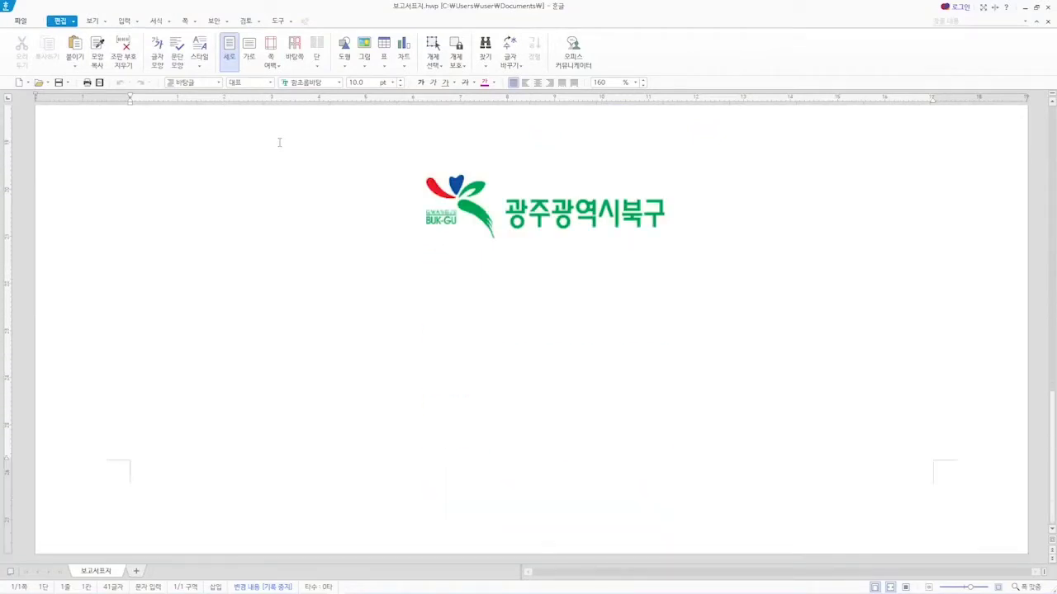
Insert a page break at the start of the cover page to add a blank page.
scroll(279, 142, "up", 4)
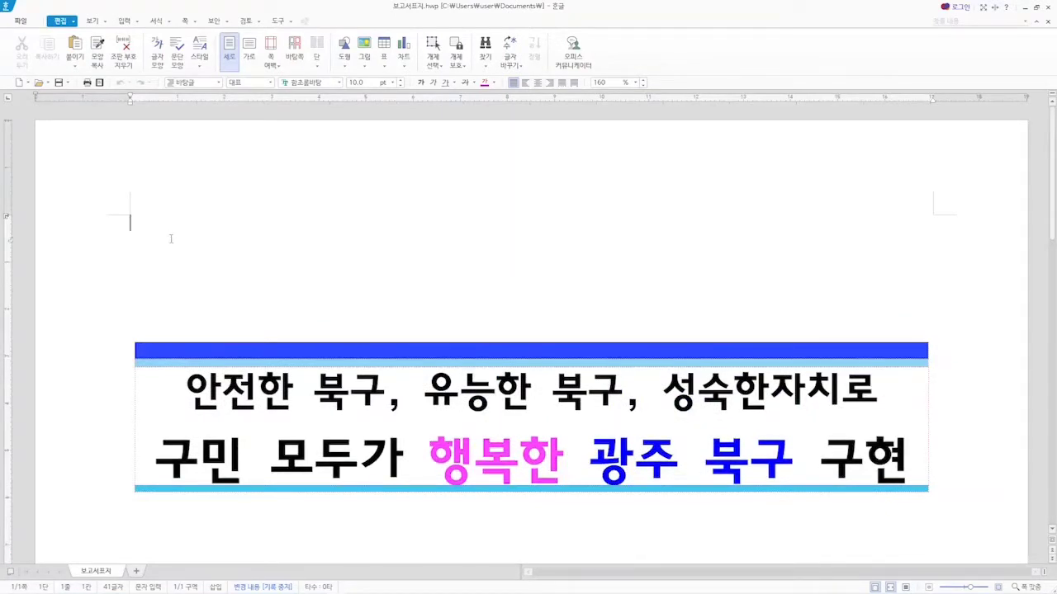
left_click(171, 239)
key("ctrl+Return")
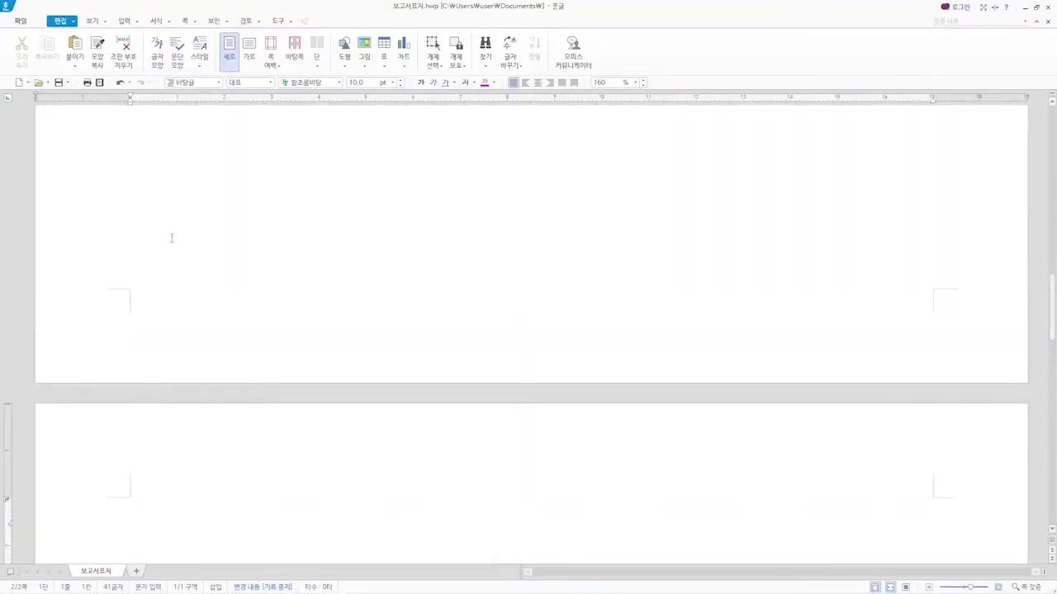
key("BackSpace")
key("ctrl+Return")
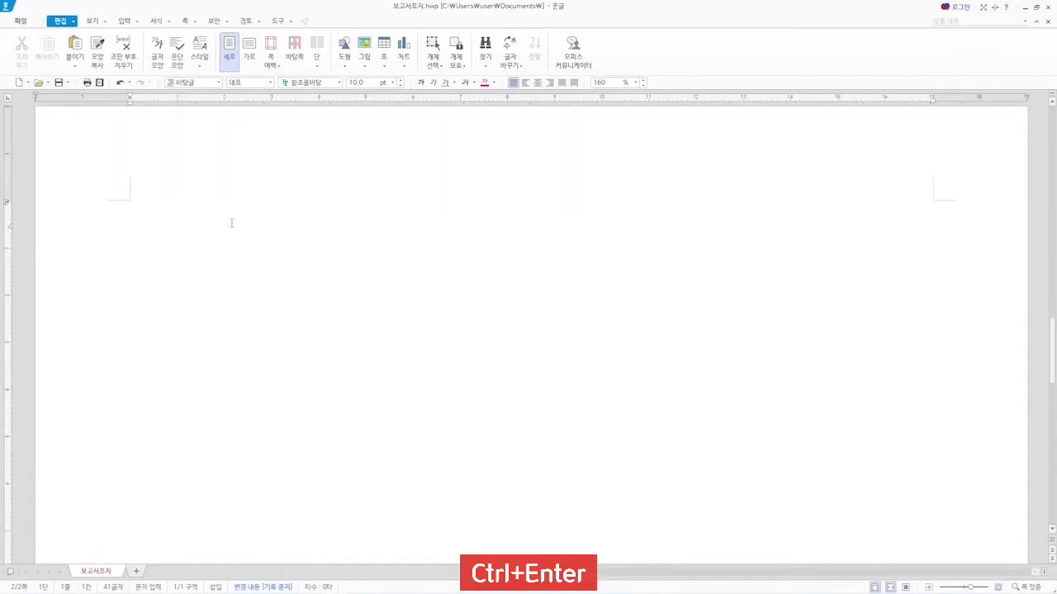
key("Hangul")
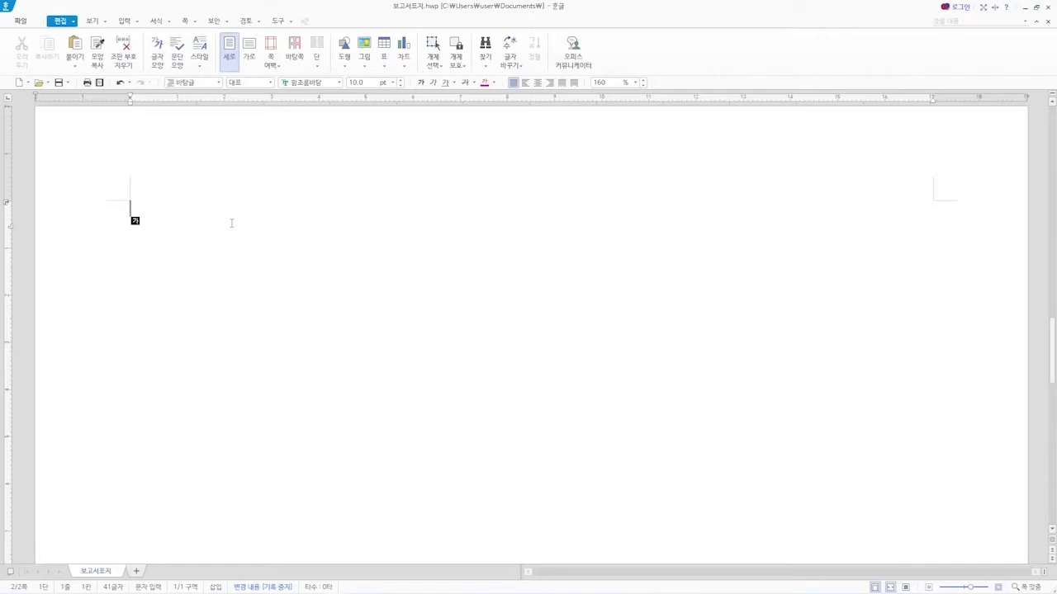
Draw a rectangle about 20 mm wide and 12 mm high near the upper-left margin of the blank page.
left_click(125, 22)
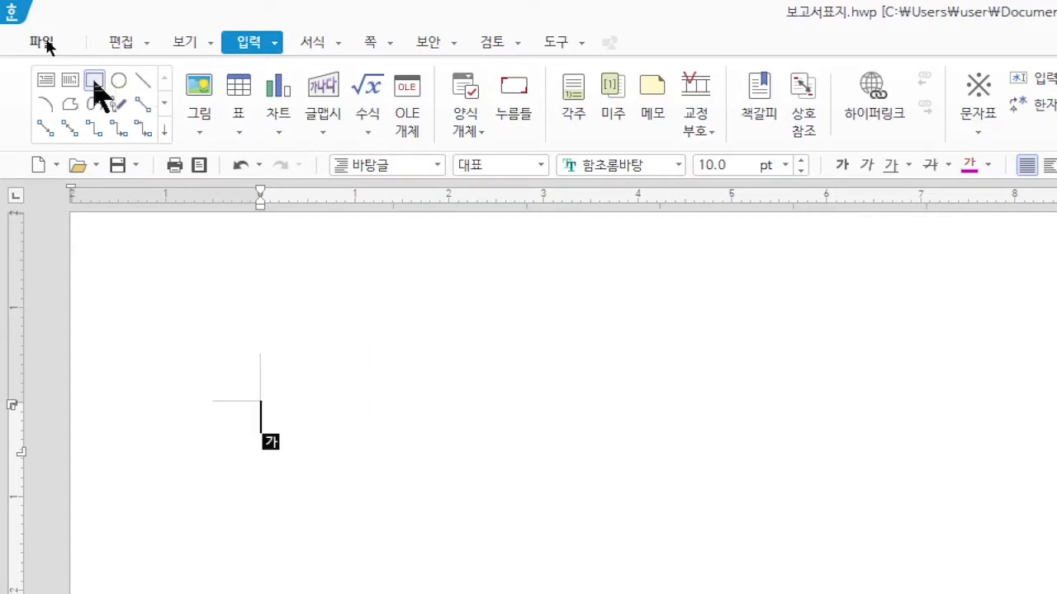
left_click(94, 81)
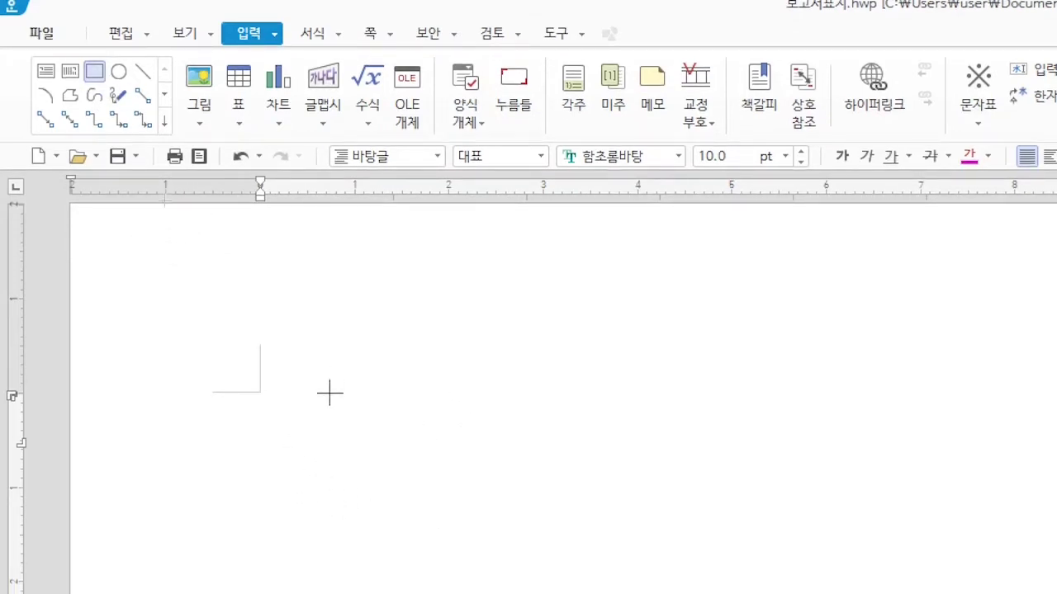
left_click_drag(329, 393, 517, 511)
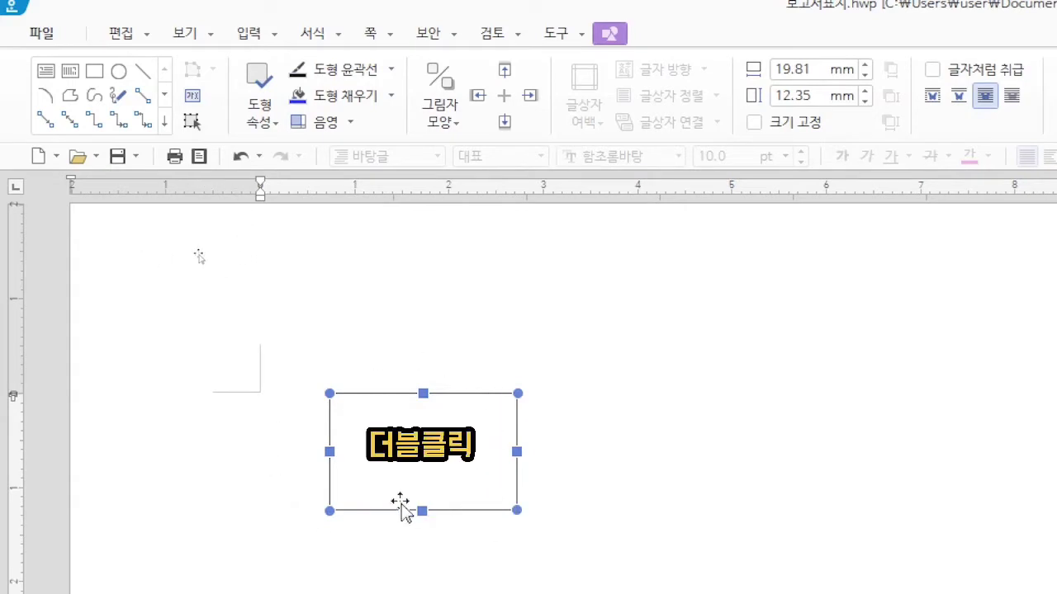
View the small rectangle's object properties, reopening them to check its size and position settings, and close them without changes.
double_click(489, 421)
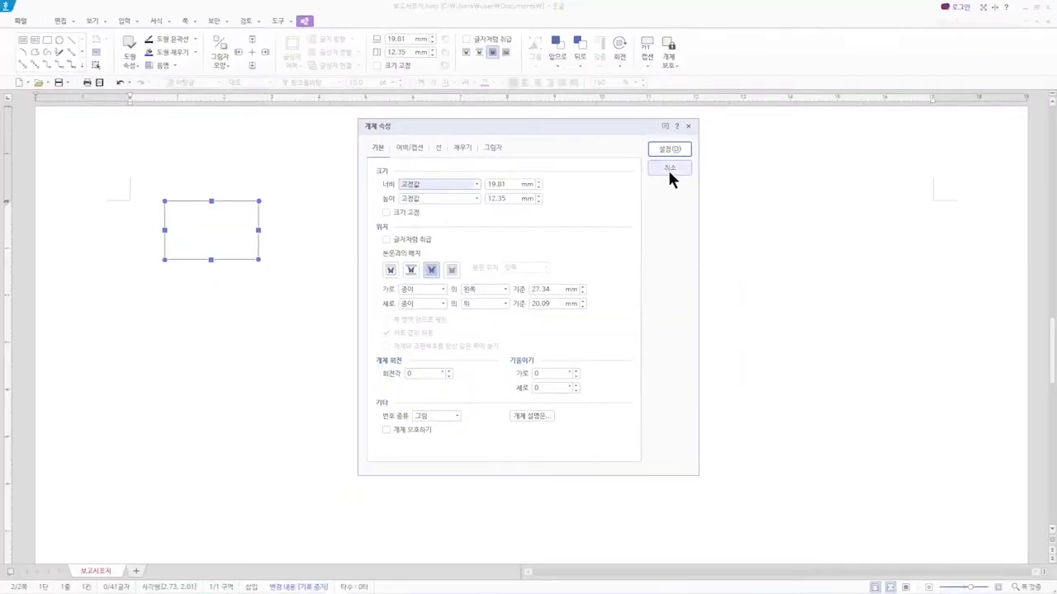
left_click(670, 170)
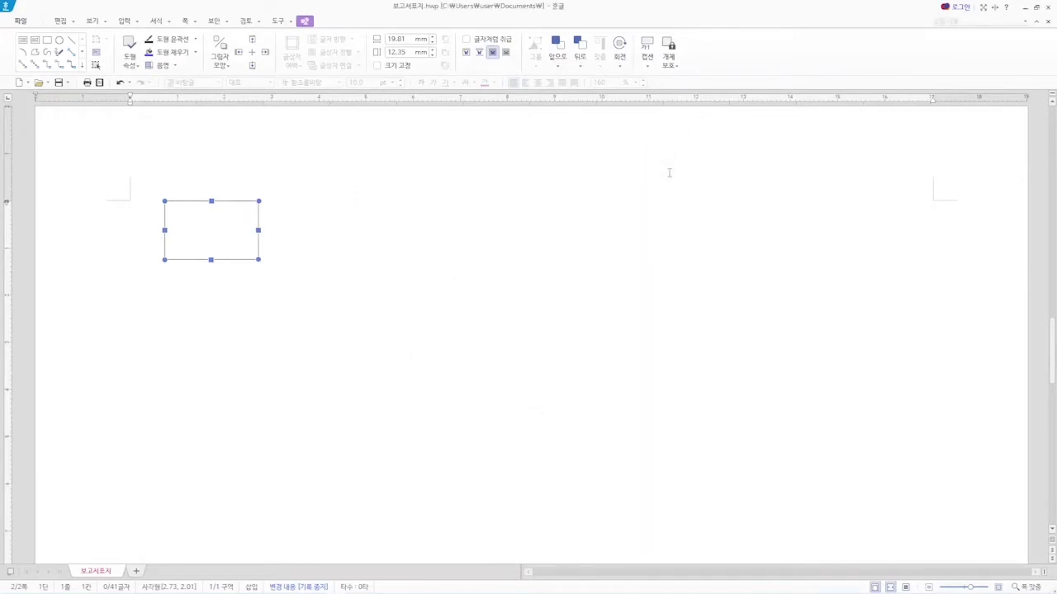
double_click(212, 240)
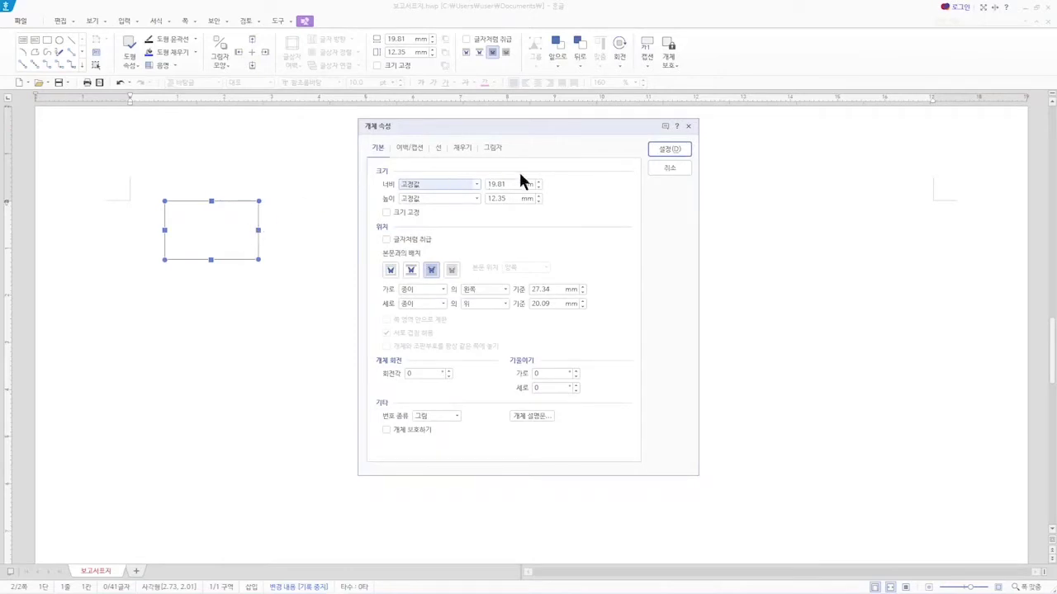
left_click(666, 171)
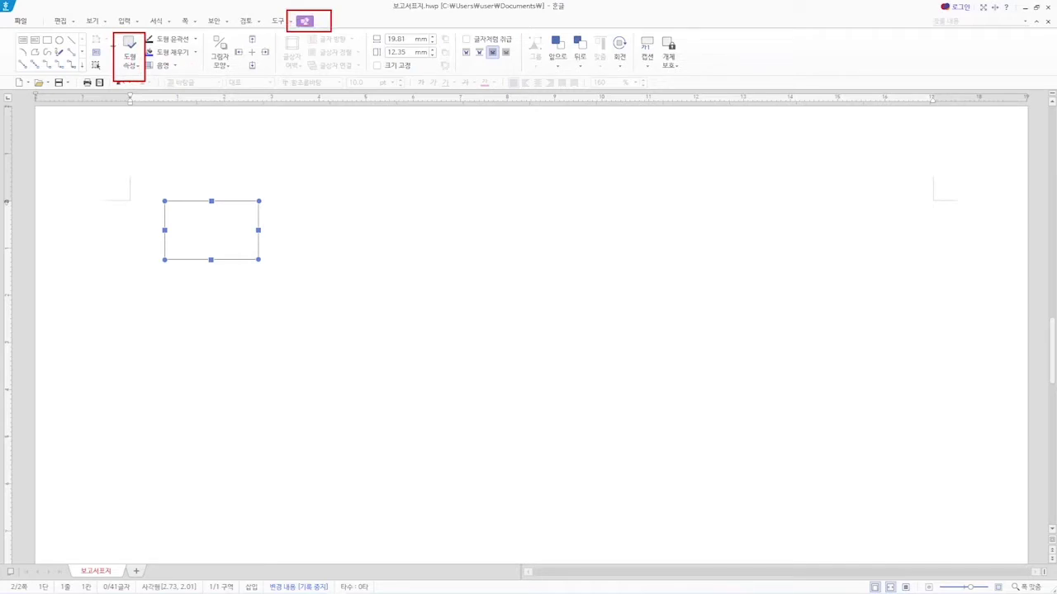
left_click(130, 48)
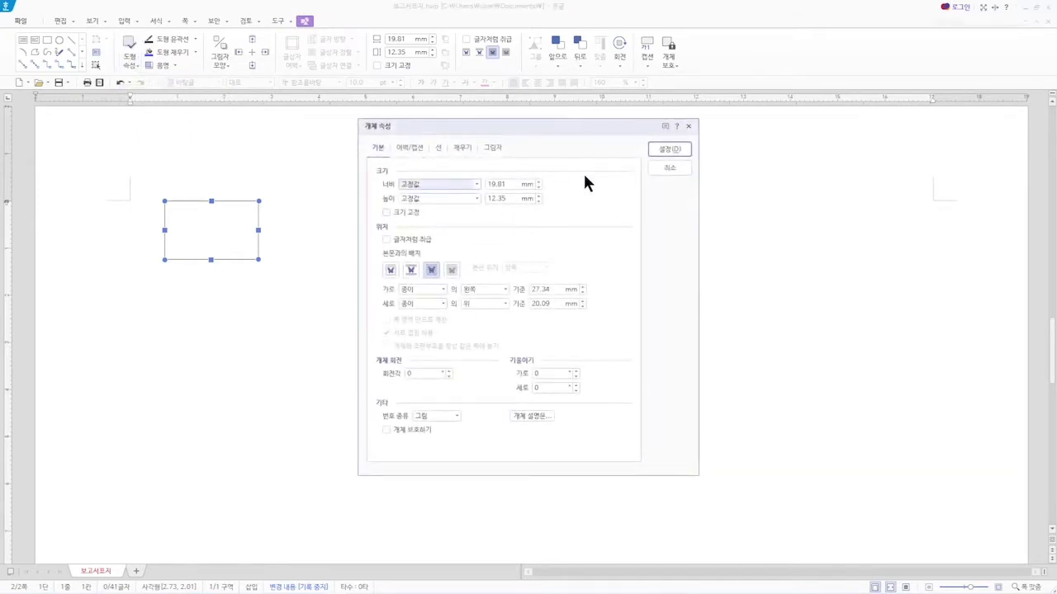
left_click(660, 166)
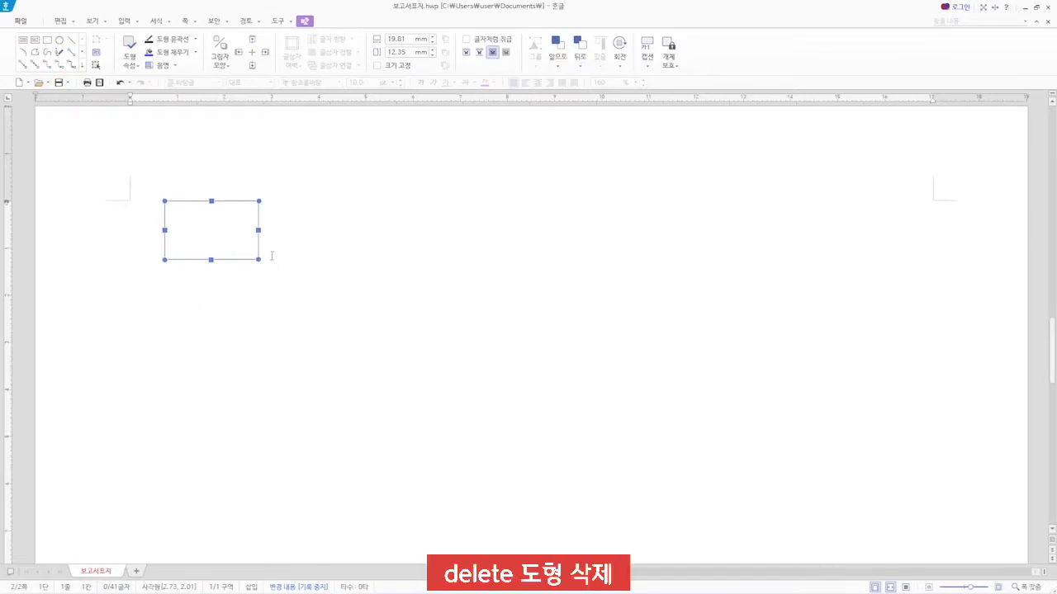
Delete the small rectangle and place a default-size 30 × 30 mm square on the page.
key("Delete")
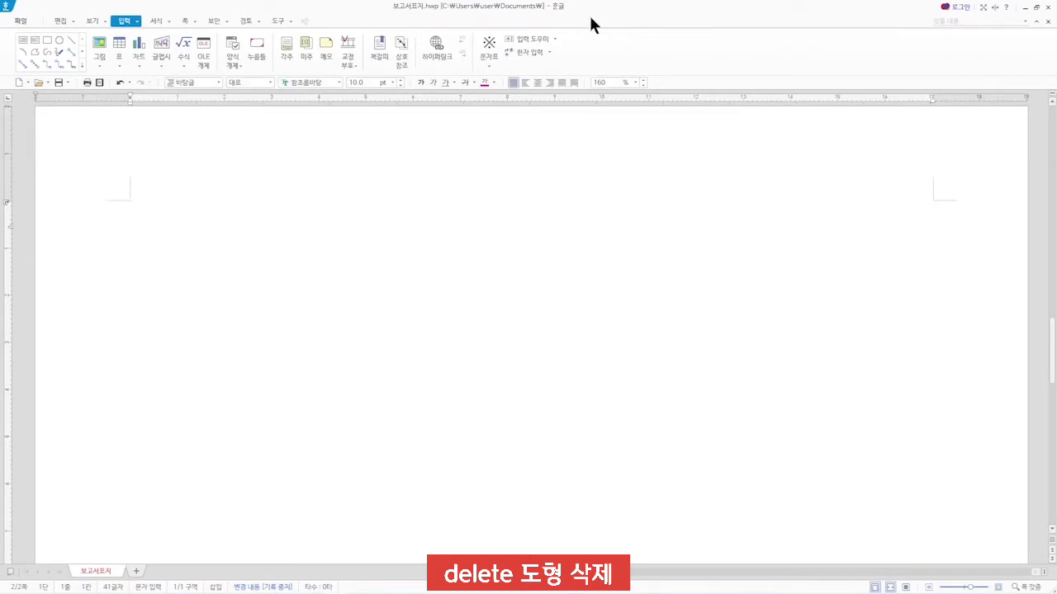
left_click(47, 37)
left_click(46, 40)
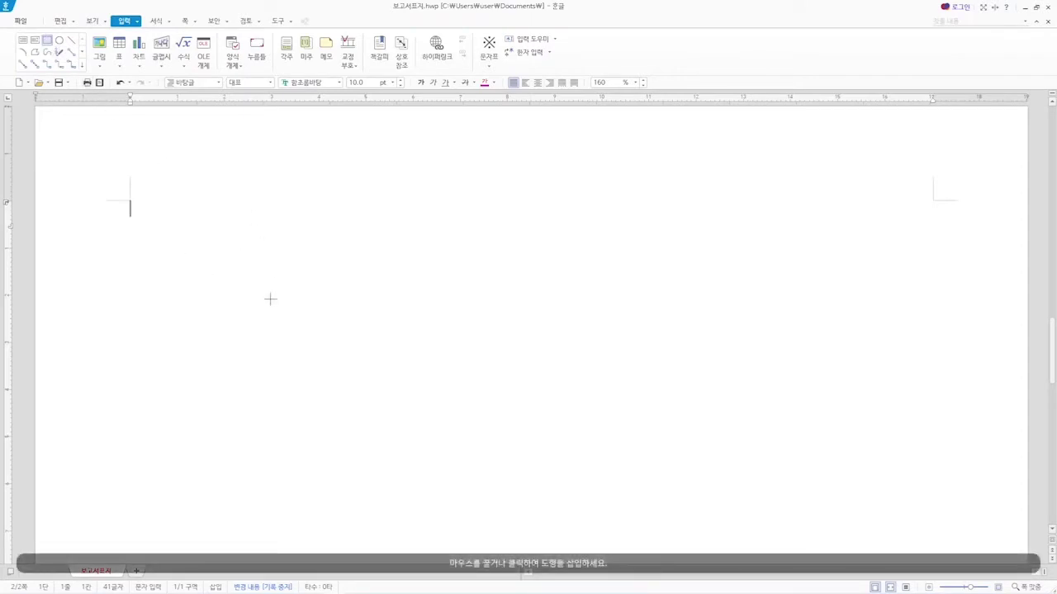
left_click(233, 213)
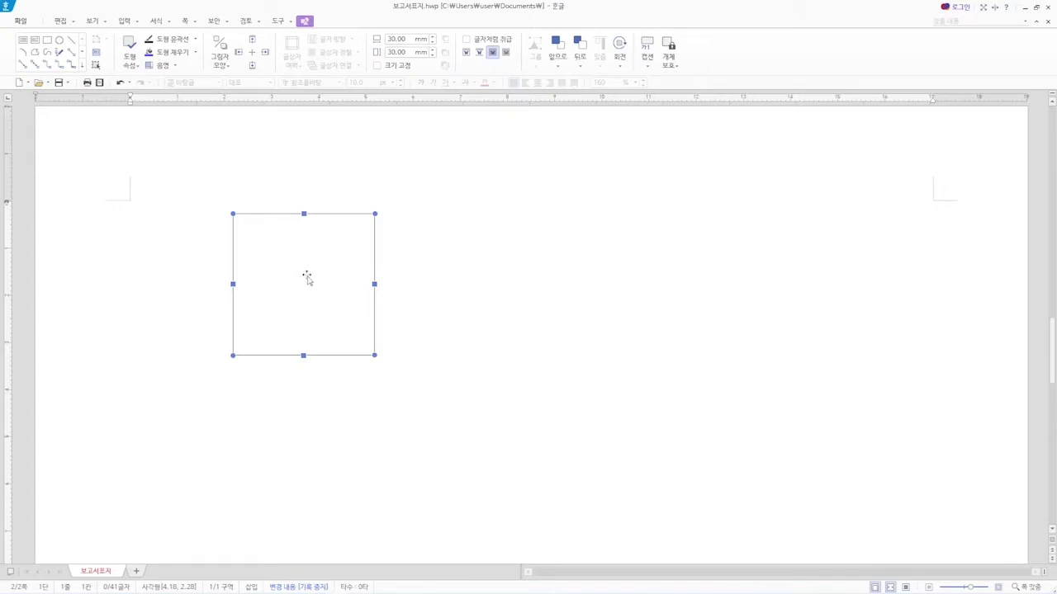
Move the square toward the middle of the page and resize it proportionally to about 37 × 37 mm.
left_click_drag(303, 272, 452, 330)
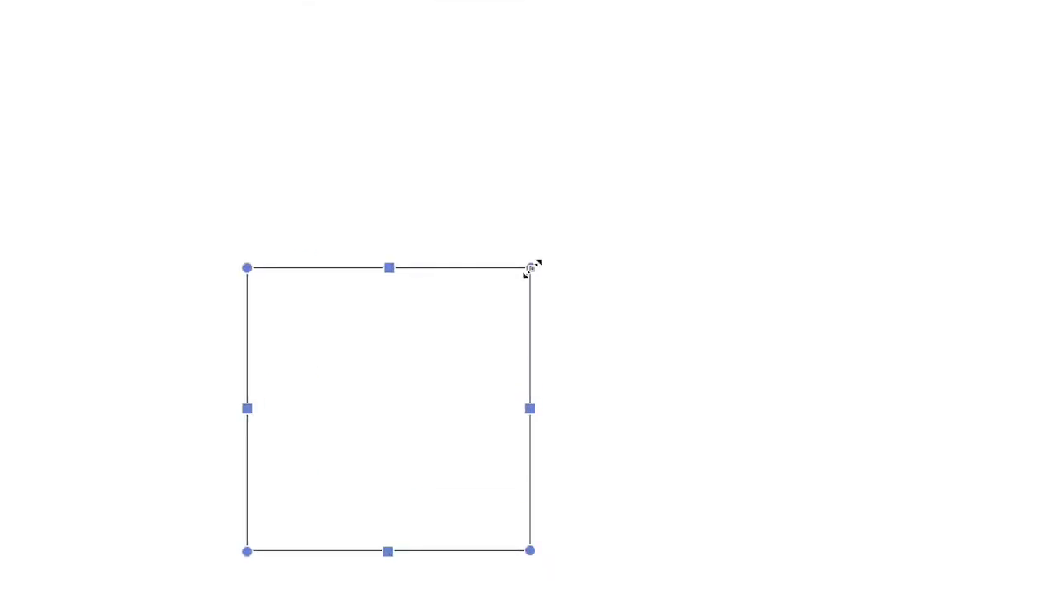
left_click_drag(531, 269, 701, 150)
left_click_drag(721, 132, 686, 155)
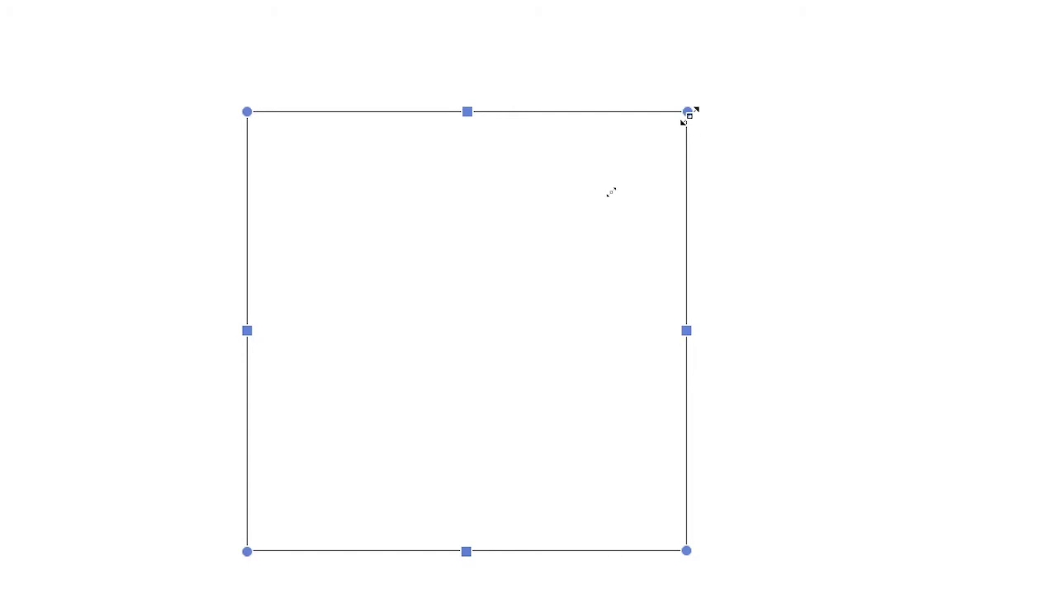
left_click_drag(687, 112, 598, 341)
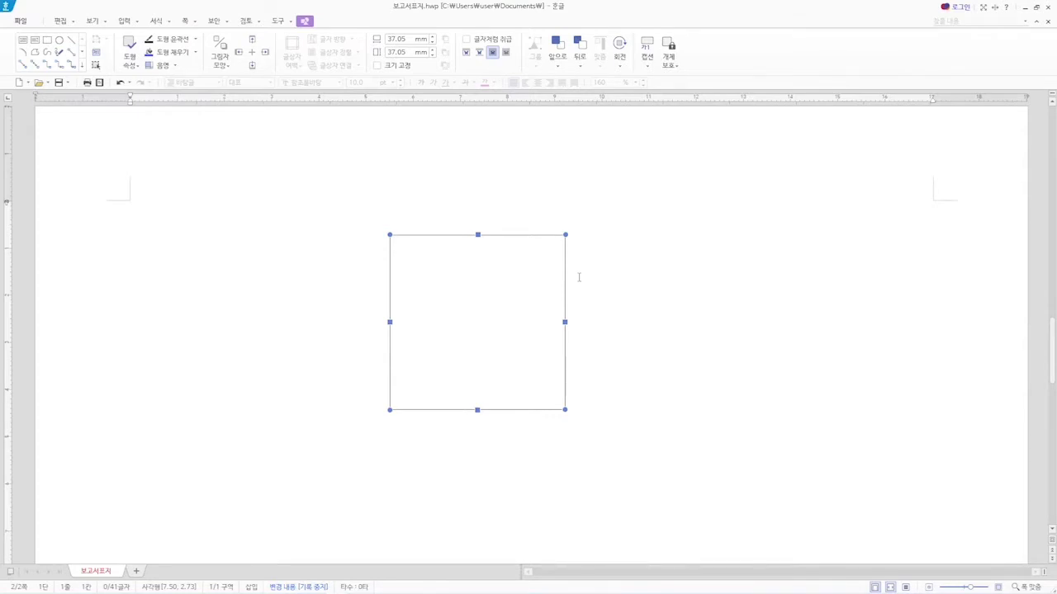
Delete the square and draw a rectangle about 57 mm wide and 31 mm high.
key("Delete")
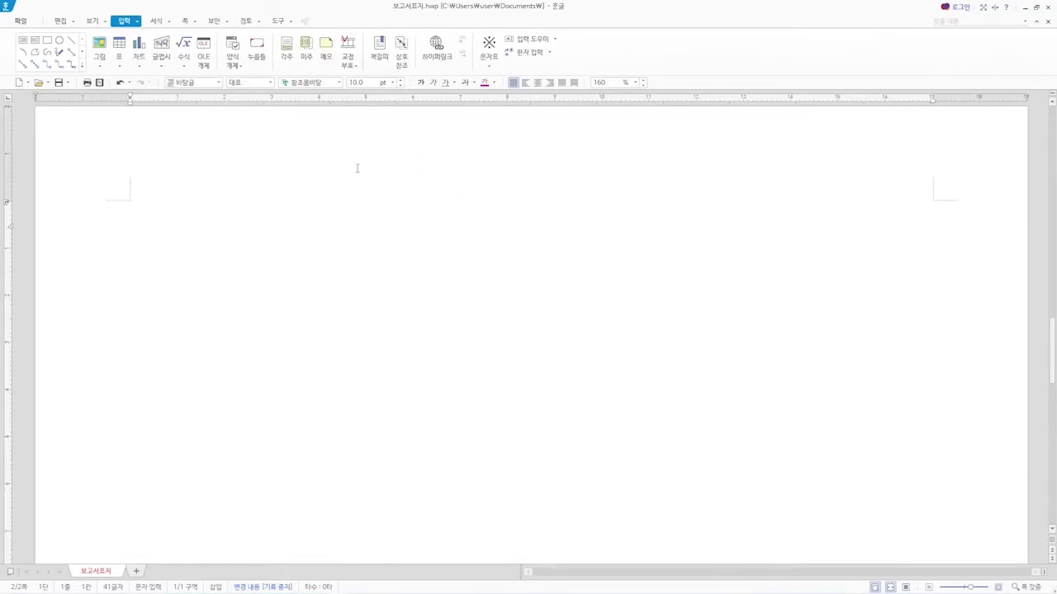
key("Hangul")
left_click(47, 39)
left_click_drag(227, 227, 496, 374)
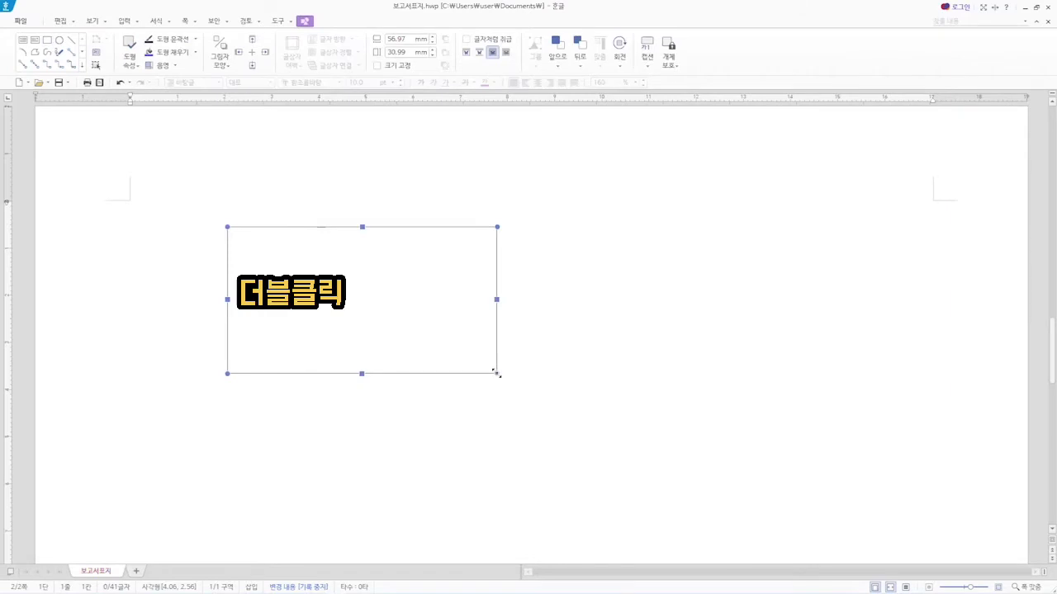
In the rectangle's object properties, switch to the 오피스 colour theme and set the fill's face colour (면 색) to yellow.
double_click(387, 280)
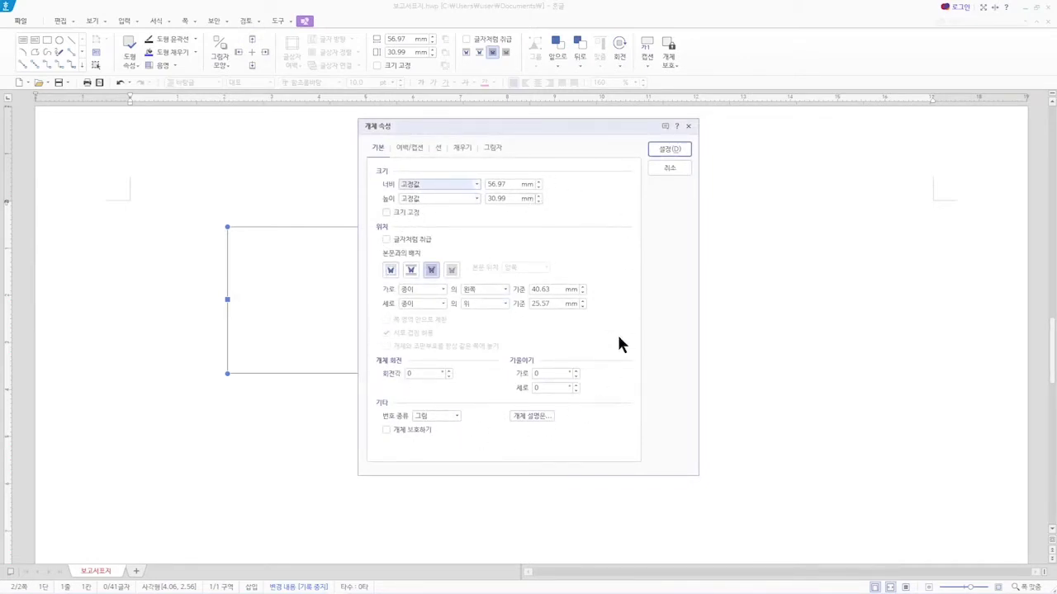
left_click(461, 148)
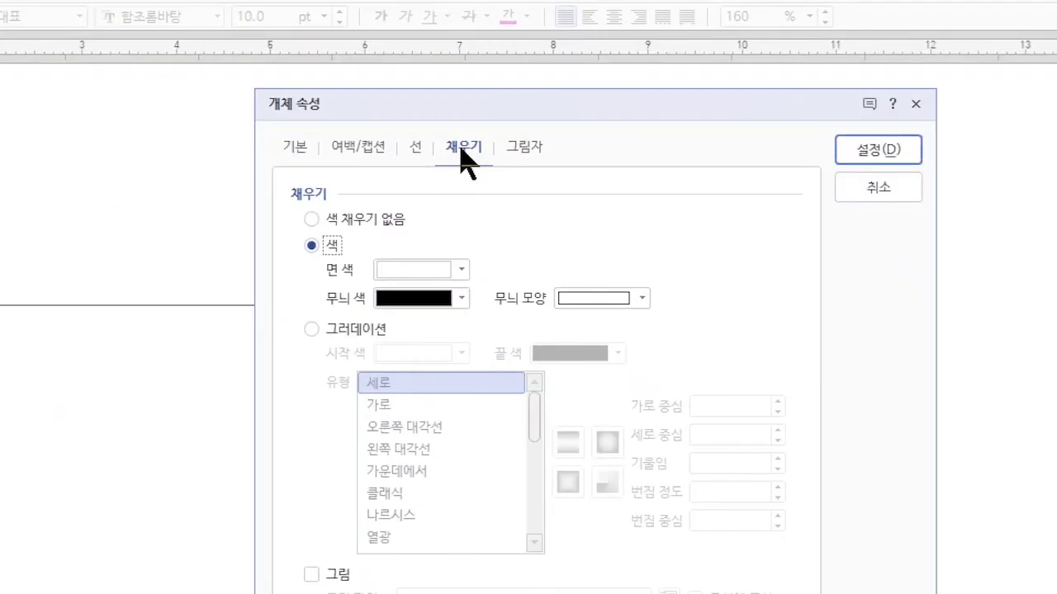
left_click(461, 269)
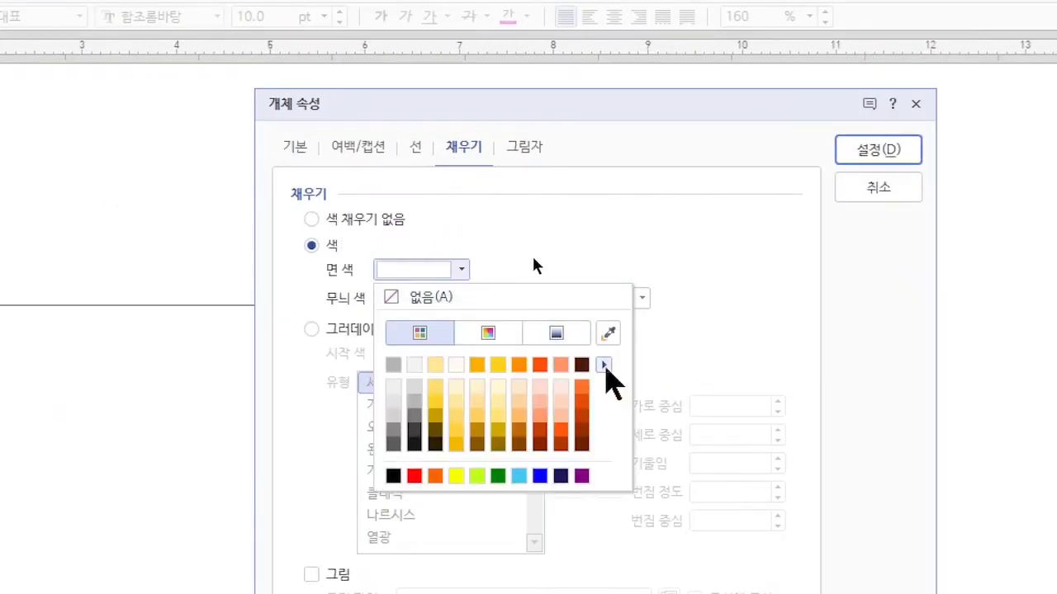
left_click(604, 365)
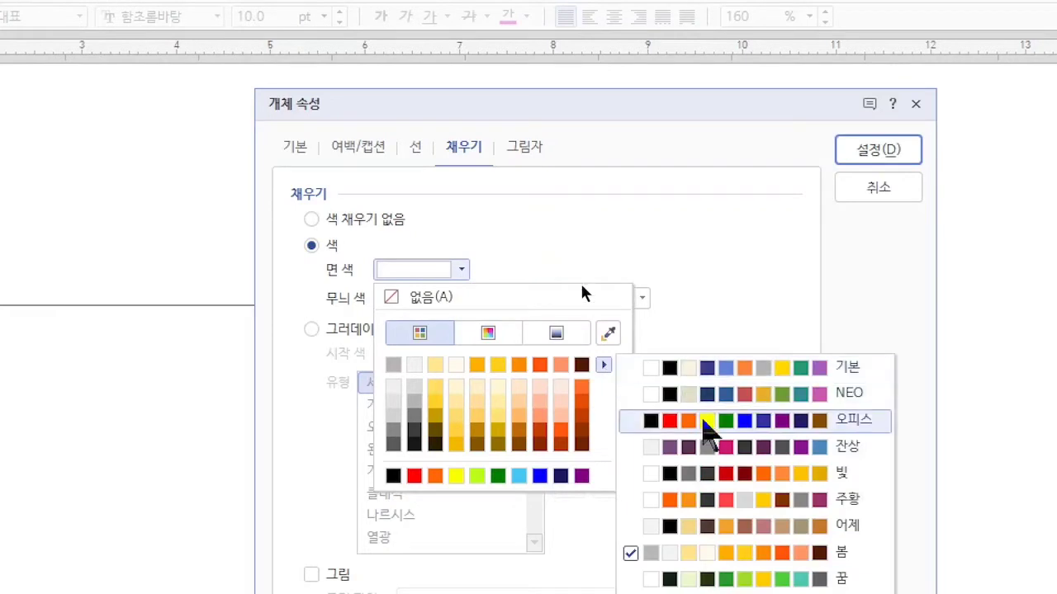
left_click(702, 425)
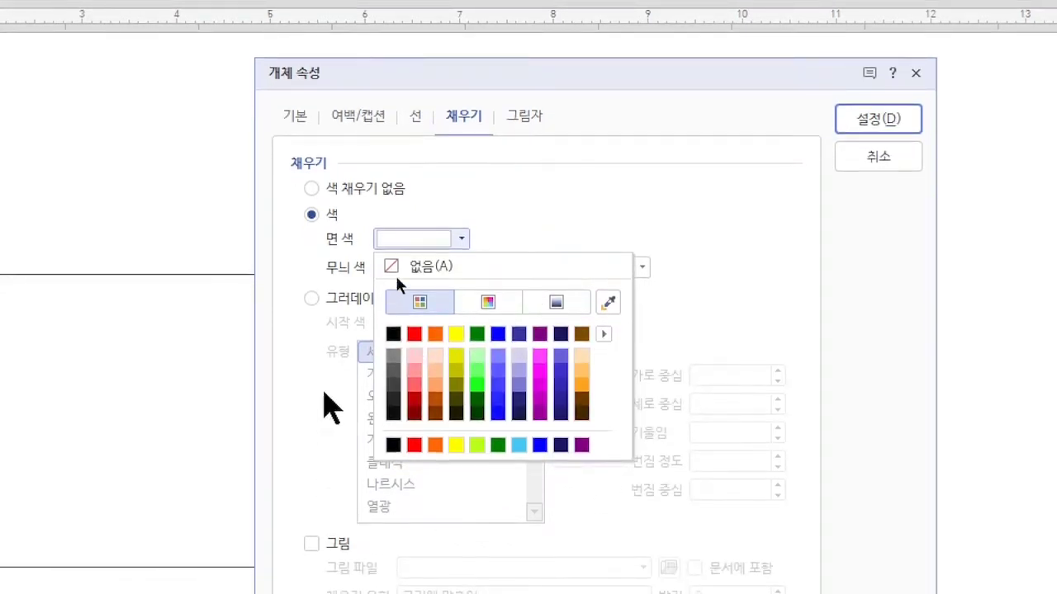
left_click(603, 334)
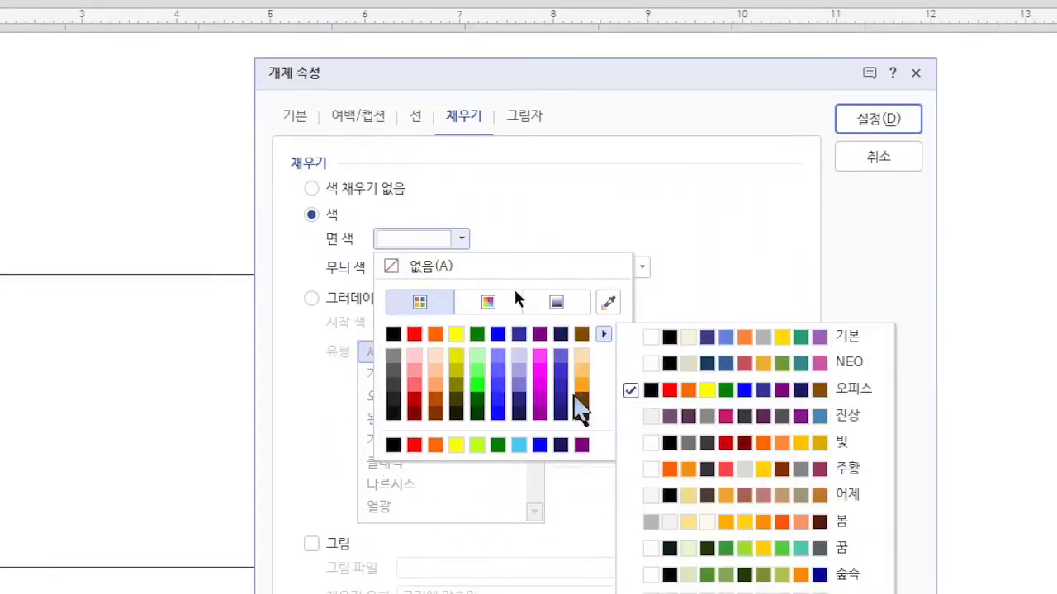
left_click(456, 334)
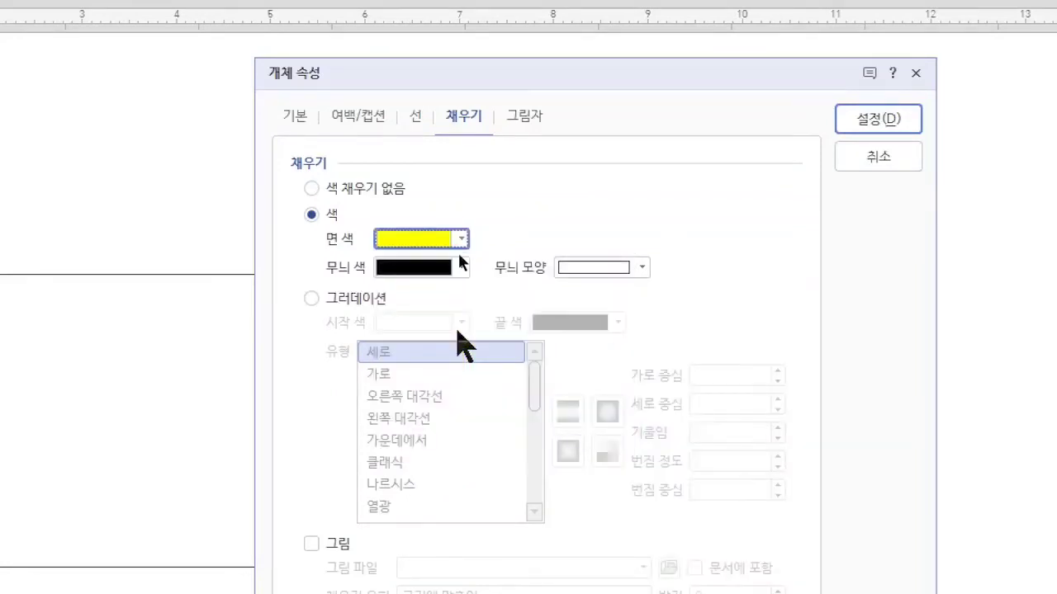
Look through the rectangle's line type options and apply the object properties.
left_click(415, 116)
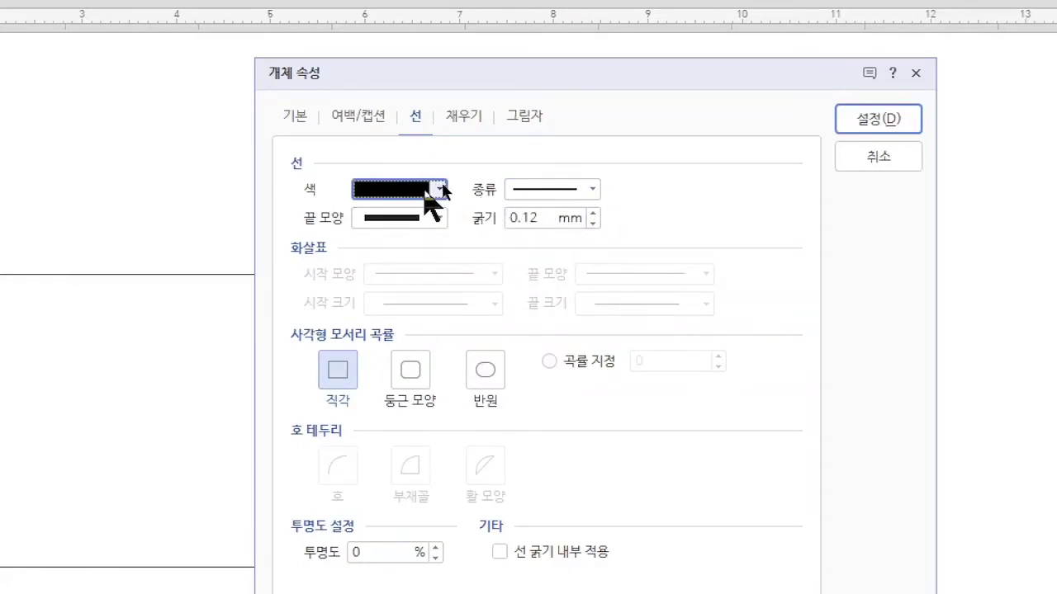
left_click(592, 190)
left_click(588, 191)
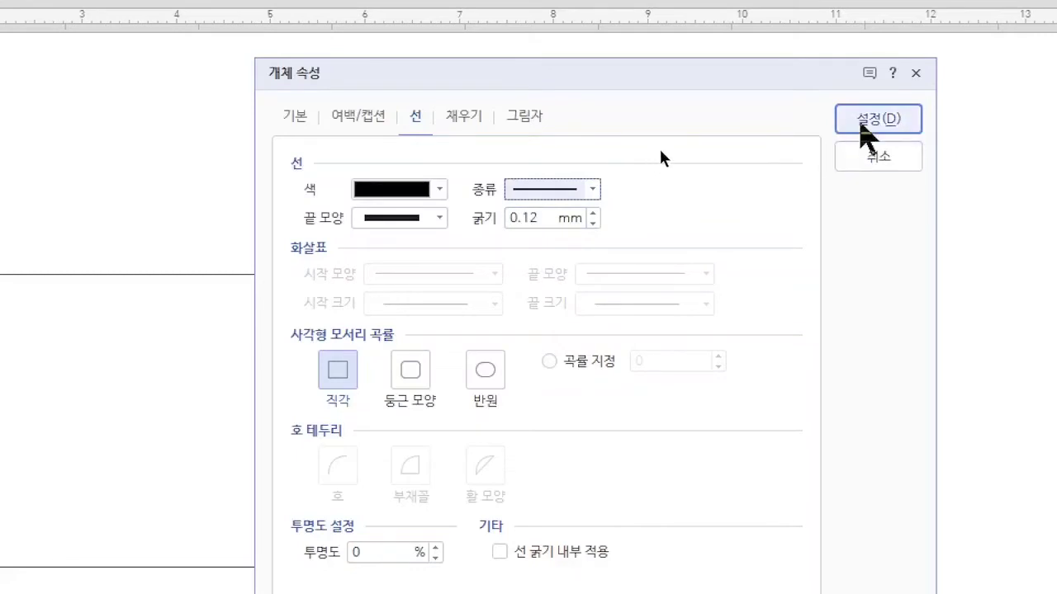
left_click(862, 122)
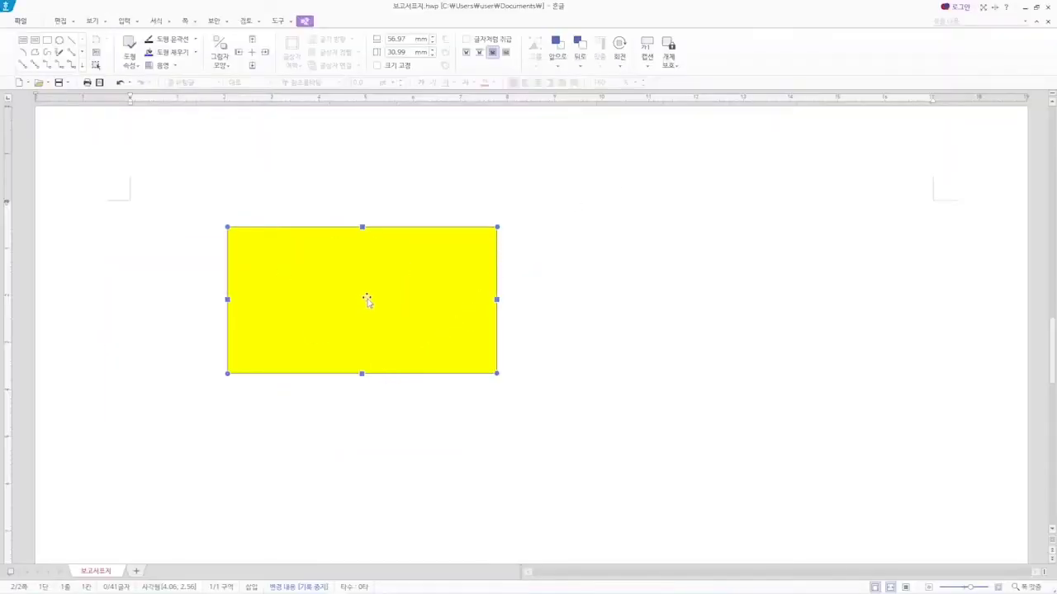
Make the yellow rectangle's formatting the default for newly drawn shapes (새 그리기 속성으로).
right_click(393, 246)
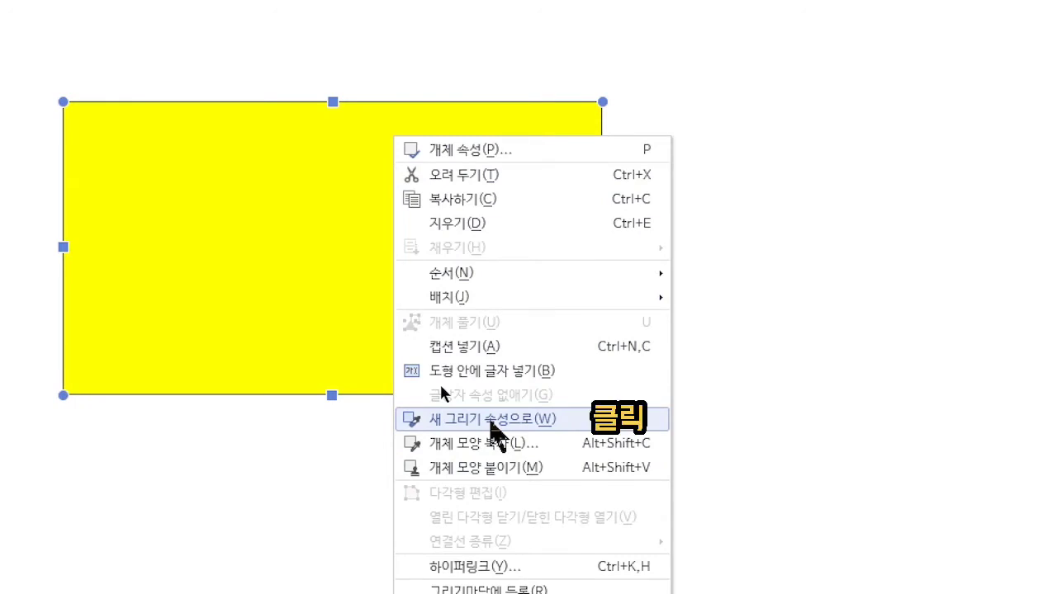
left_click(492, 421)
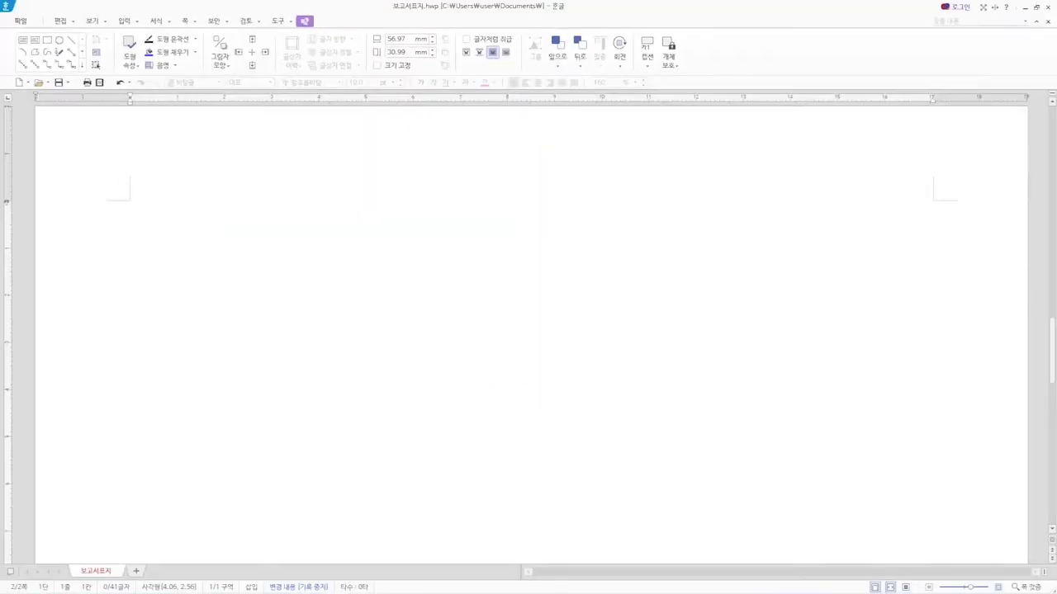
Draw a rectangle about 32 × 27 mm and an ellipse about 32 × 29 mm overlapping its right side.
left_click(47, 38)
left_click_drag(171, 233, 322, 359)
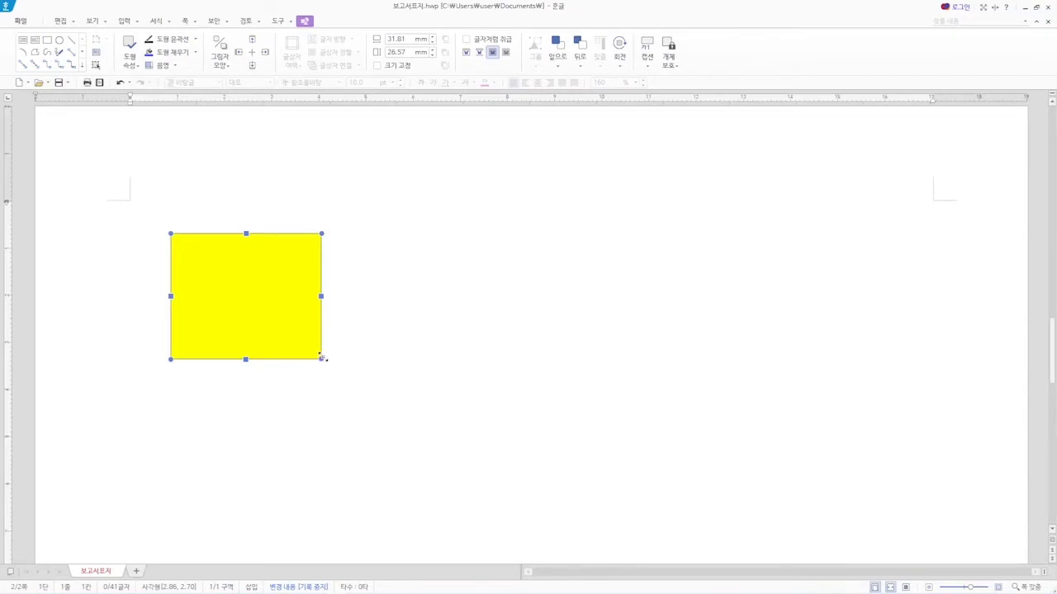
left_click(61, 41)
left_click_drag(293, 206, 442, 342)
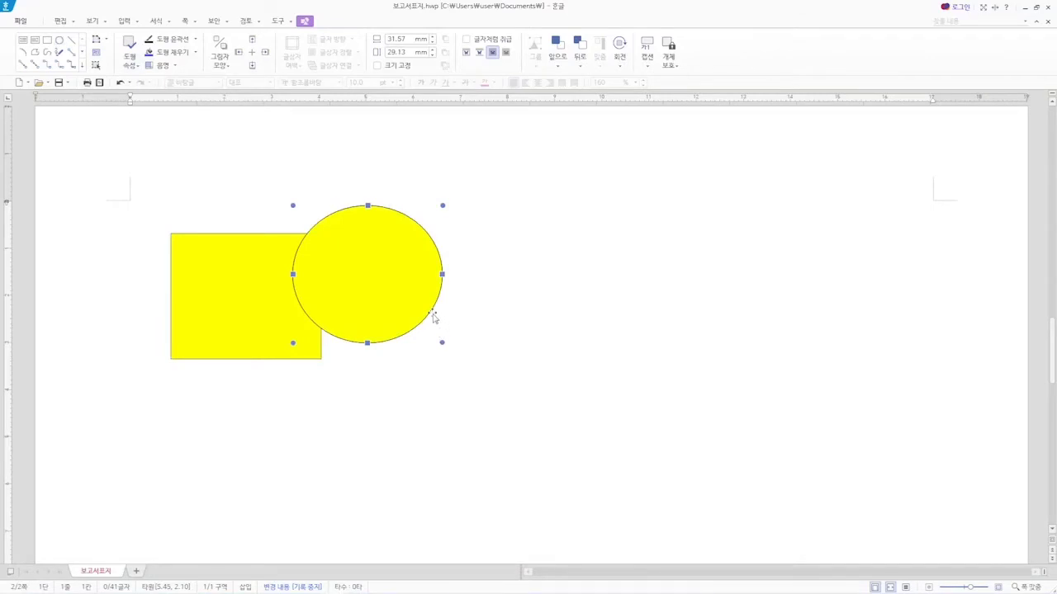
Draw a quarter-circle arc shape about 36 × 36 mm in the empty area beside the overlapping ellipse and rectangle.
left_click(20, 53)
mouse_move(528, 248)
left_mouse_down()
mouse_move(620, 358)
mouse_move(697, 419)
left_mouse_up()
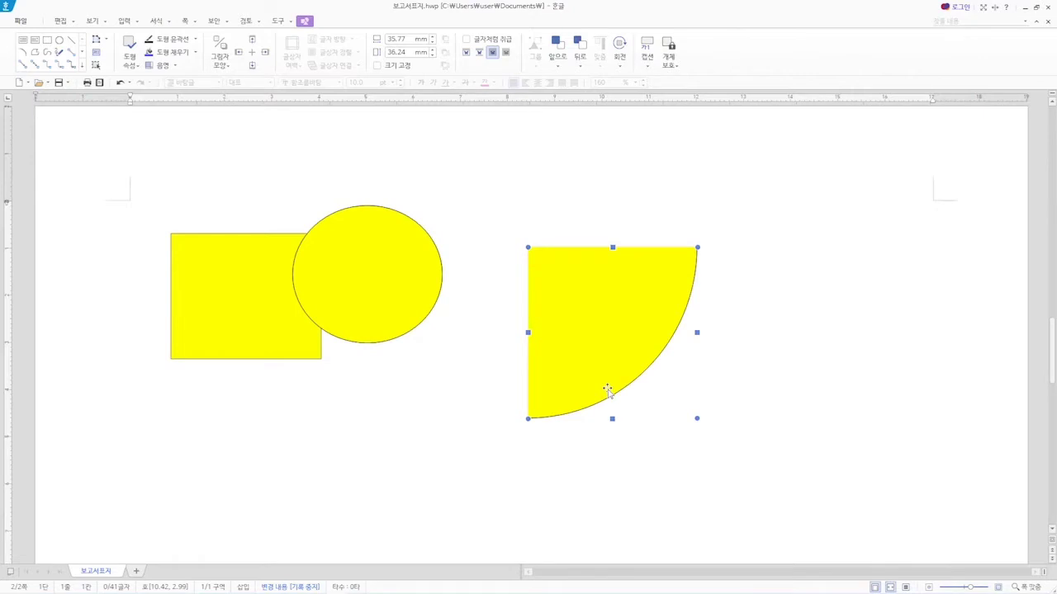
Delete the arc, the ellipse and the rectangle from the page.
key("Delete")
left_click(378, 286)
key("Delete")
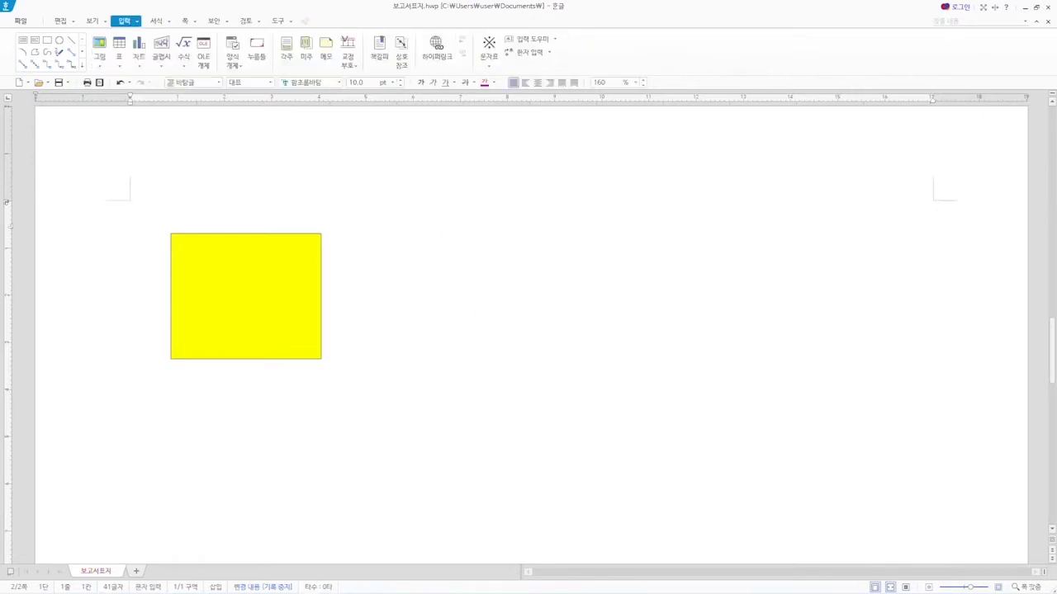
left_click(284, 296)
key("Delete")
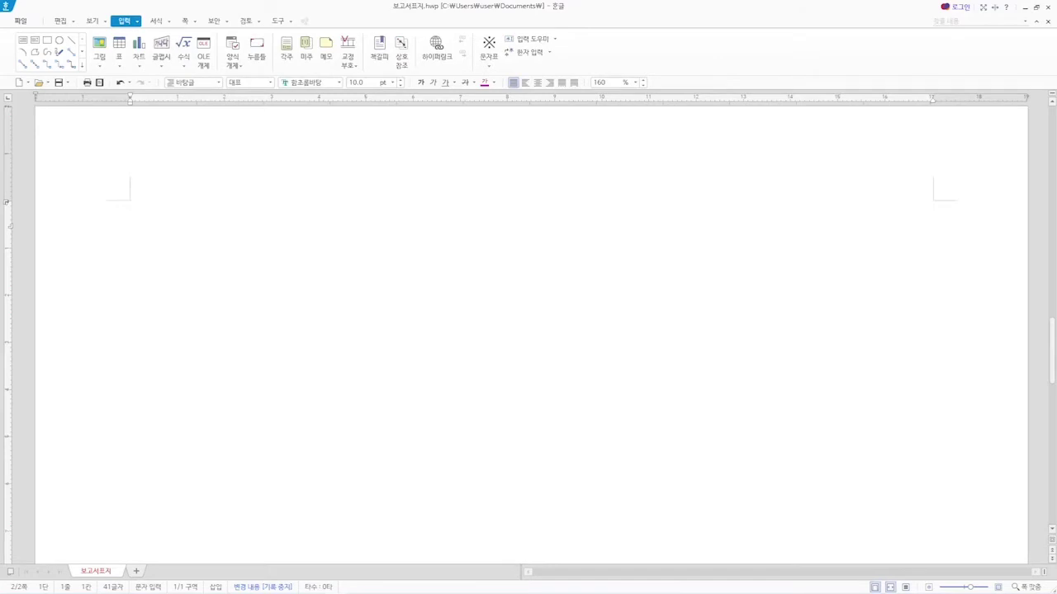
Draw a single rectangle about 29 × 24 mm near the page's upper-left margin and deselect it.
left_click(176, 223)
left_click(50, 39)
left_click_drag(170, 225, 309, 338)
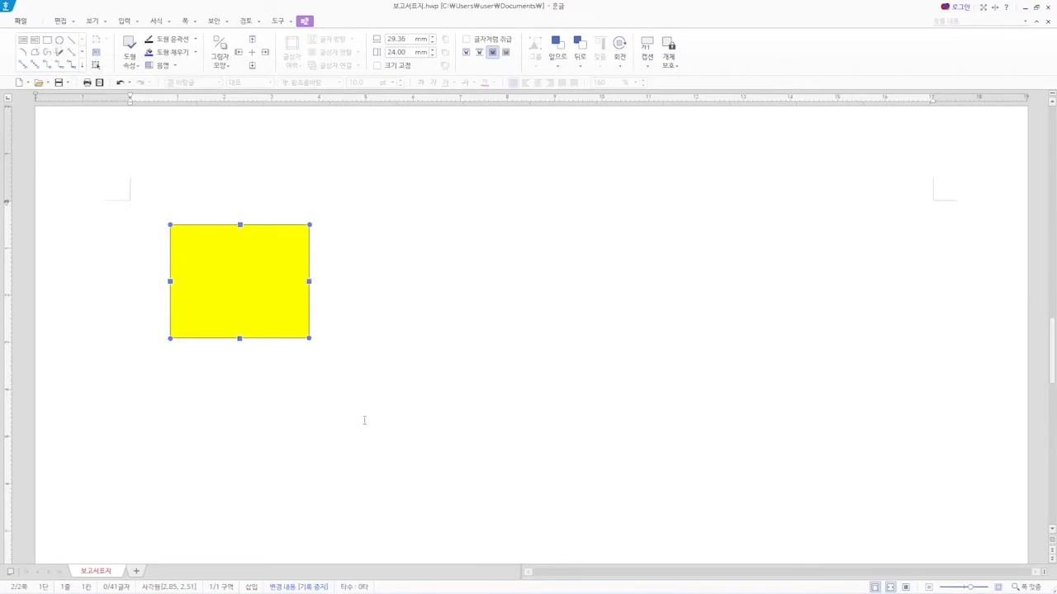
left_click(394, 279)
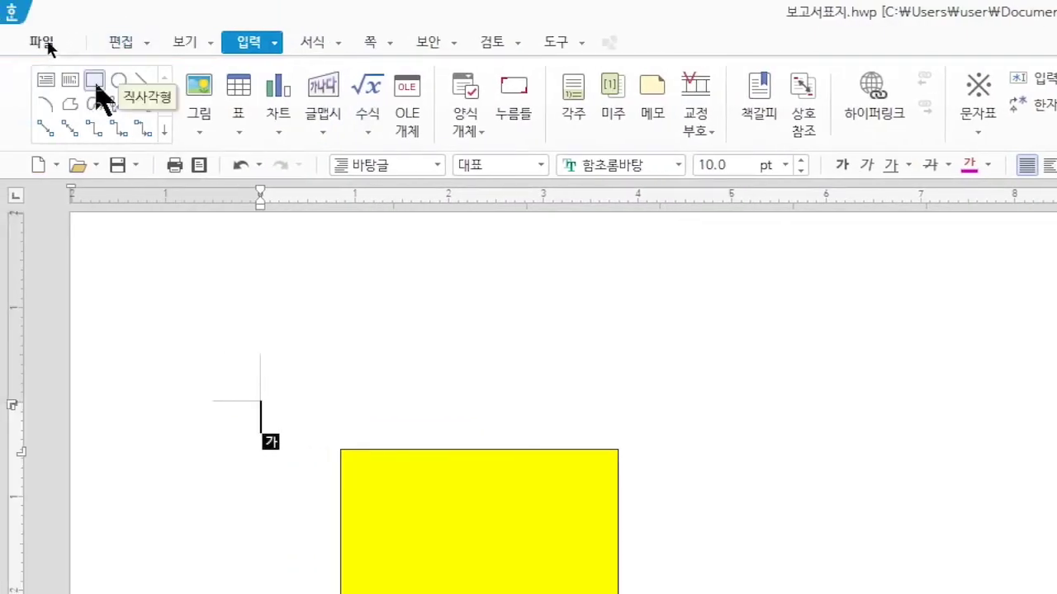
Draw six more rectangles about 30 × 25 mm in continuous drawing mode, three completing the first row and three in a second row.
double_click(96, 83)
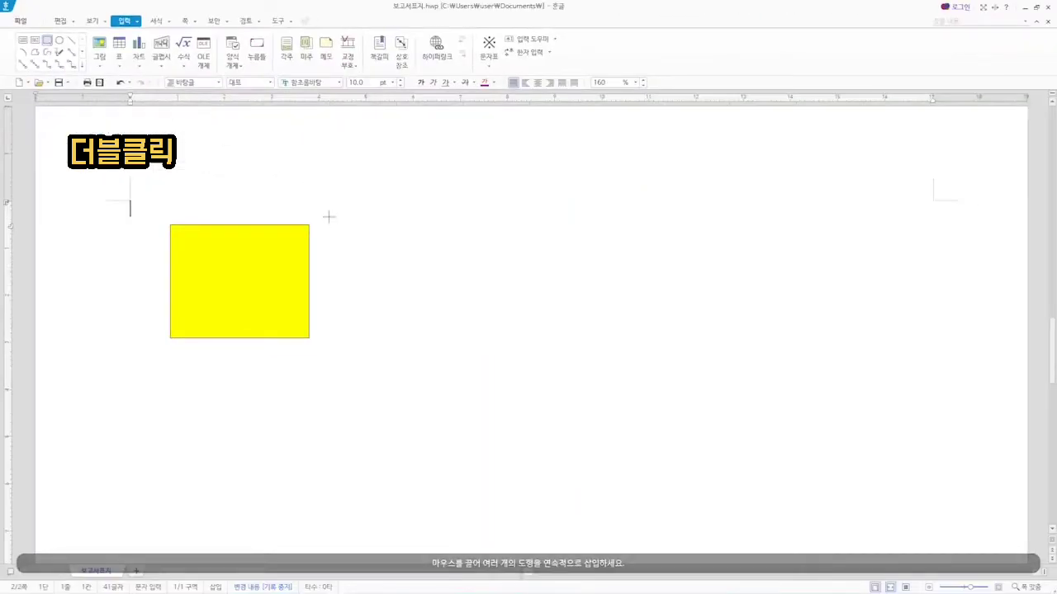
left_click_drag(345, 227, 481, 336)
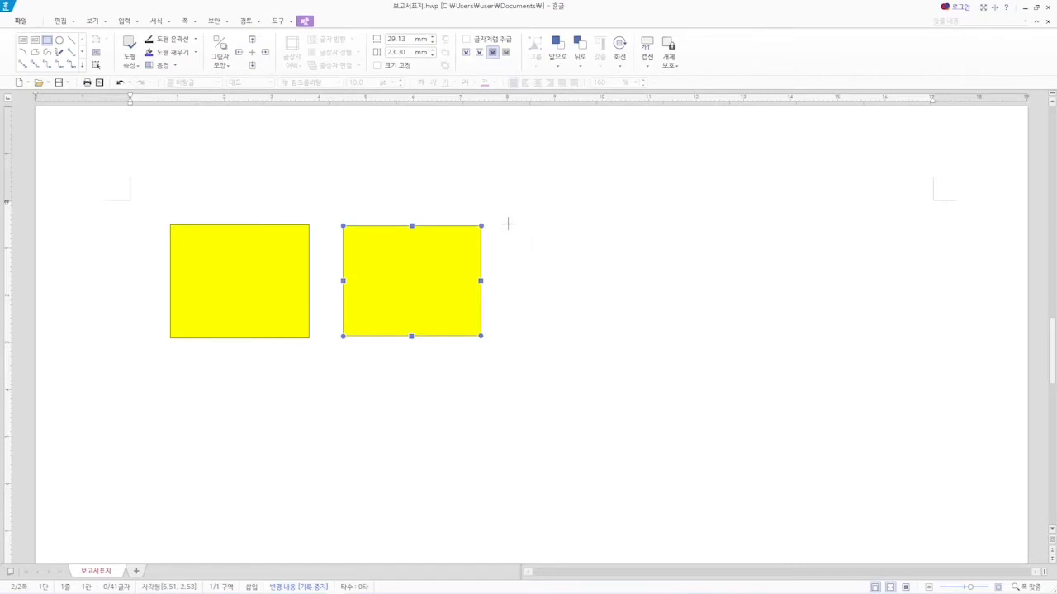
left_click_drag(508, 224, 651, 335)
left_click_drag(679, 223, 826, 337)
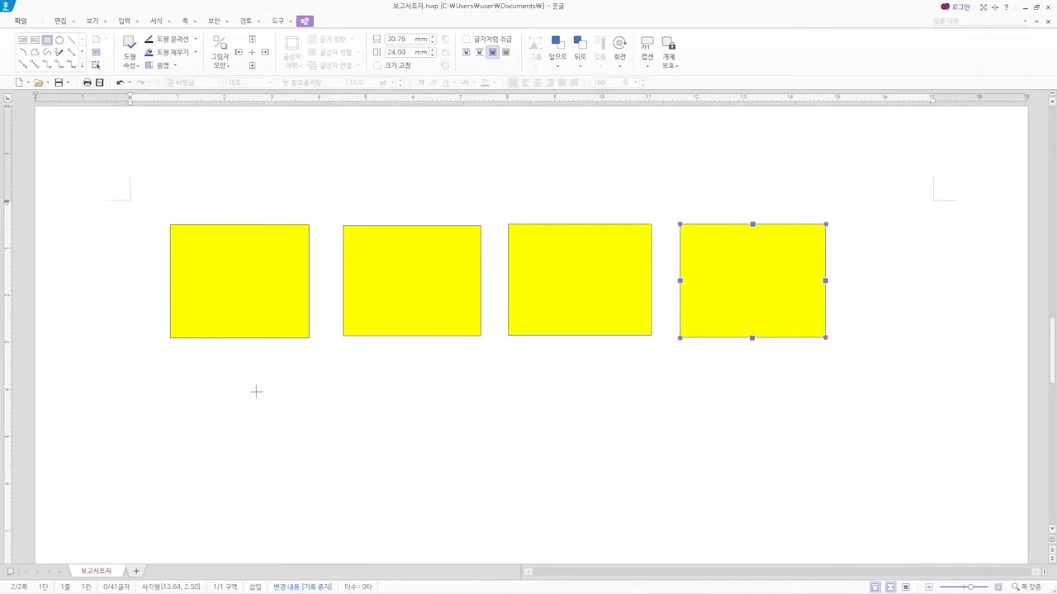
left_click_drag(256, 392, 398, 516)
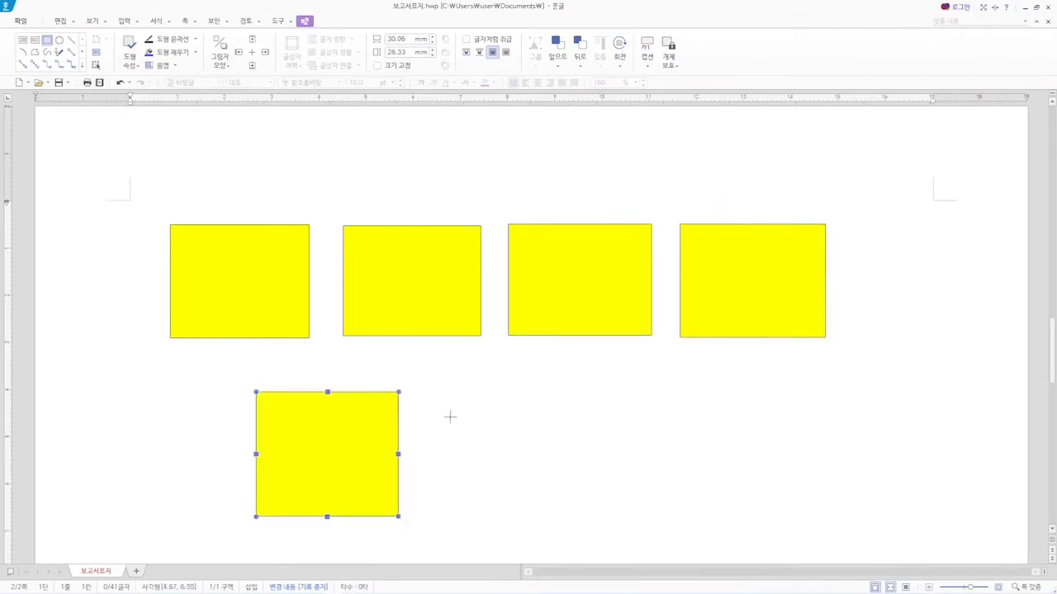
left_click_drag(445, 395, 588, 515)
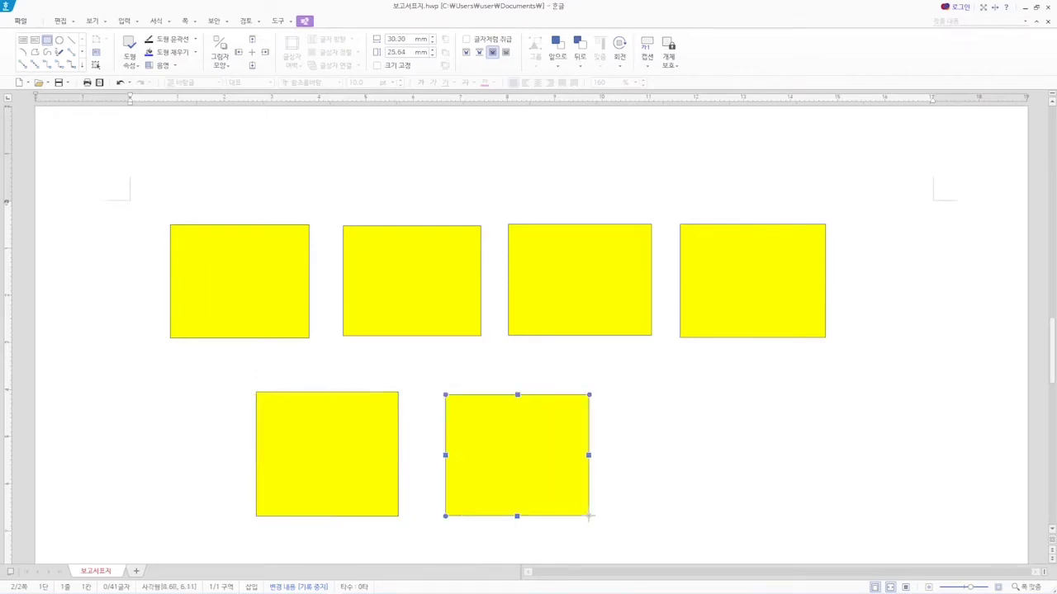
left_click_drag(631, 393, 783, 512)
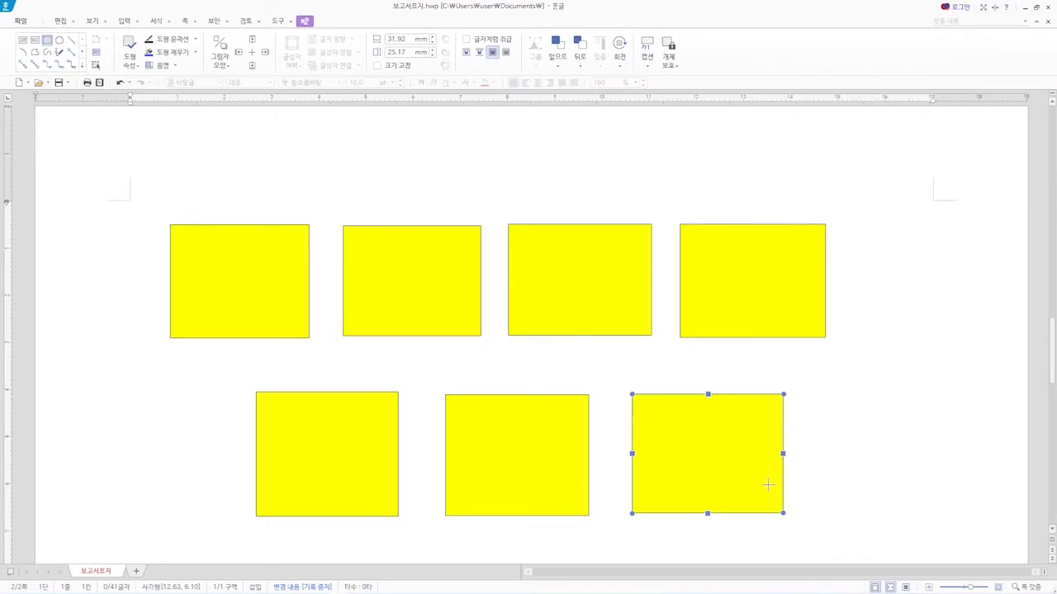
key("Escape")
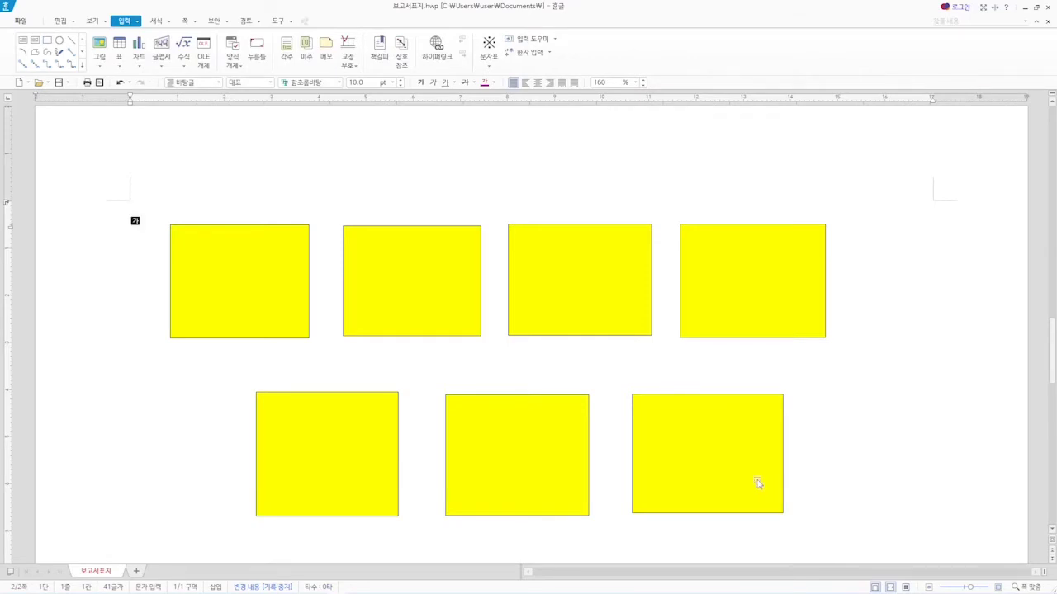
Draw five circles of increasing size in a row below the rectangles in continuous drawing mode, the largest about 38 mm across.
scroll(758, 484, "down", 3)
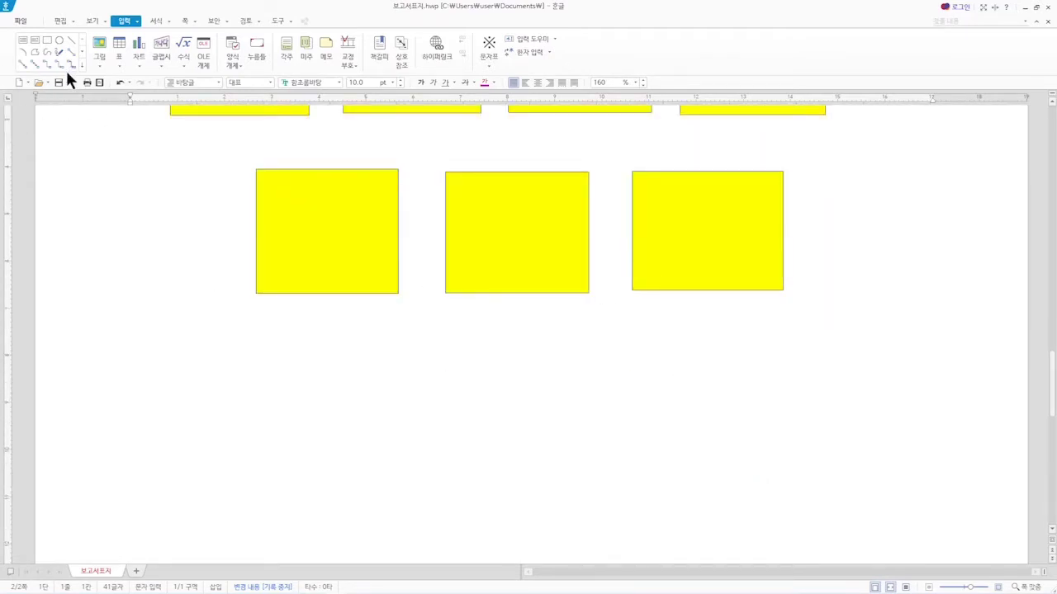
double_click(58, 38)
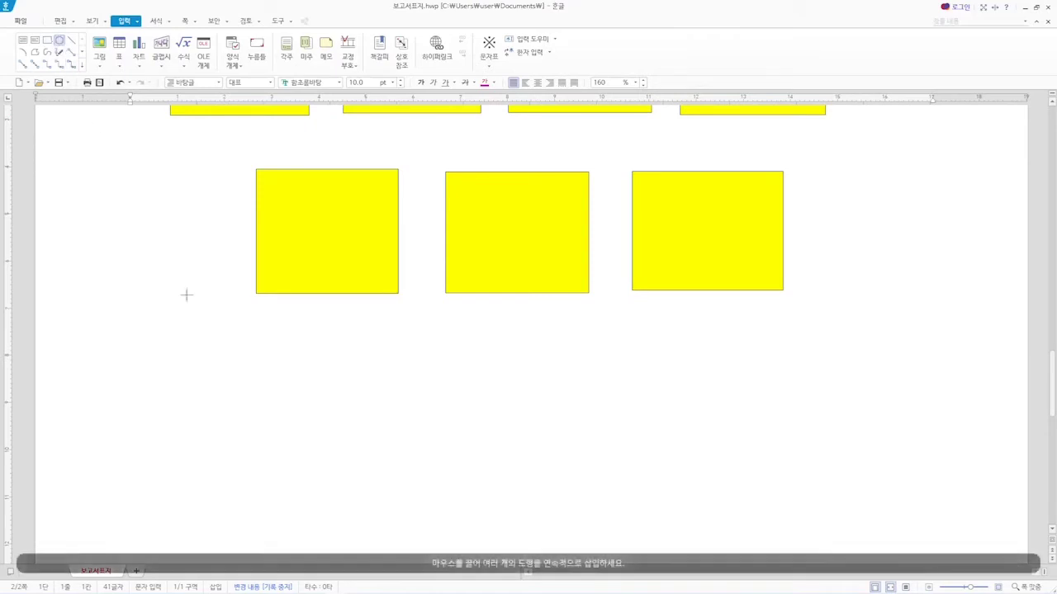
left_click_drag(168, 363, 274, 468)
left_click_drag(291, 370, 405, 472)
mouse_move(426, 367)
left_mouse_down()
mouse_move(535, 463)
mouse_move(552, 493)
left_mouse_up()
left_click_drag(585, 364, 737, 516)
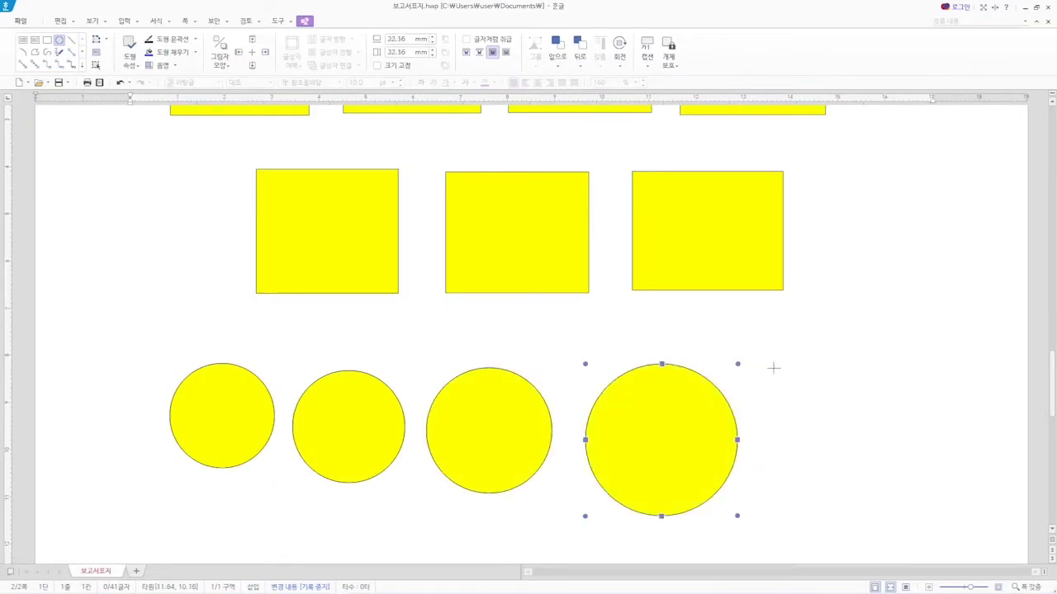
left_click_drag(774, 367, 954, 549)
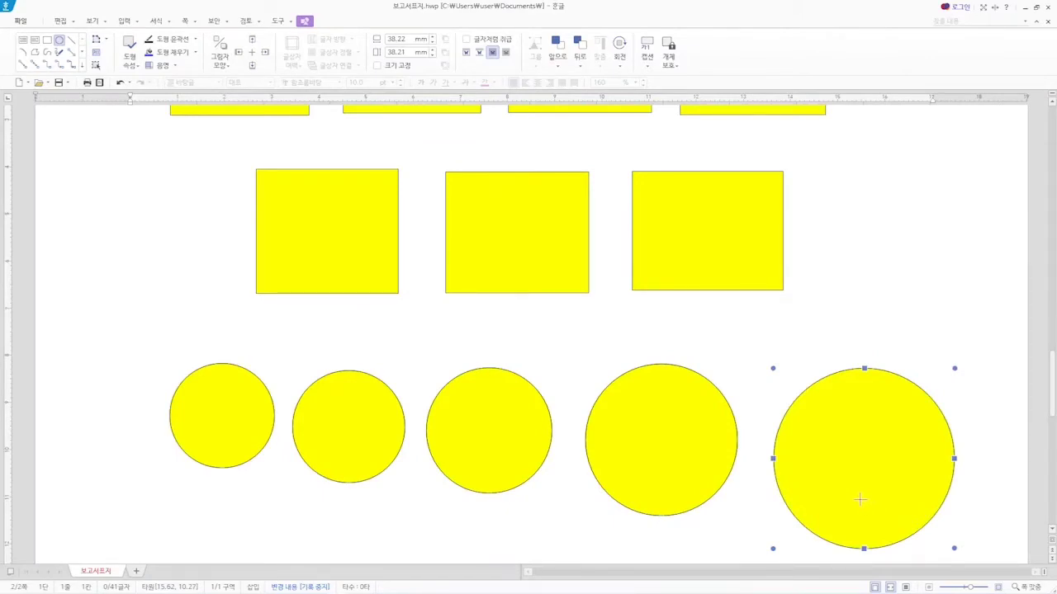
key("Escape")
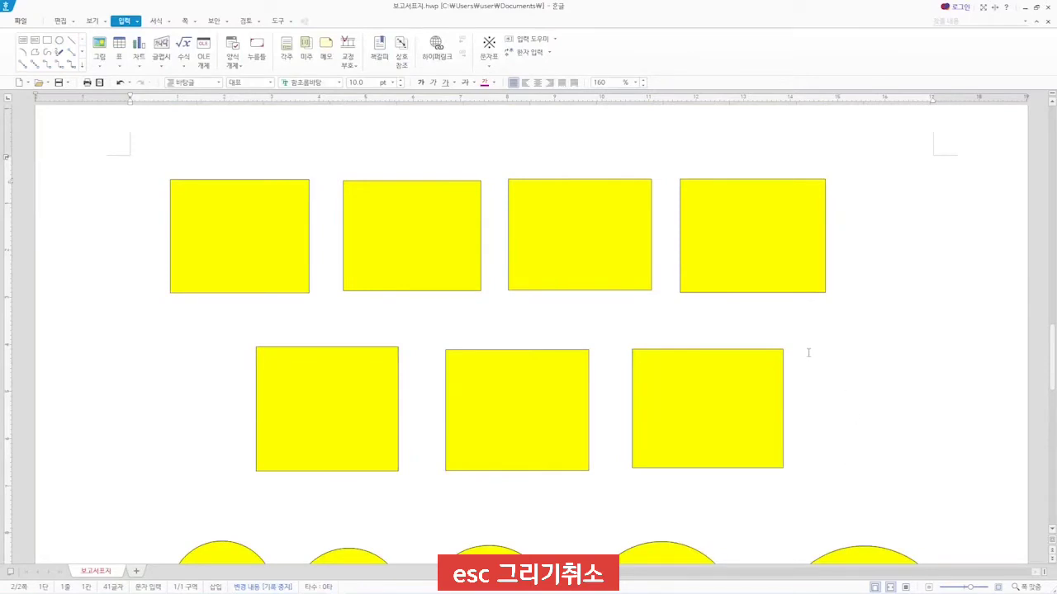
scroll(797, 358, "down", 5)
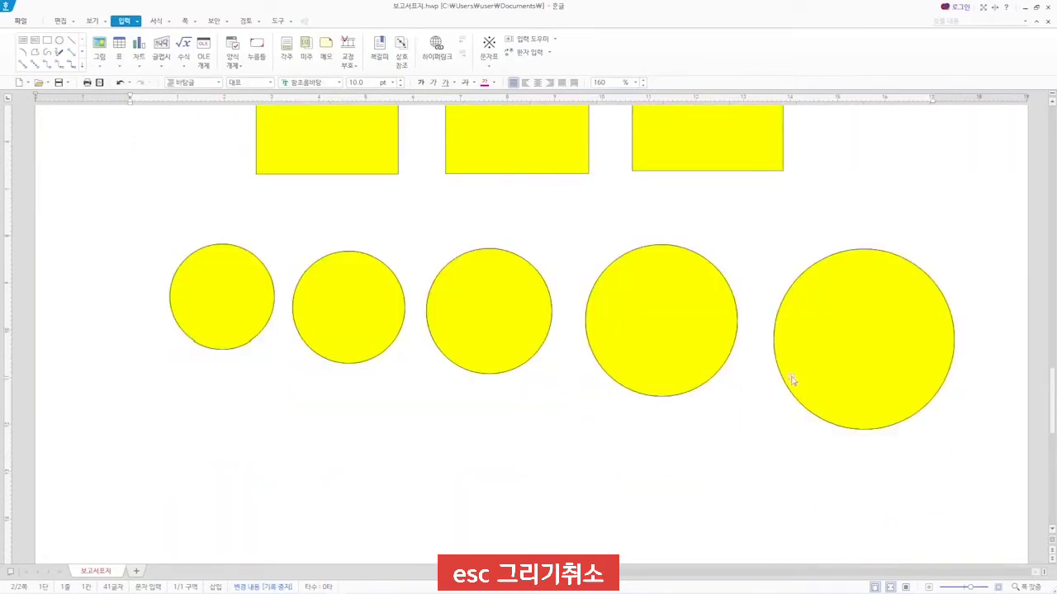
scroll(616, 367, "up", 5)
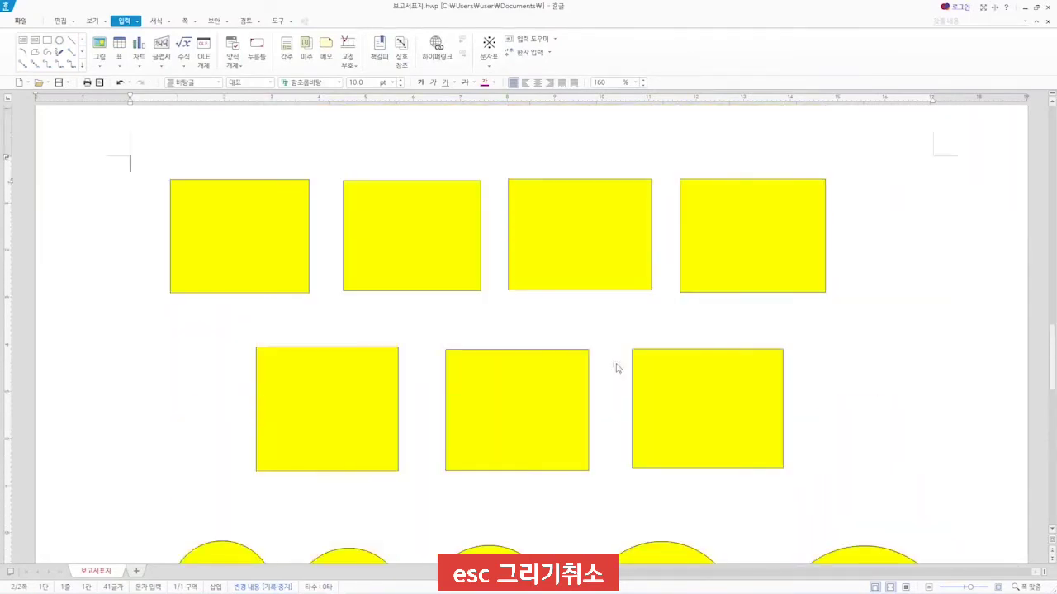
Select all seven rectangles in both rows together one by one and clear the selection.
left_click(250, 230)
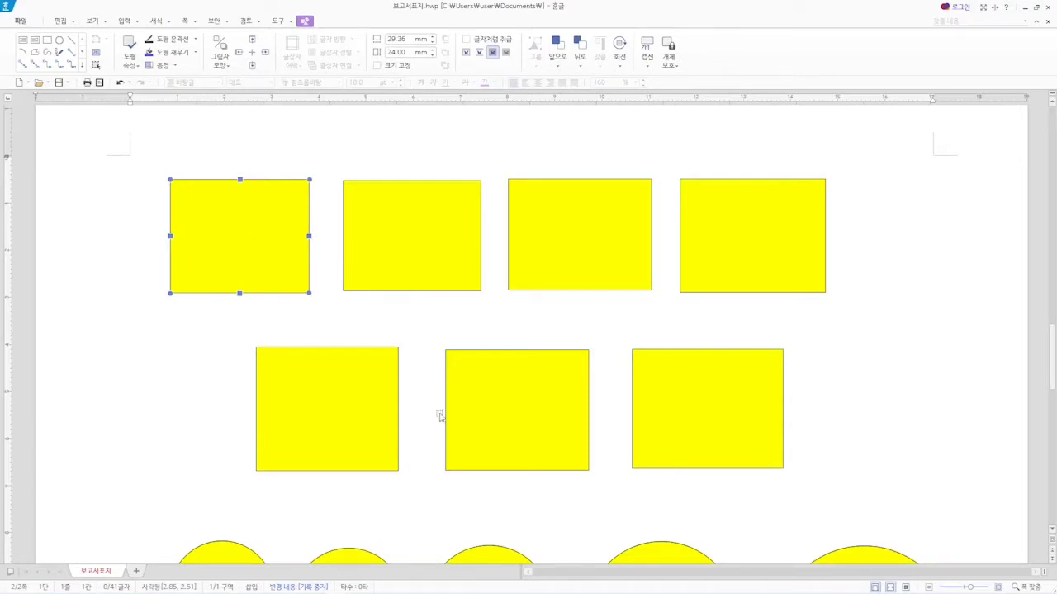
key("Escape")
left_click(244, 224)
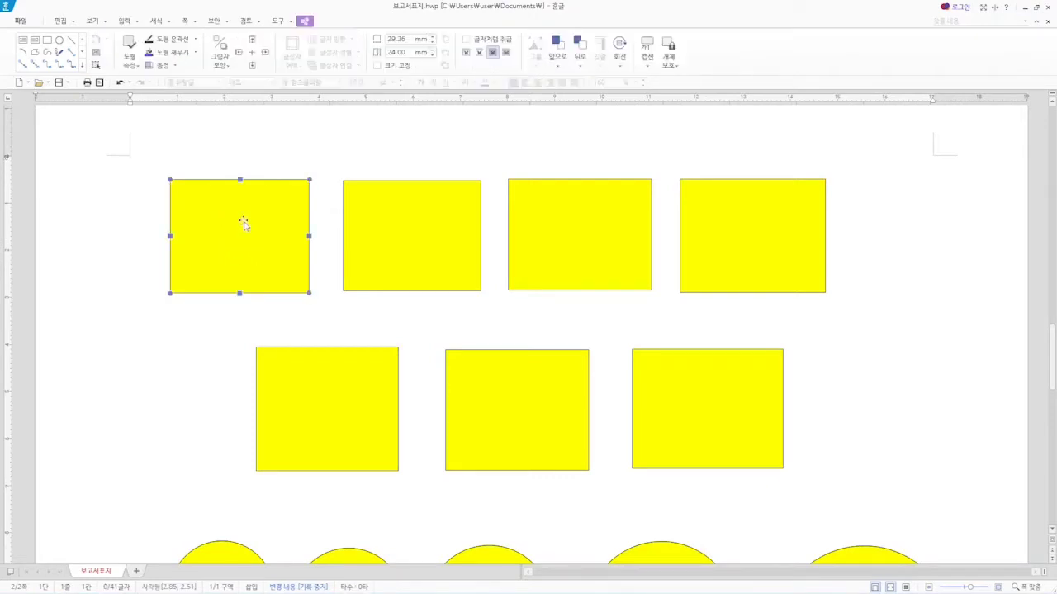
left_click(404, 239, "shift")
left_click(527, 229, "shift")
left_click(737, 247, "shift")
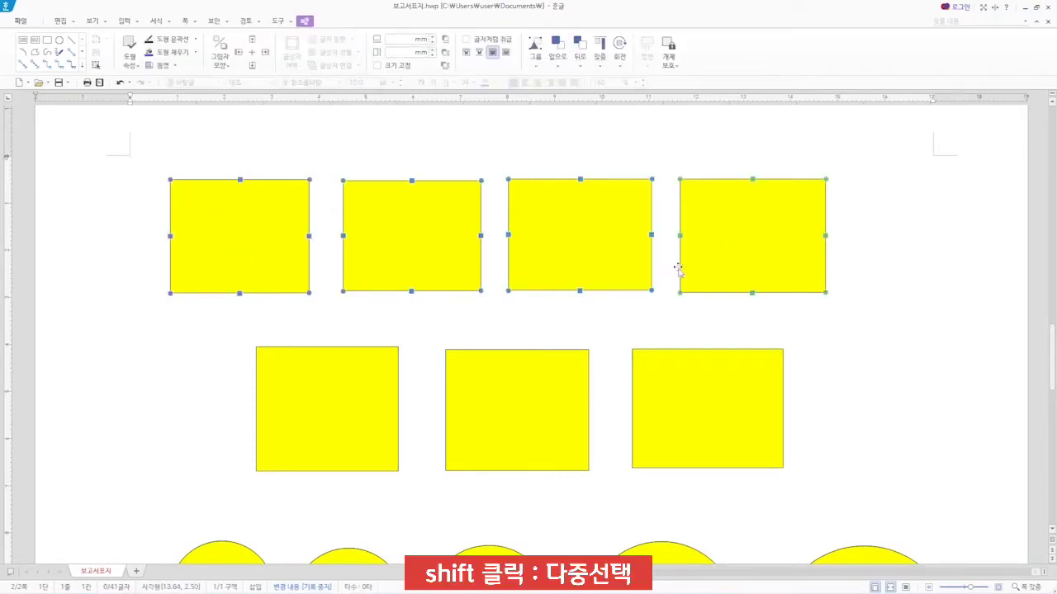
left_click(354, 410, "shift")
left_click(497, 414, "shift")
left_click(715, 433, "shift")
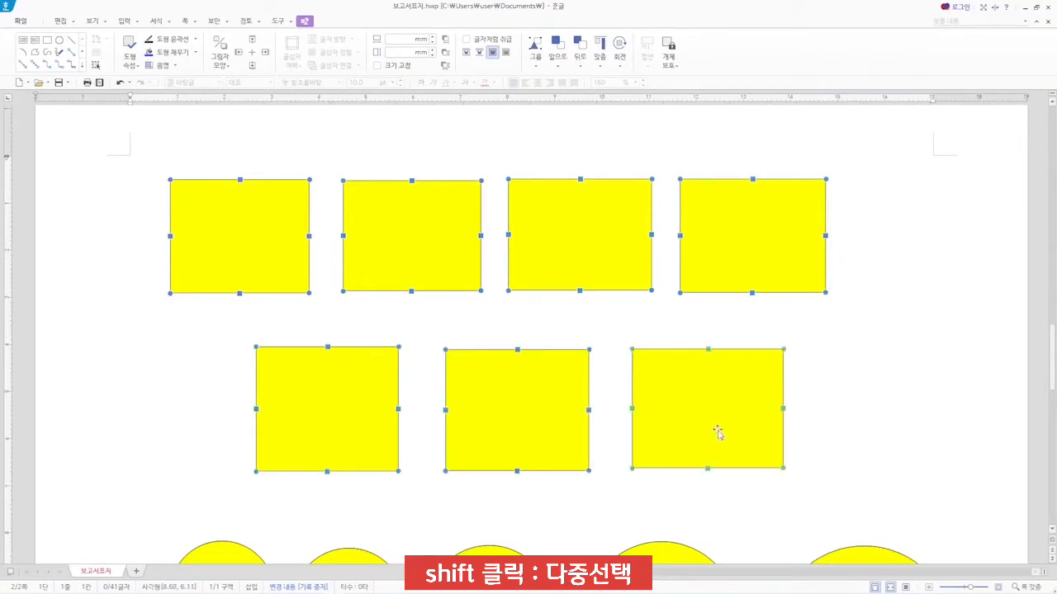
key("Escape")
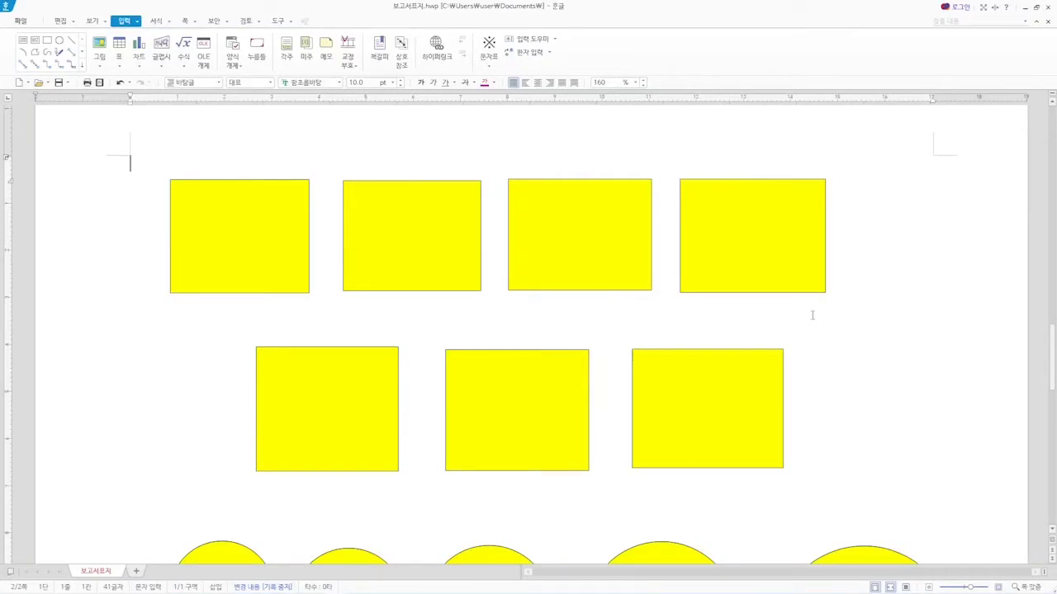
left_click(259, 238)
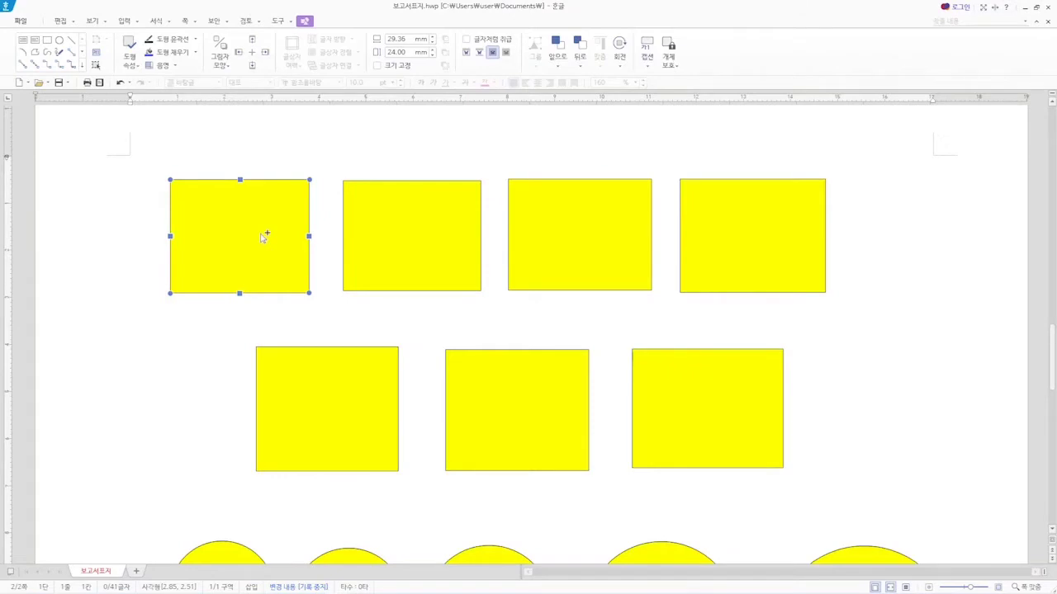
key("alt+F4")
left_click(579, 322)
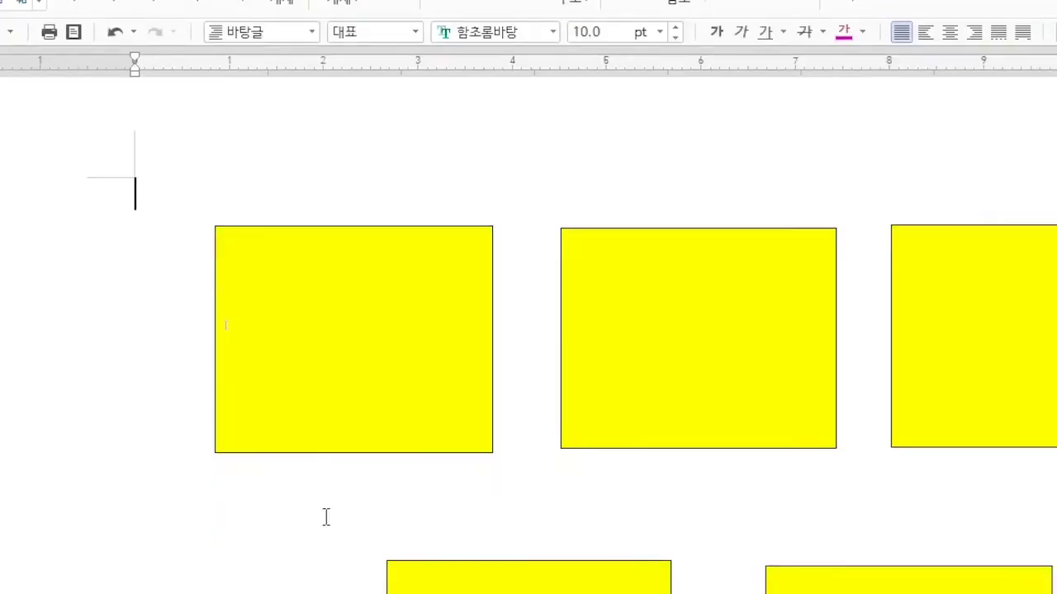
Select all the rectangles and circles at once with the object selection tool (개체 선택) and delete them.
left_click(336, 449)
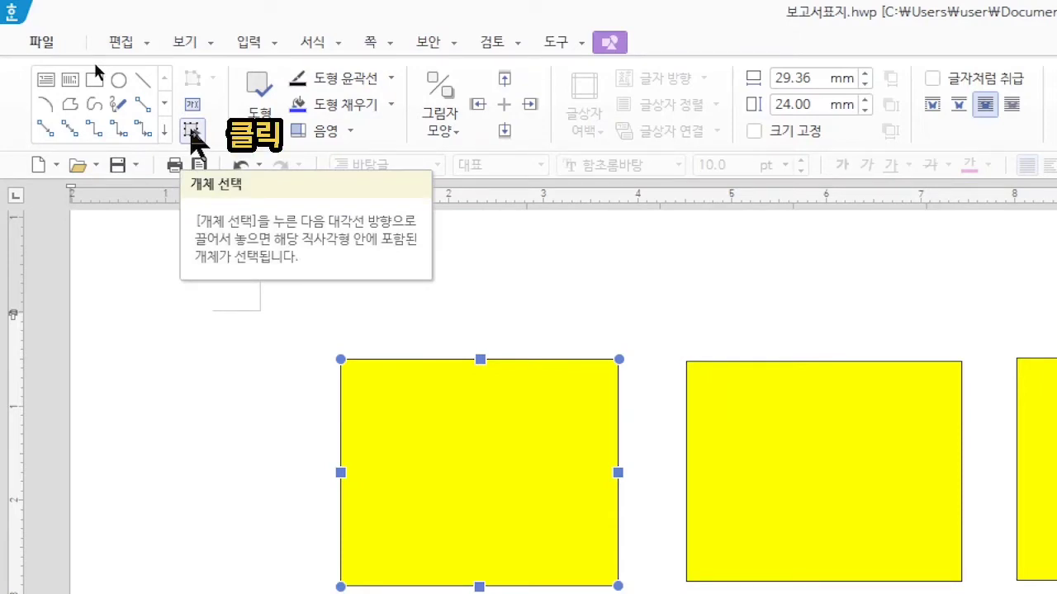
left_click(191, 132)
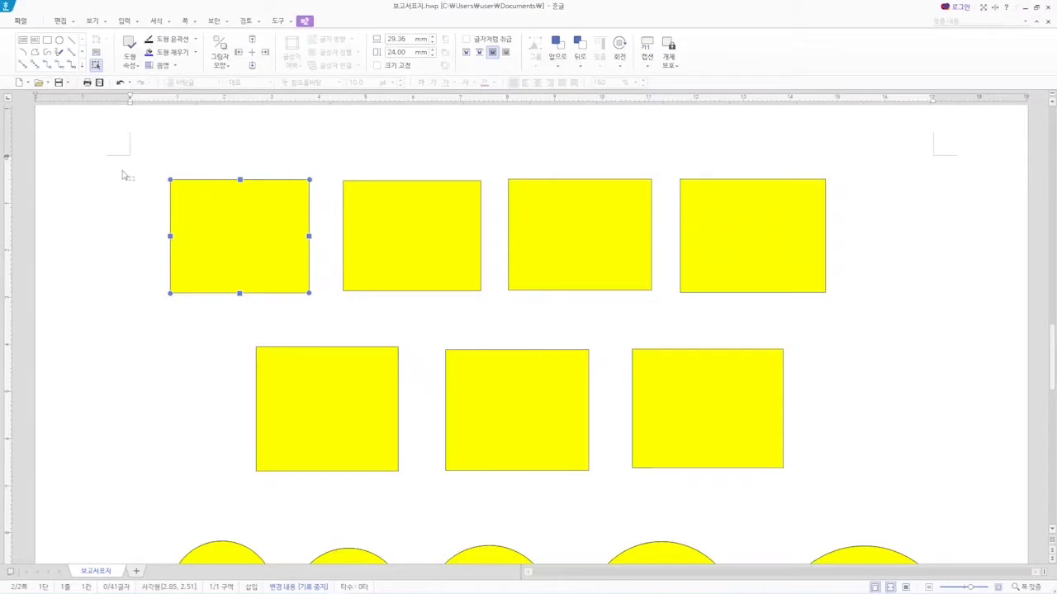
left_click_drag(114, 164, 988, 537)
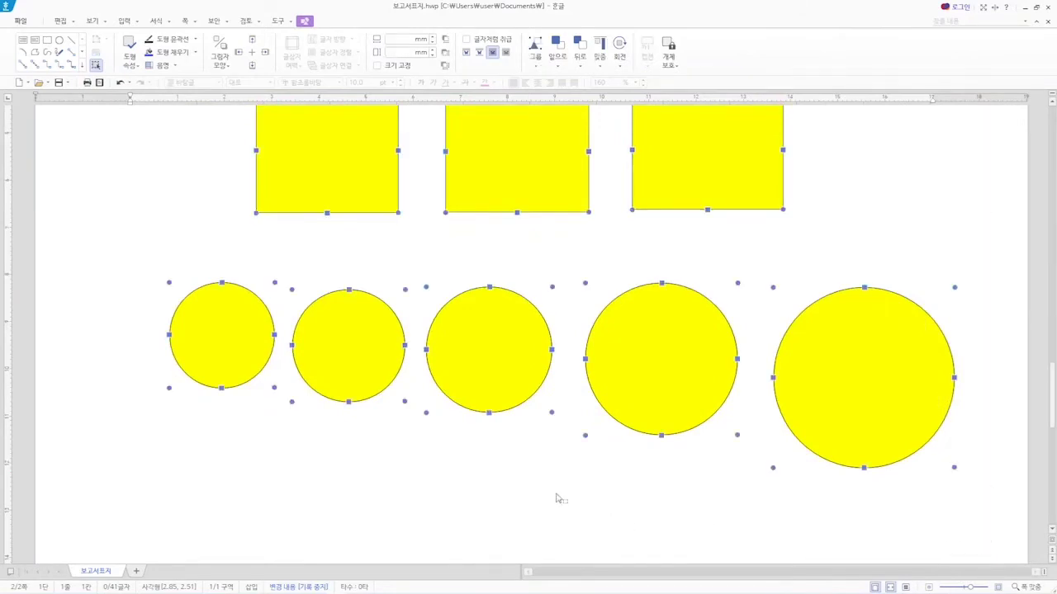
scroll(541, 491, "up", 5)
scroll(537, 490, "up", 2)
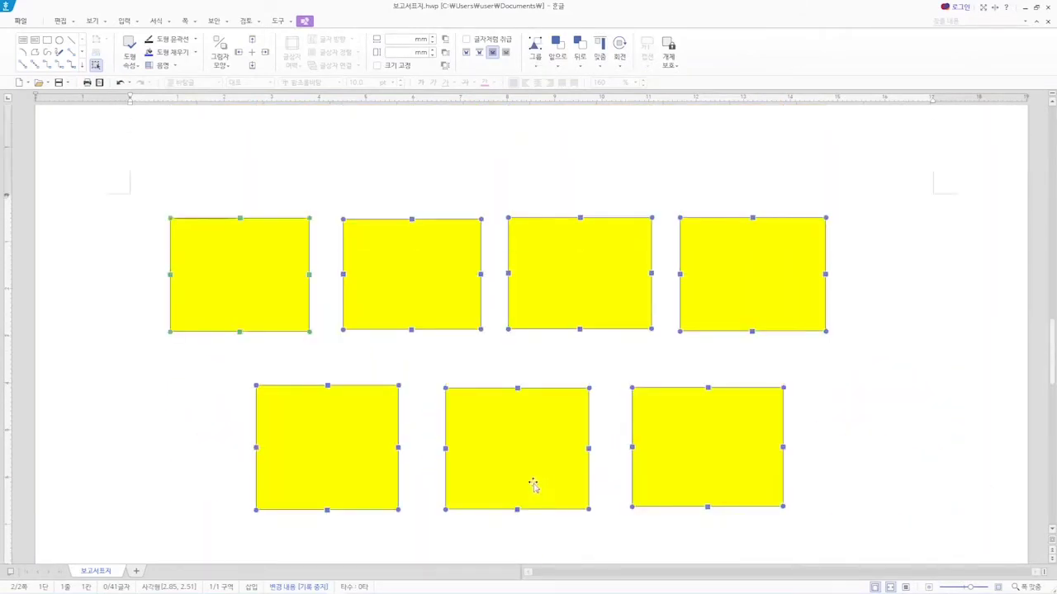
key("Delete")
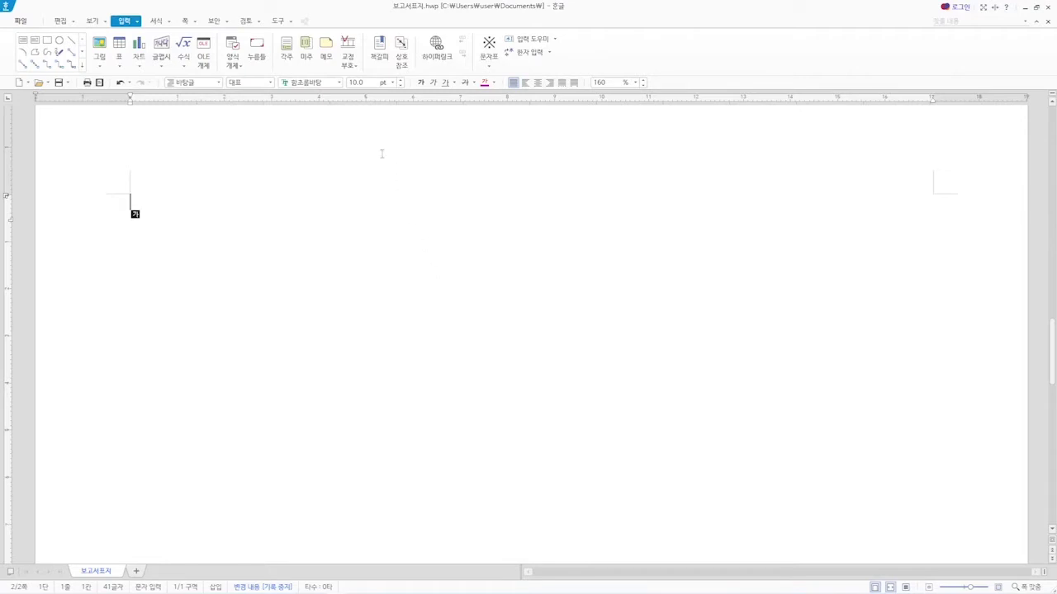
Draw a perfect circle about 35 mm across near the page's upper-left margin.
left_click(60, 38)
left_click(186, 203)
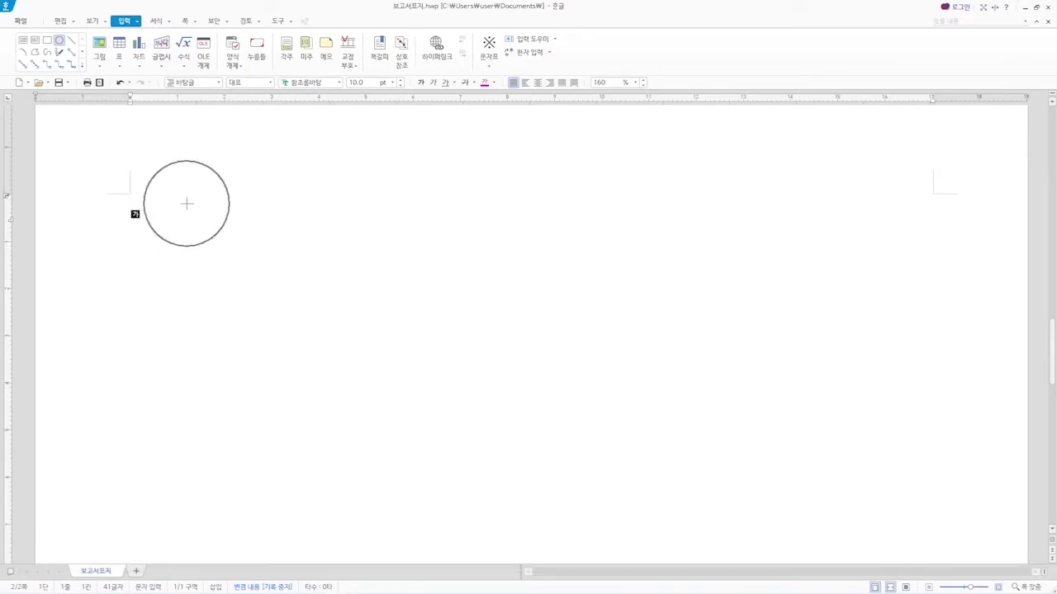
mouse_move(187, 203)
left_mouse_down()
mouse_move(283, 289)
mouse_move(352, 328)
left_mouse_up()
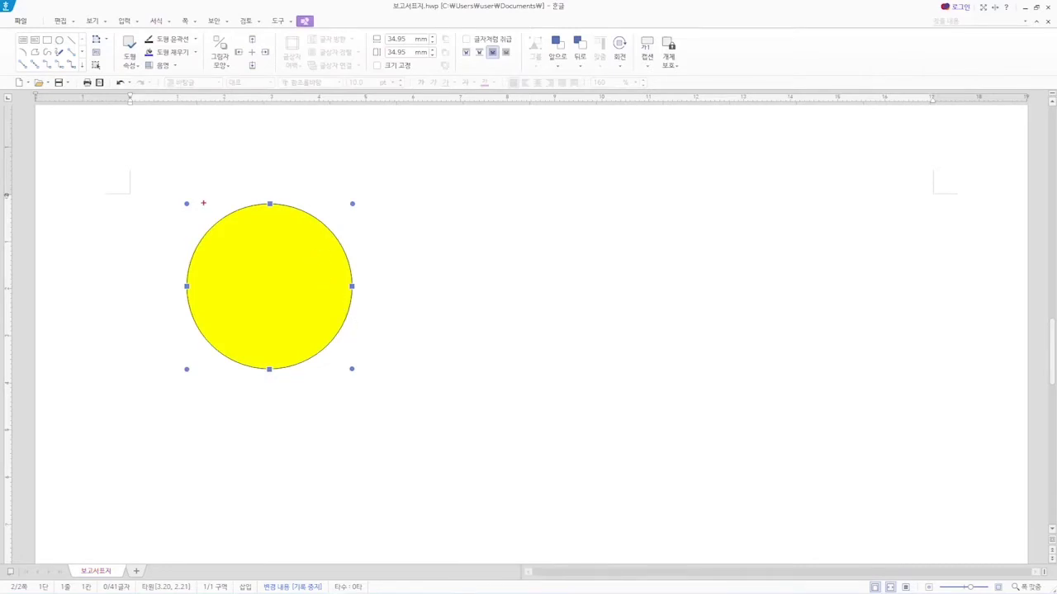
mouse_move(185, 200)
left_mouse_down()
mouse_move(170, 213)
mouse_move(191, 208)
mouse_move(184, 197)
mouse_move(187, 206)
mouse_move(271, 200)
left_mouse_up()
left_click_drag(185, 206, 180, 296)
mouse_move(188, 208)
left_mouse_down()
mouse_move(355, 342)
mouse_move(306, 351)
left_mouse_up()
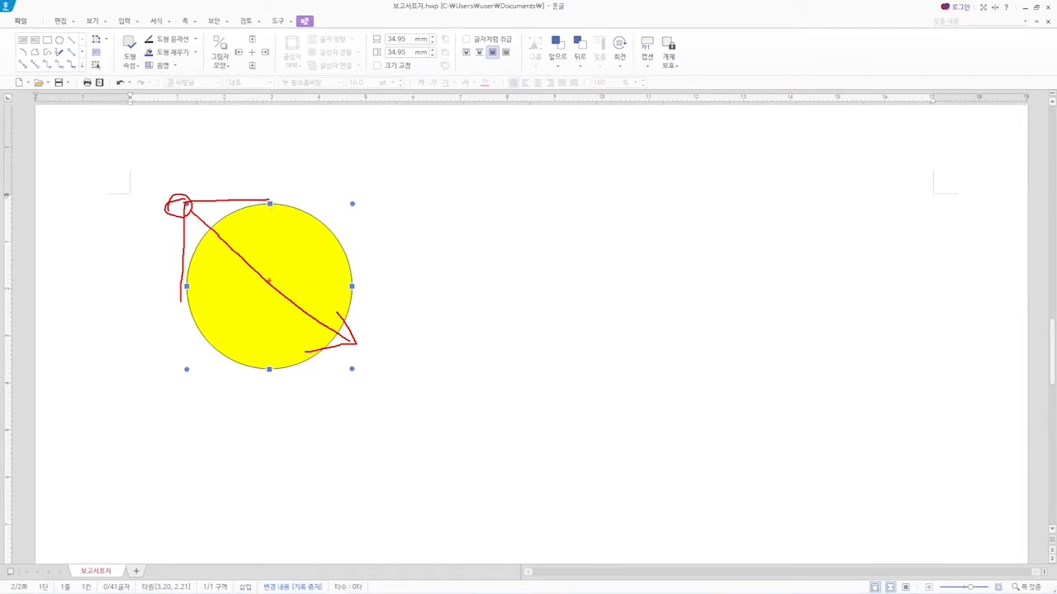
left_click_drag(269, 282, 271, 280)
left_click_drag(515, 273, 511, 277)
key("Escape")
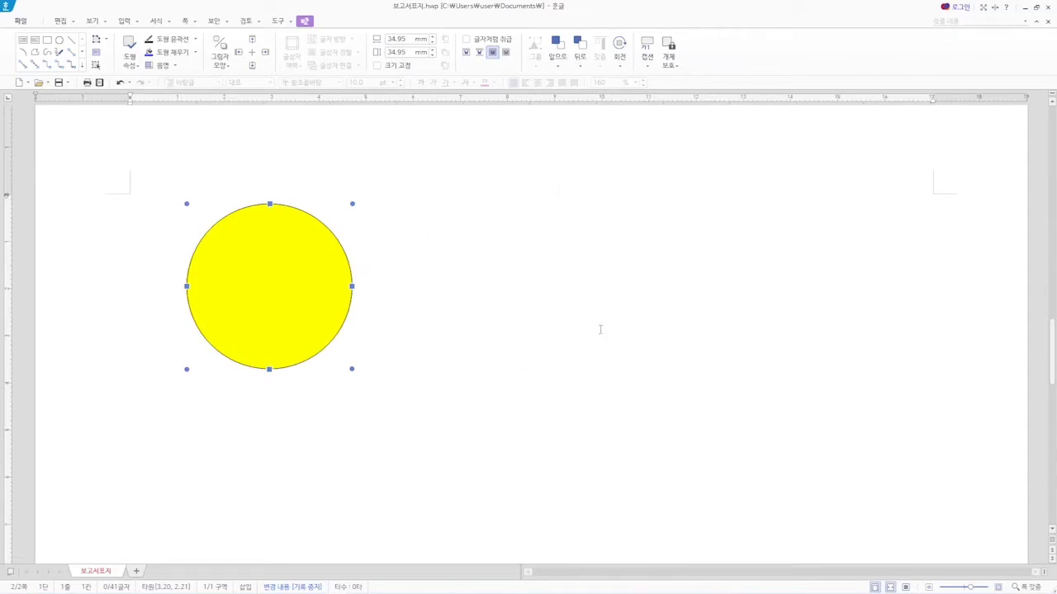
Draw a perfect circle about 42 mm across from its centre beside the yellow circle and remove its fill (색 채우기 없음).
left_click(60, 40)
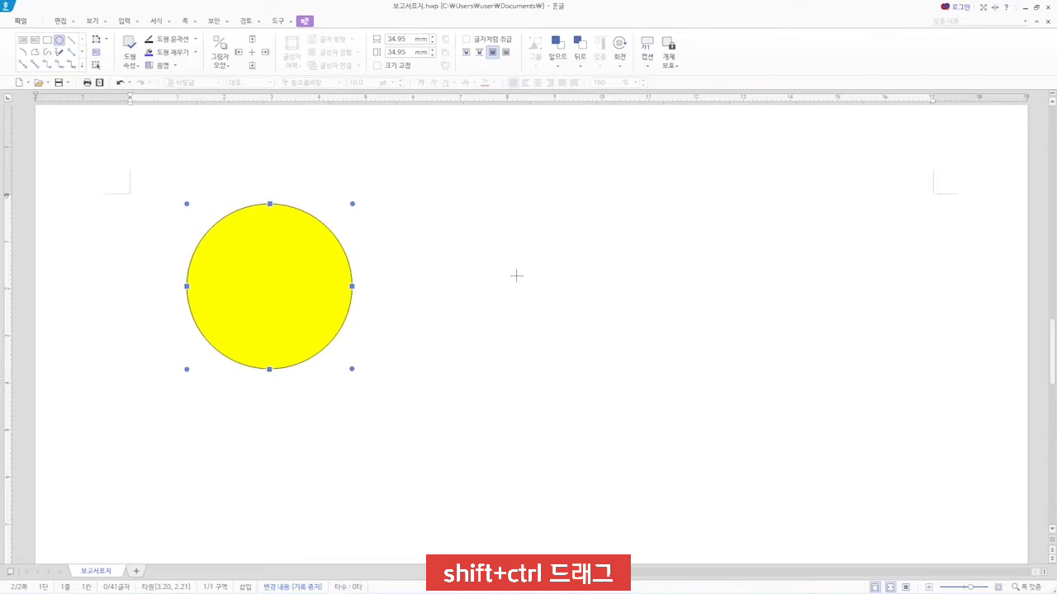
left_click_drag(516, 276, 615, 336)
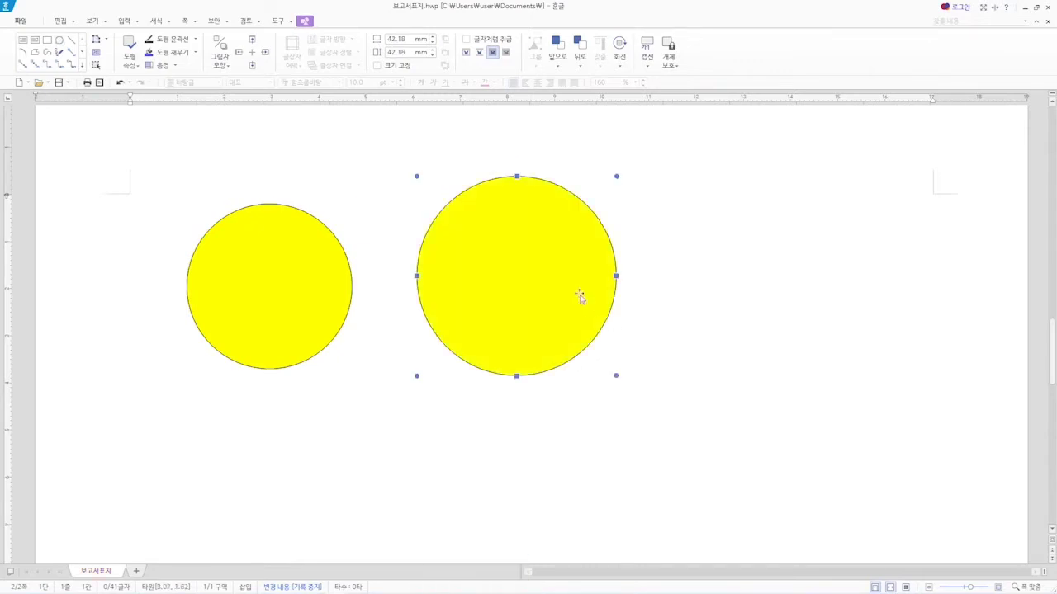
double_click(520, 275)
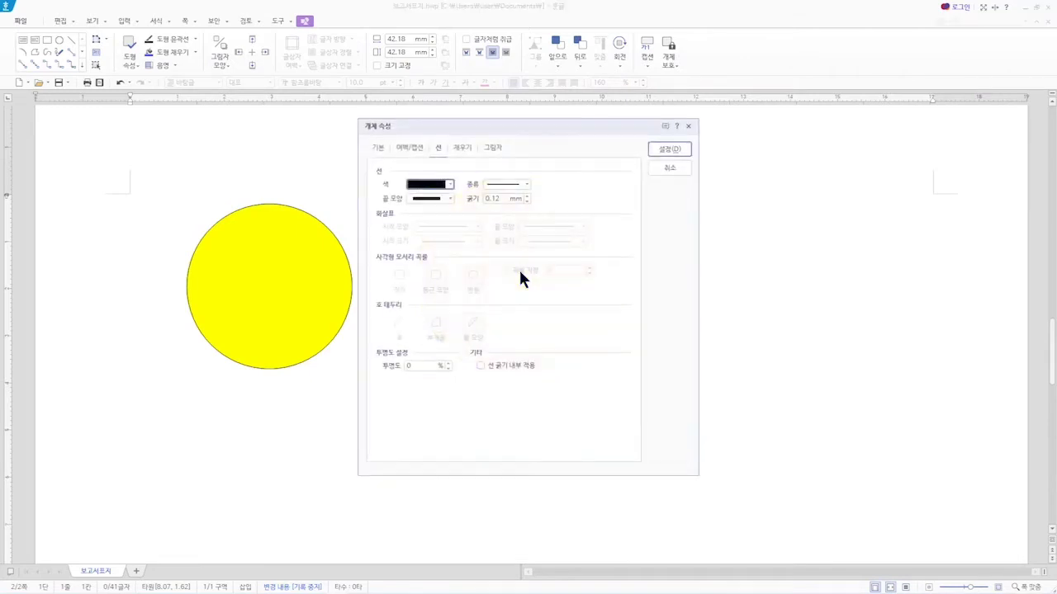
left_click(464, 147)
left_click(403, 183)
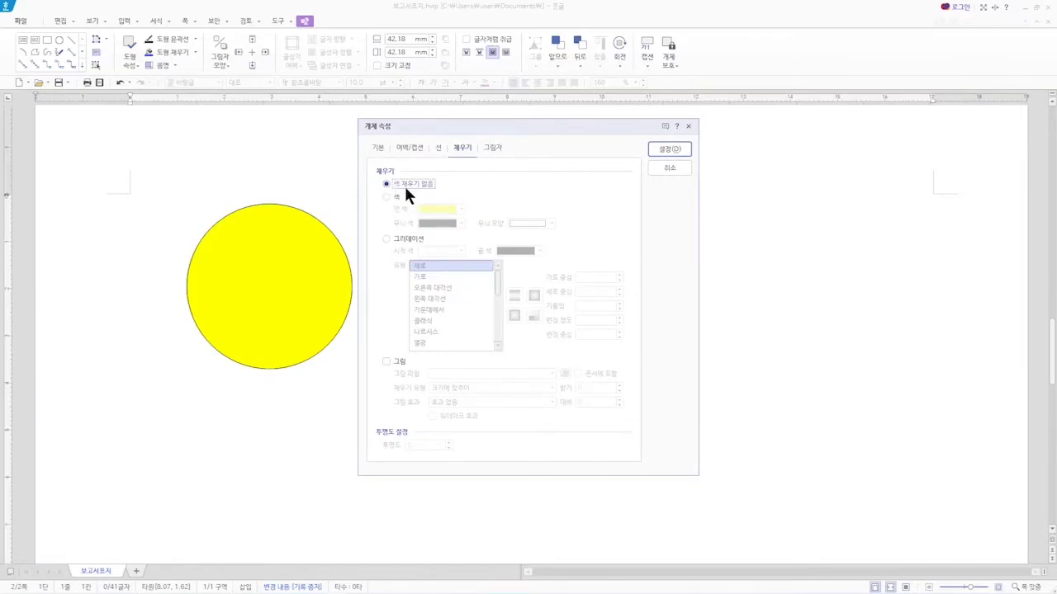
left_click(667, 152)
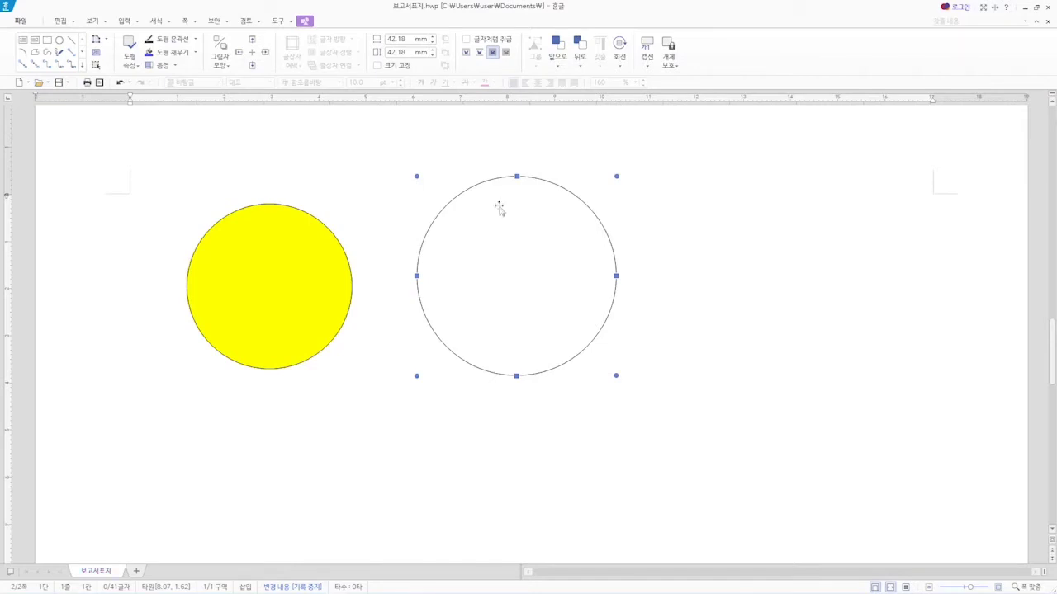
Turn on the object movement guides (개체 이동 안내선 보기) and move the unfilled circle until its centre aligns horizontally with the yellow circle's.
left_click(91, 21)
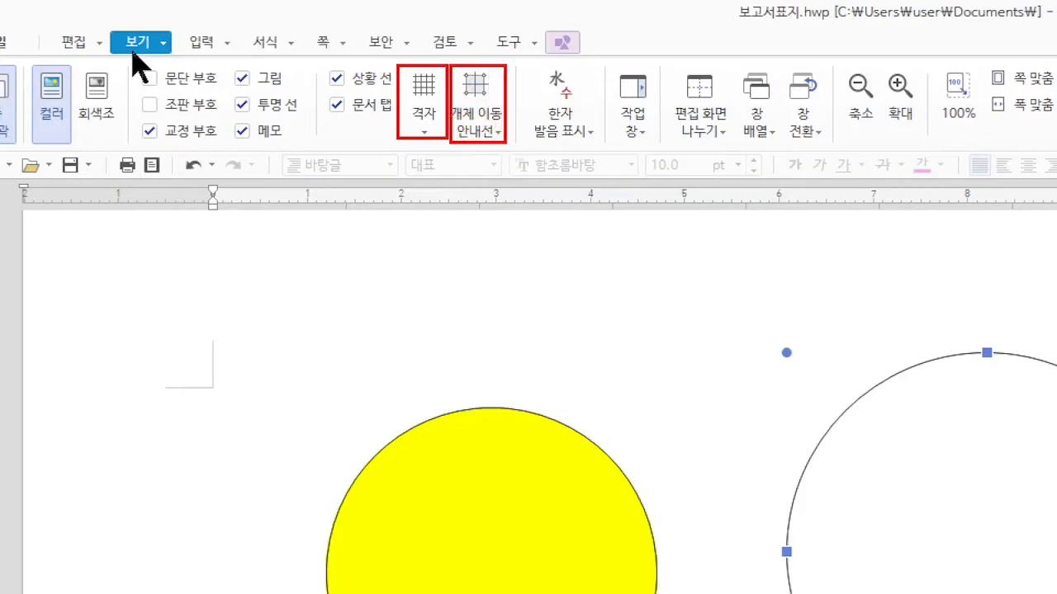
left_click(487, 134)
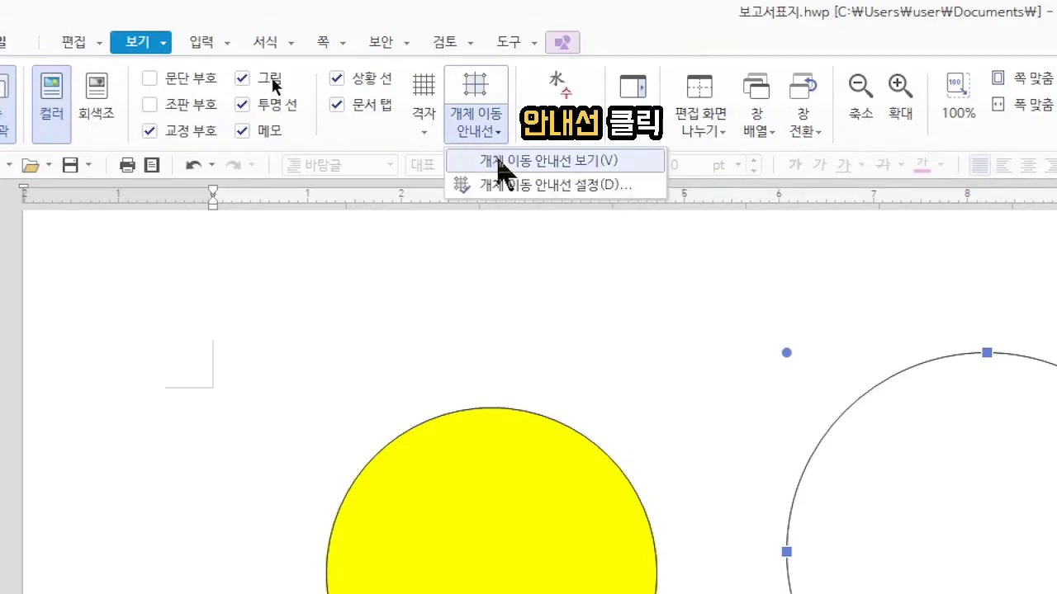
left_click(500, 162)
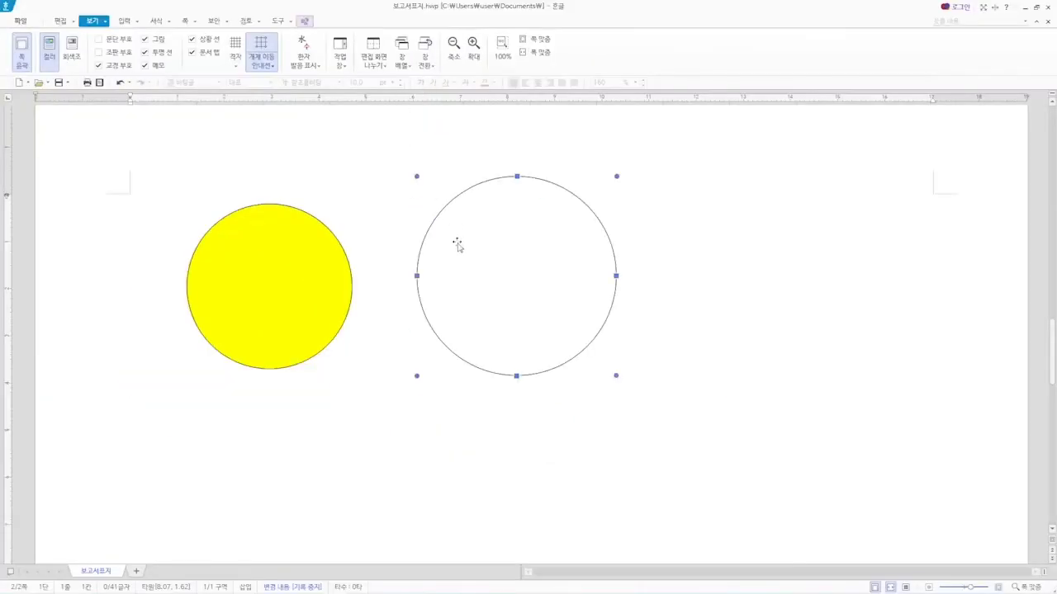
left_click_drag(967, 543, 1056, 593)
left_click_drag(584, 304, 505, 283)
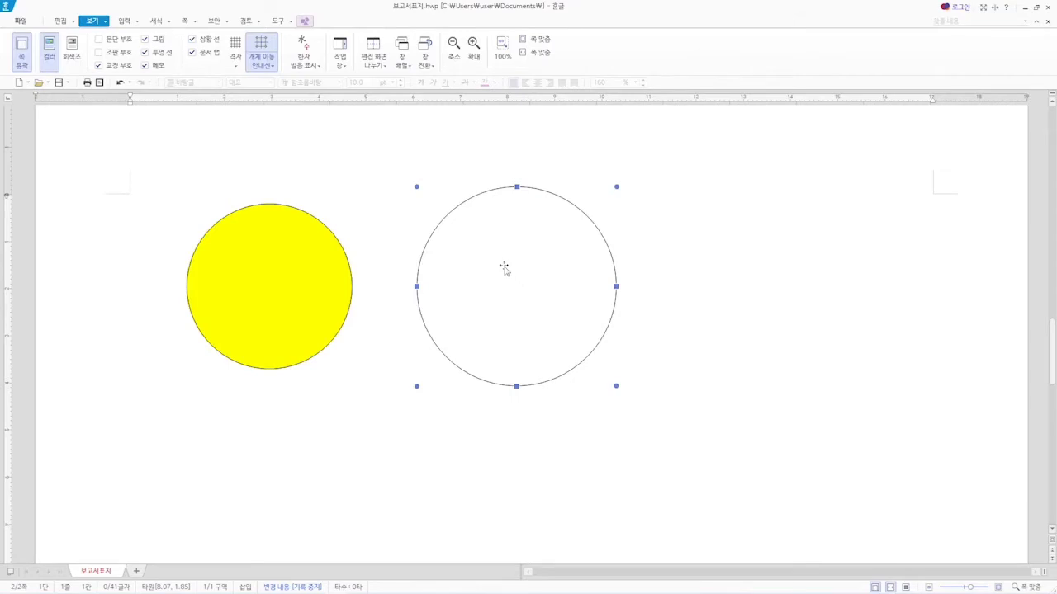
Examine the line style, alignment method, reference position and magnet options in the object movement guide settings (개체 이동 안내선 설정).
left_click(264, 67)
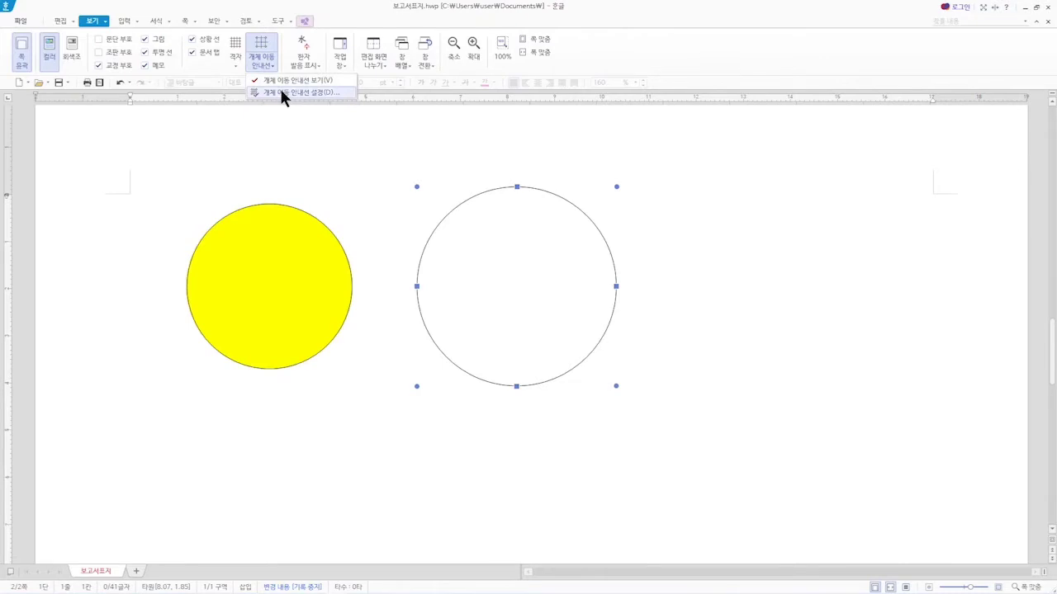
left_click(281, 92)
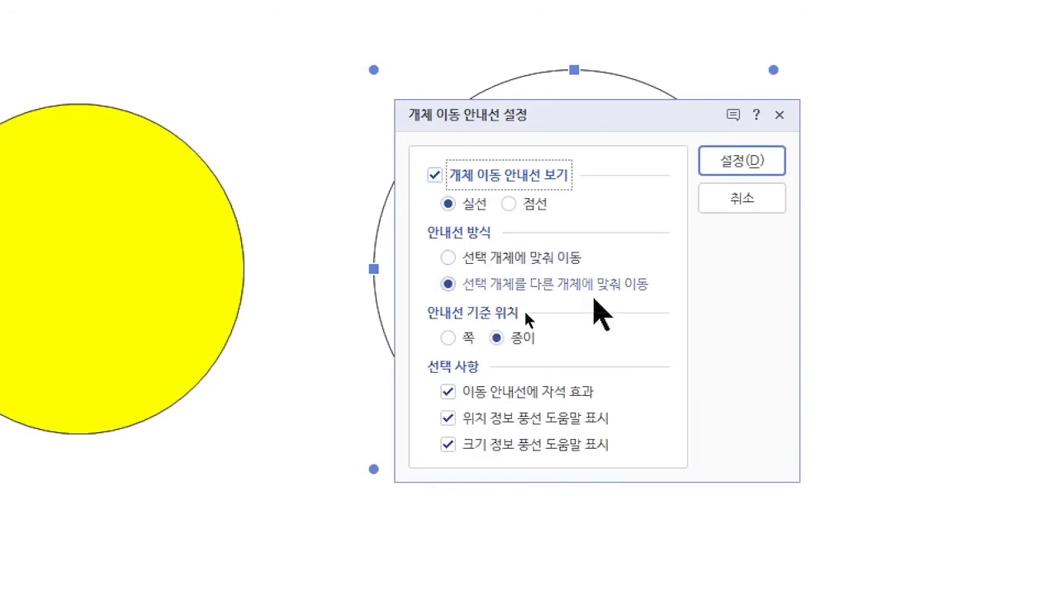
left_click(748, 198)
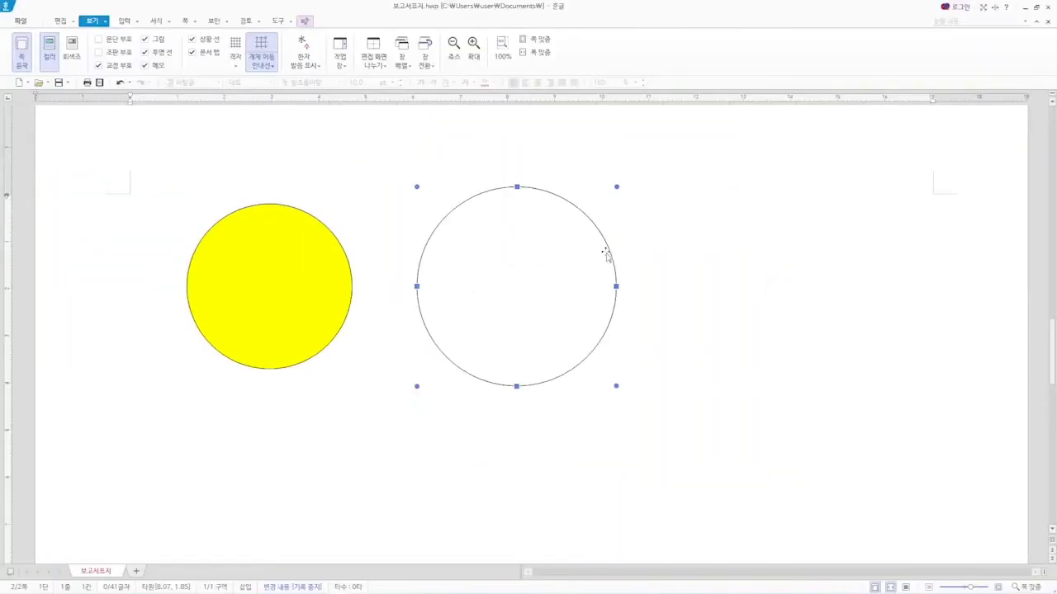
Show the page grid (격자 보기) and set its style to horizontal and vertical lines (가로/세로선).
left_click(233, 66)
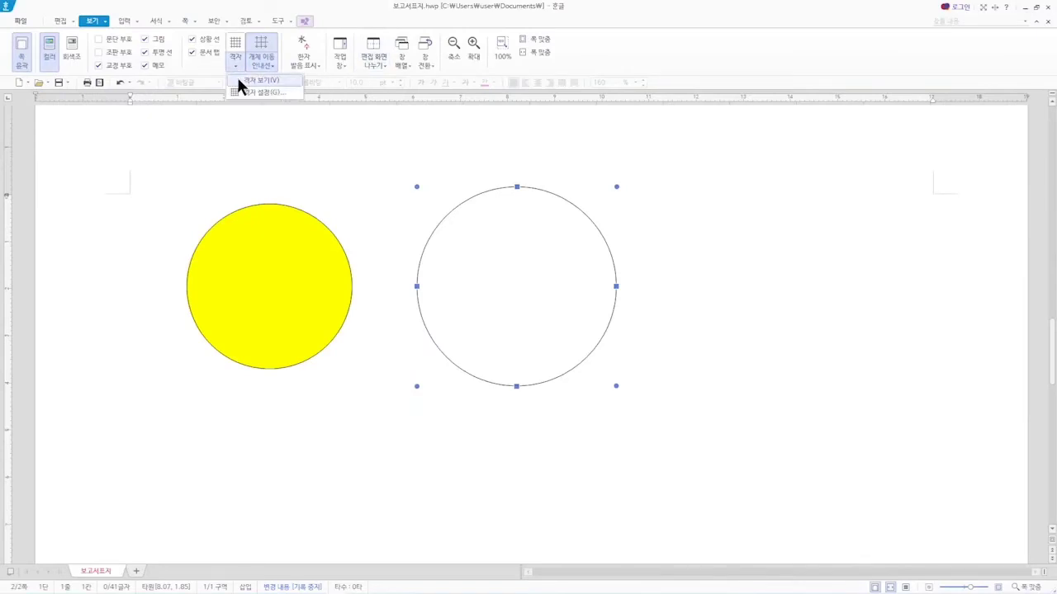
left_click(240, 80)
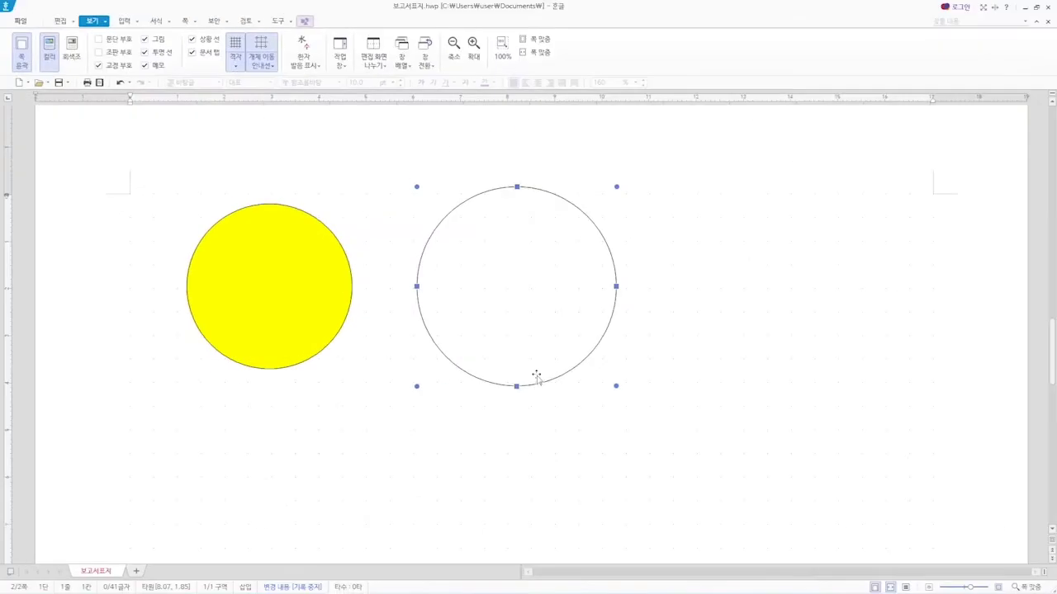
left_click(236, 69)
left_click(245, 91)
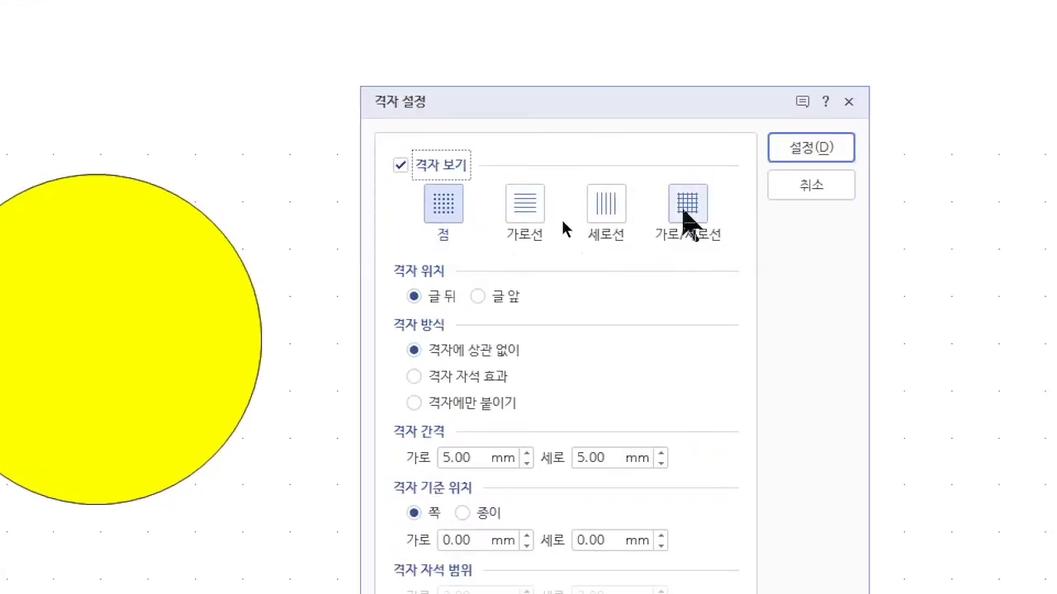
left_click(684, 212)
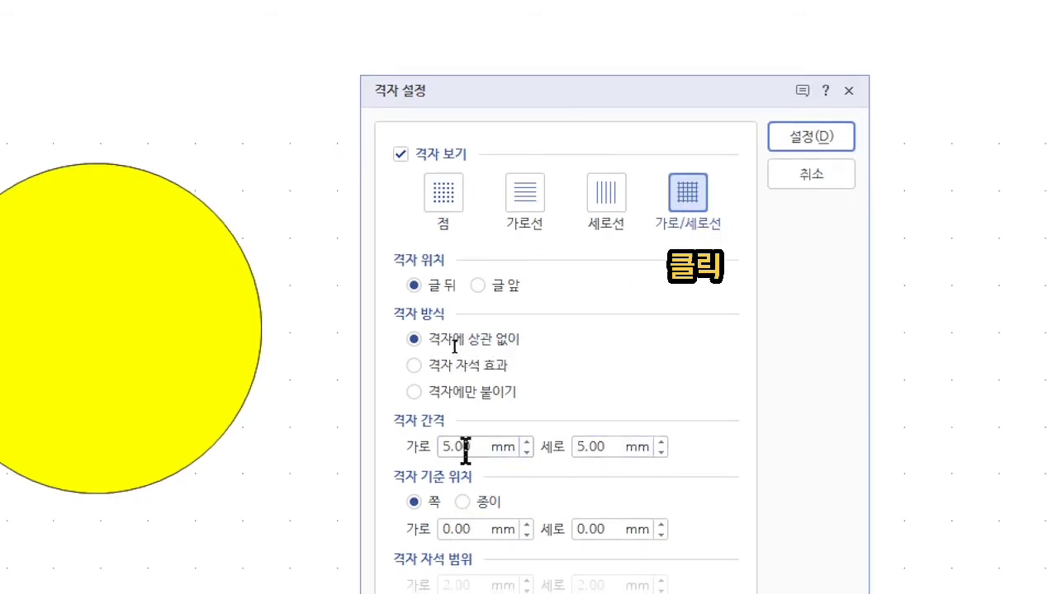
Set the grid spacing to 10 mm both horizontally and vertically and apply the grid settings.
left_click_drag(472, 447, 393, 462)
type("10")
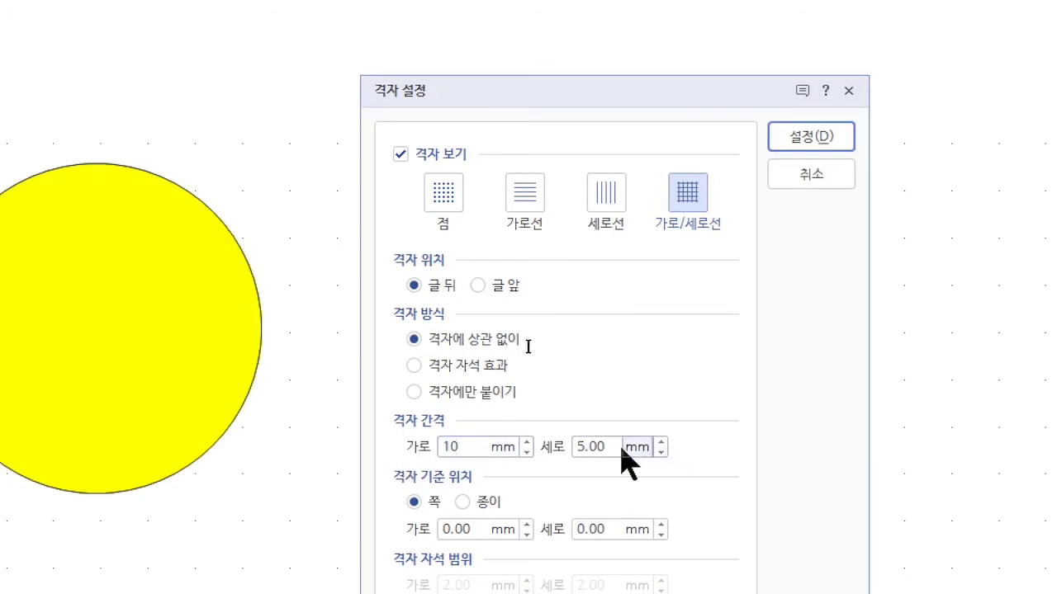
left_click_drag(615, 448, 550, 448)
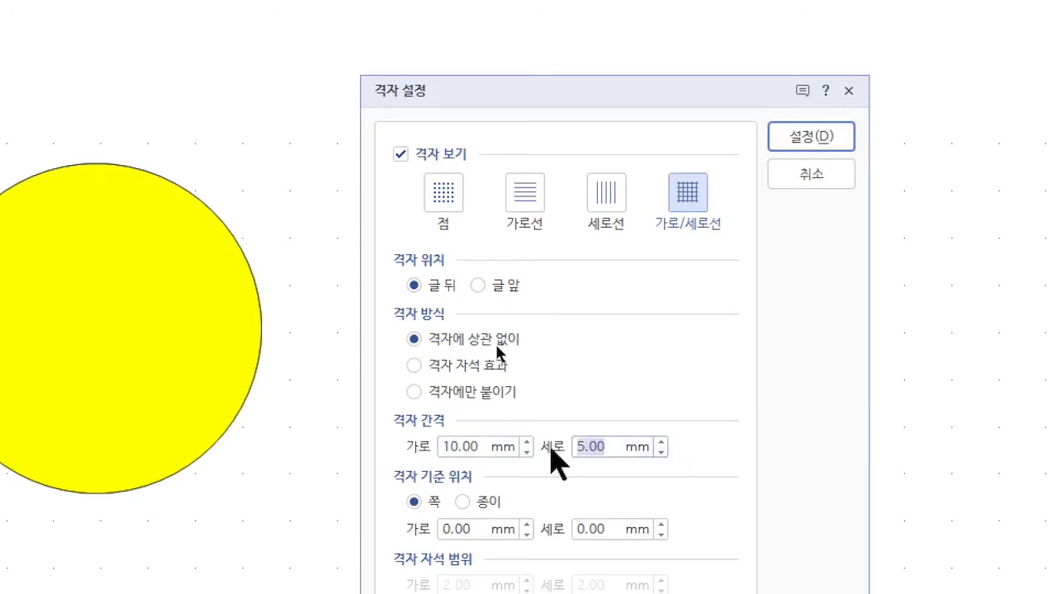
type("10")
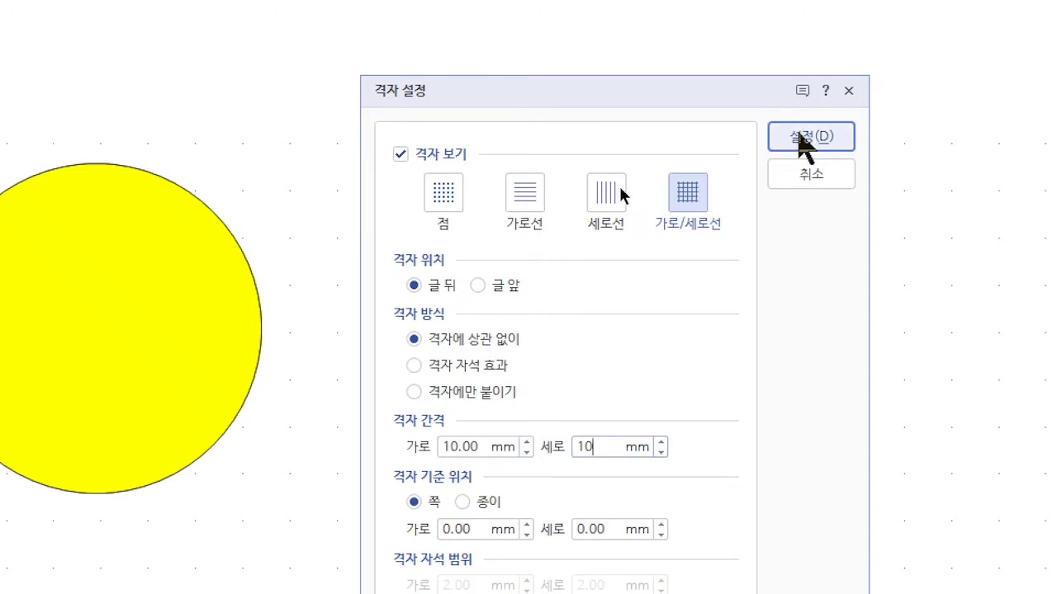
left_click(797, 134)
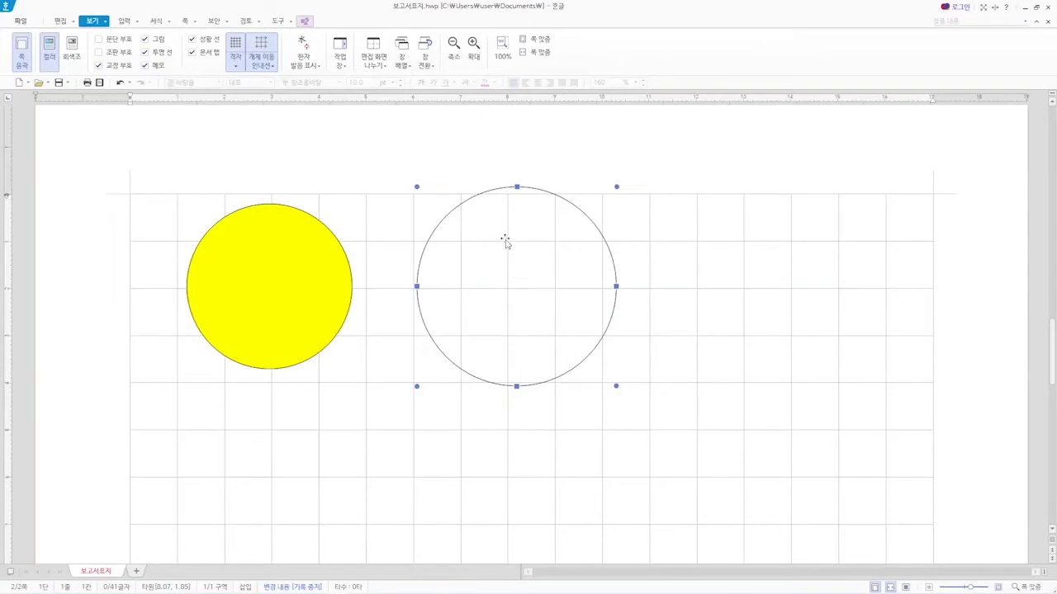
Delete the unfilled circle and the yellow circle from the page.
key("Delete")
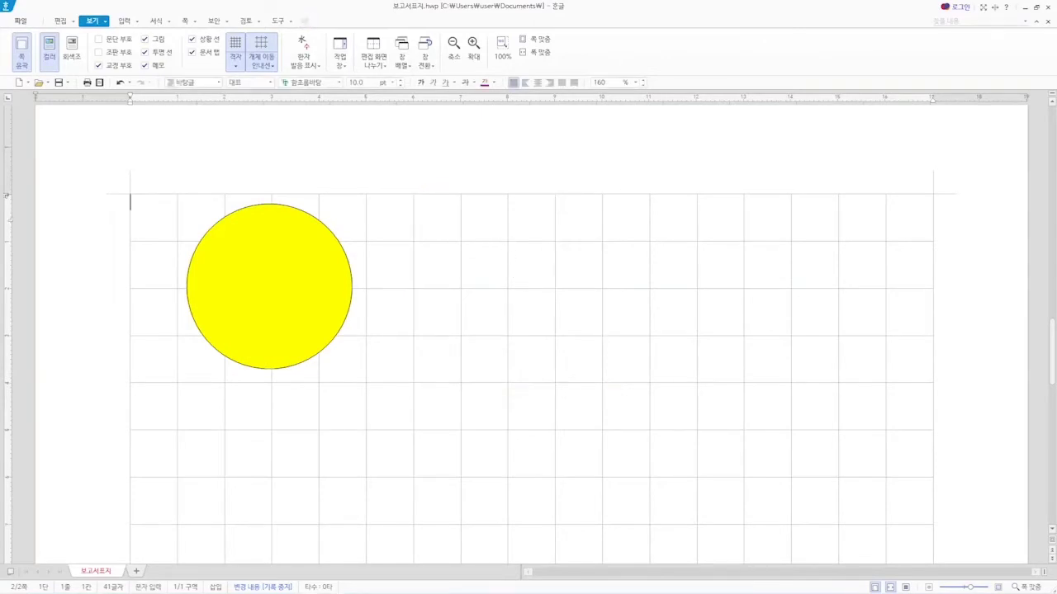
left_click(314, 283)
key("Delete")
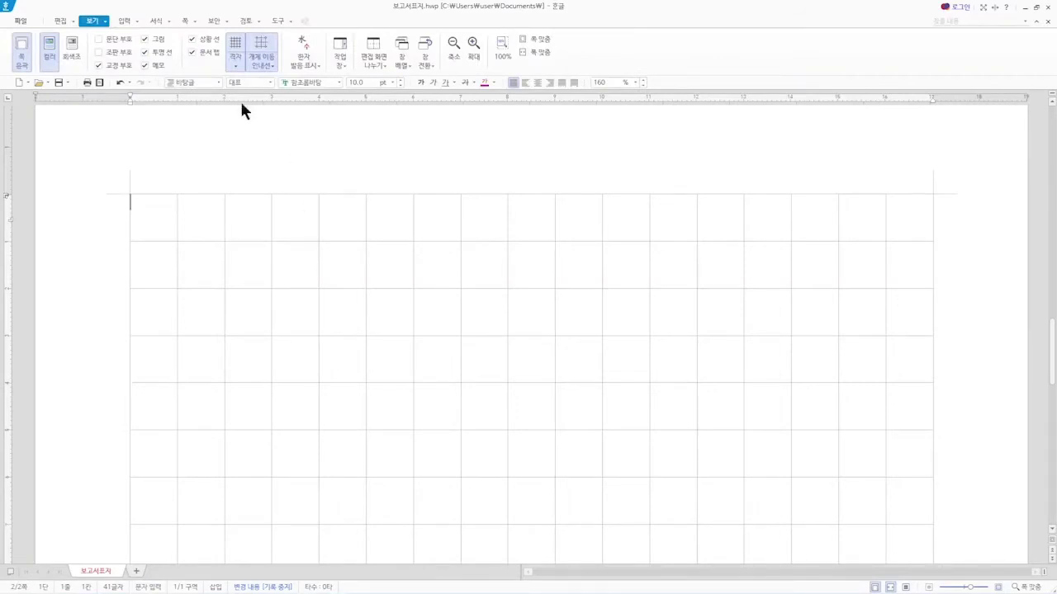
Draw a perfect circle about 60 mm across, centred on the grid intersection 4 cm inside both page margins, and remove its fill.
left_click(125, 21)
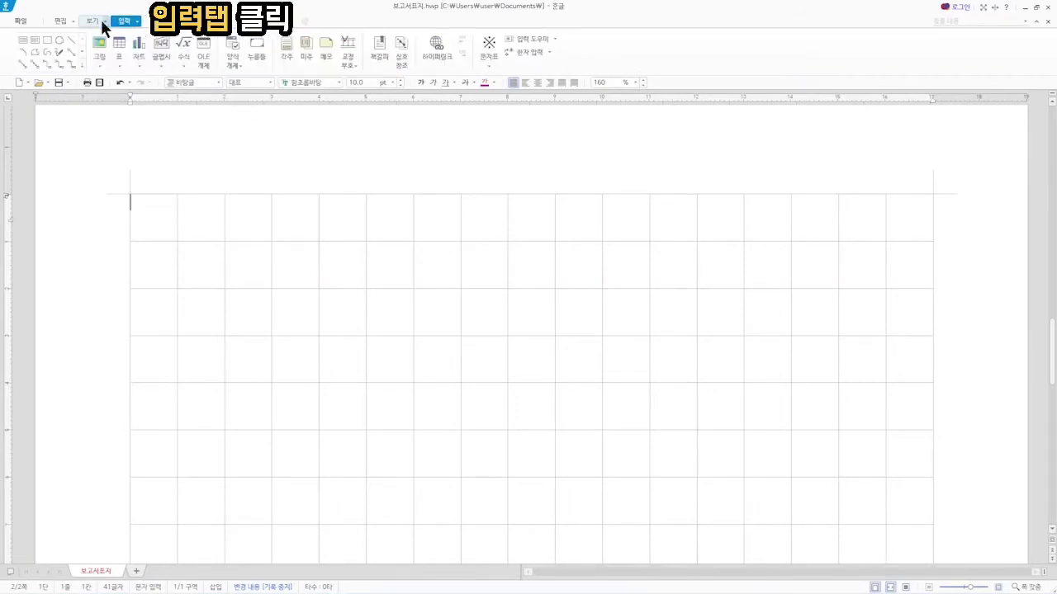
left_click(60, 39)
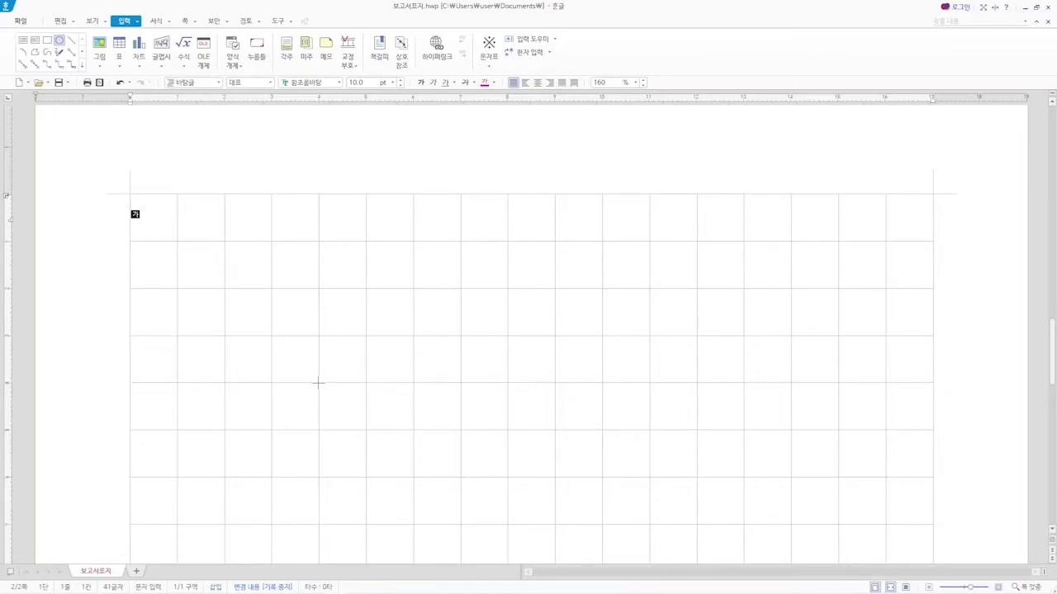
left_click_drag(318, 382, 459, 486)
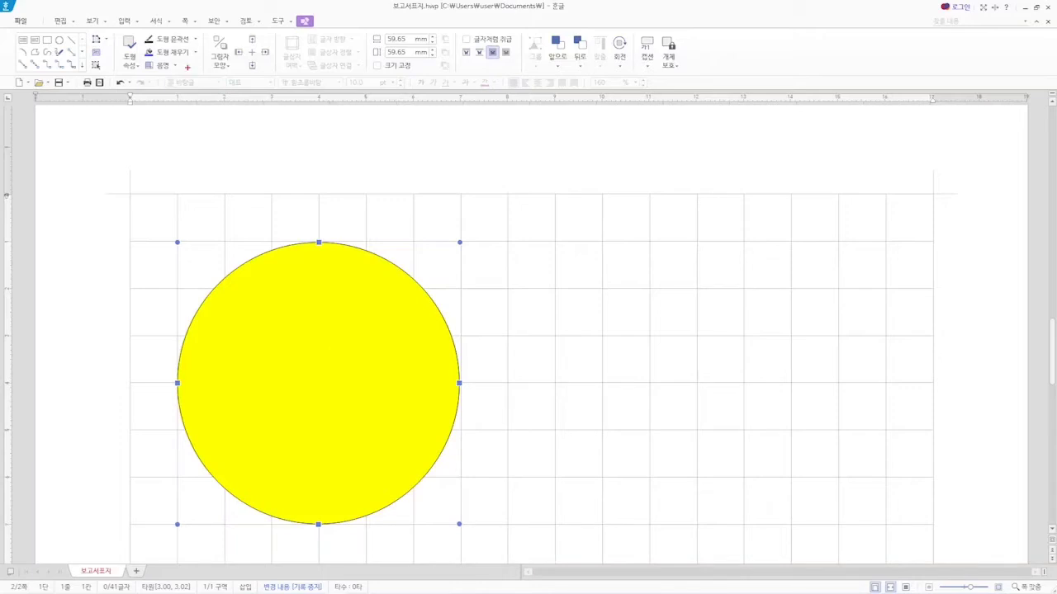
left_click_drag(139, 46, 203, 66)
left_click(195, 52)
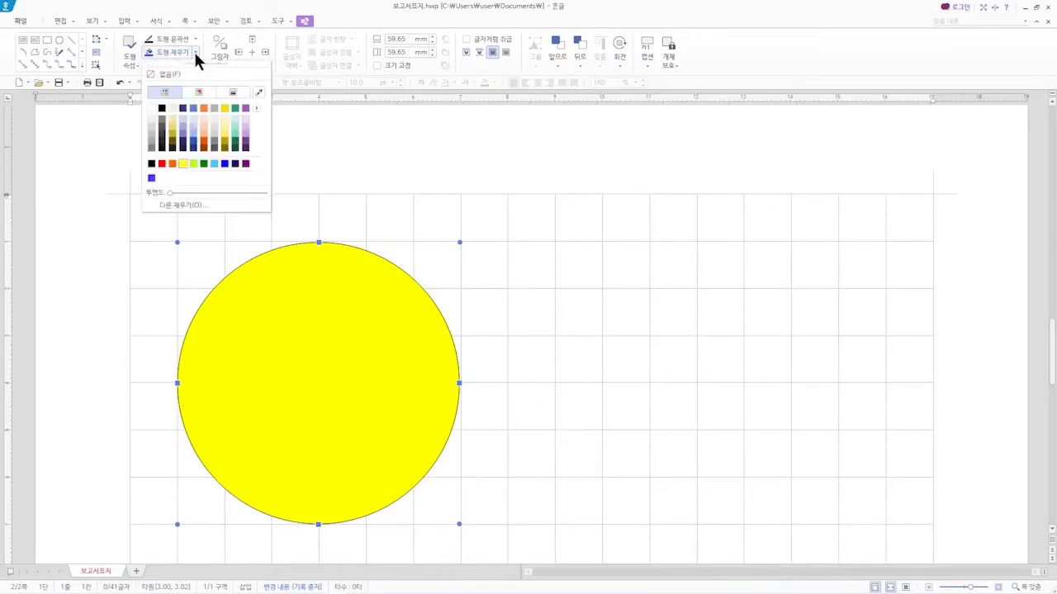
left_click(166, 74)
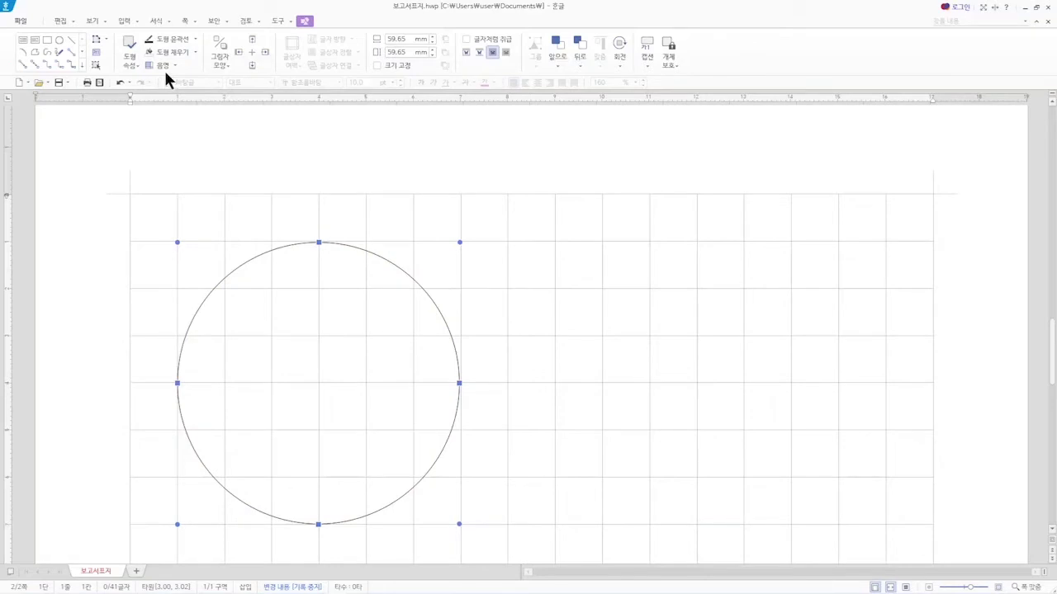
Draw a second concentric circle about 49 mm across inside the outer circle and set its fill to none (없음).
left_click(59, 40)
left_click_drag(319, 382, 435, 469)
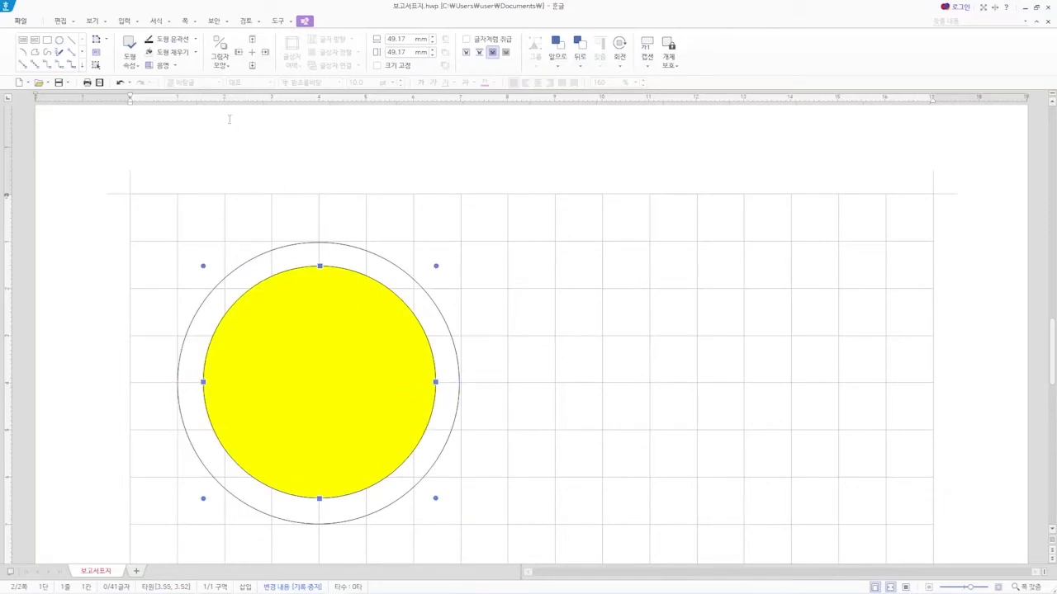
left_click(191, 50)
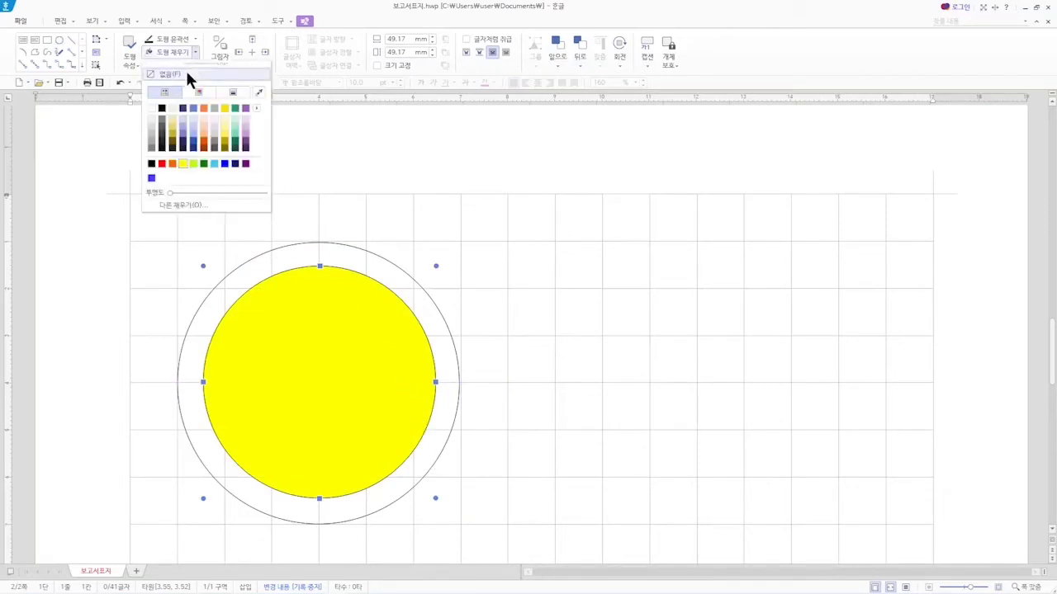
left_click(189, 75)
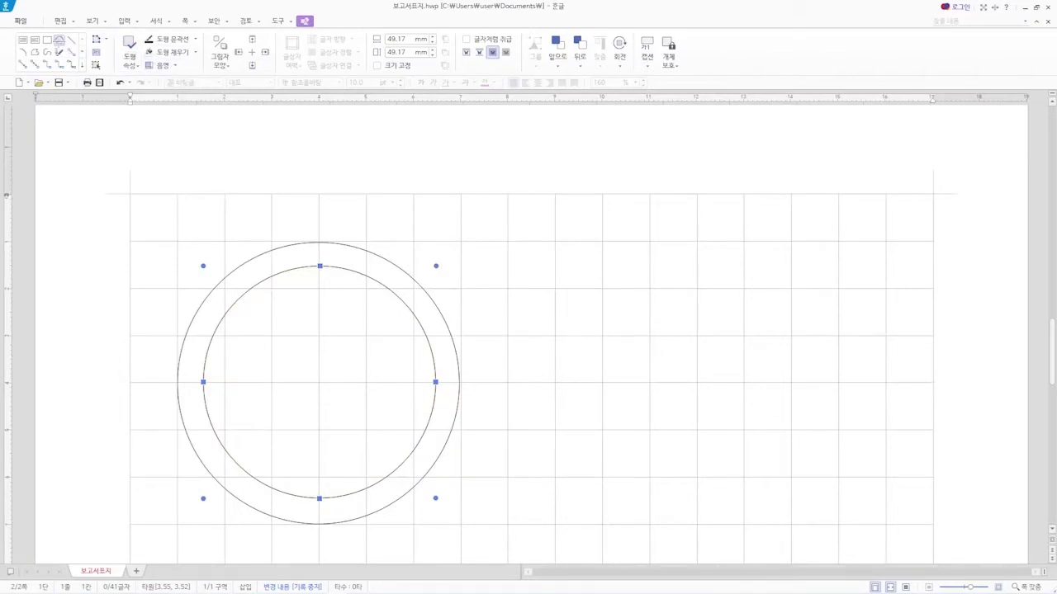
Draw a third concentric circle about 39 mm across from the same centre and set its fill to none (없음).
left_click(58, 39)
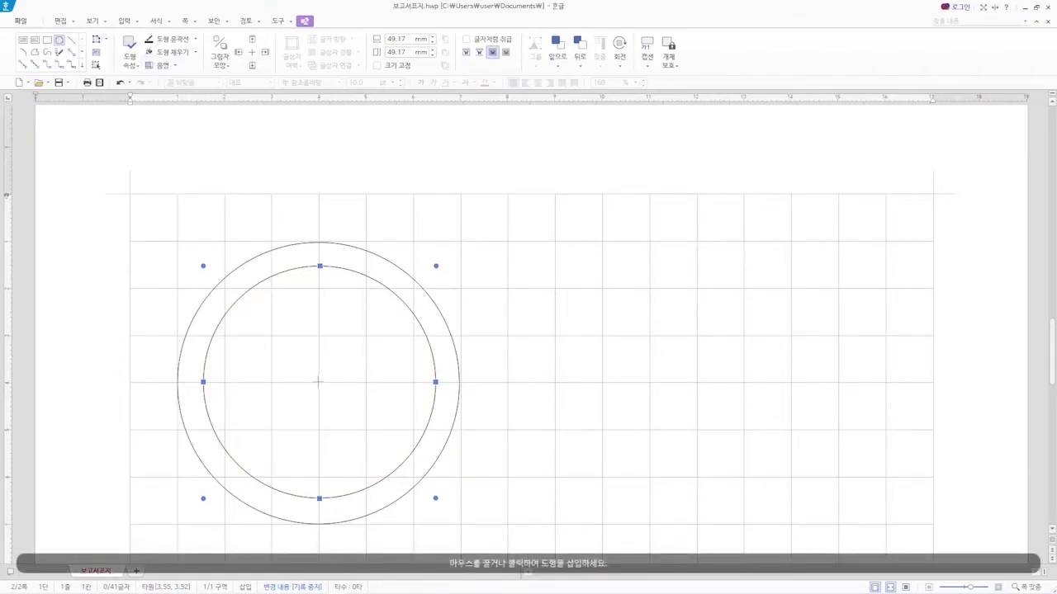
left_click_drag(318, 381, 411, 471)
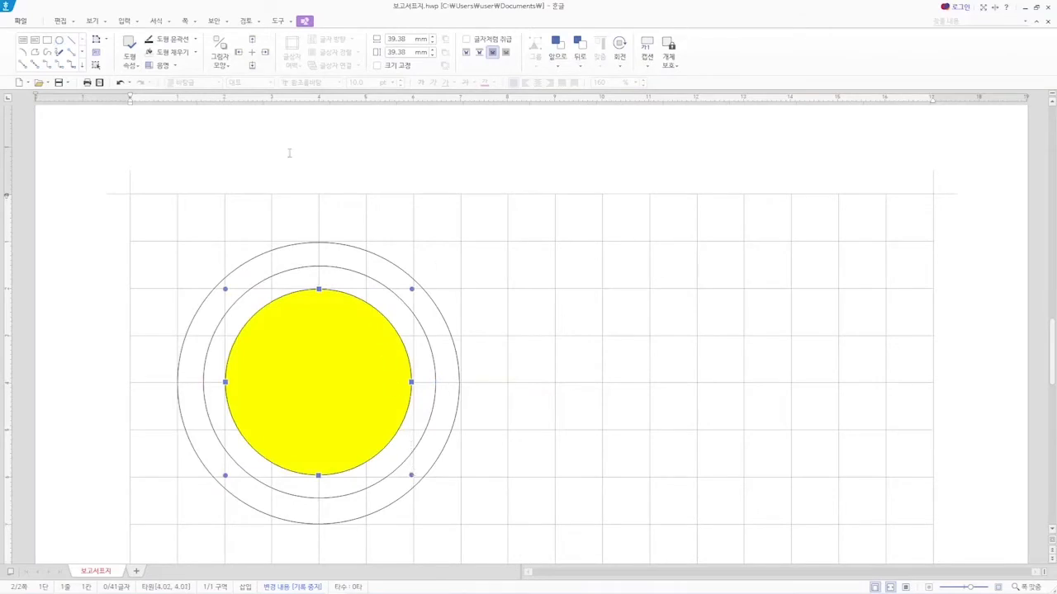
left_click(196, 51)
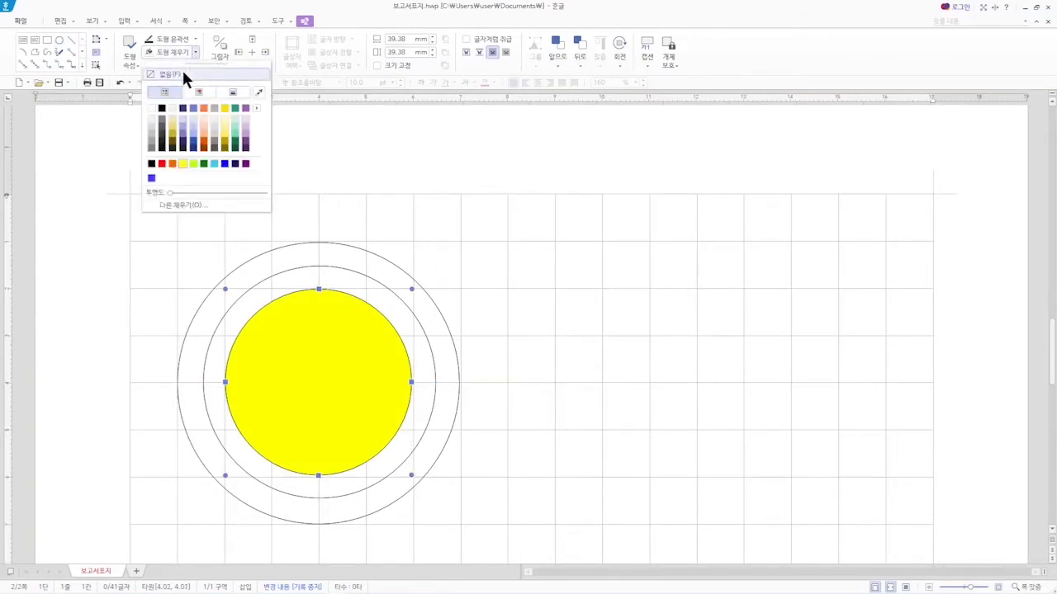
left_click(182, 68)
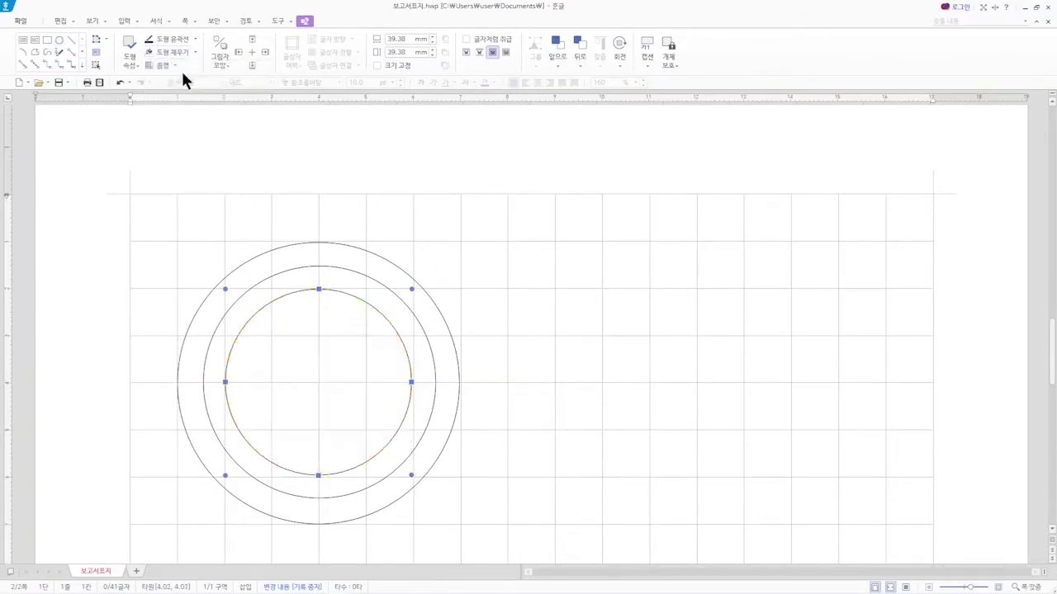
Draw a fourth concentric circle about 30 mm across from the same centre inside the other three.
left_click(60, 40)
left_click_drag(319, 382, 386, 456)
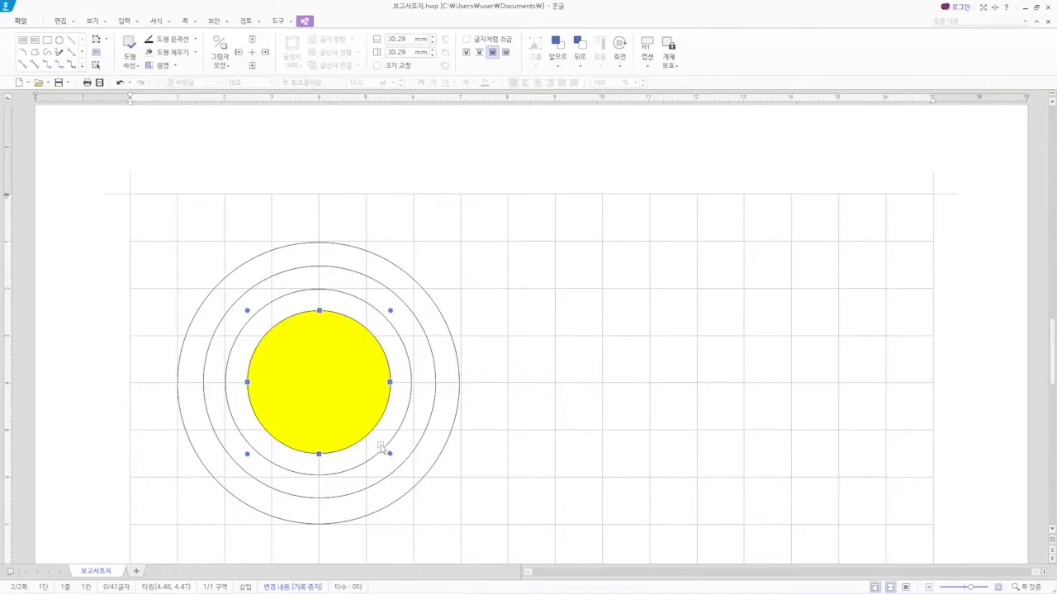
Fill the roughly 39 mm circle with pale golden yellow and the roughly 49 mm circle around it with orange.
left_click(283, 299)
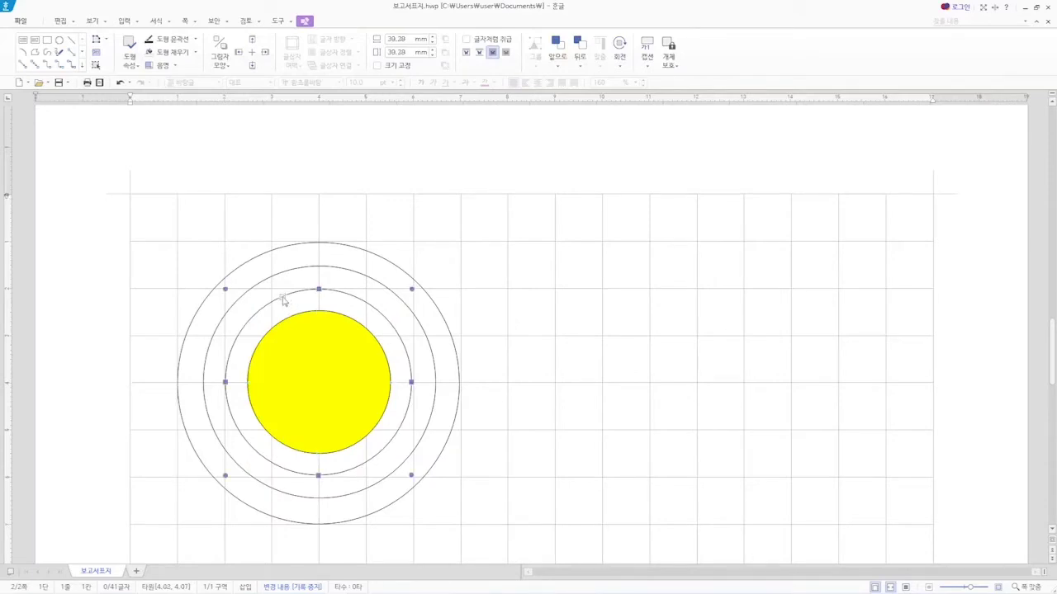
left_click(196, 51)
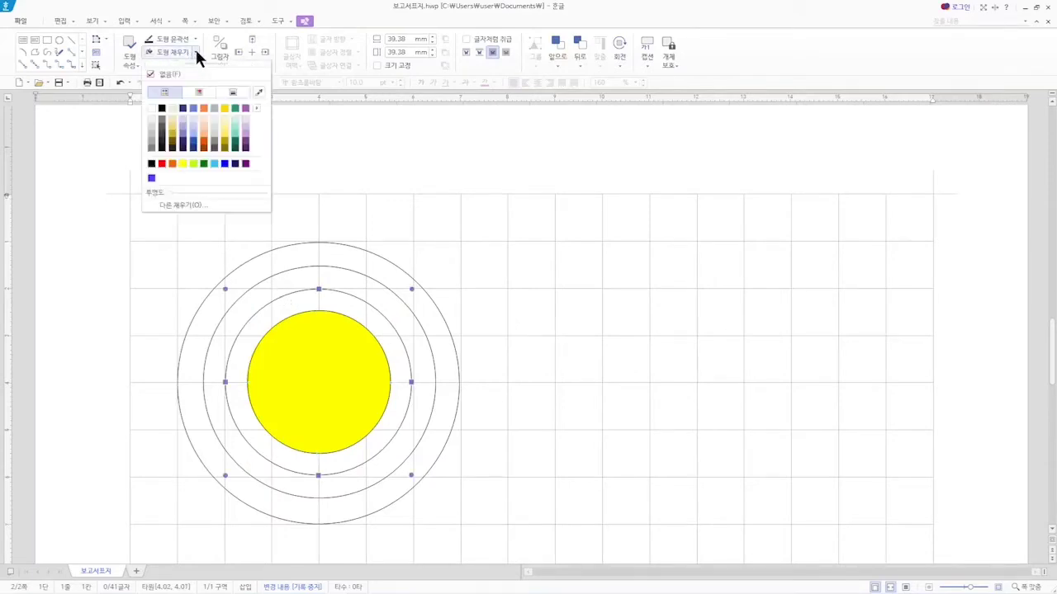
left_click(226, 128)
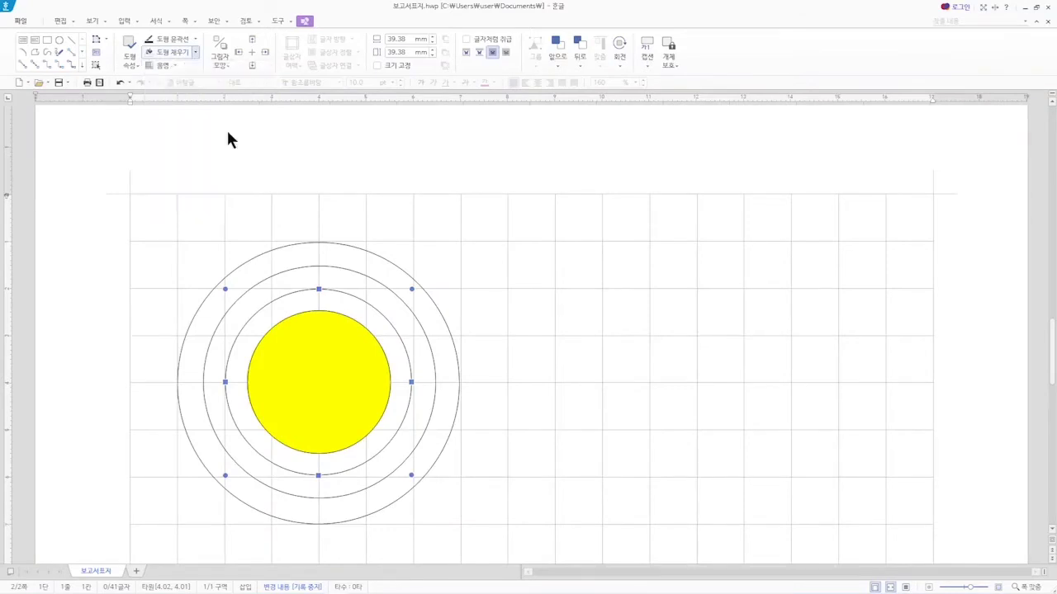
left_click(277, 274)
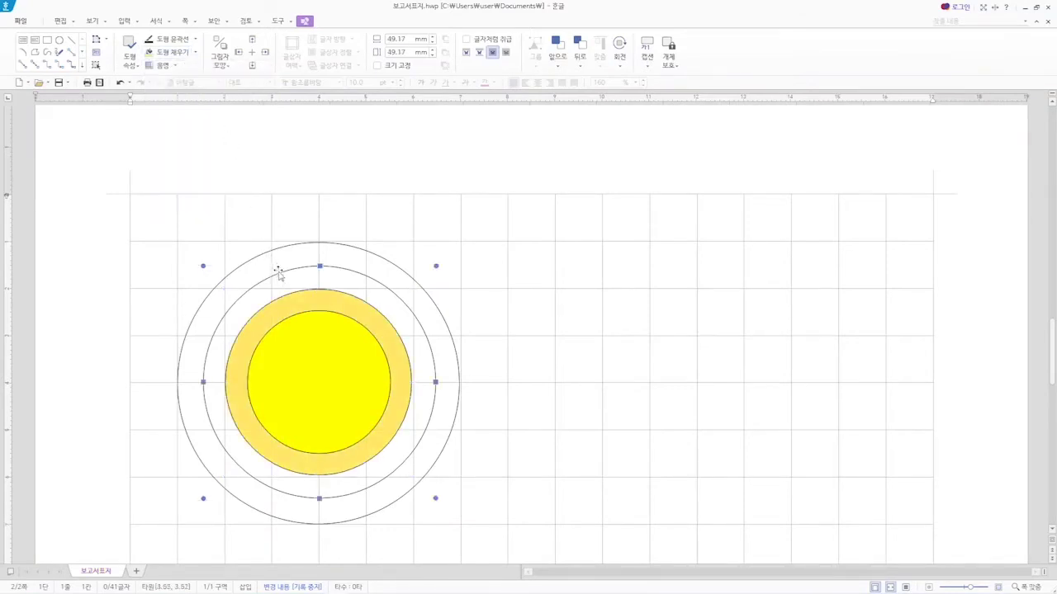
left_click(194, 51)
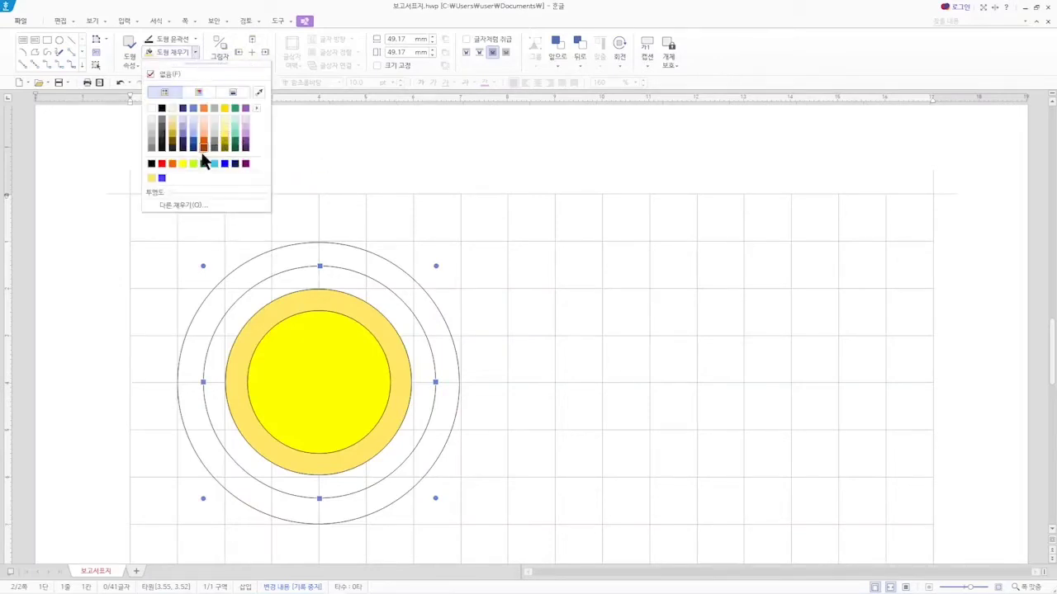
left_click(171, 163)
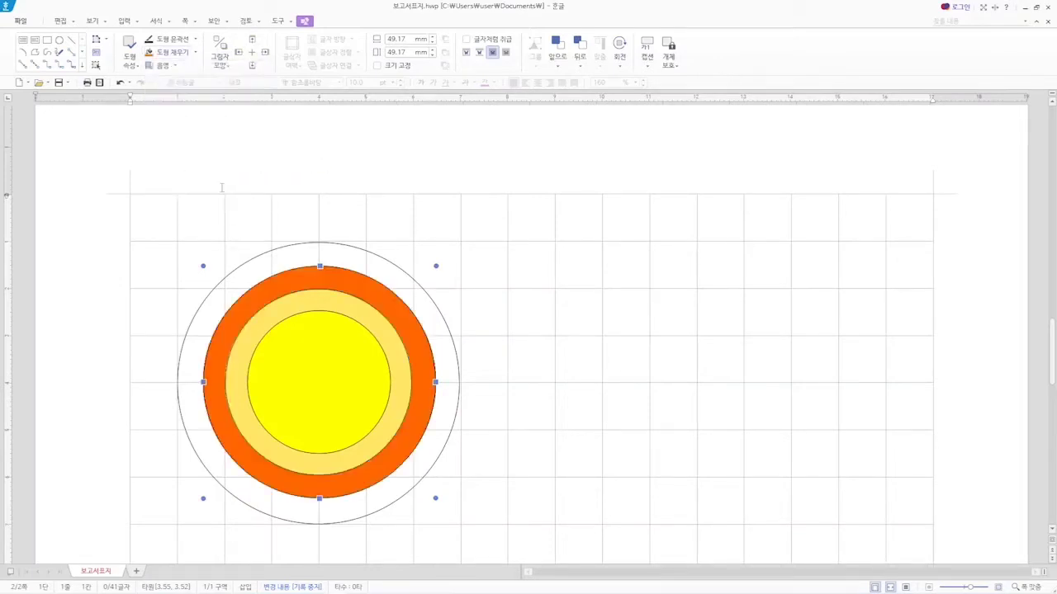
Fill the outermost circle, about 60 mm across, with red.
left_click(275, 254)
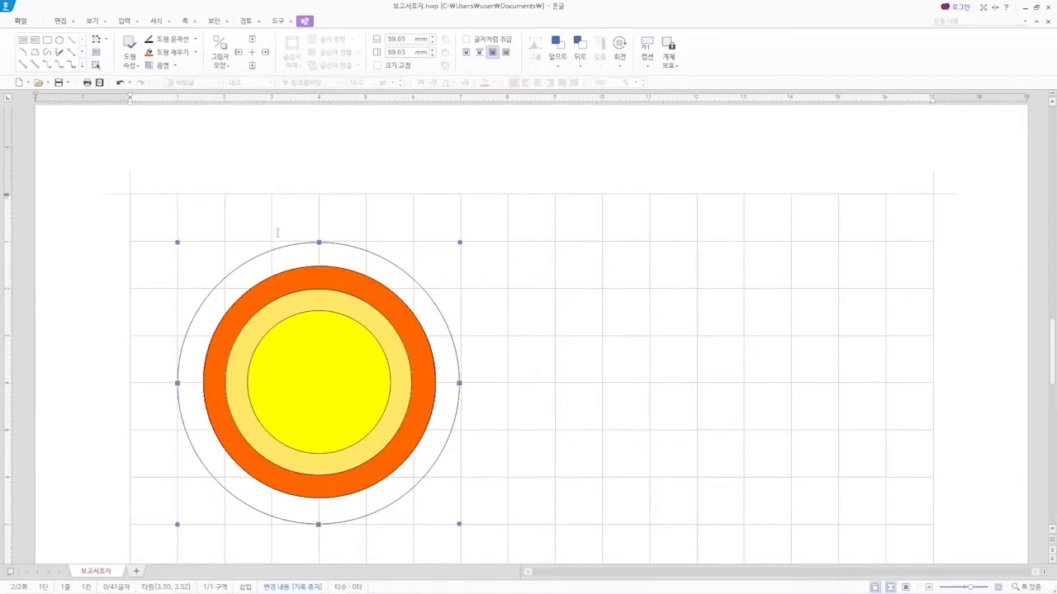
left_click(195, 51)
left_click(162, 164)
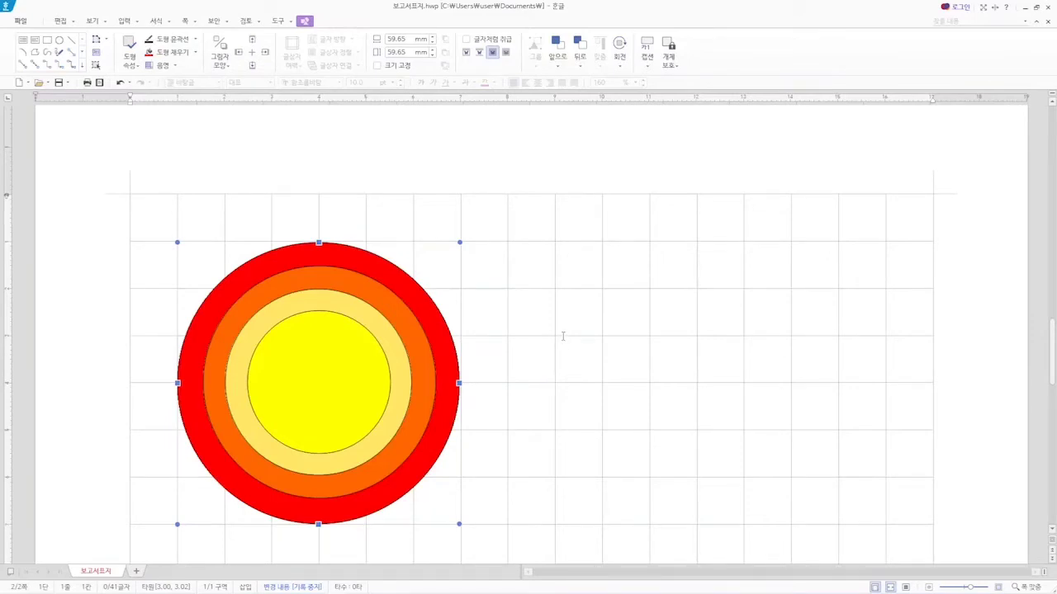
Select all four concentric circles together and set their outline to none (없음).
left_click(95, 66)
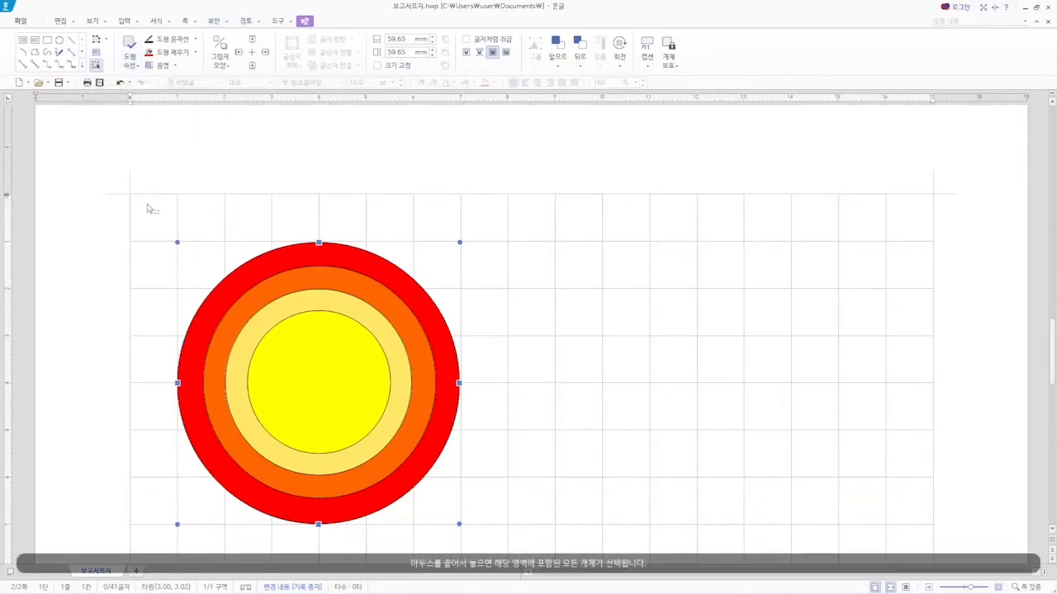
left_click_drag(146, 209, 522, 561)
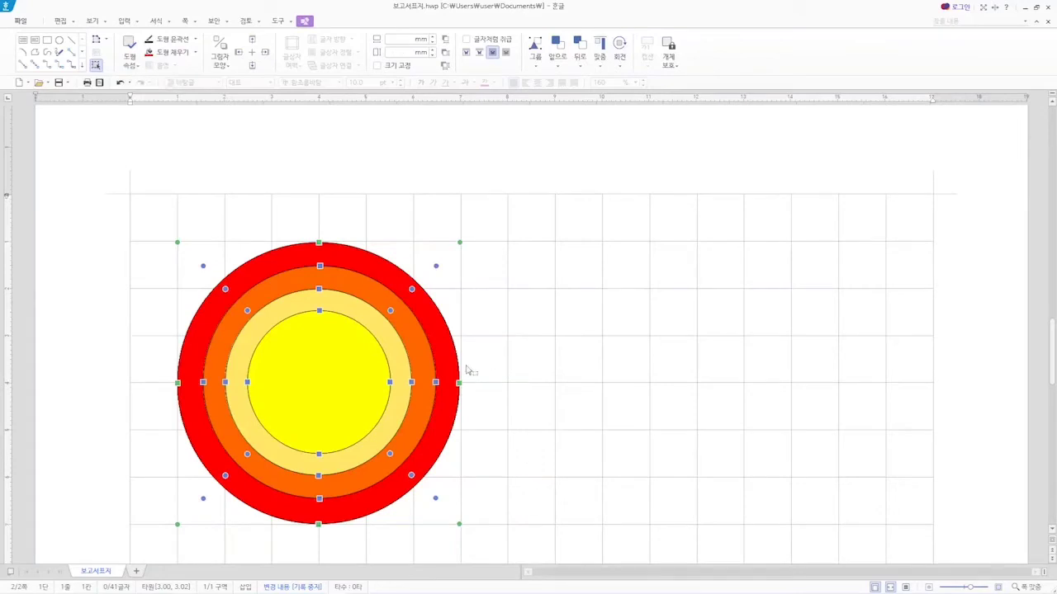
left_click(196, 39)
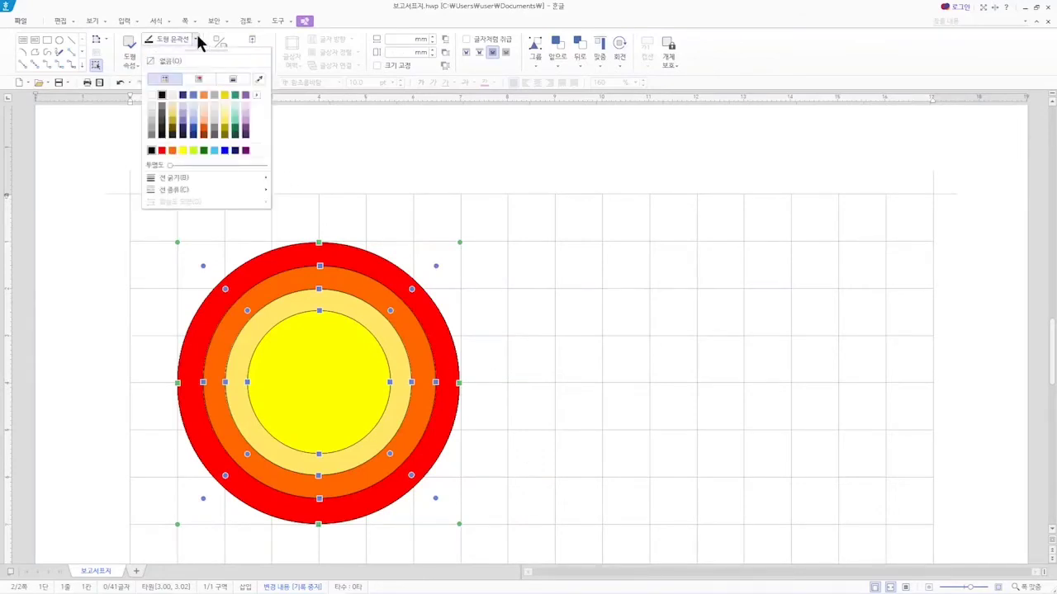
left_click(175, 63)
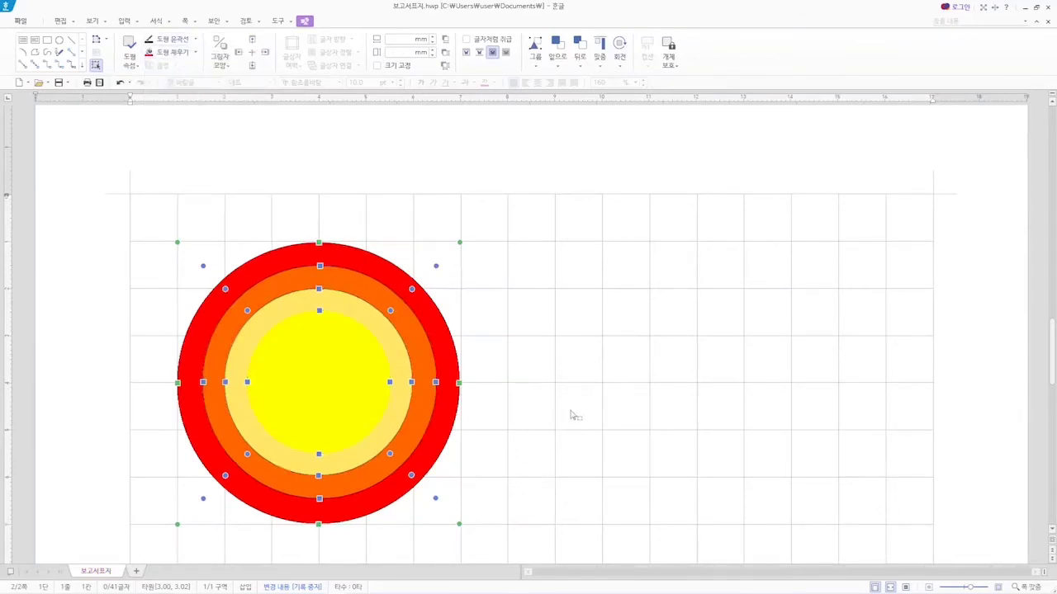
left_click(610, 407)
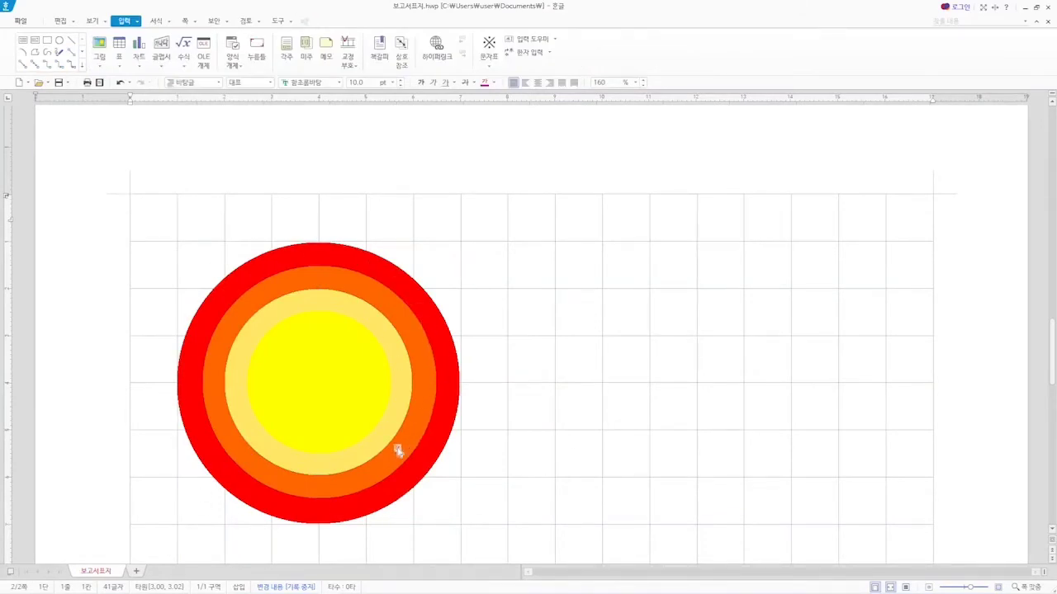
left_click(327, 270)
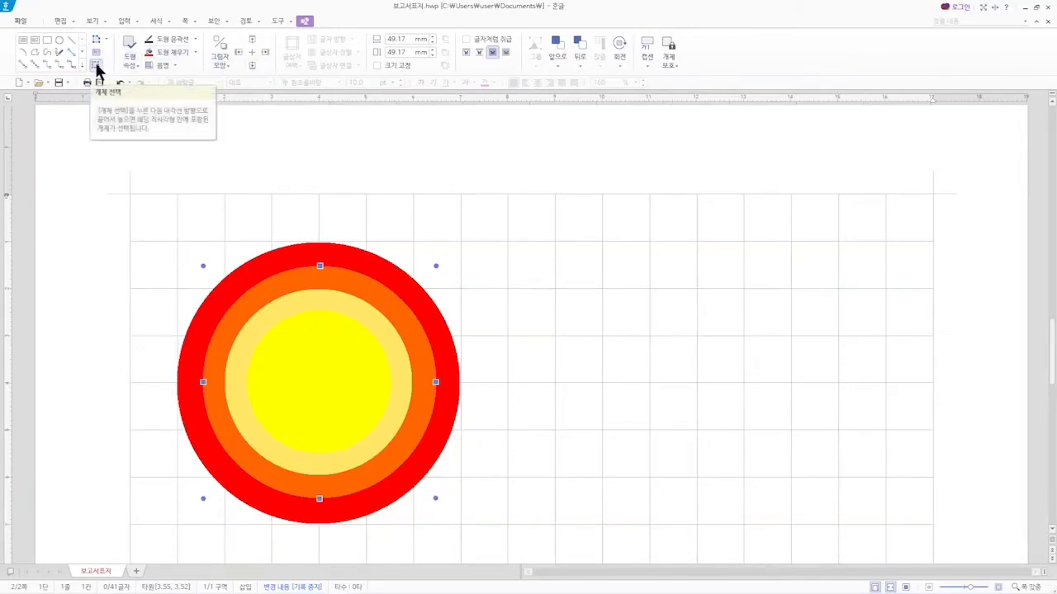
left_click(558, 333)
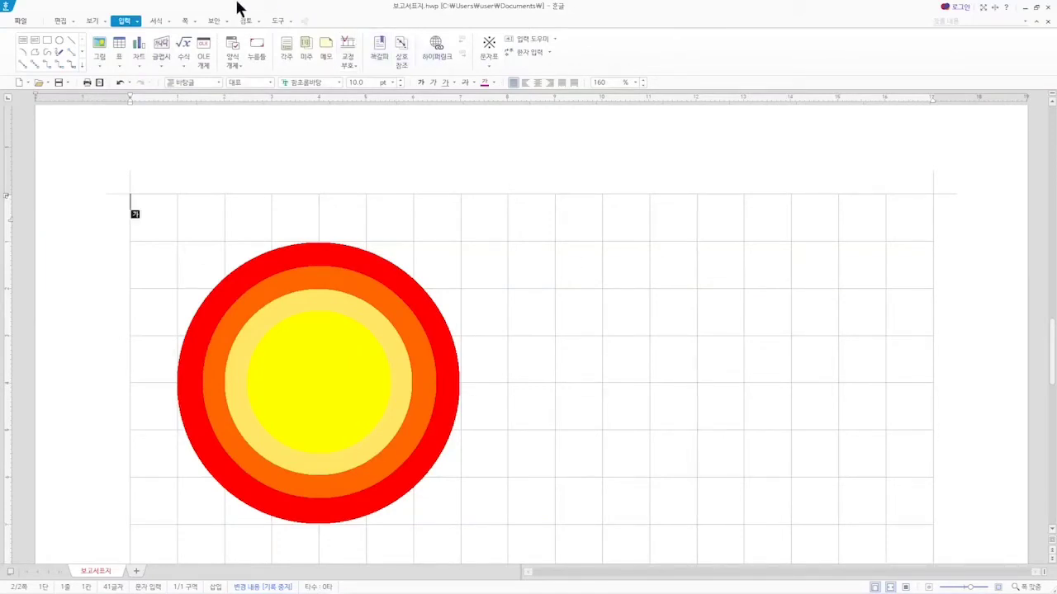
Hide both the grid (격자) and the object movement guides (개체 이동 안내선) in the document.
left_click(90, 20)
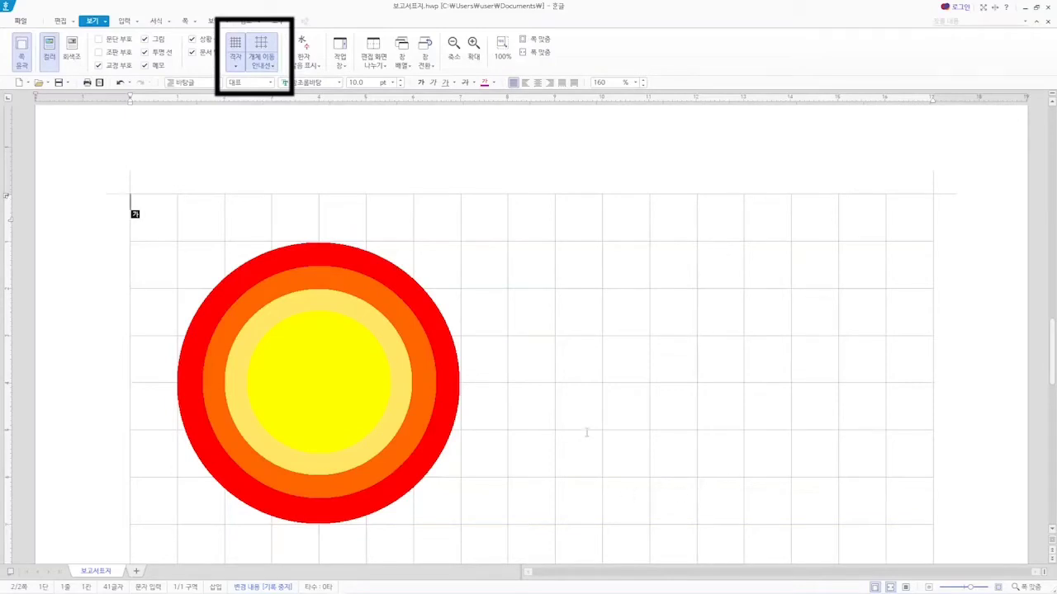
scroll(598, 400, "down", 5)
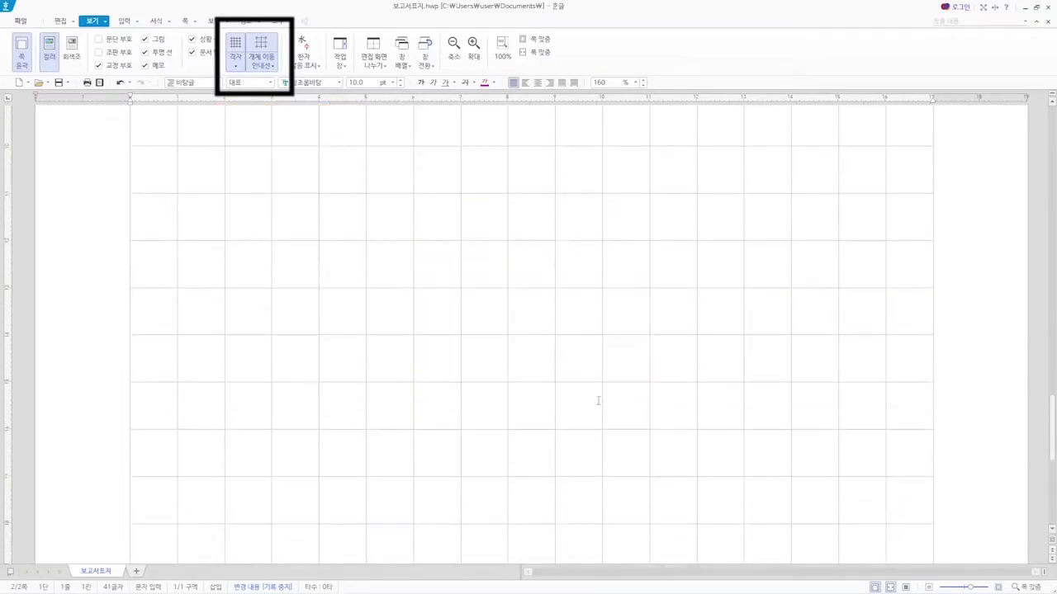
scroll(597, 401, "up", 10)
scroll(597, 400, "up", 2)
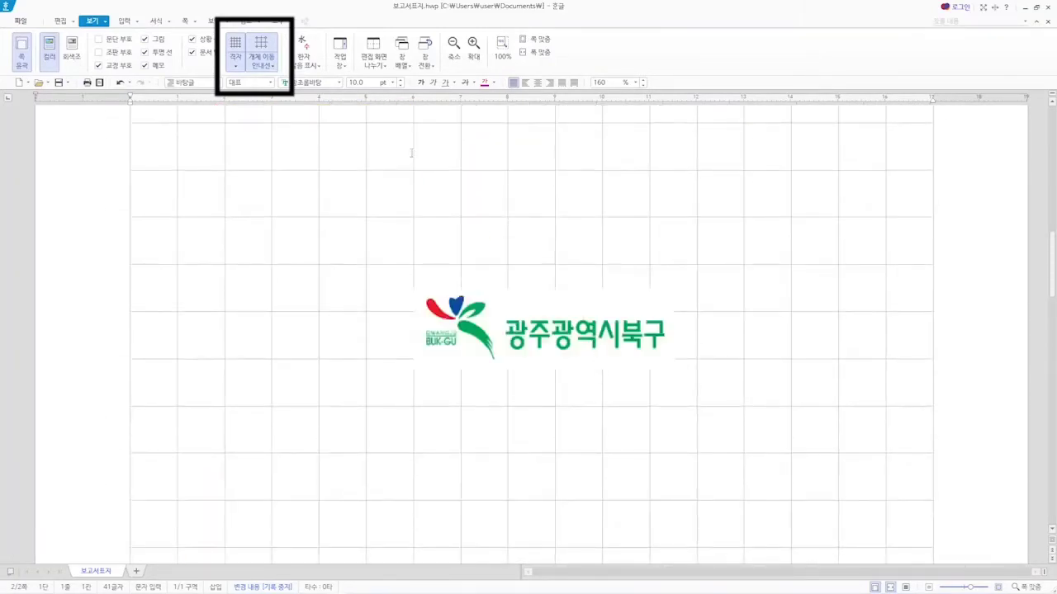
left_click(235, 62)
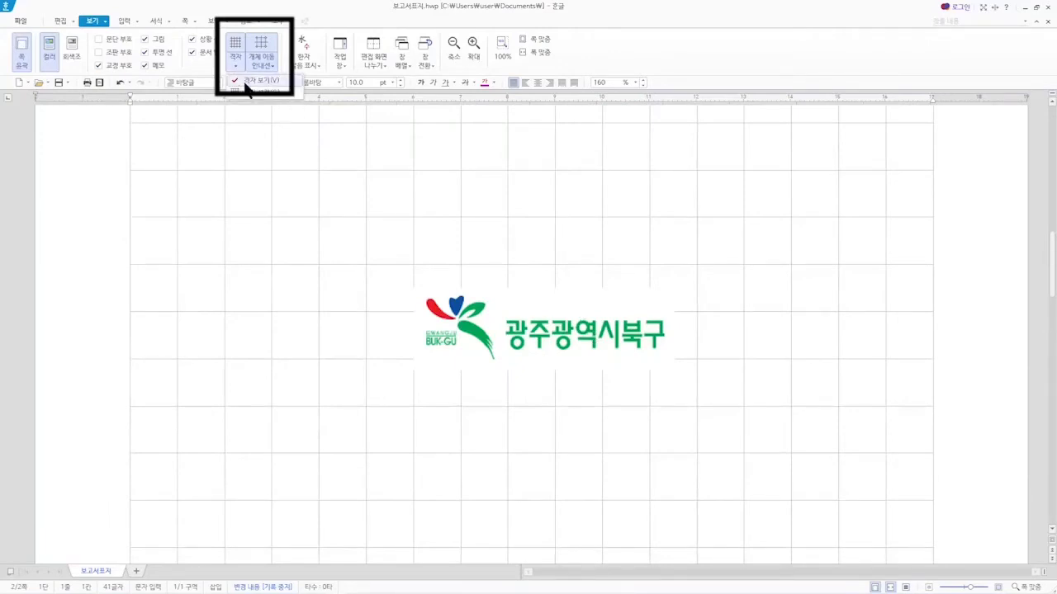
left_click(248, 81)
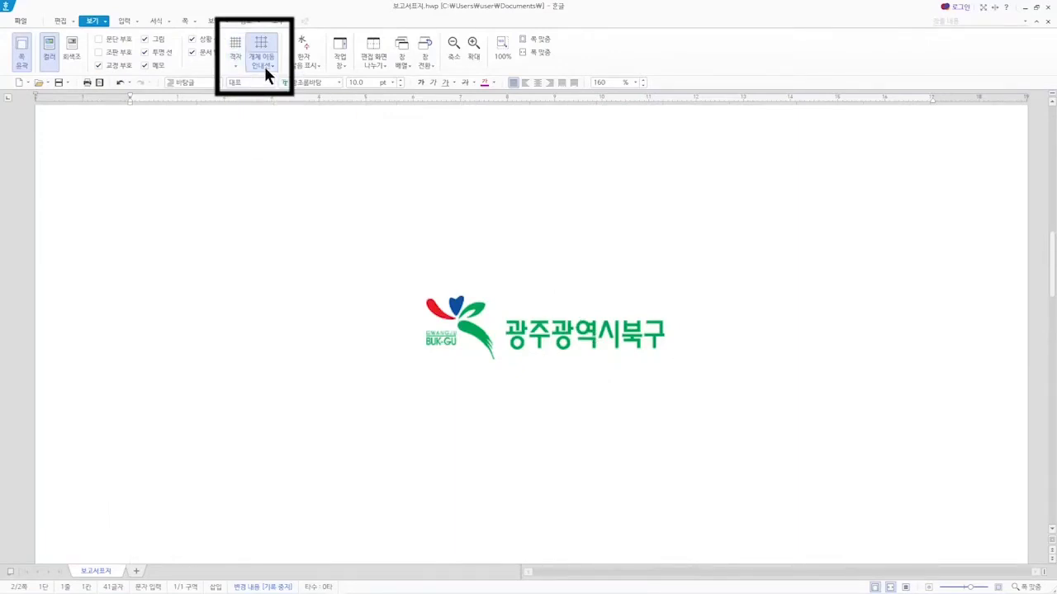
left_click(265, 70)
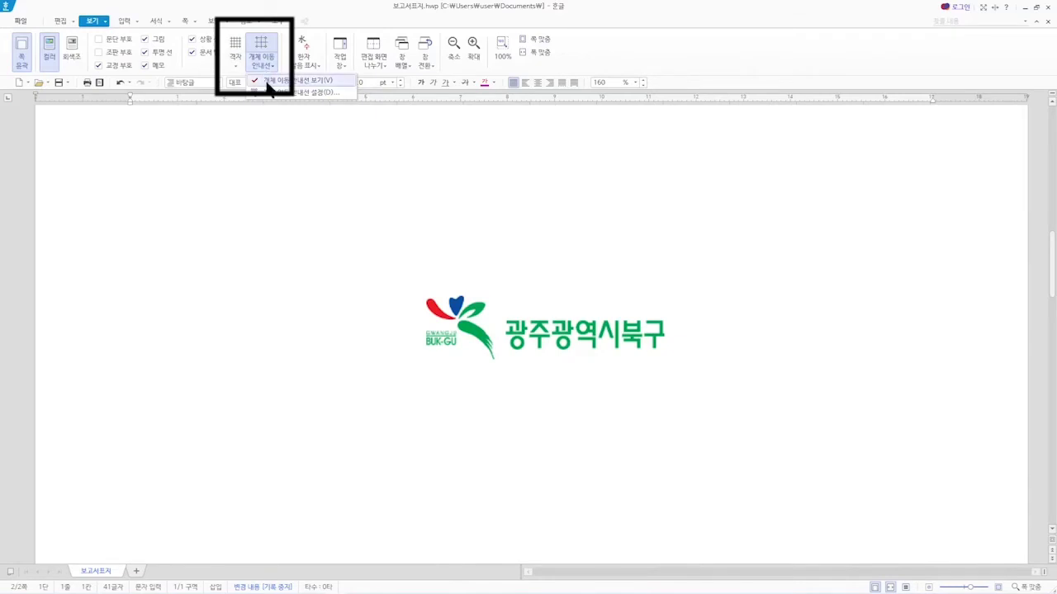
left_click(267, 82)
scroll(372, 333, "down", 10)
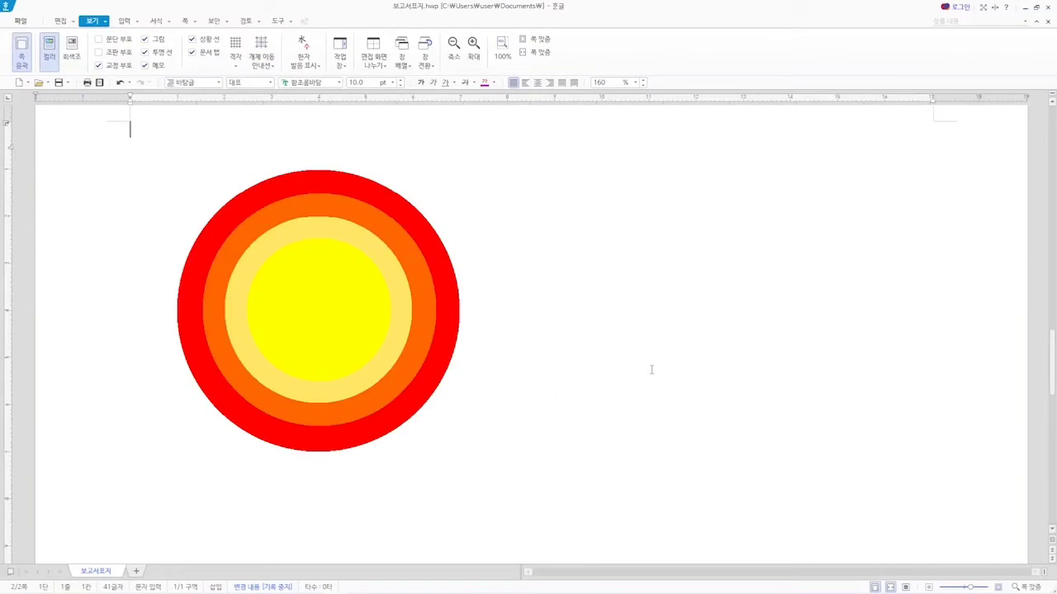
Show the grid (격자) and the object movement guides (개체 이동 안내선) again.
key("Hangul")
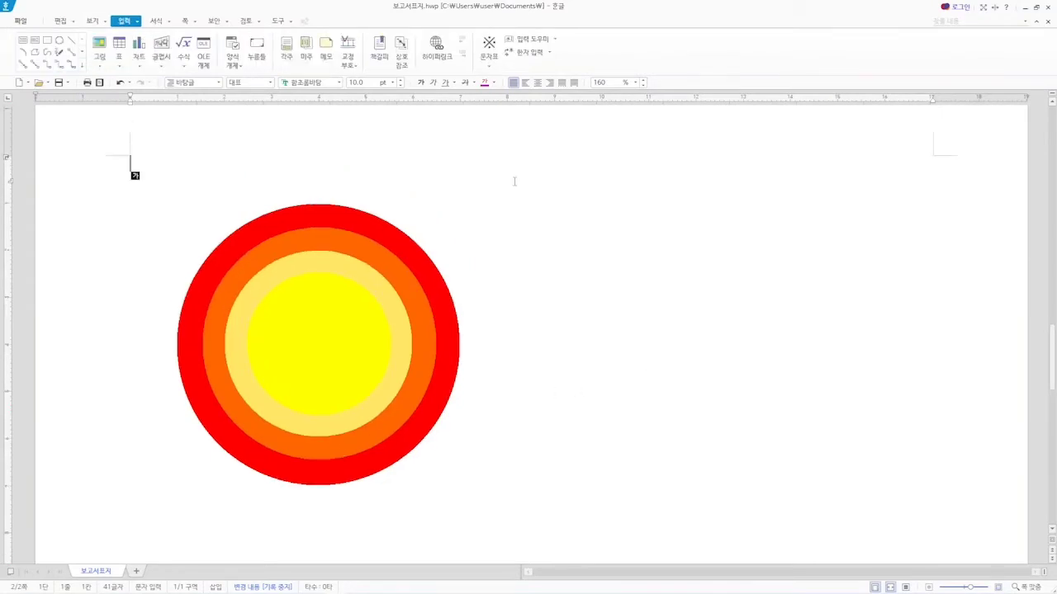
left_click(94, 23)
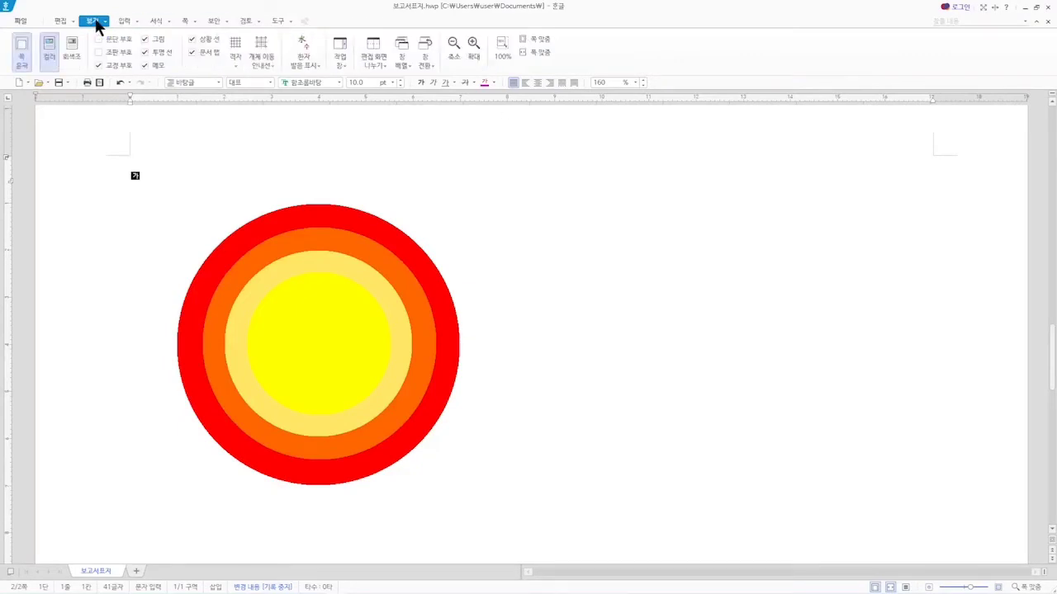
left_click(236, 64)
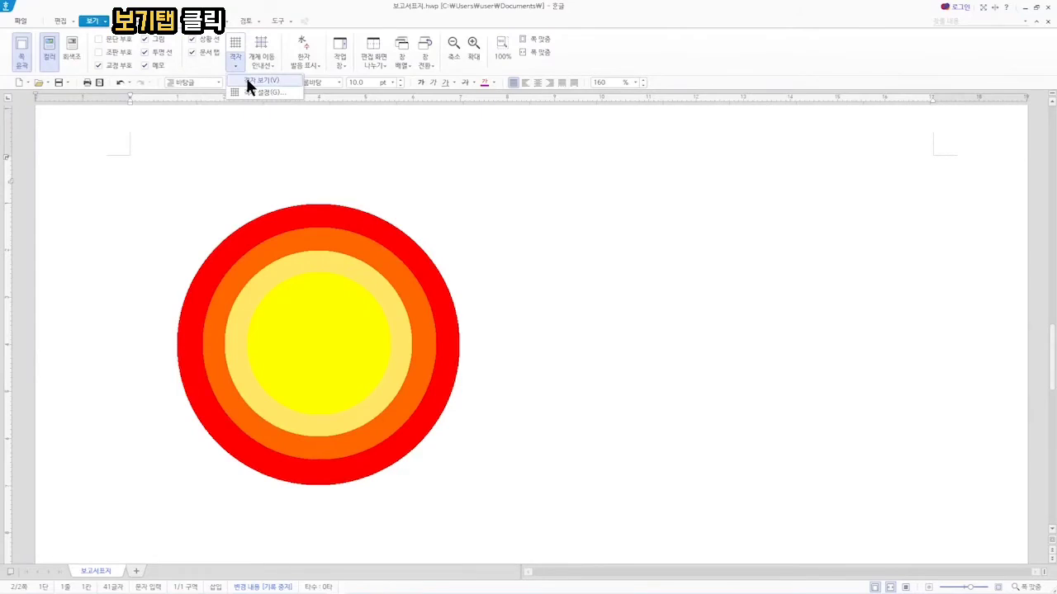
left_click(246, 80)
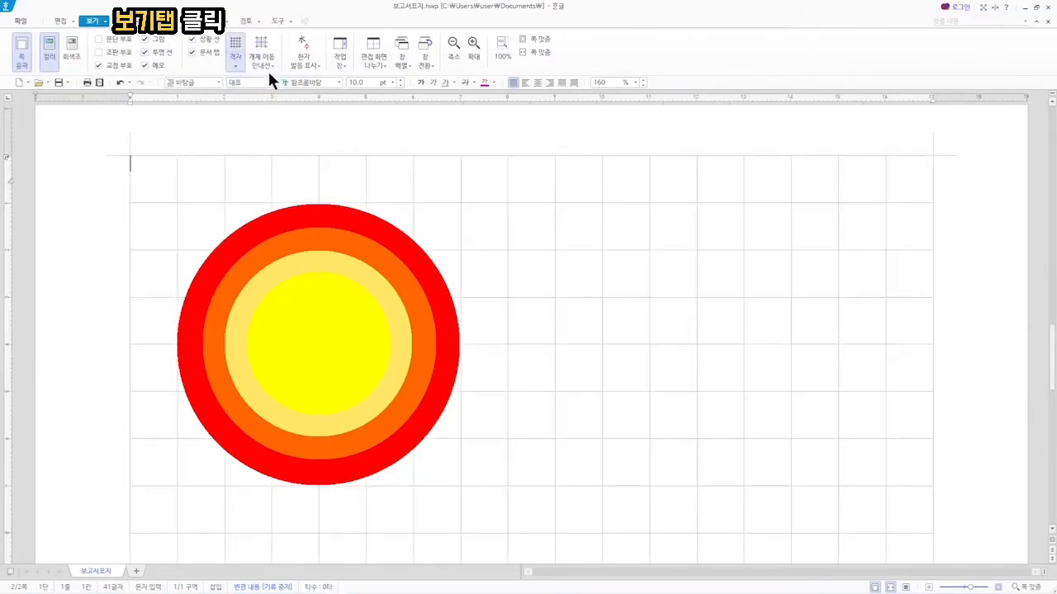
left_click(265, 64)
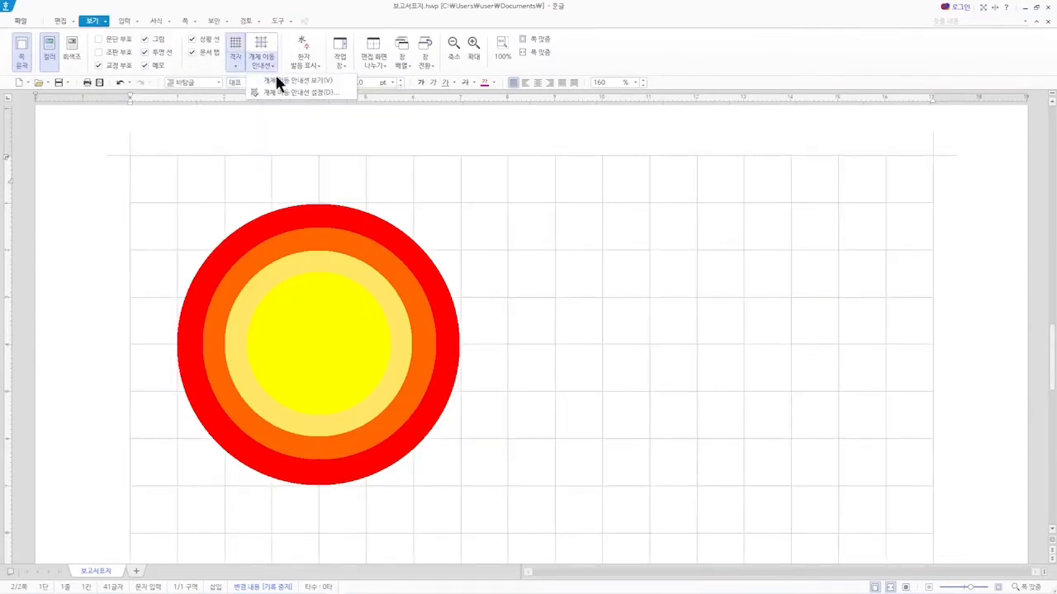
left_click(279, 80)
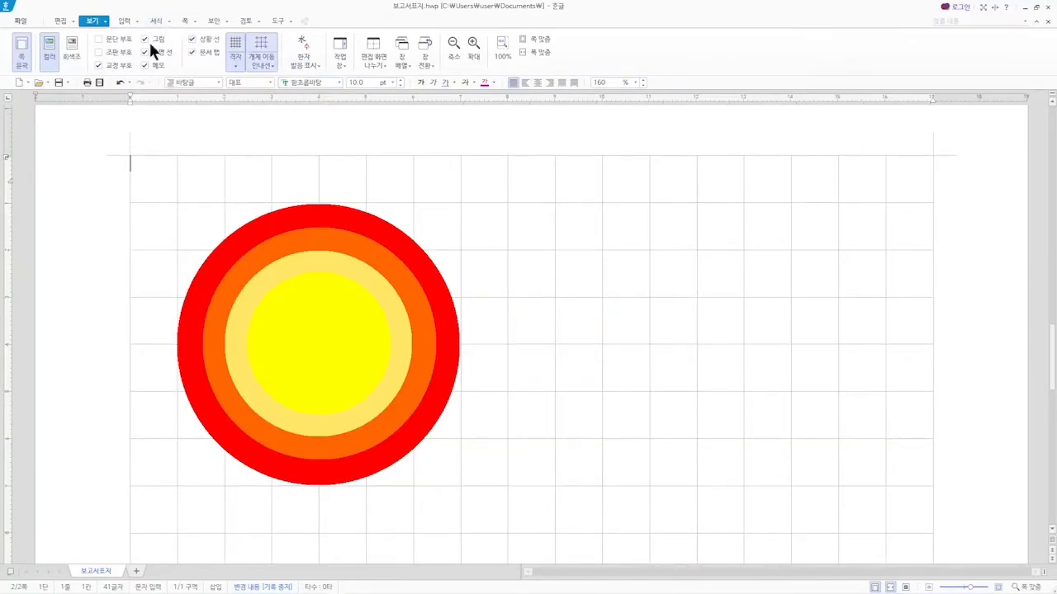
Draw a straight 45° line from near the circles' centre down to the right, spanning about 41.6 mm in width and height.
left_click(123, 20)
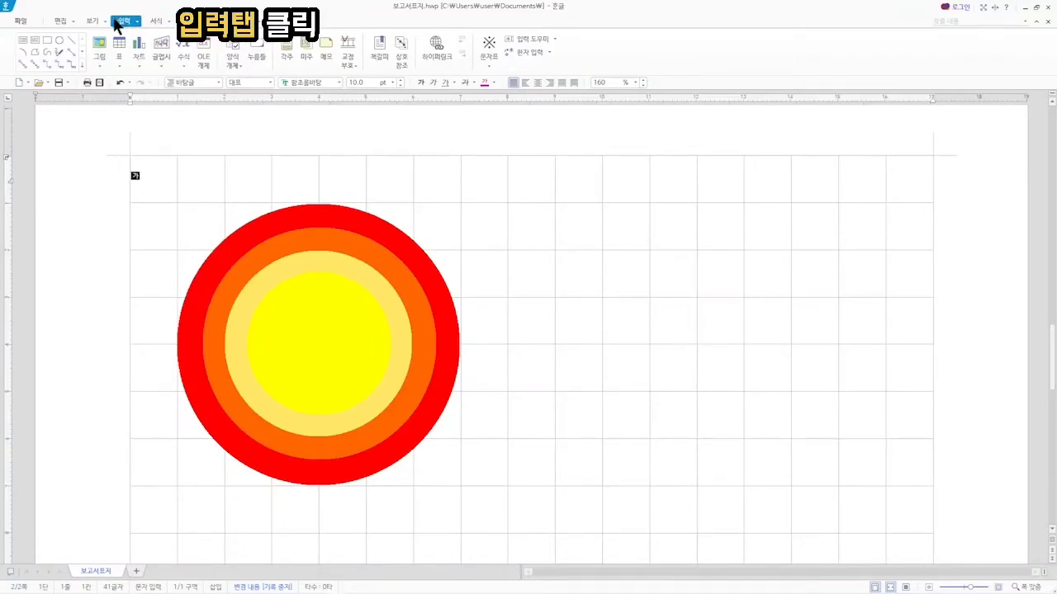
left_click(72, 41)
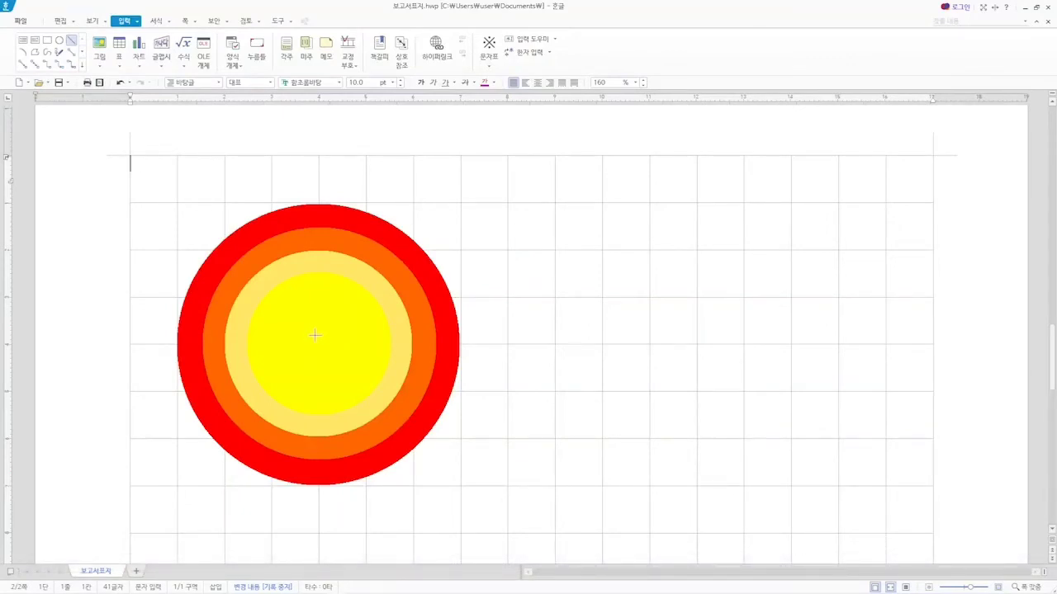
mouse_move(314, 334)
left_mouse_down()
mouse_move(487, 486)
mouse_move(512, 530)
left_mouse_up()
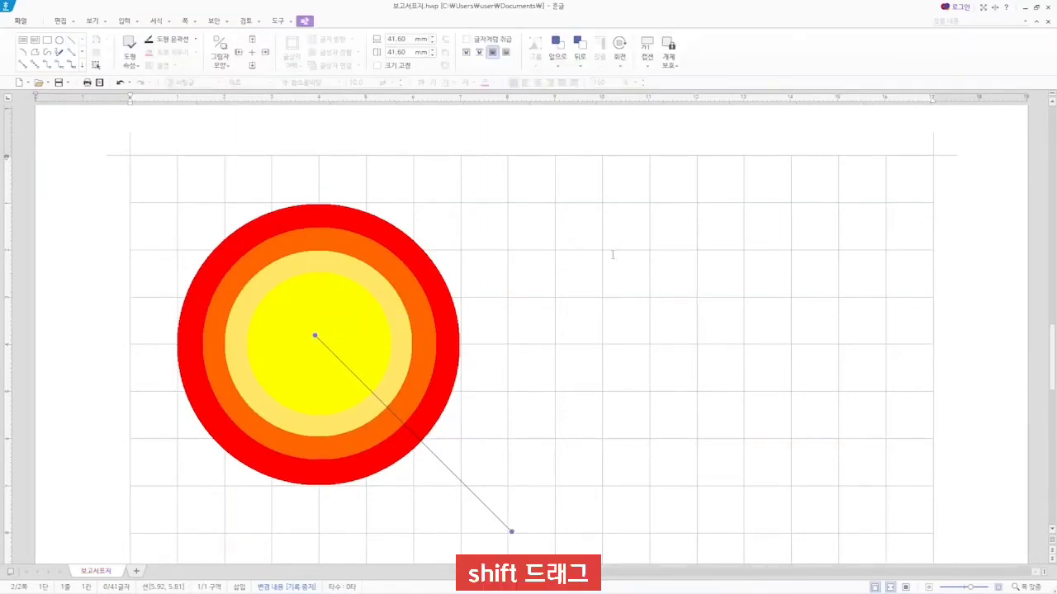
View the diagonal line's object properties (개체 속성) and close them without making changes.
double_click(433, 452)
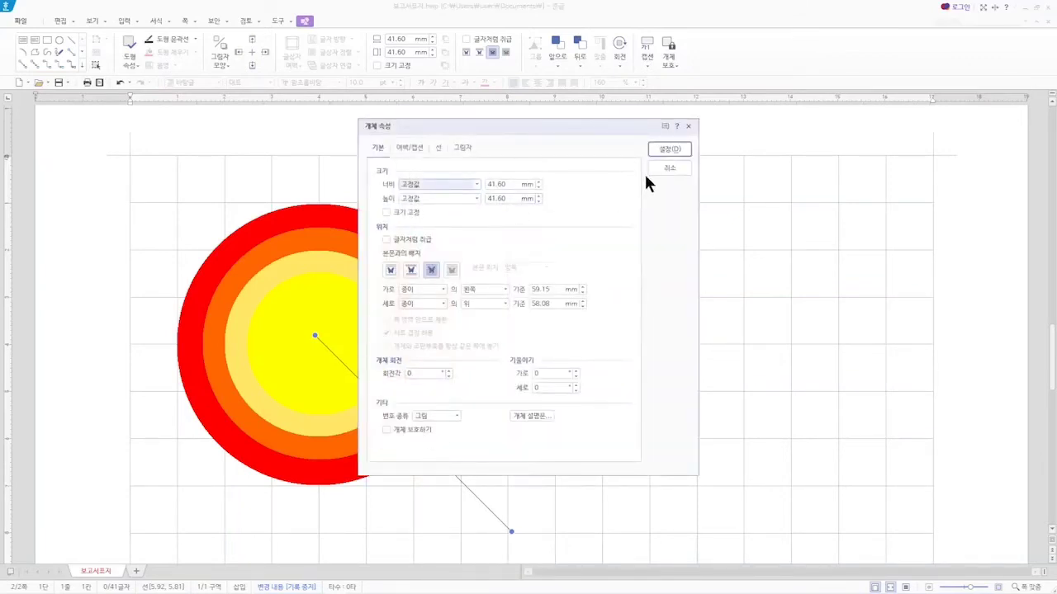
left_click(653, 168)
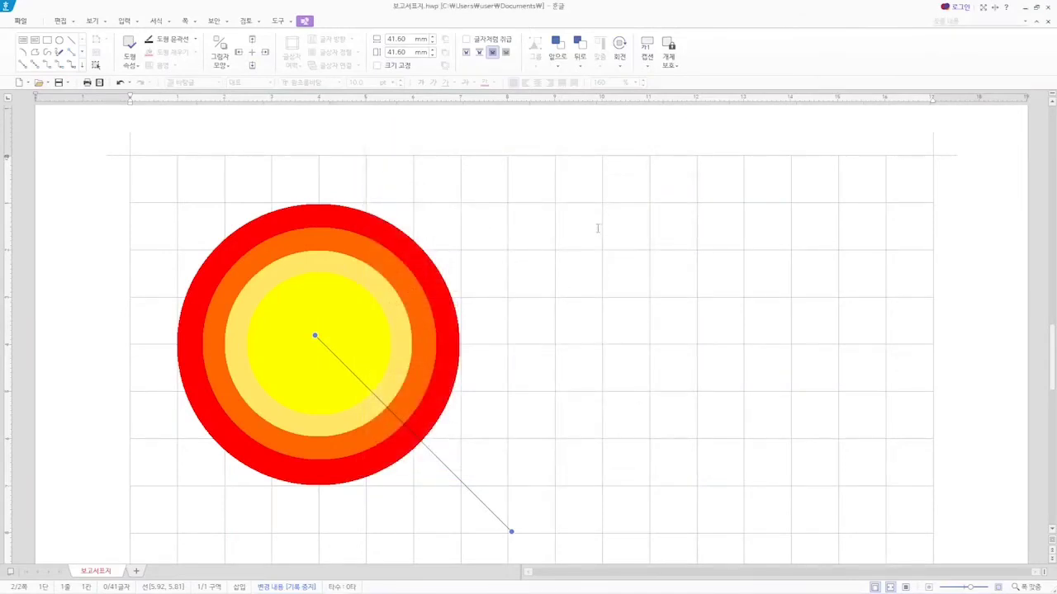
key("p")
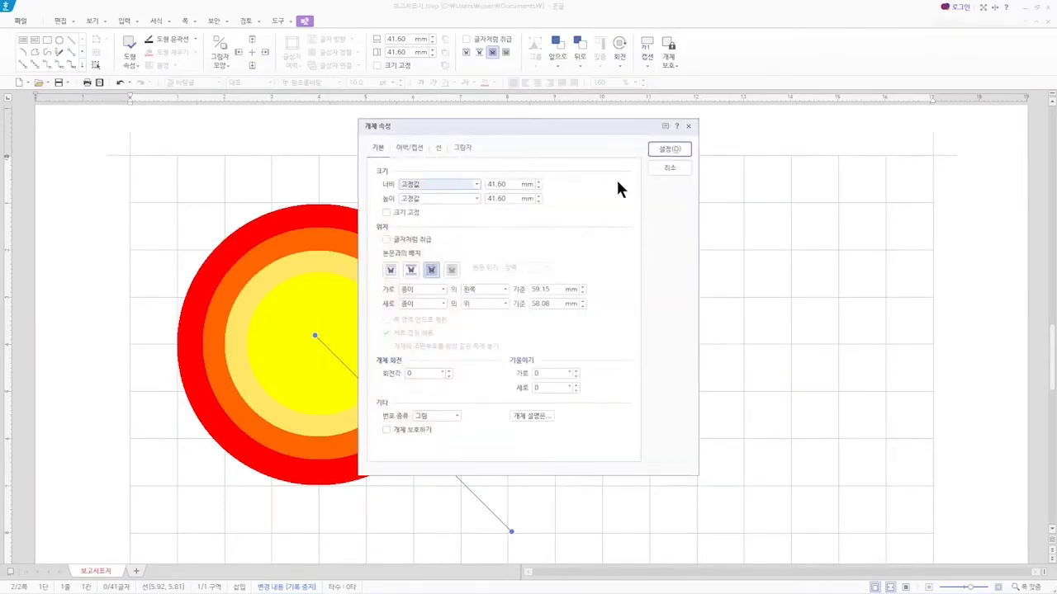
left_click(667, 167)
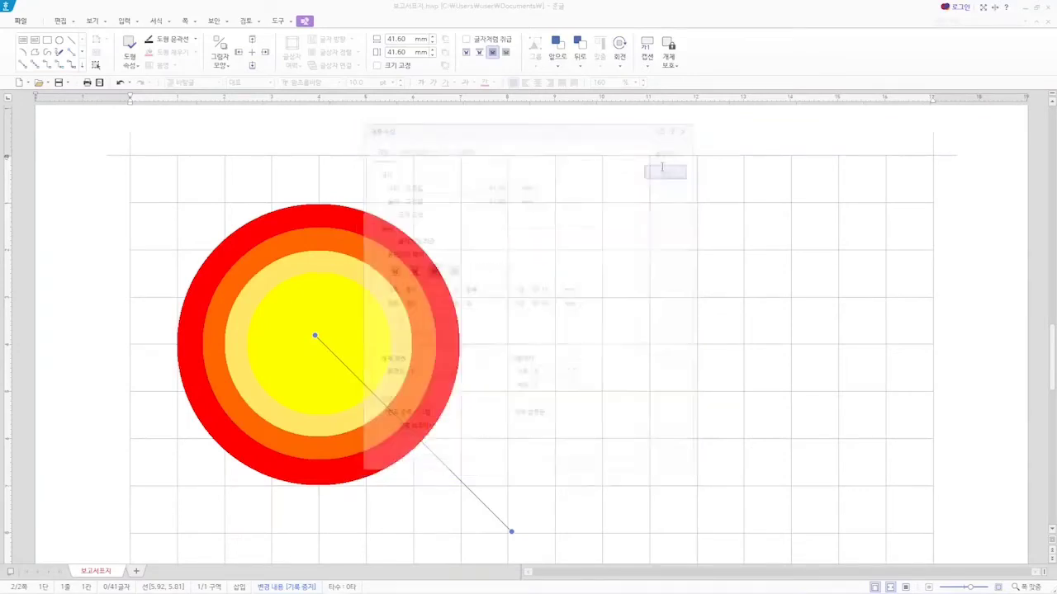
Set the diagonal line's thickness (선 굵기) to 5 mm.
left_click(130, 66)
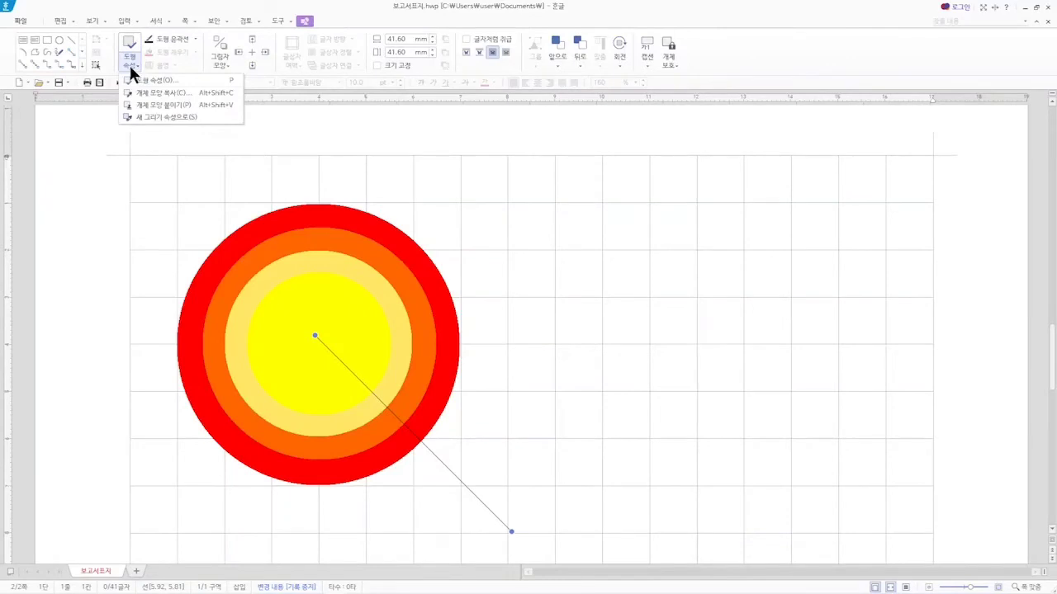
left_click(195, 38)
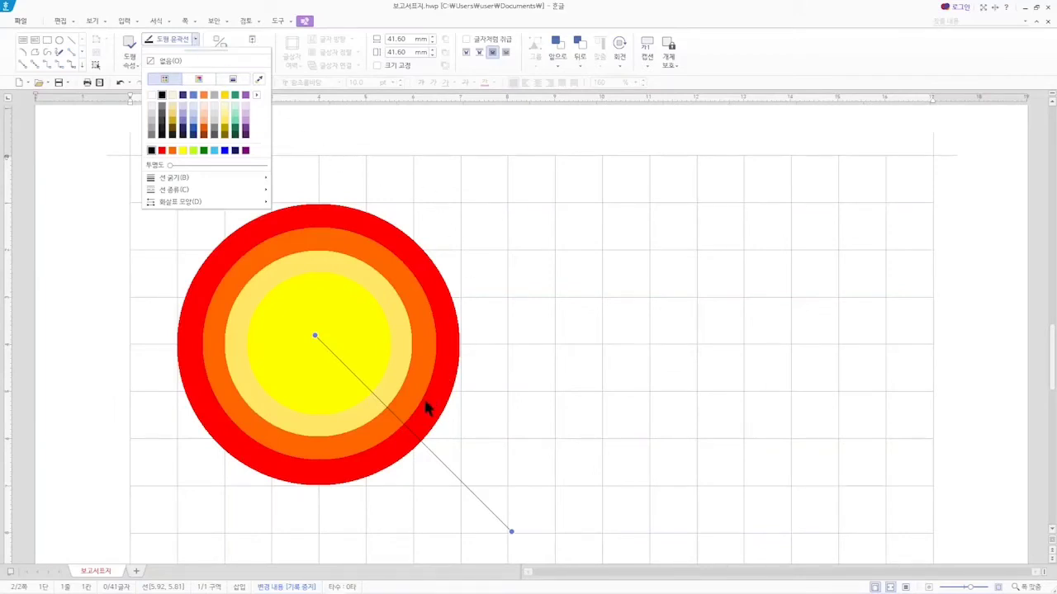
left_click(418, 440)
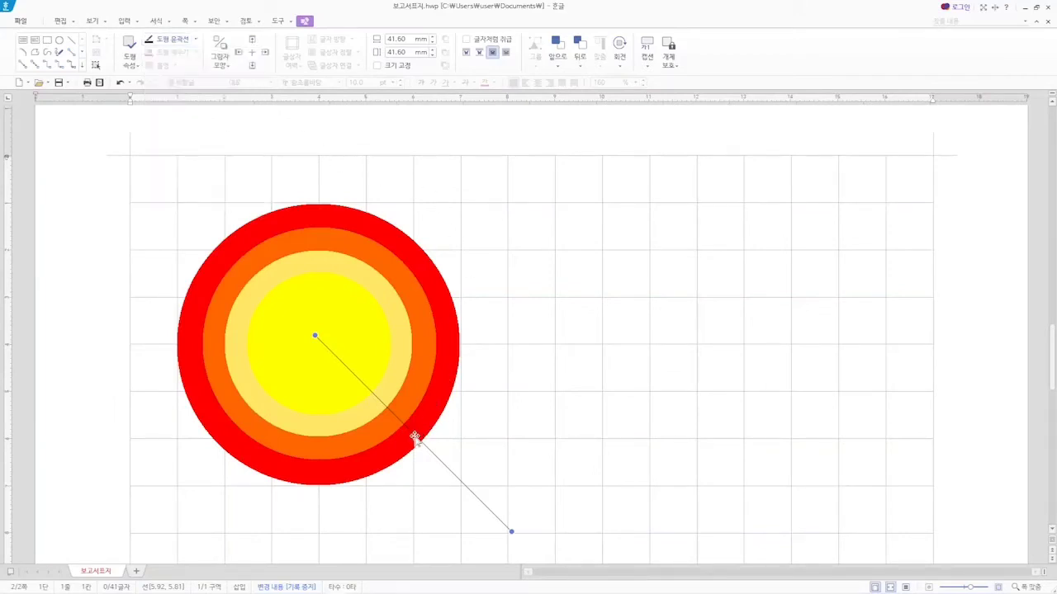
left_click(196, 40)
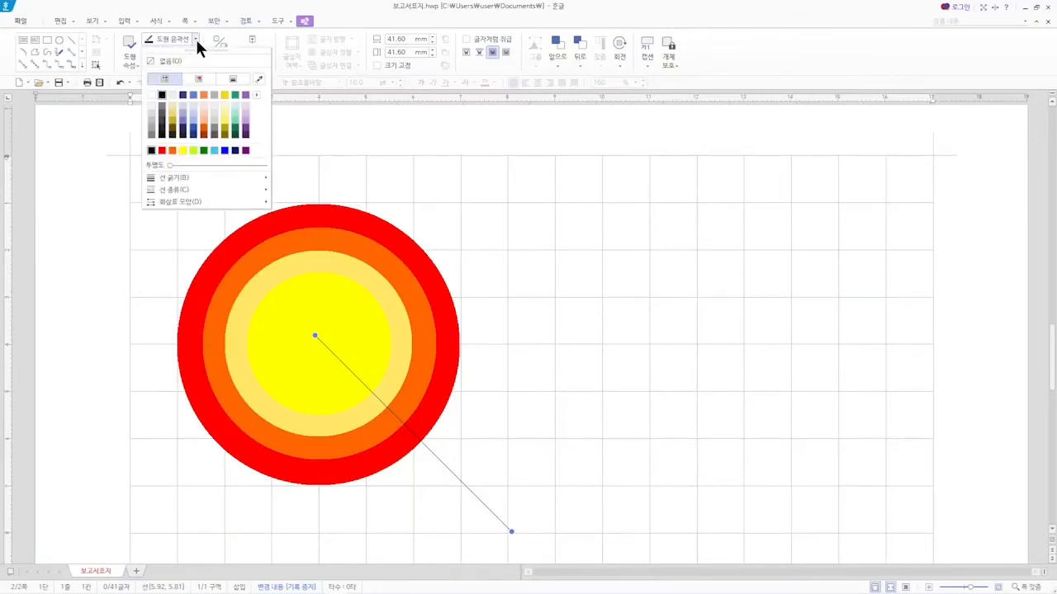
mouse_move(210, 177)
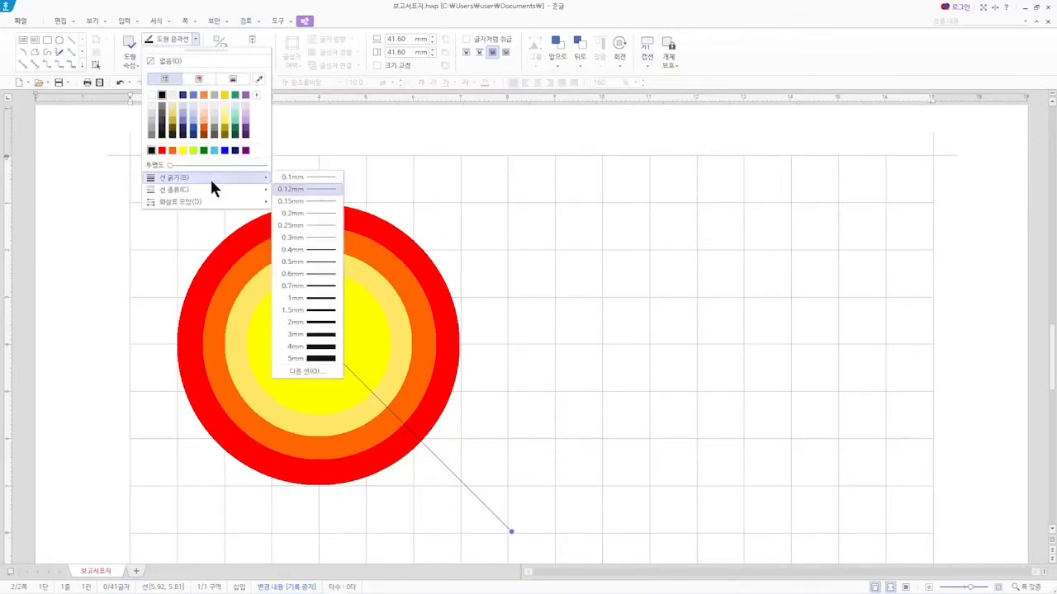
left_click(317, 358)
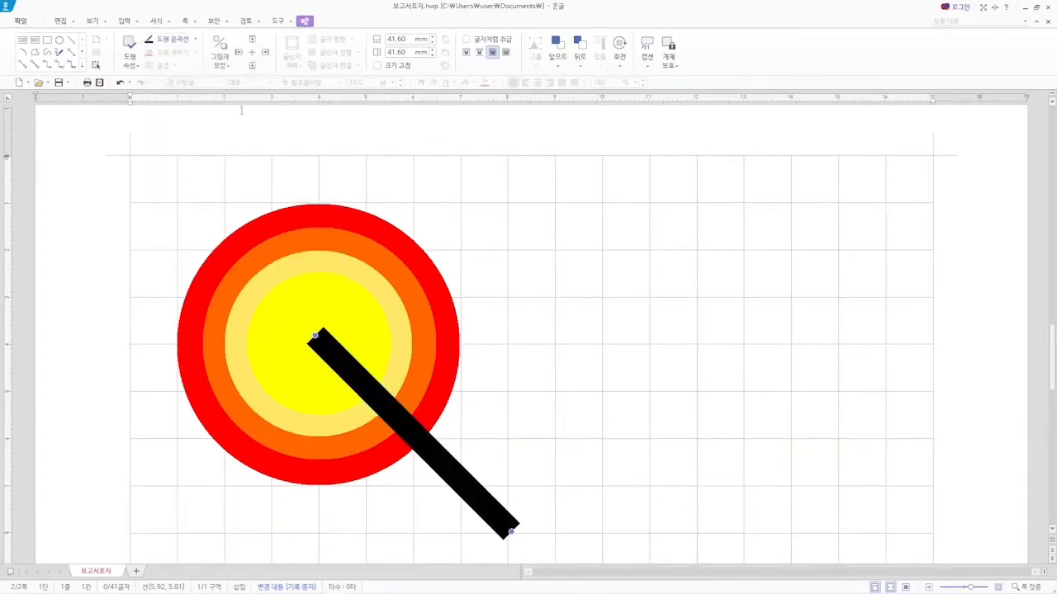
Set the diagonal line's thickness (선 굵기) to 1.5 mm and its colour to blue.
left_click(195, 39)
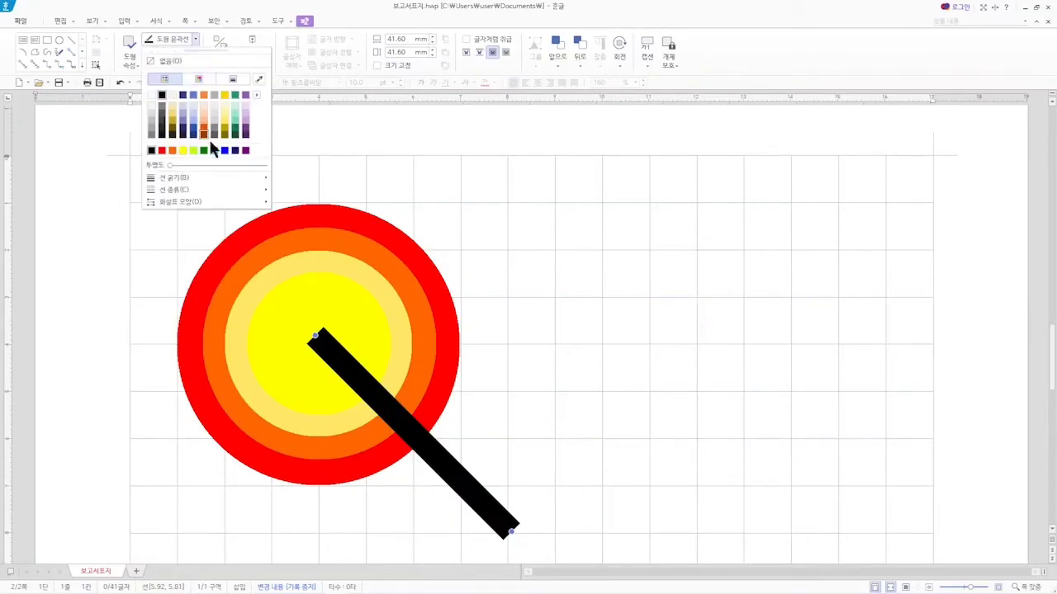
mouse_move(221, 178)
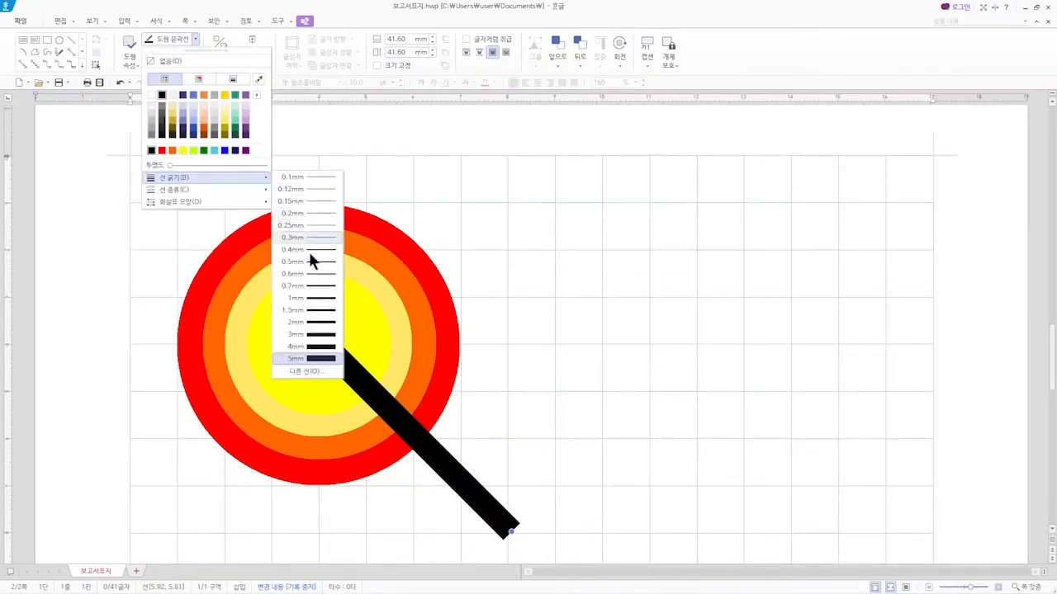
left_click(322, 323)
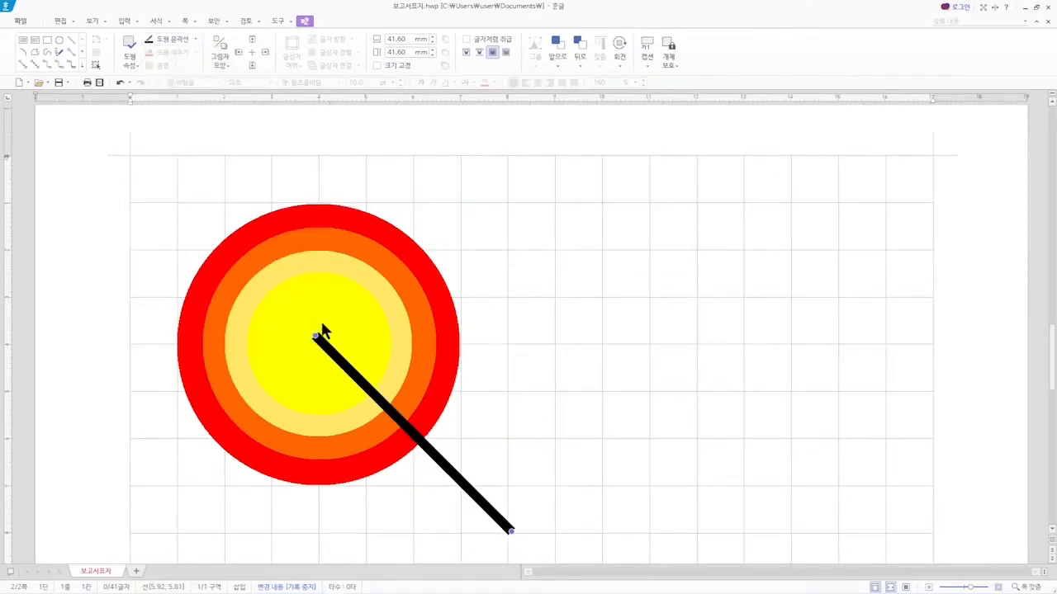
left_click(196, 38)
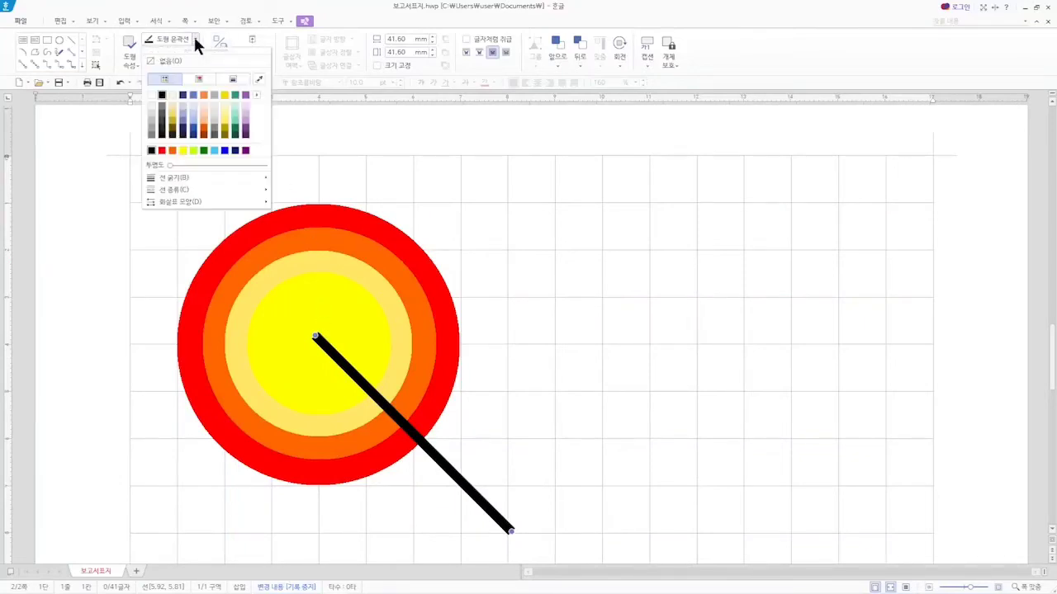
left_click(226, 151)
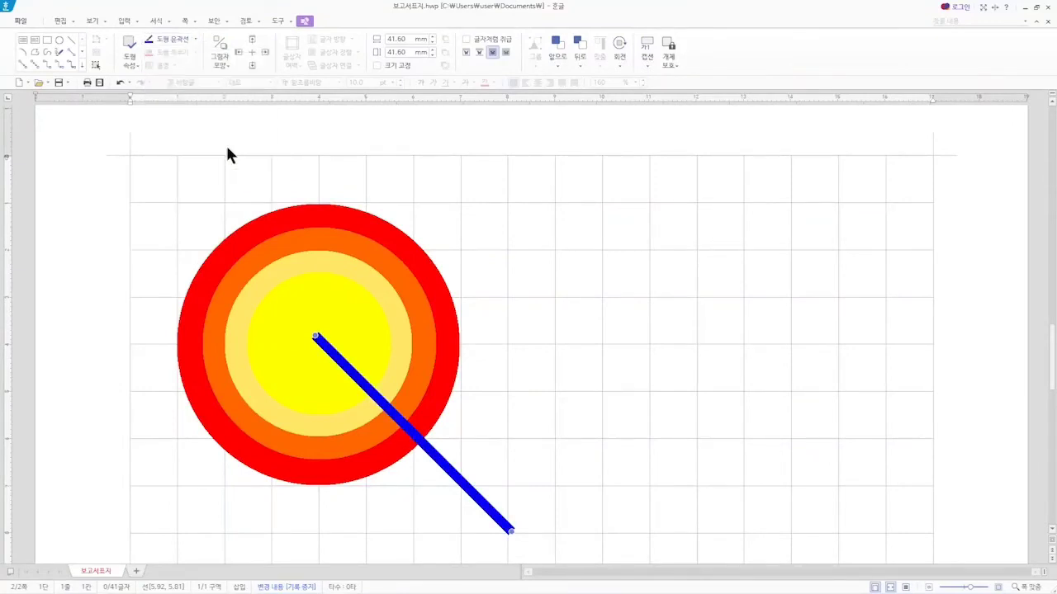
Change the diagonal line's type (선 종류) to the double line made of one thin and one thick stroke.
left_click(196, 38)
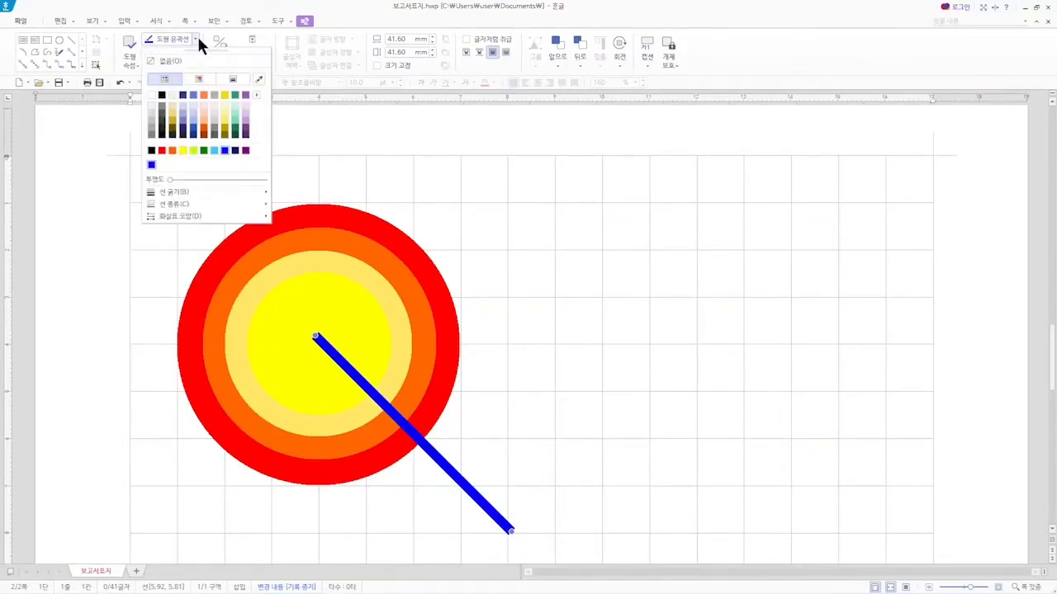
mouse_move(229, 206)
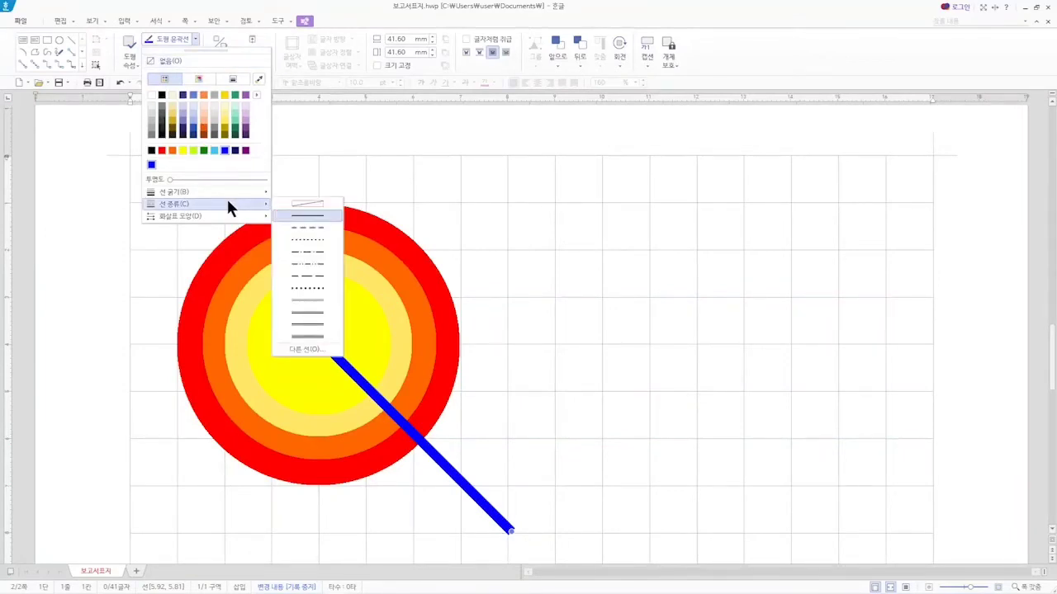
left_click(299, 313)
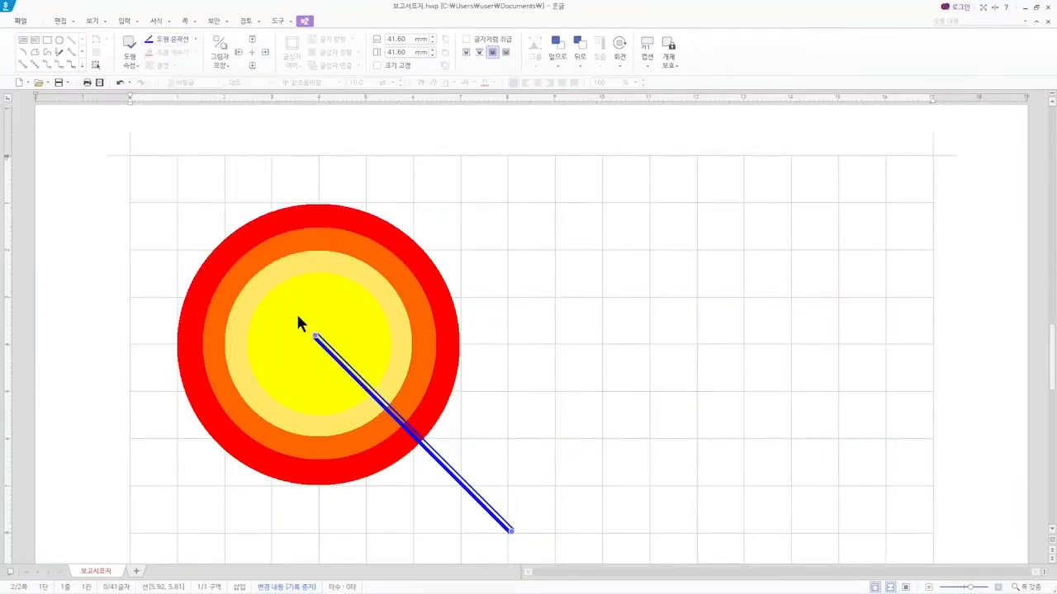
Give the diagonal line the arrow style (화살표 모양) with a filled circle at its start and a filled triangle at its end.
left_click(195, 40)
mouse_move(206, 221)
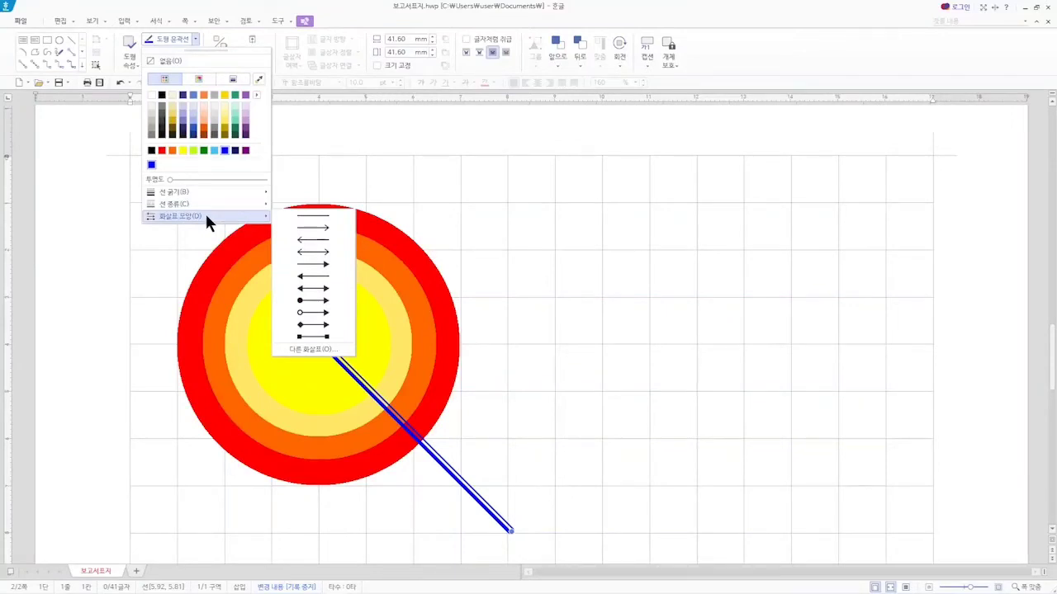
left_click(312, 302)
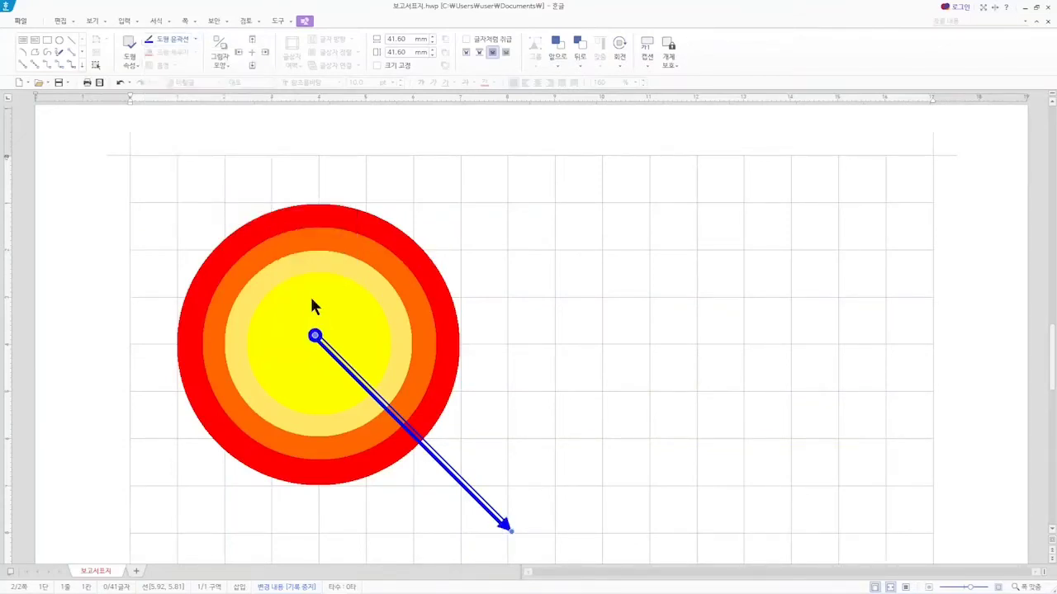
In the line's object properties (개체 속성), set the arrow start shape to 날카로운 화살표 and the end shape to a filled circle.
double_click(502, 526)
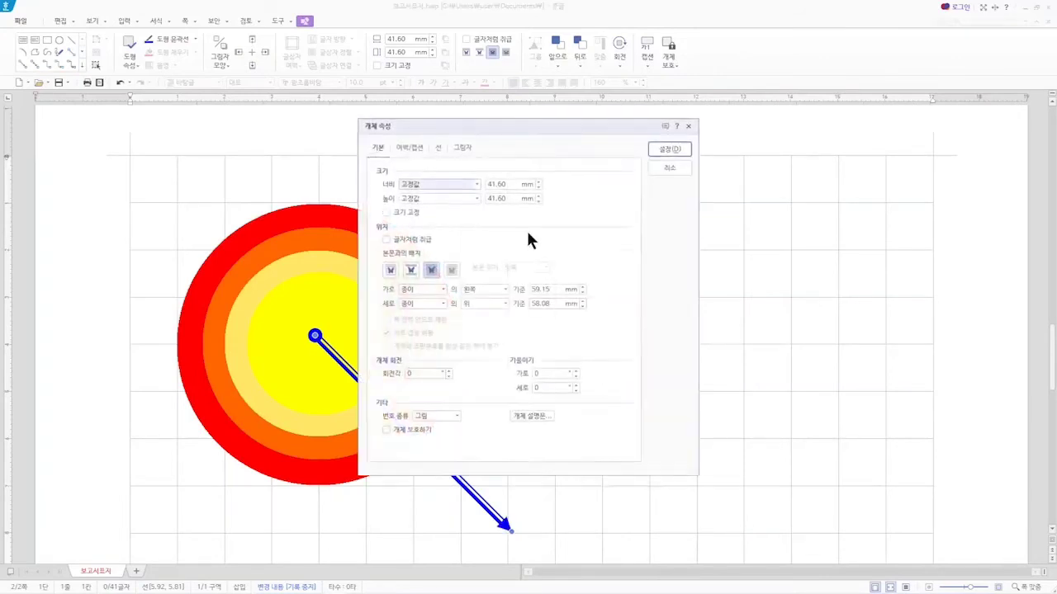
left_click_drag(494, 122, 643, 101)
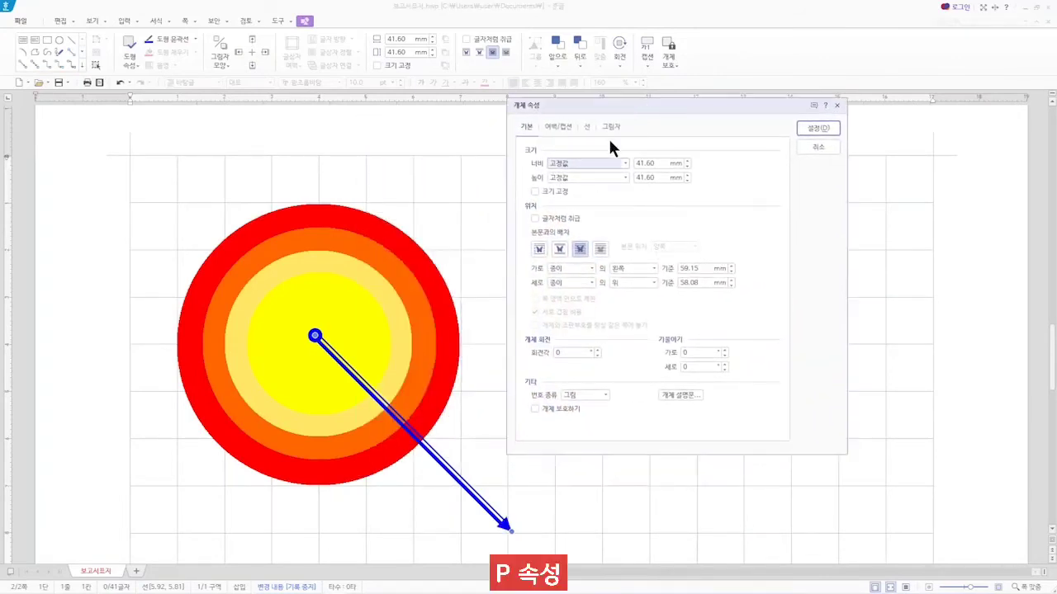
left_click(585, 126)
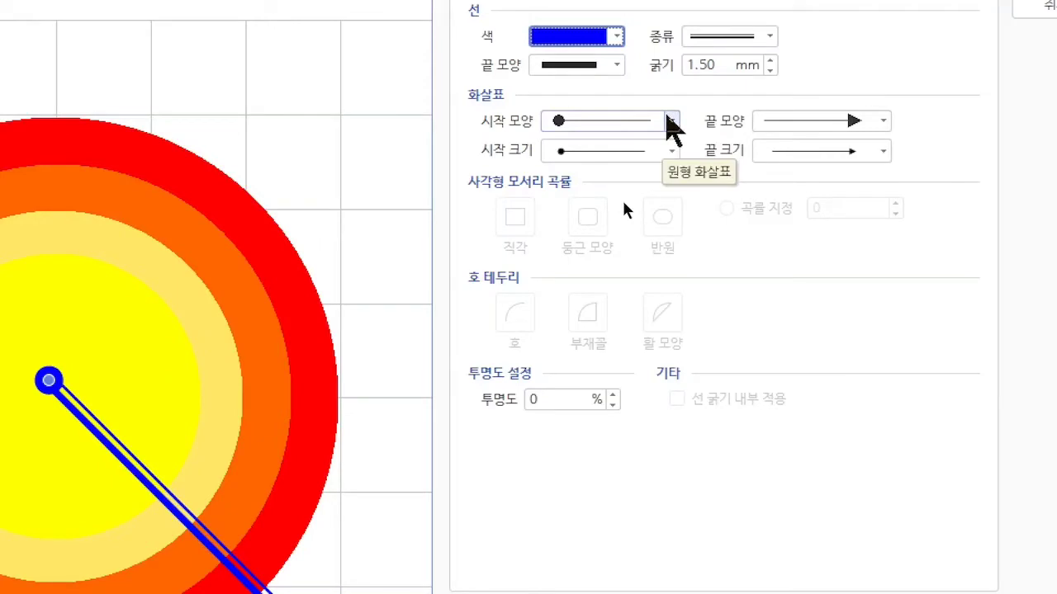
left_click(671, 121)
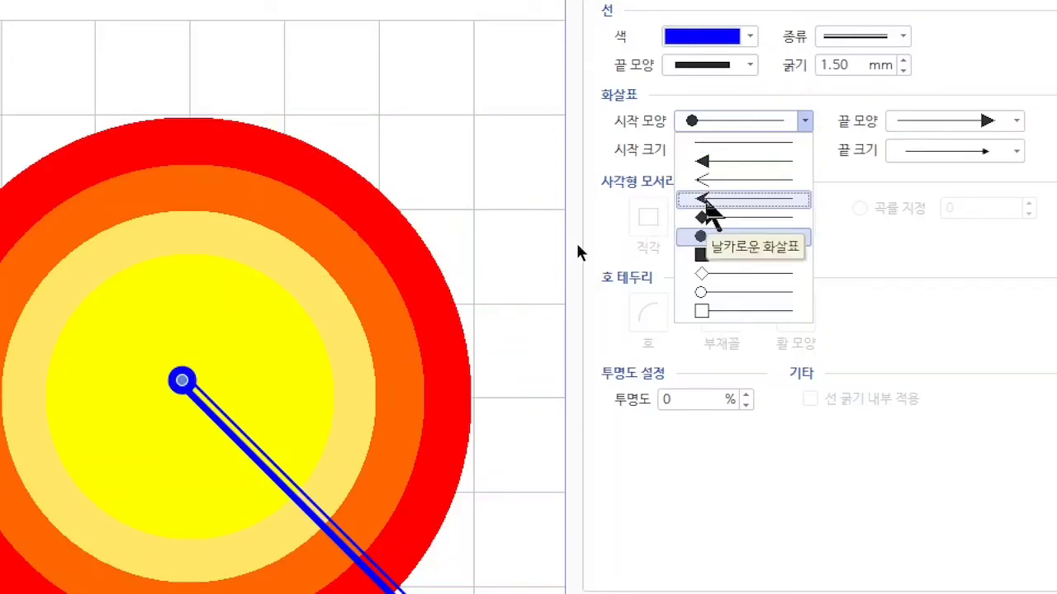
left_click(706, 199)
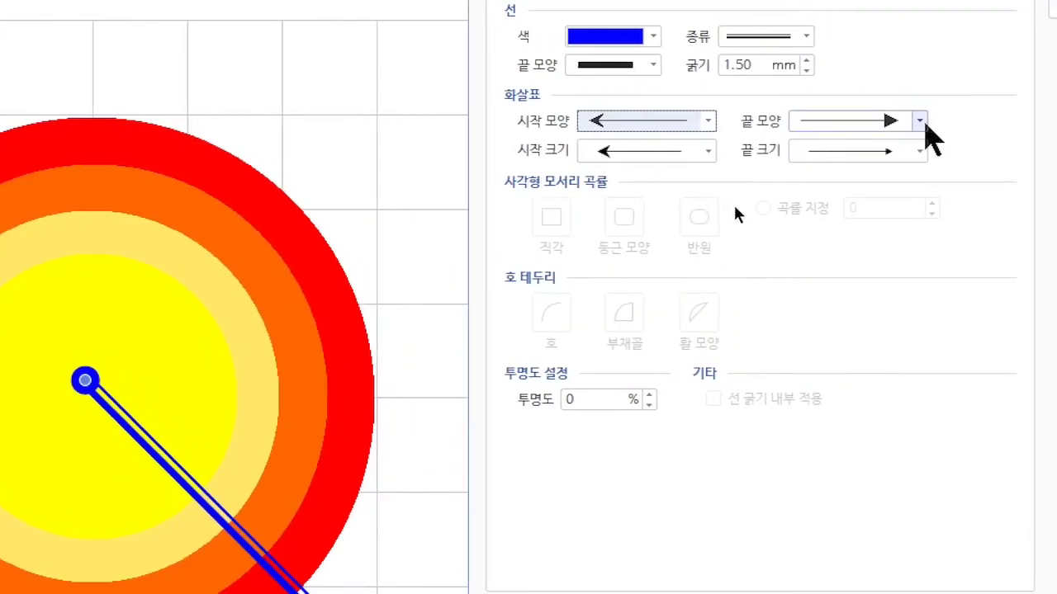
left_click(918, 121)
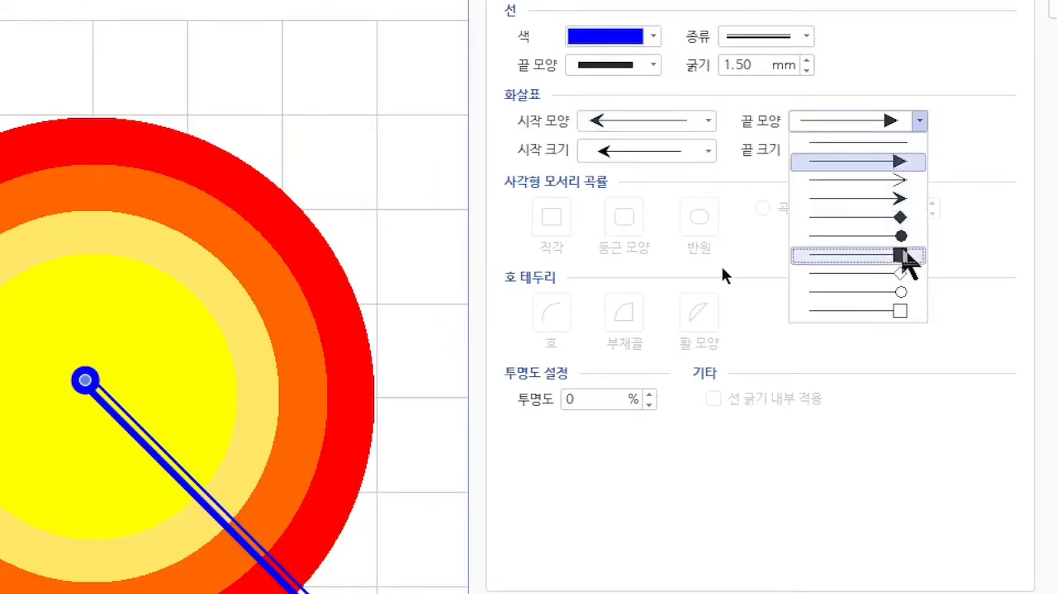
left_click(896, 236)
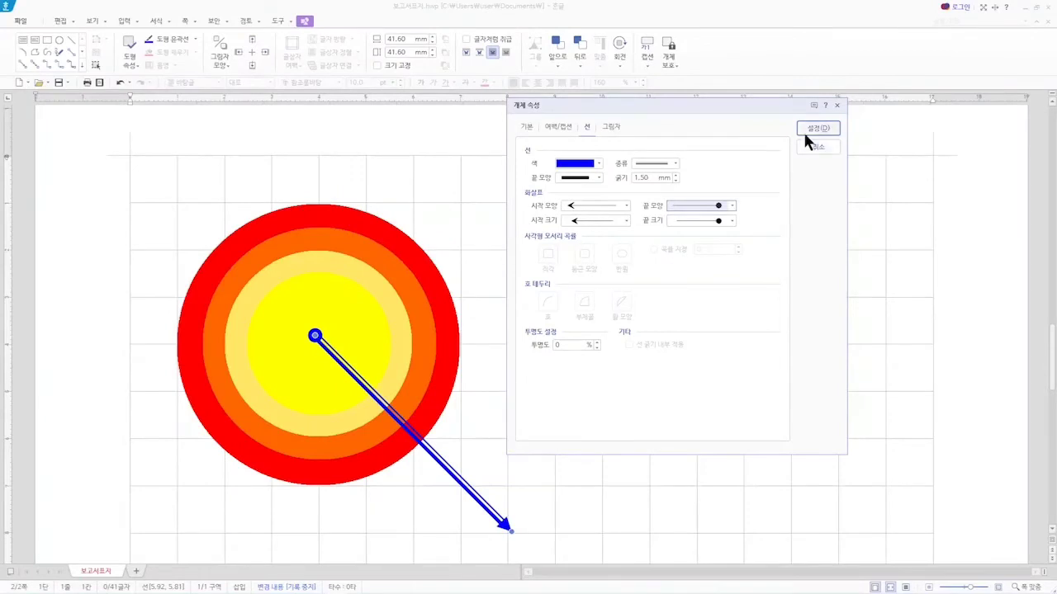
left_click(808, 128)
left_click(682, 351)
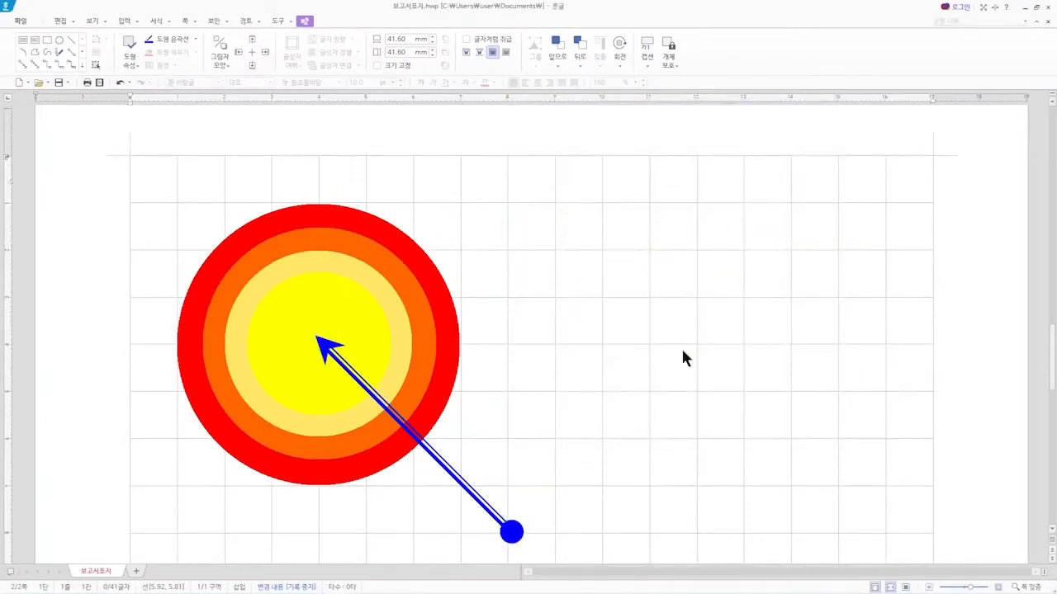
Set the arrow end size (끝 크기) of the diagonal line to the smallest circle in its object properties.
scroll(698, 336, "down", 2)
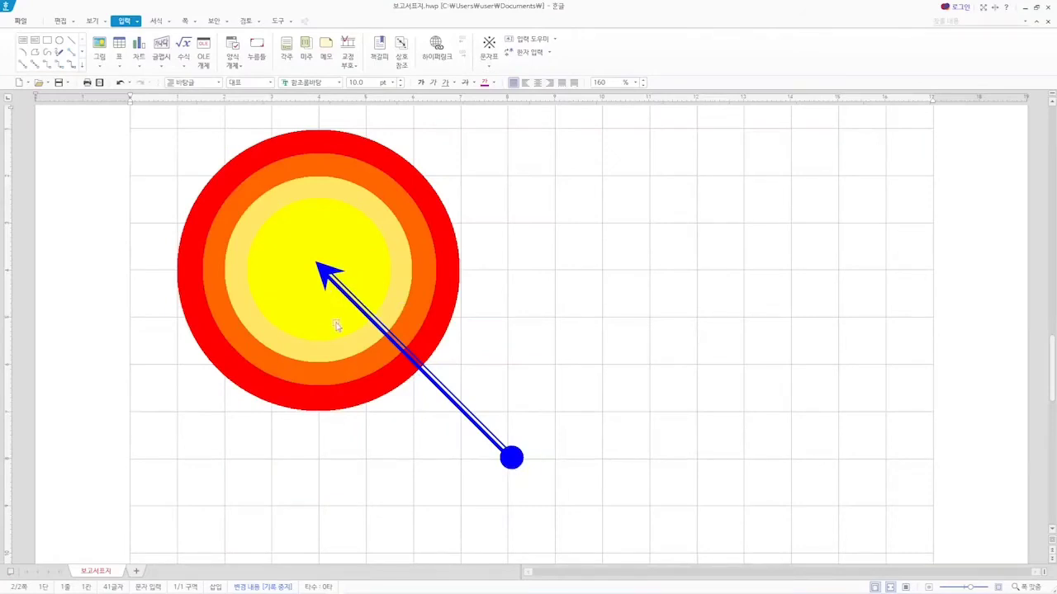
left_click(509, 459)
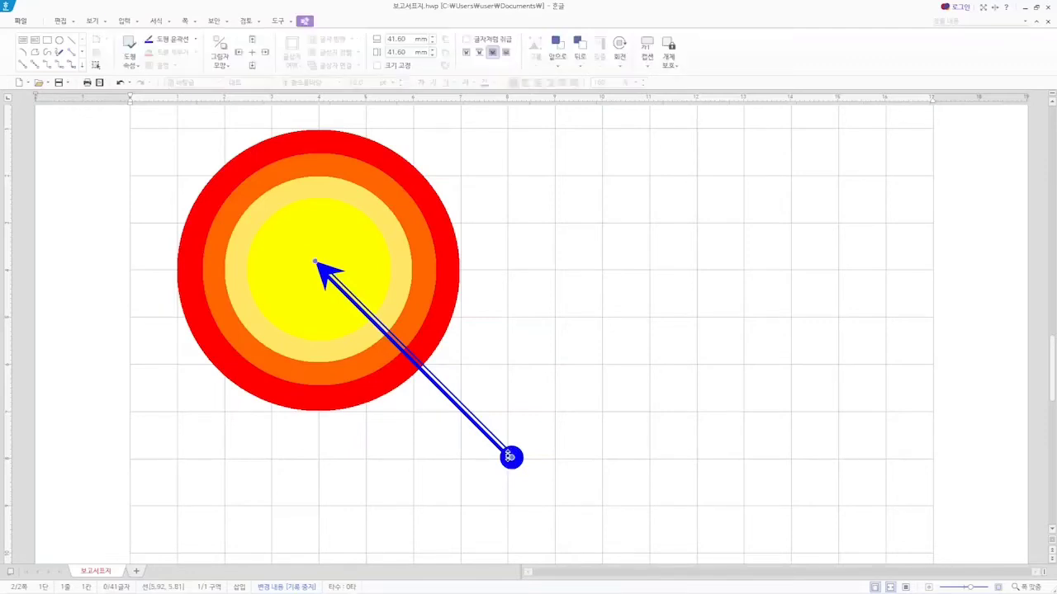
key("p")
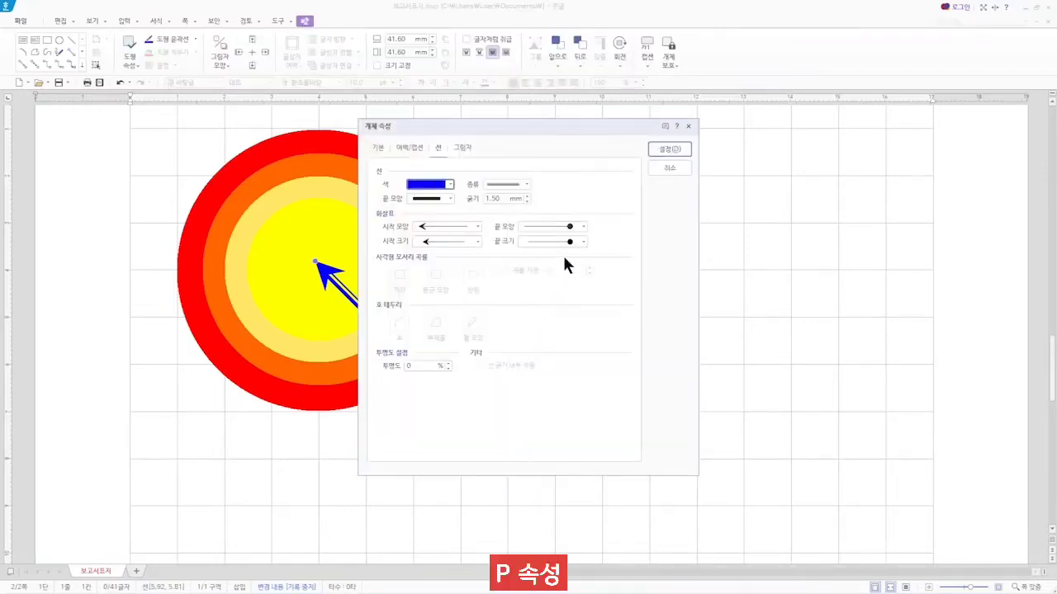
left_click(583, 242)
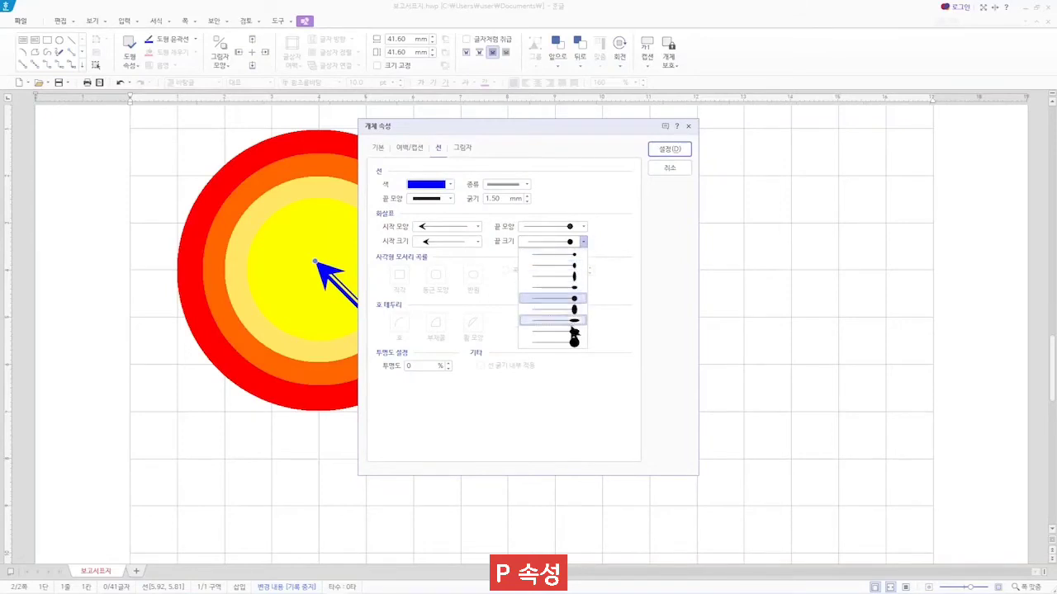
left_click(571, 256)
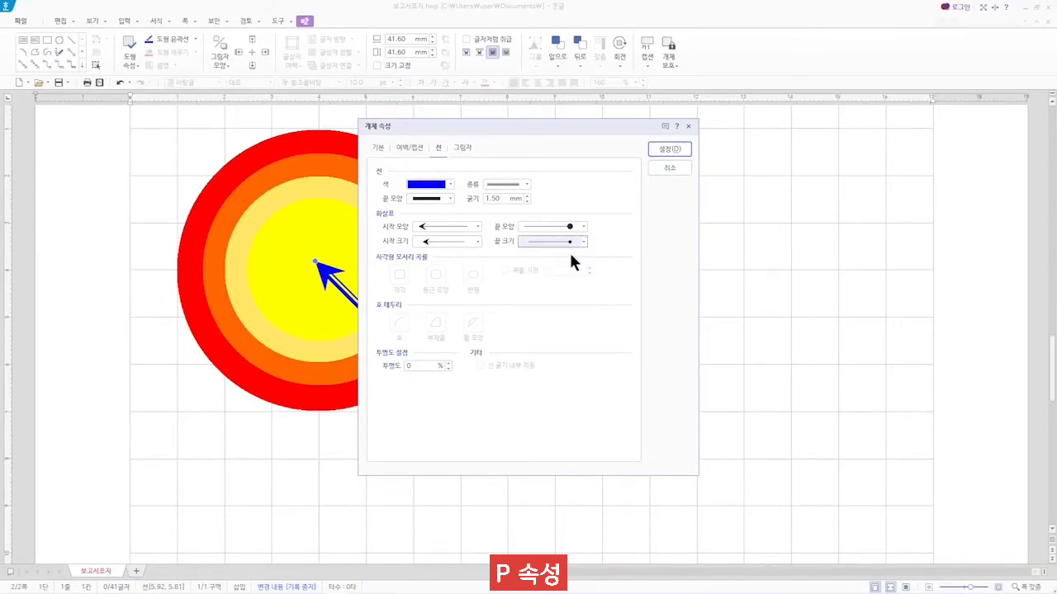
left_click(668, 149)
left_click(615, 351)
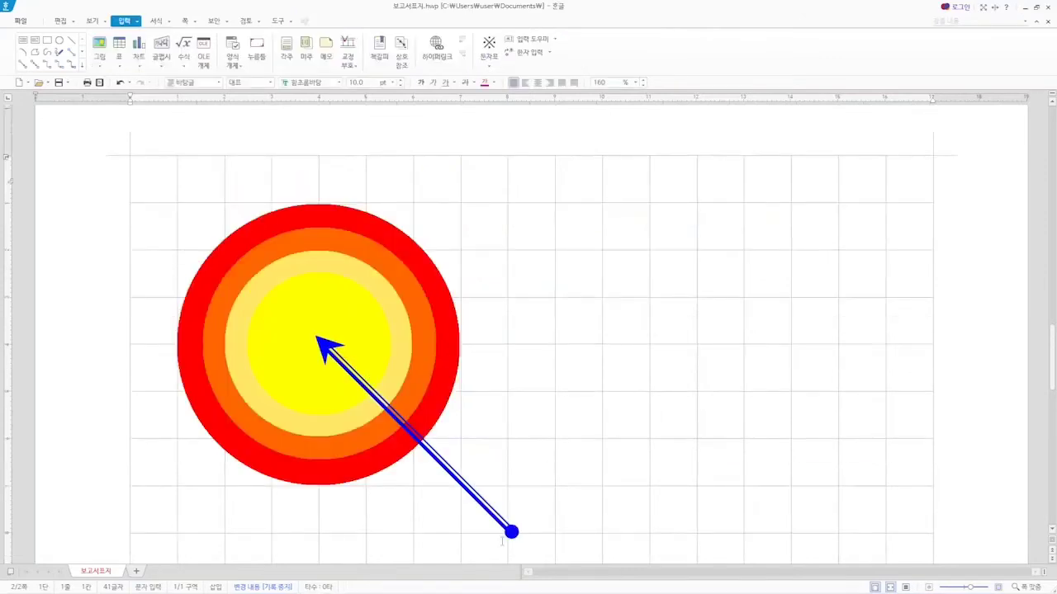
scroll(552, 500, "down", 3)
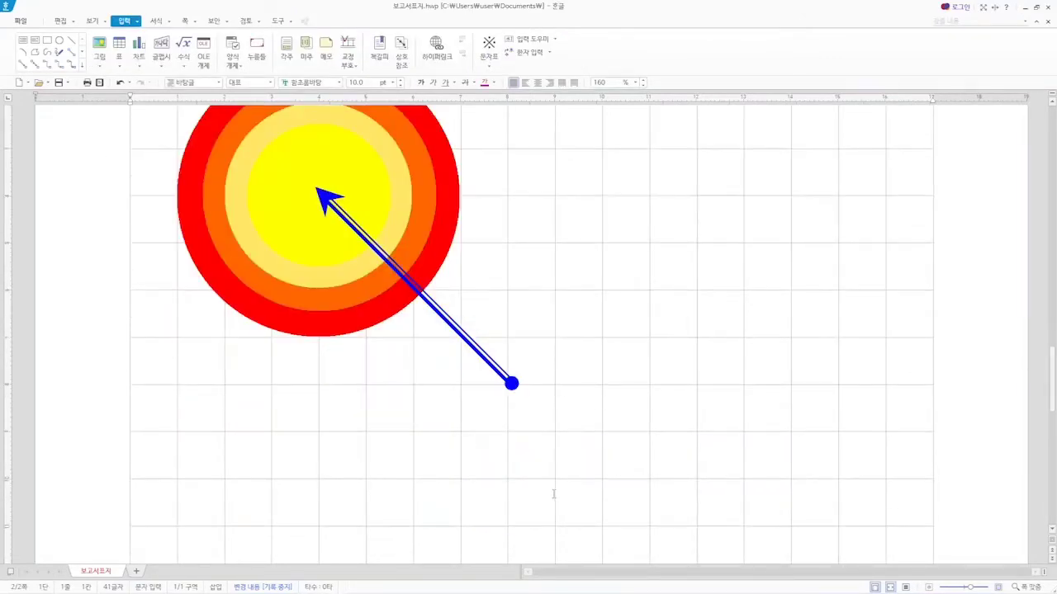
scroll(553, 494, "up", 3)
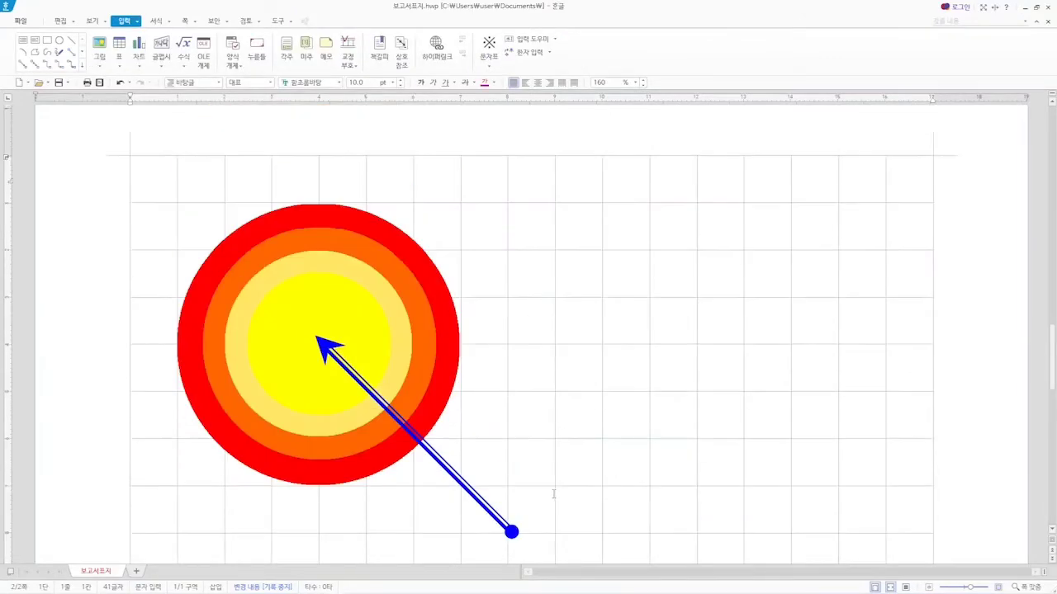
left_click(322, 345)
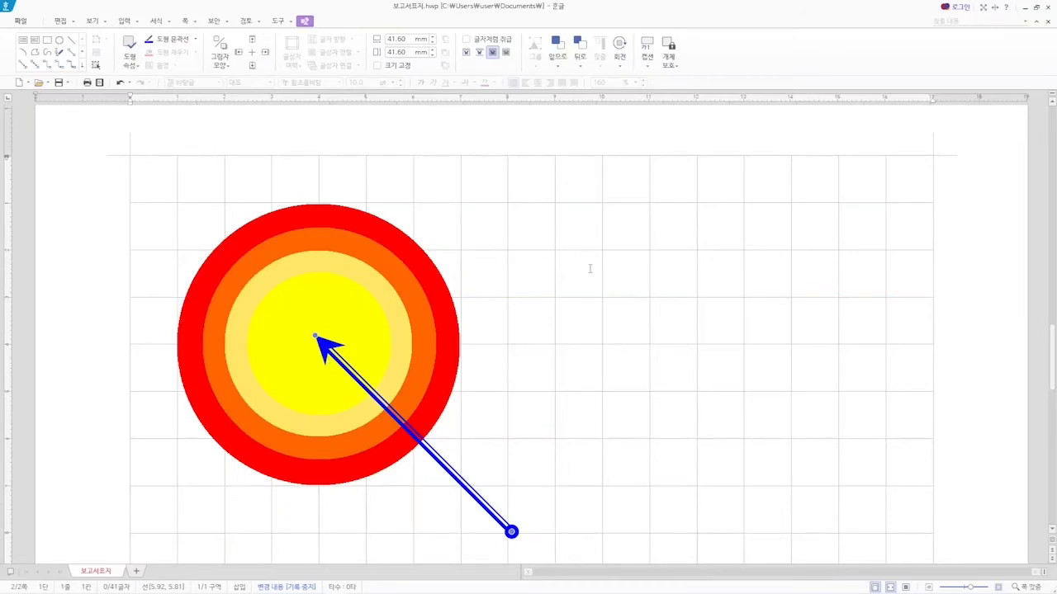
left_click(567, 224)
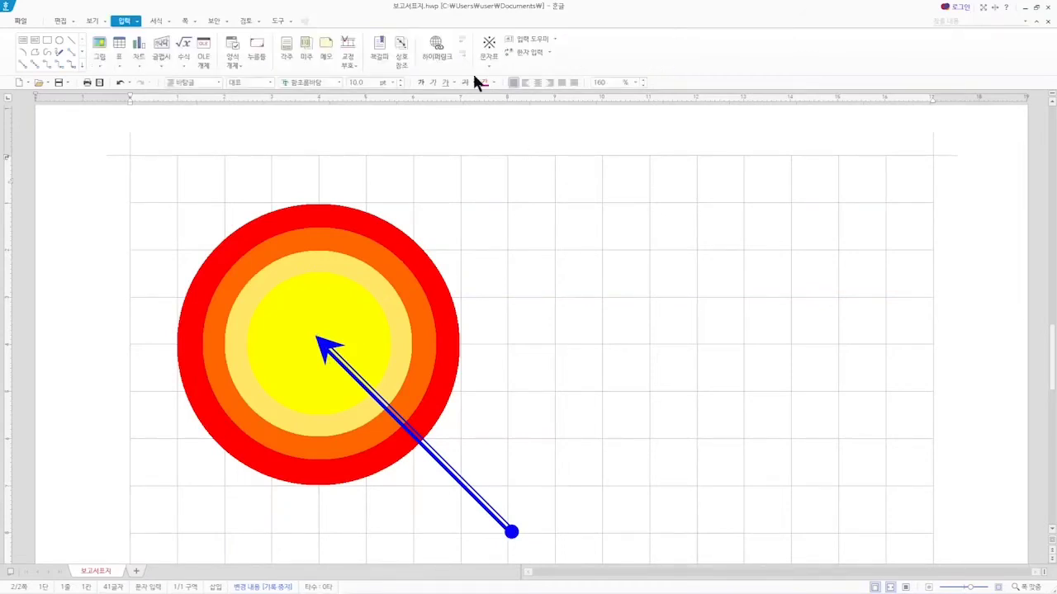
Draw a quarter-circle arc (호) about 40 mm wide and high, starting at the grid point 8 cm across and 1 cm down.
left_click(22, 52)
mouse_move(507, 202)
left_mouse_down()
mouse_move(545, 226)
mouse_move(621, 333)
mouse_move(690, 392)
left_mouse_up()
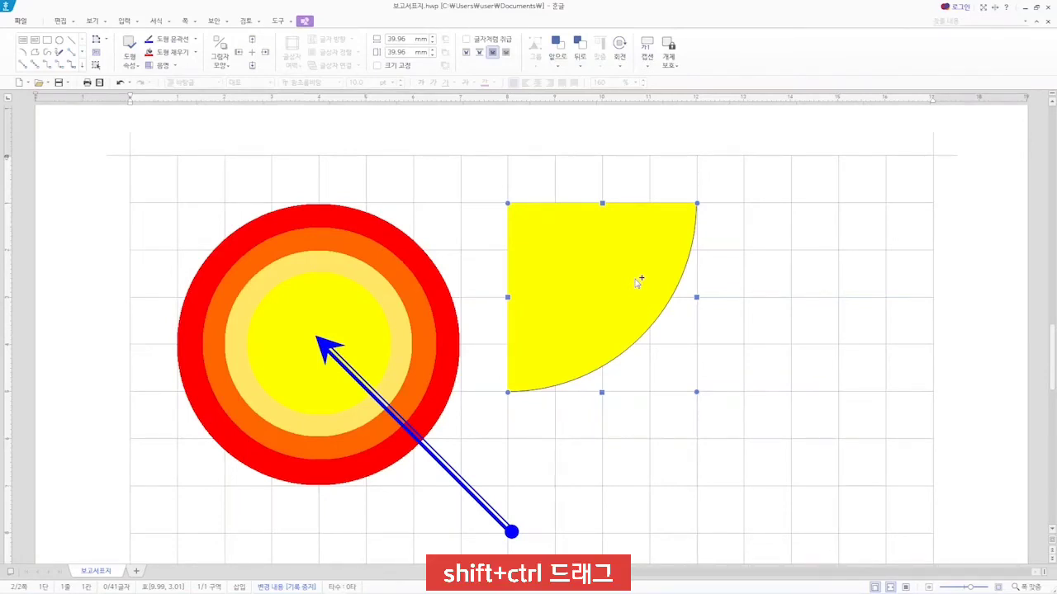
Duplicate the quarter-circle arc into a two-by-two block of four adjoining arcs aligned to the grid.
left_click_drag(640, 282, 625, 483)
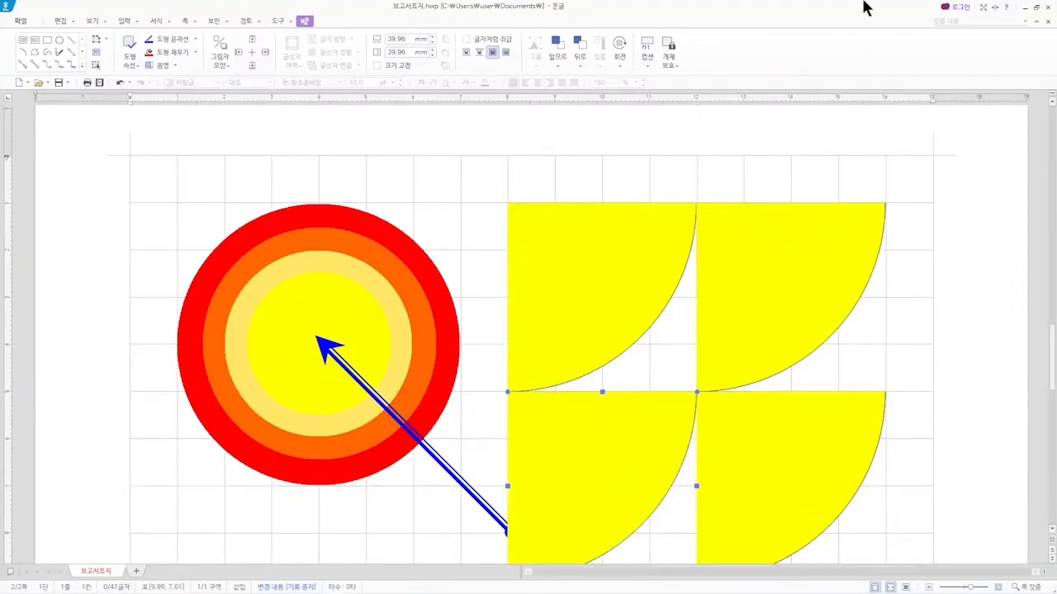
scroll(808, 382, "down", 2)
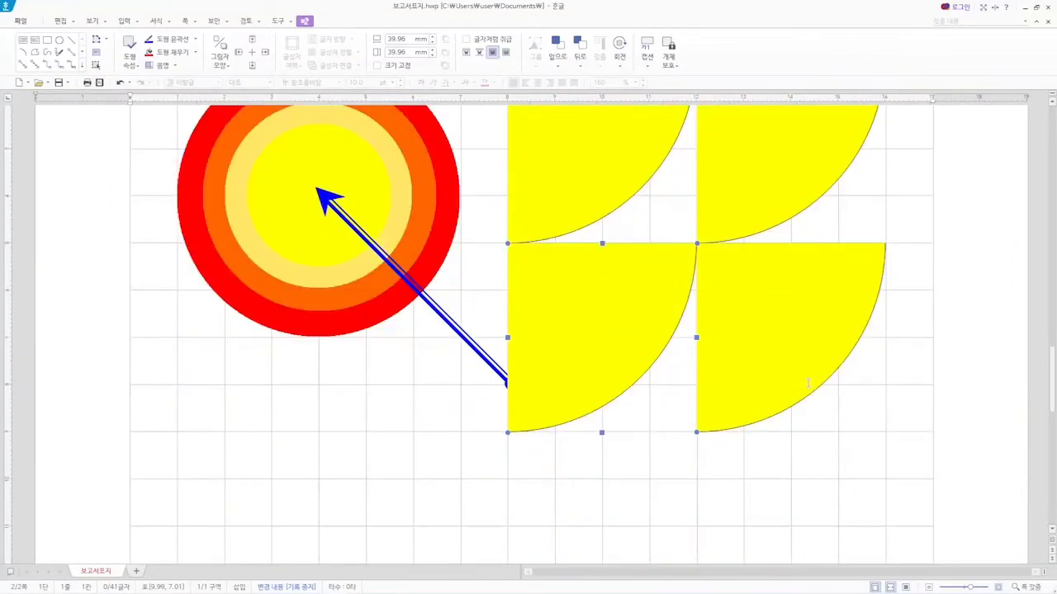
scroll(808, 382, "up", 2)
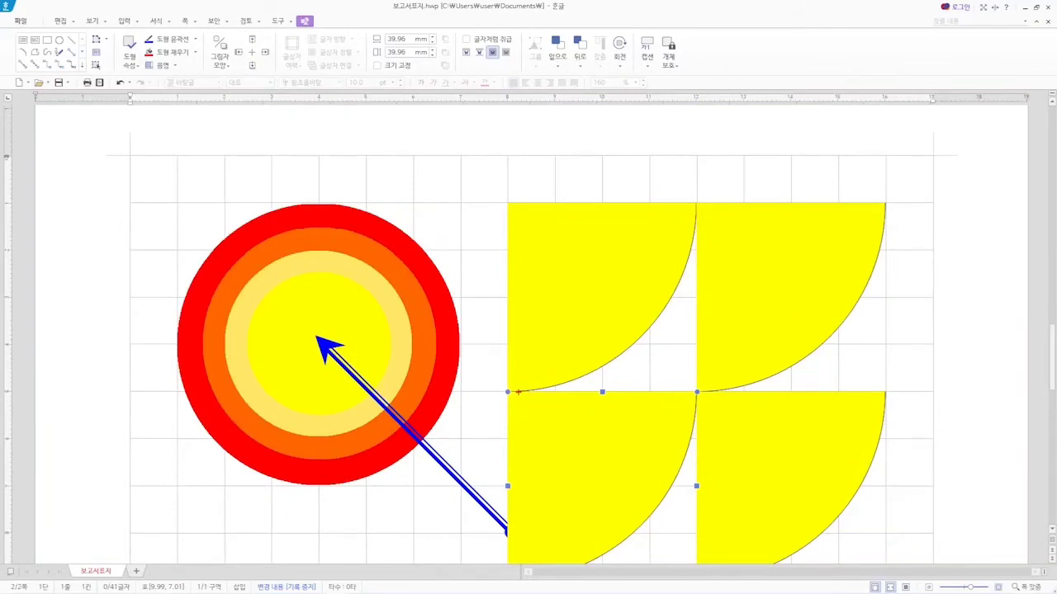
mouse_move(529, 390)
left_mouse_down()
mouse_move(582, 377)
mouse_move(661, 331)
mouse_move(688, 216)
mouse_move(519, 203)
mouse_move(504, 353)
left_mouse_up()
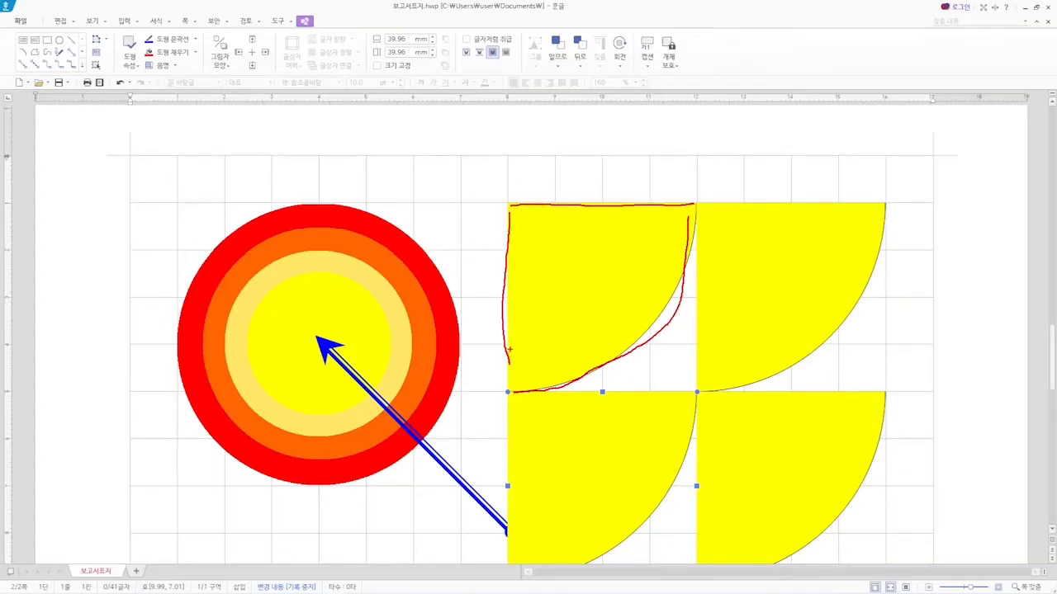
key("Escape")
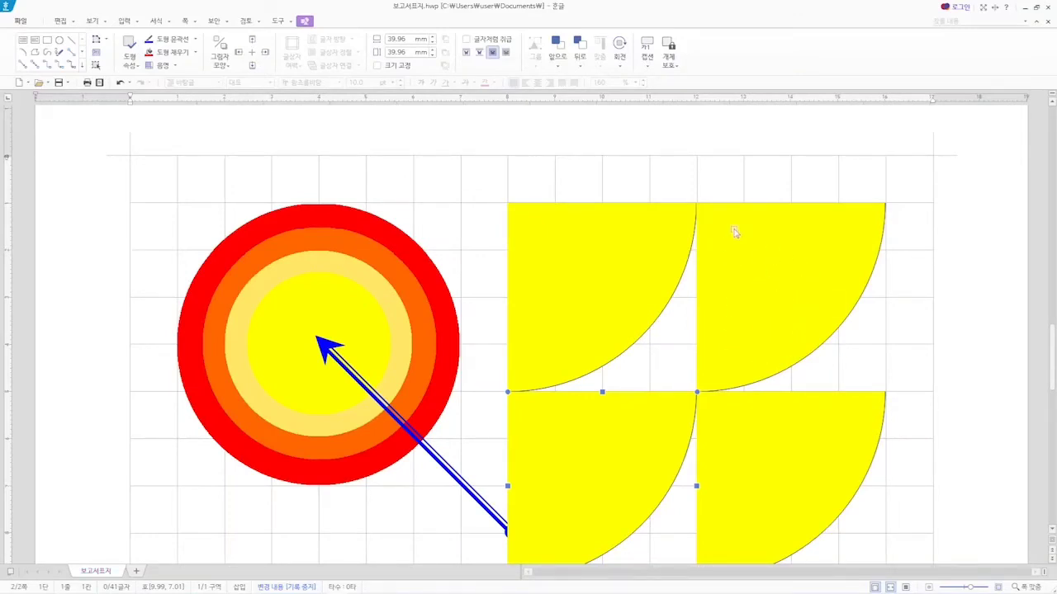
Flip the upper-right arc of the block horizontally (좌우 대칭).
left_click(788, 286)
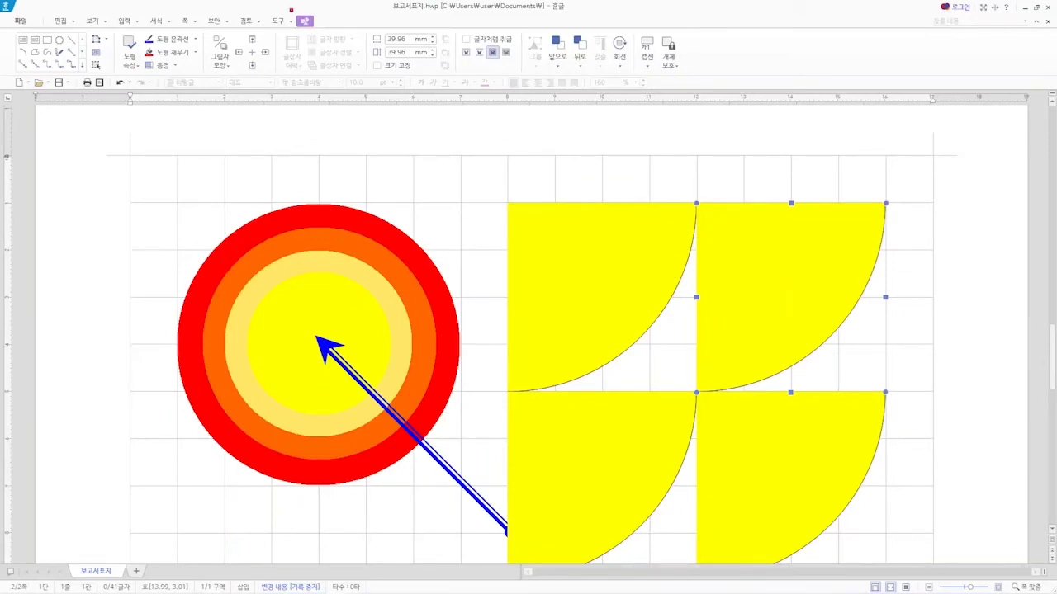
left_click_drag(290, 9, 330, 27)
left_click_drag(606, 23, 651, 89)
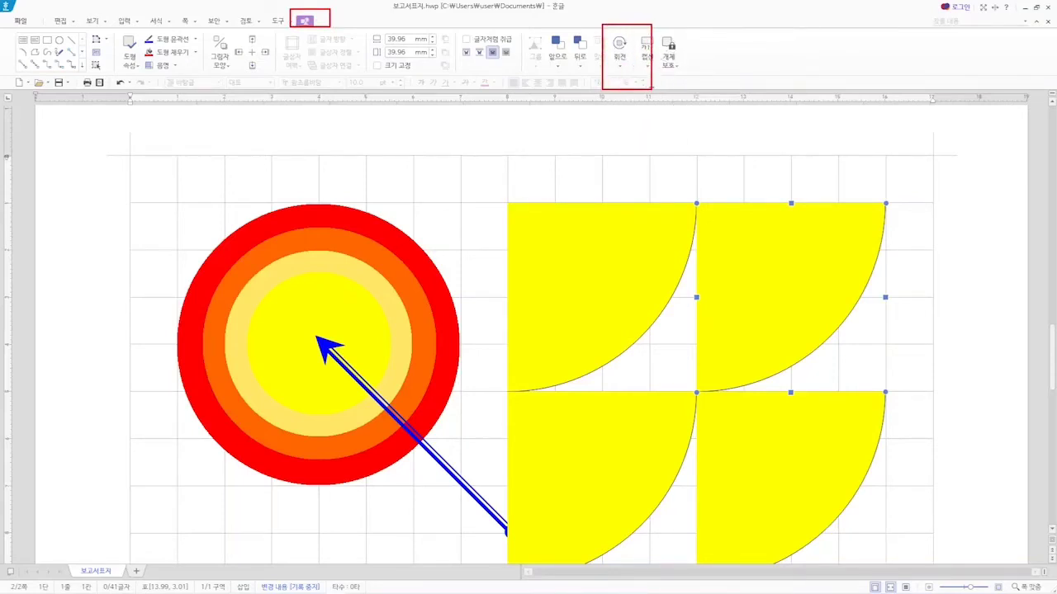
key("Escape")
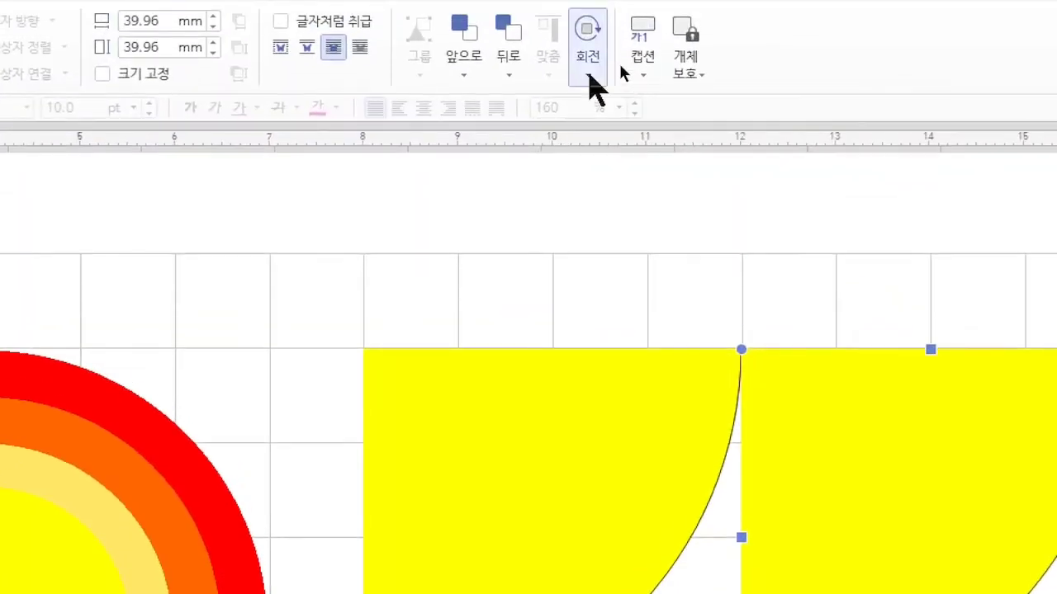
left_click(589, 79)
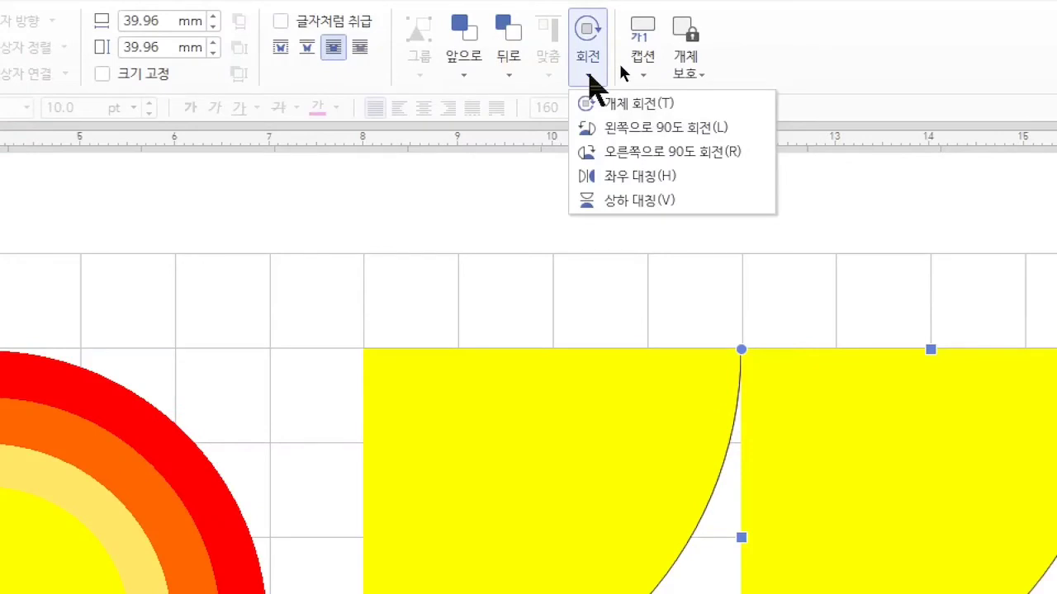
left_click(620, 177)
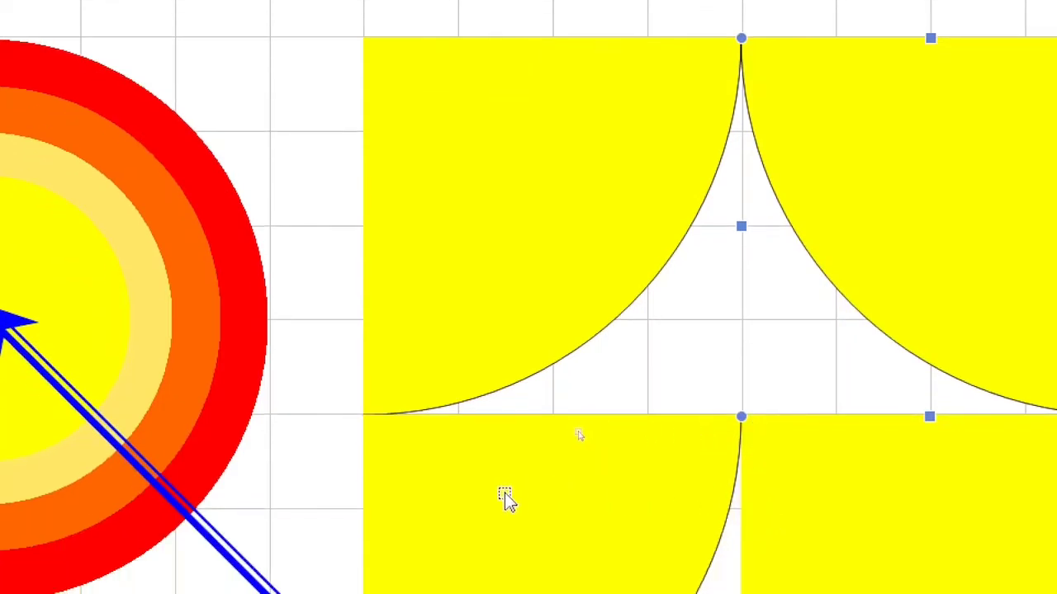
Flip the lower-left arc of the block vertically (상하 대칭).
left_click(506, 498)
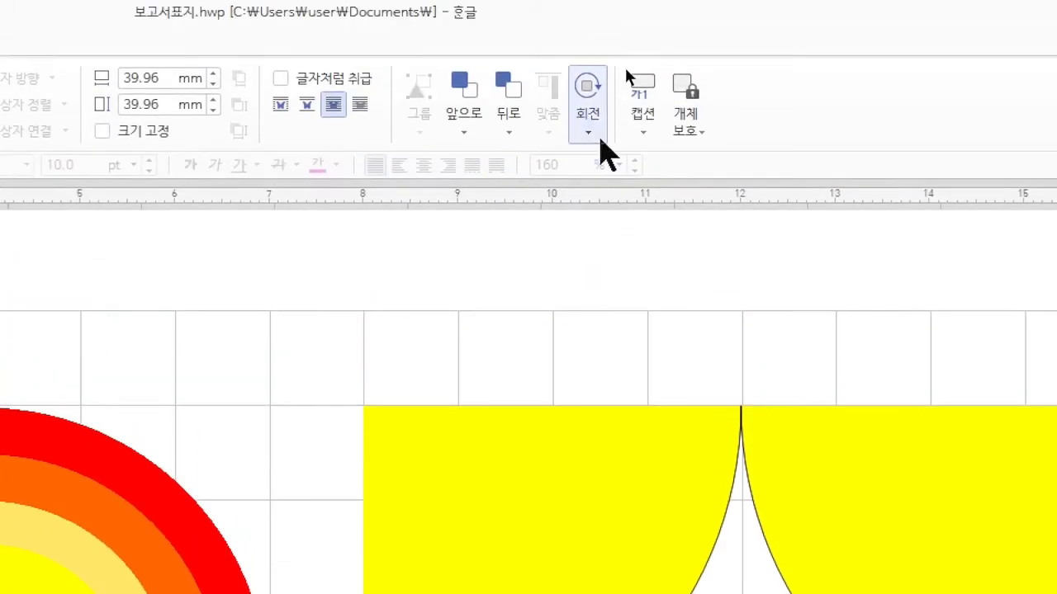
left_click(599, 137)
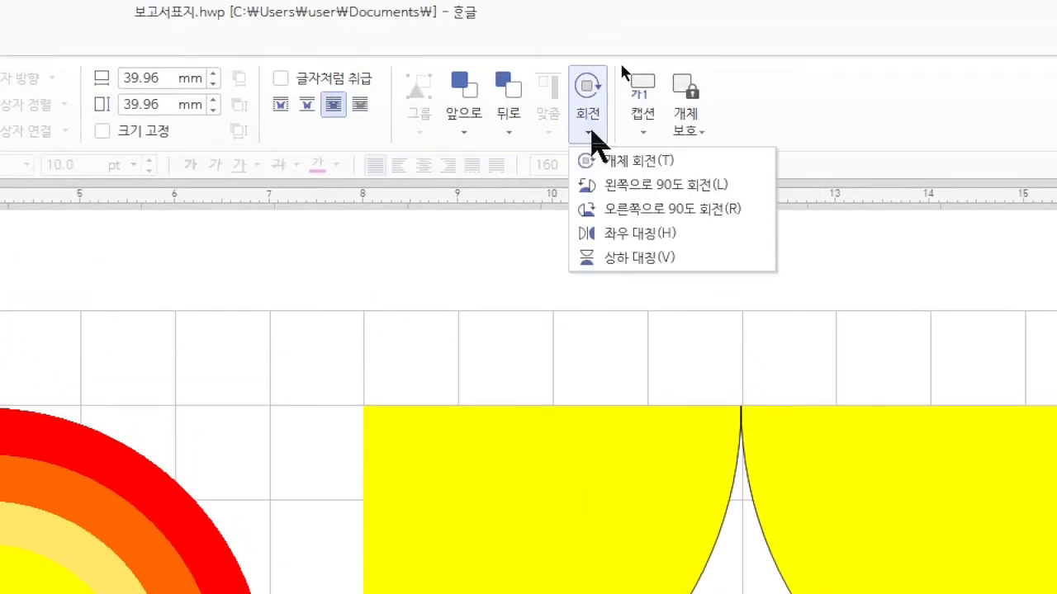
left_click(615, 257)
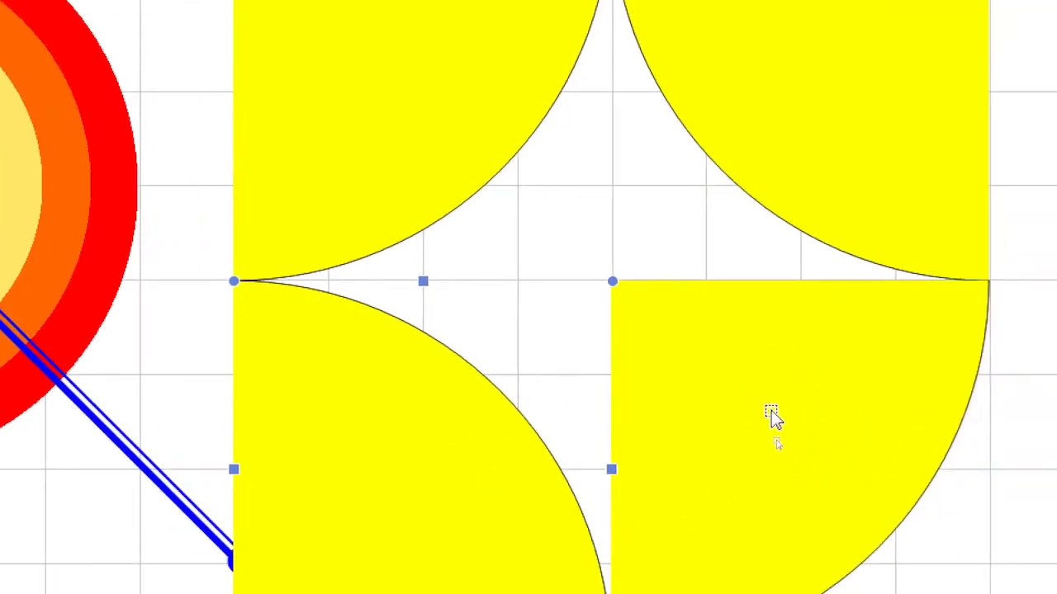
Flip the lower-right arc both vertically (상하 대칭) and horizontally (좌우 대칭).
left_click(771, 410)
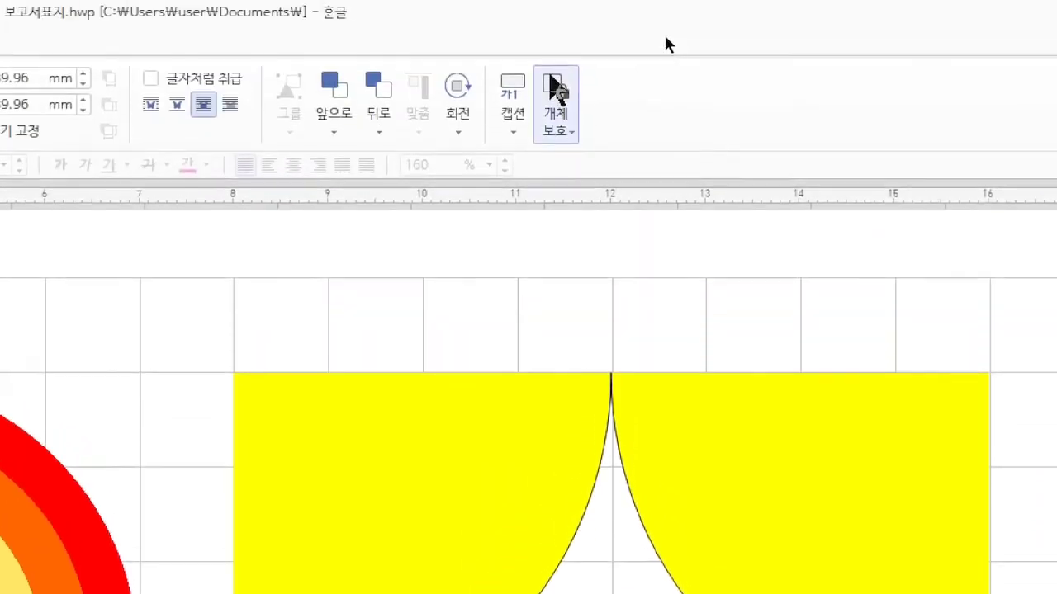
left_click(458, 132)
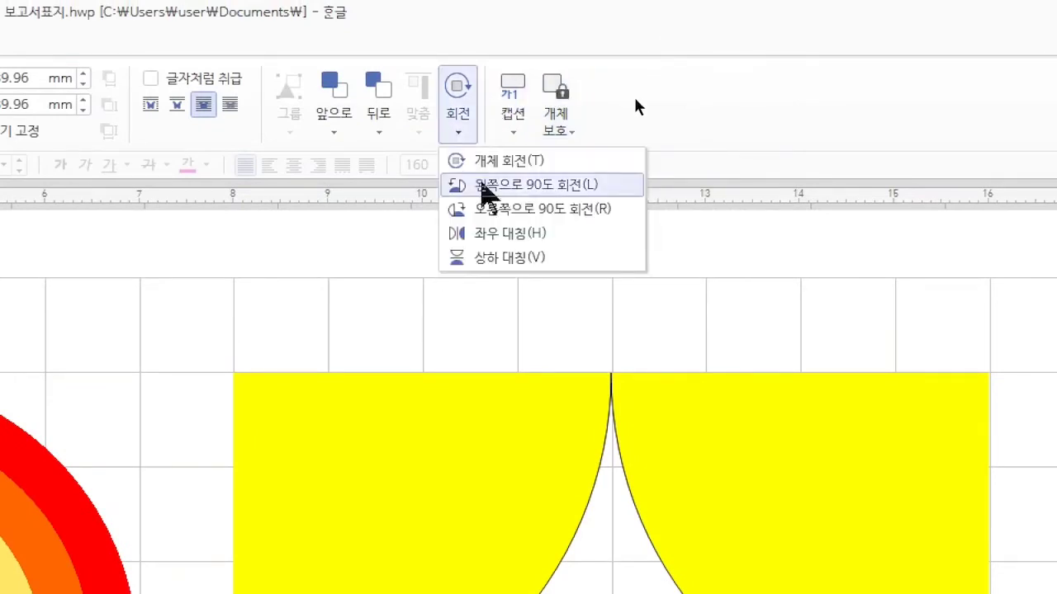
left_click(446, 256)
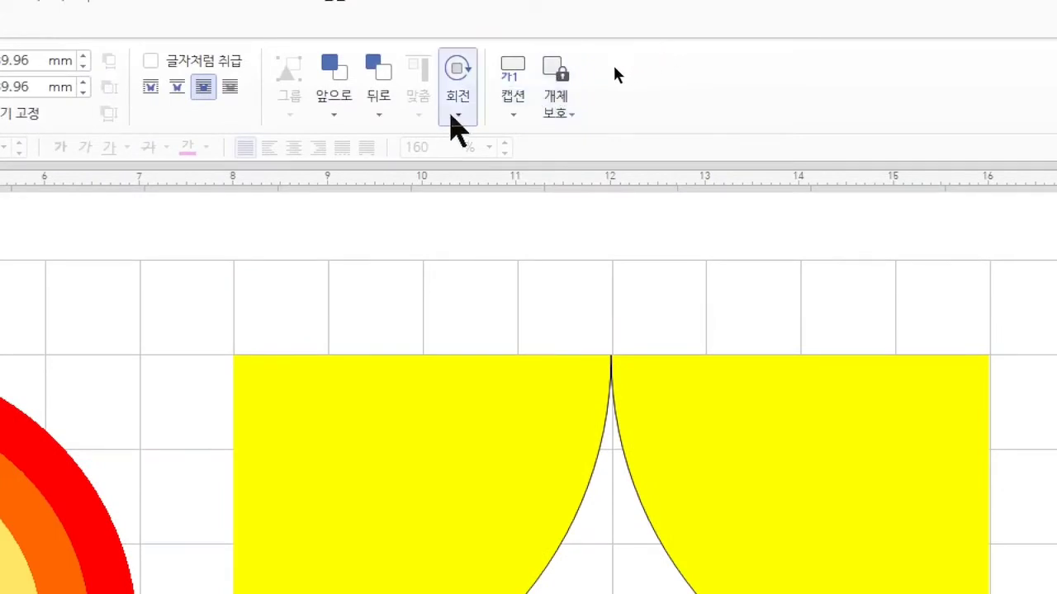
left_click(453, 117)
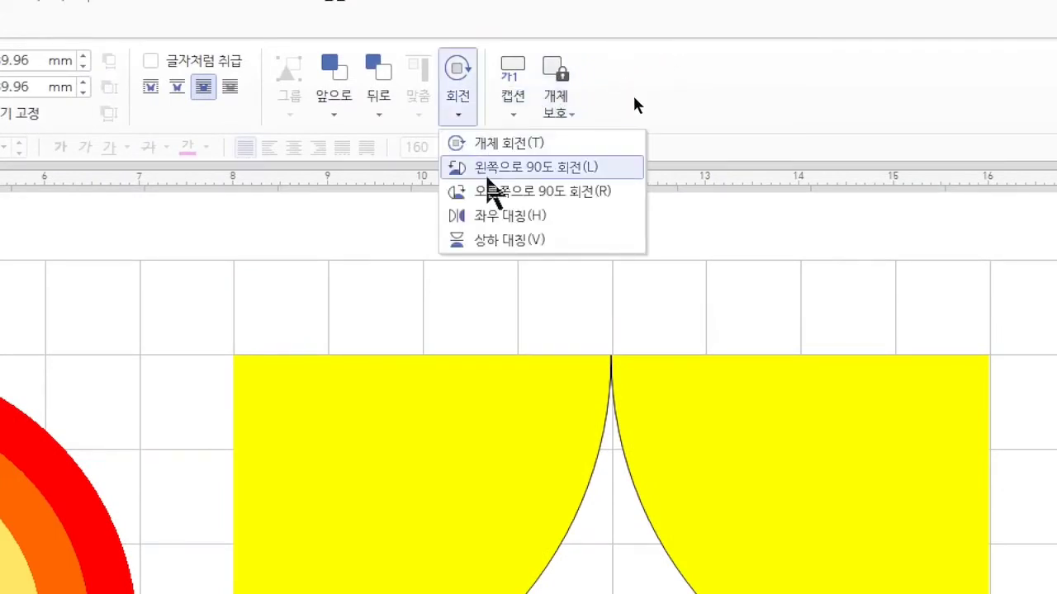
left_click(494, 216)
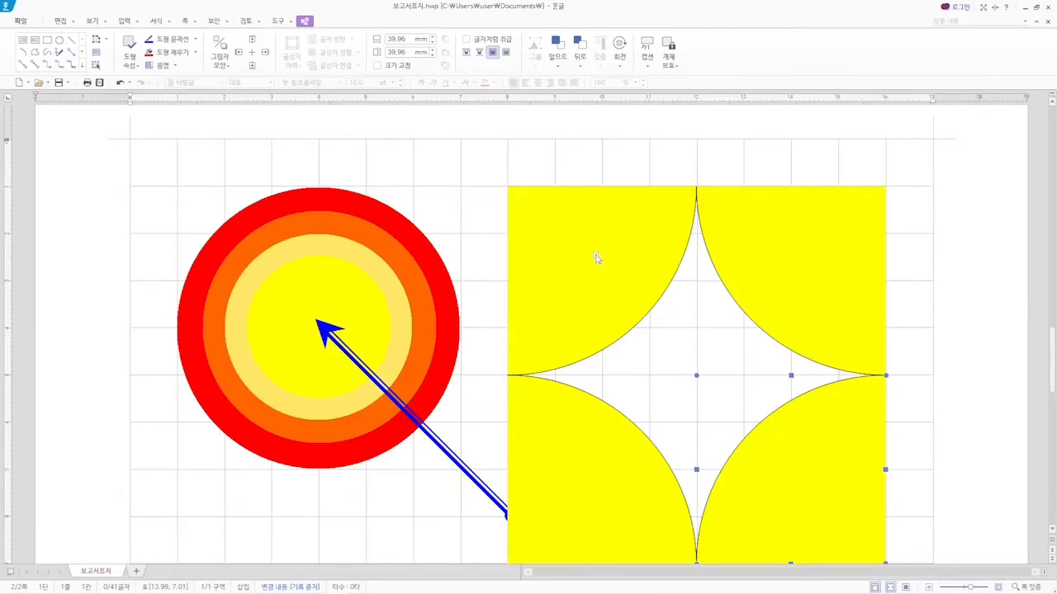
Select all four arcs together and set their arc border (호 테두리) to 부채꼴 in the object properties.
left_click(97, 64)
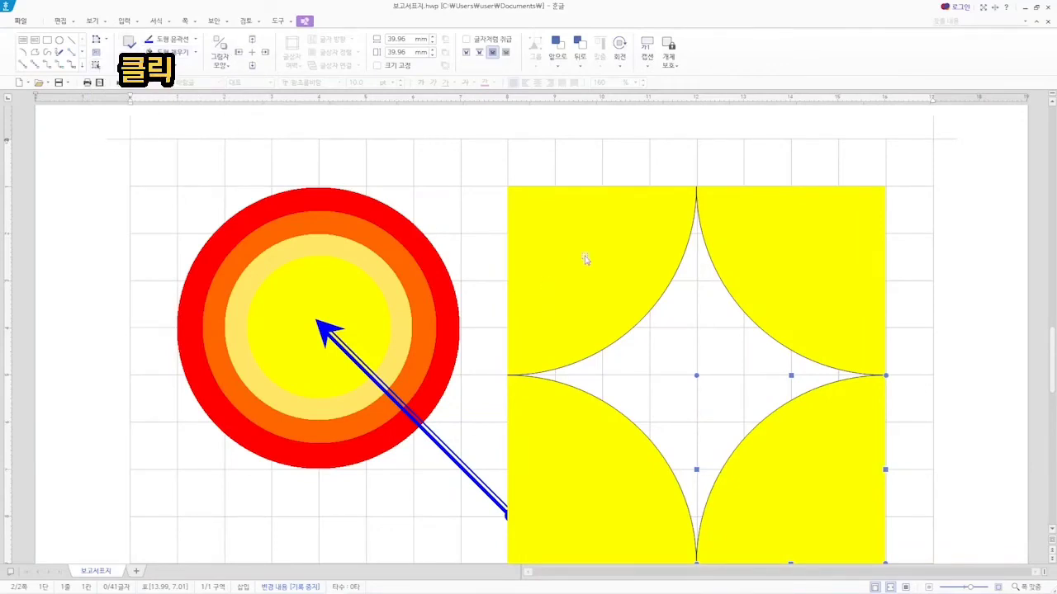
left_click(585, 259, "shift")
left_click(797, 285, "shift")
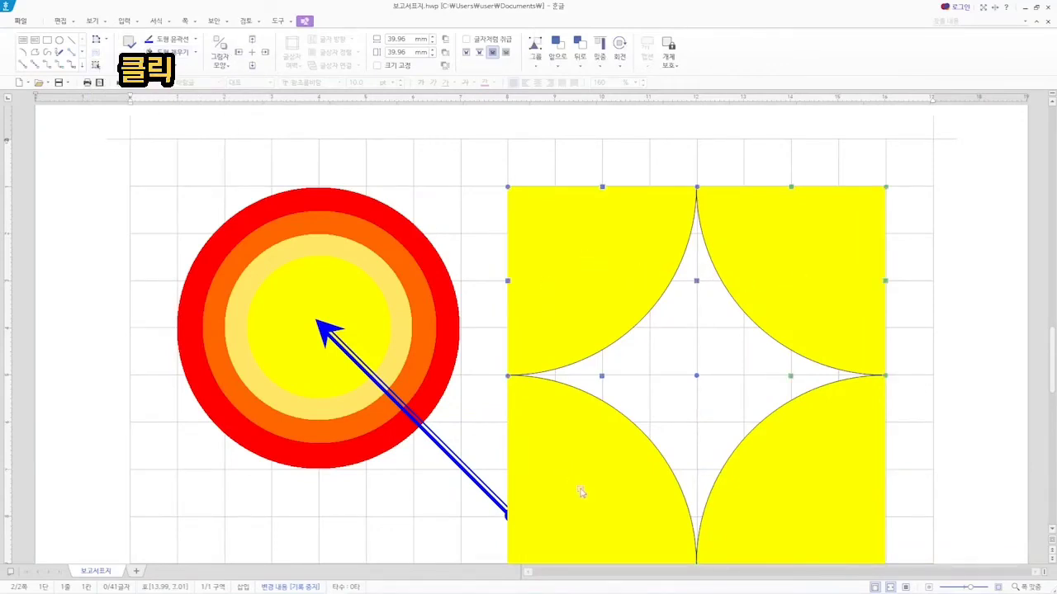
left_click(582, 492, "shift")
left_click(771, 497, "shift")
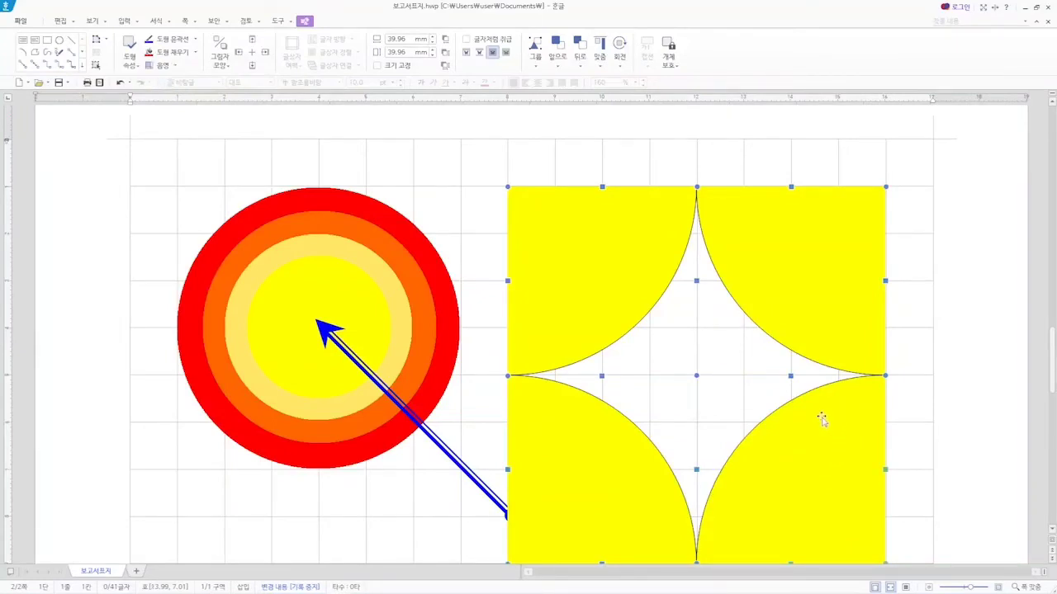
double_click(822, 419)
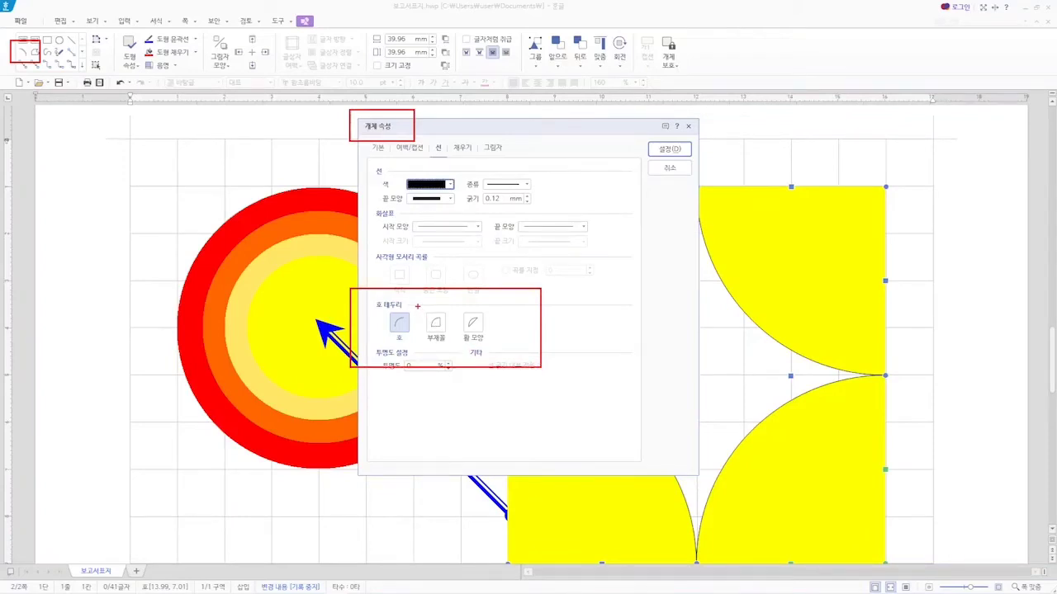
left_click_drag(417, 306, 452, 347)
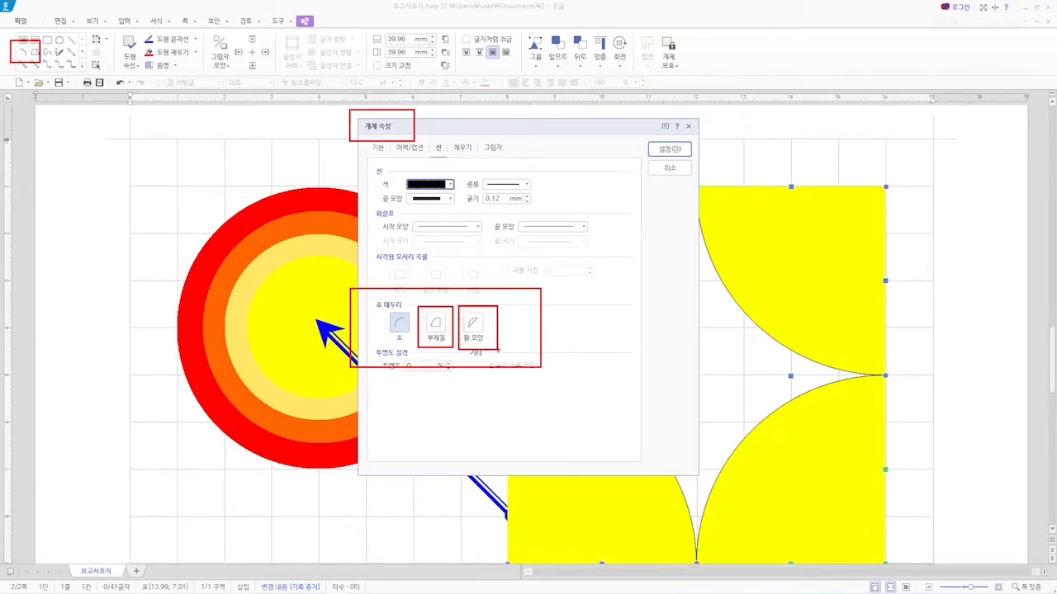
left_click(437, 325)
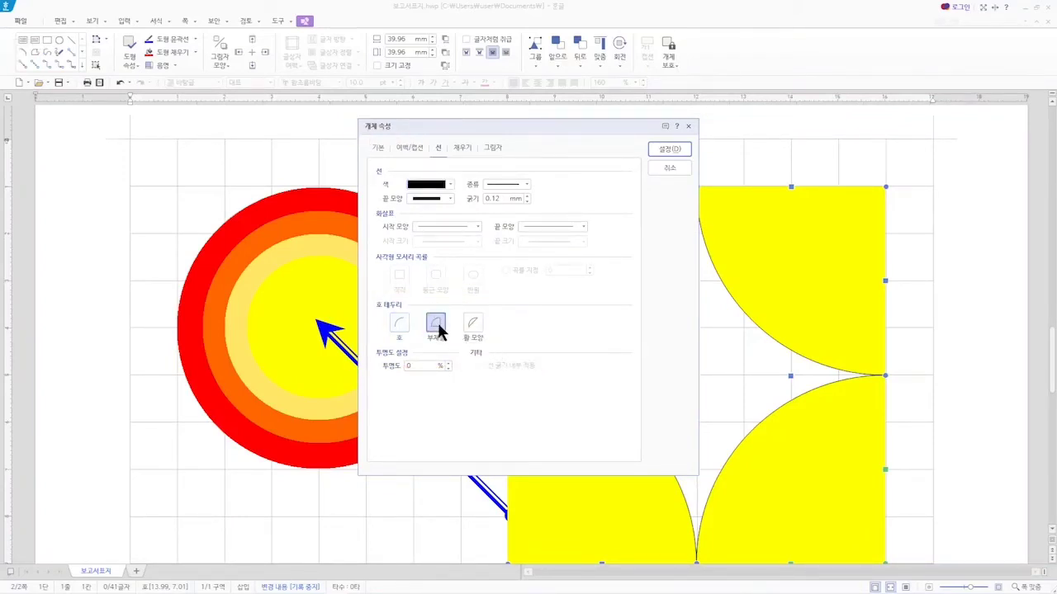
left_click(668, 150)
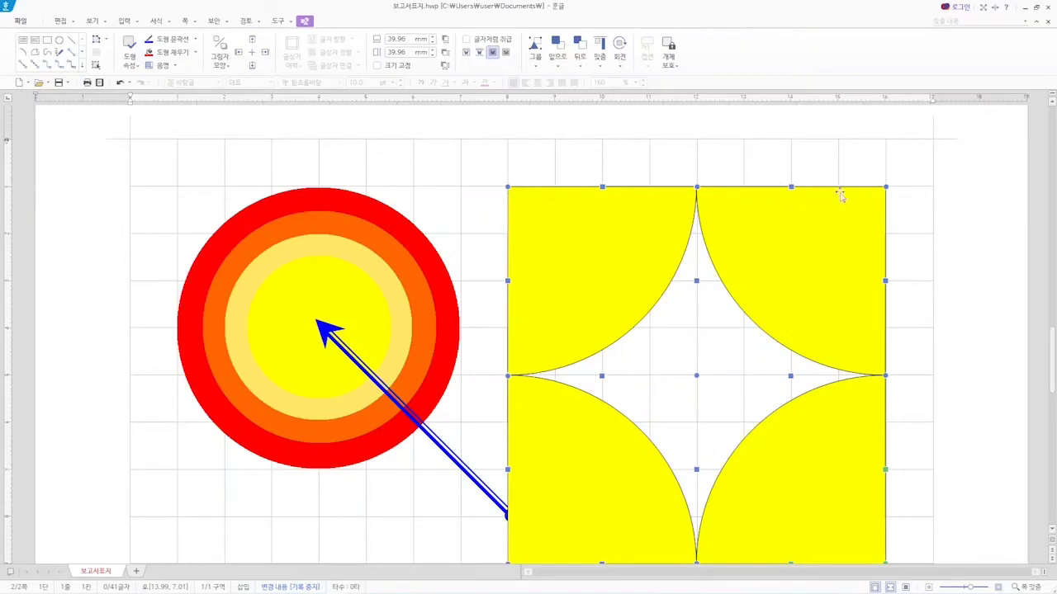
Change the arc border (호 테두리) of the four selected arcs to 활 모양, then deselect them.
double_click(832, 275)
left_click(482, 332)
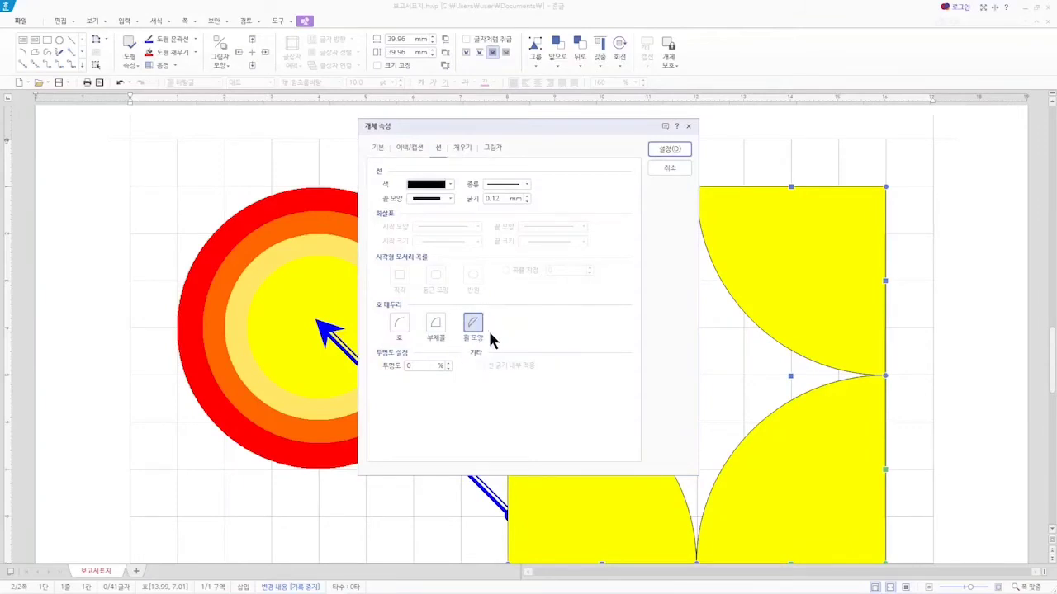
left_click(668, 153)
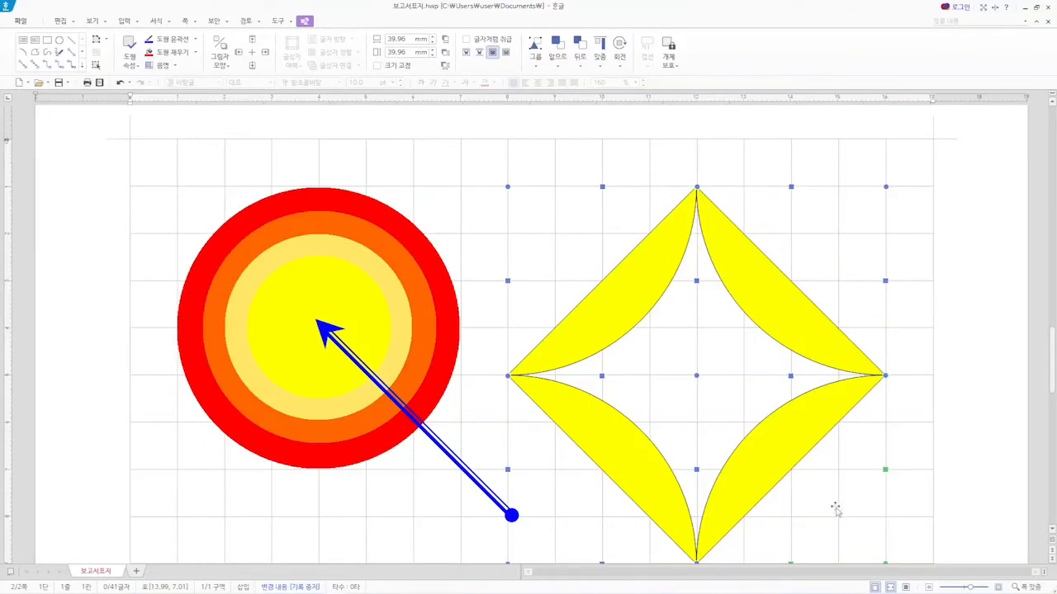
left_click(905, 508)
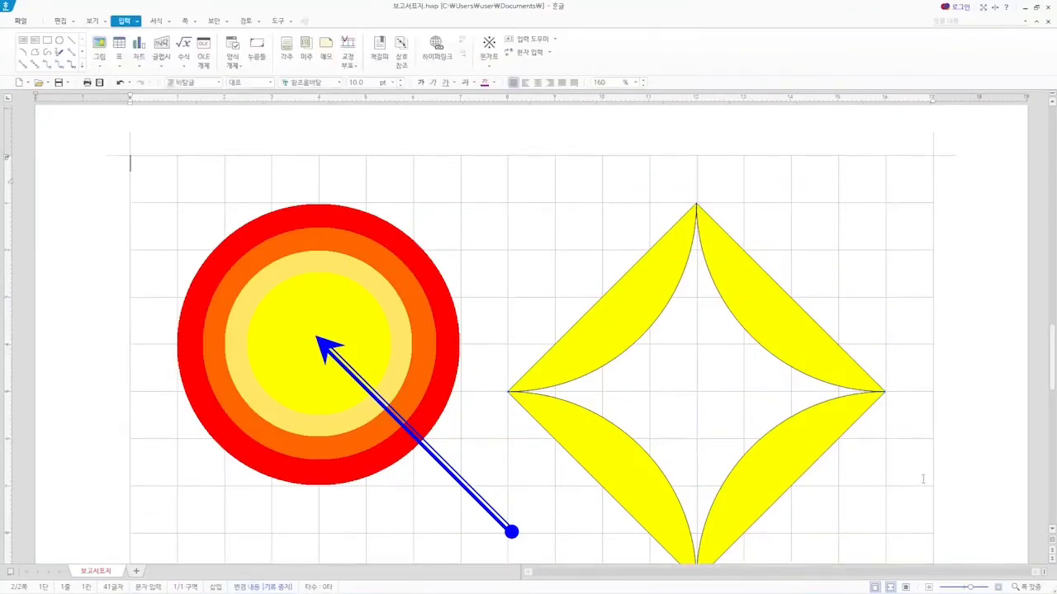
scroll(923, 478, "down", 3)
scroll(923, 478, "up", 3)
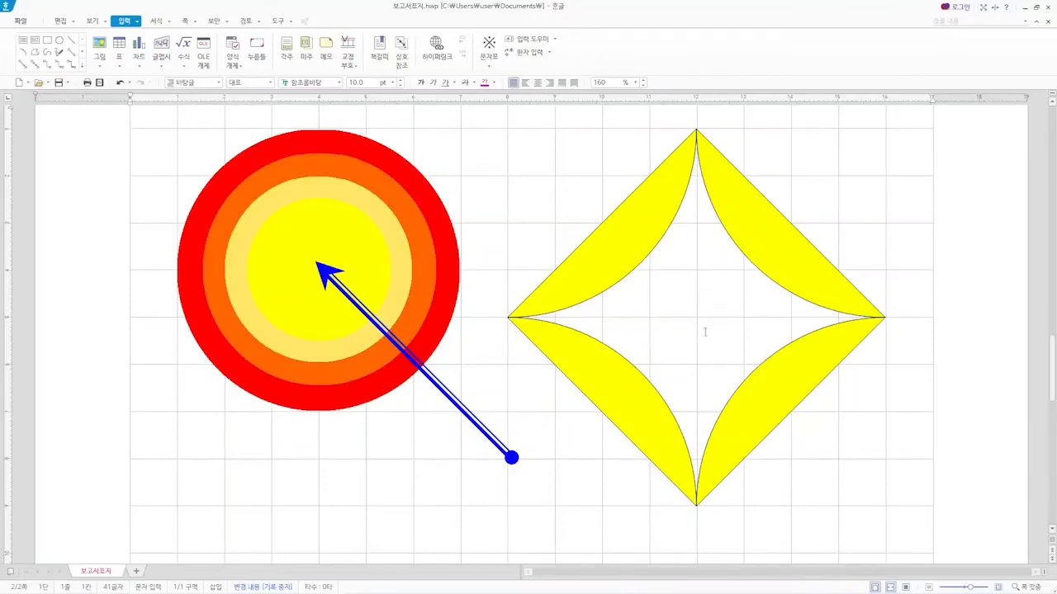
left_click(625, 243)
left_click(765, 241)
left_click(648, 398)
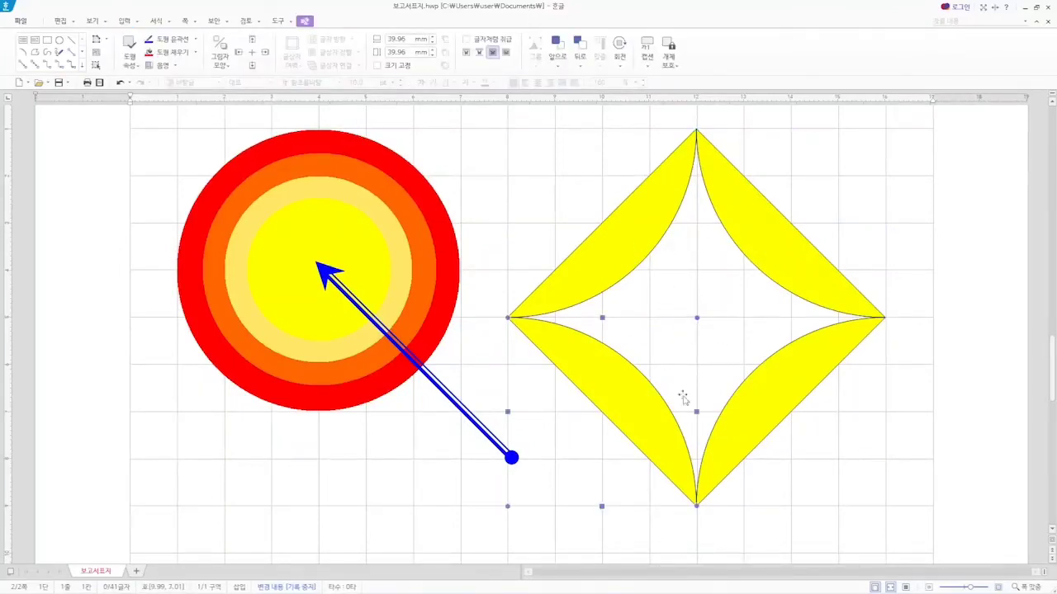
left_click(781, 397)
left_click(788, 266)
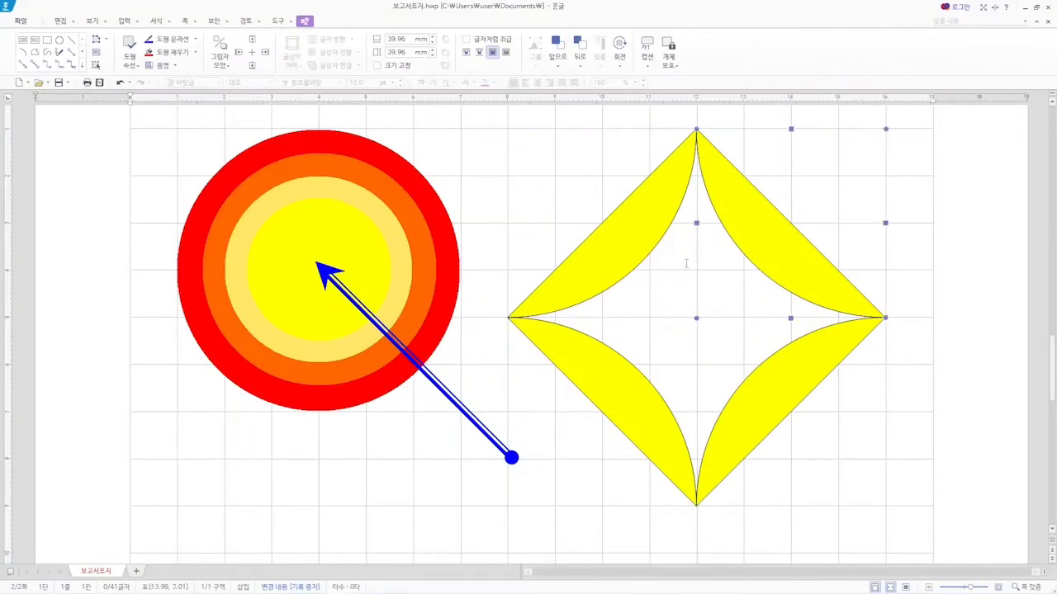
left_click(618, 251)
left_click(779, 250)
left_click(636, 392)
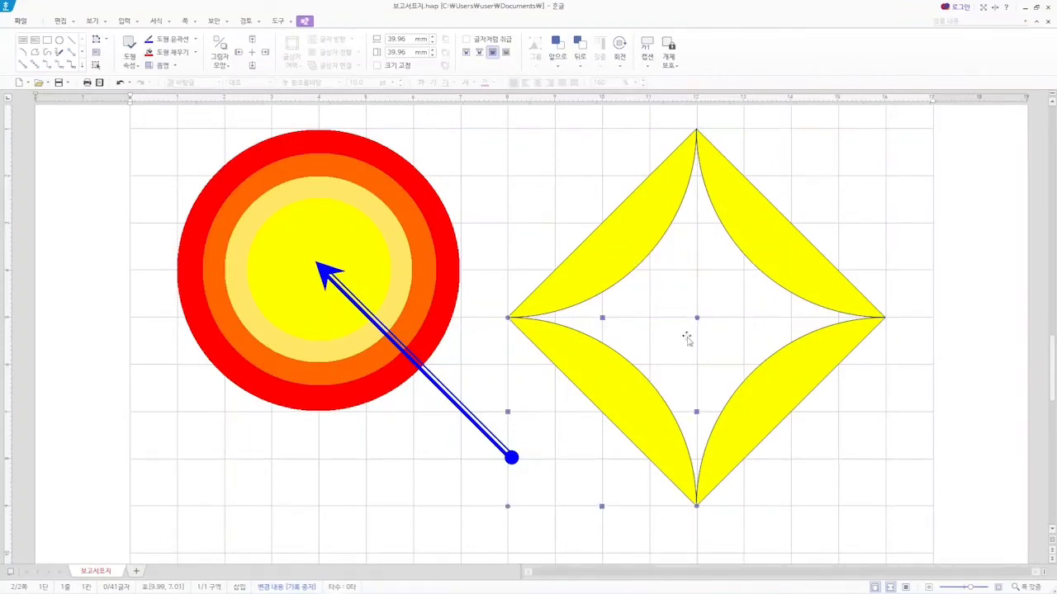
Select all four yellow arcs and group them into one object (개체 묶기).
left_click(623, 235)
left_click(767, 246, "shift")
left_click(646, 411, "shift")
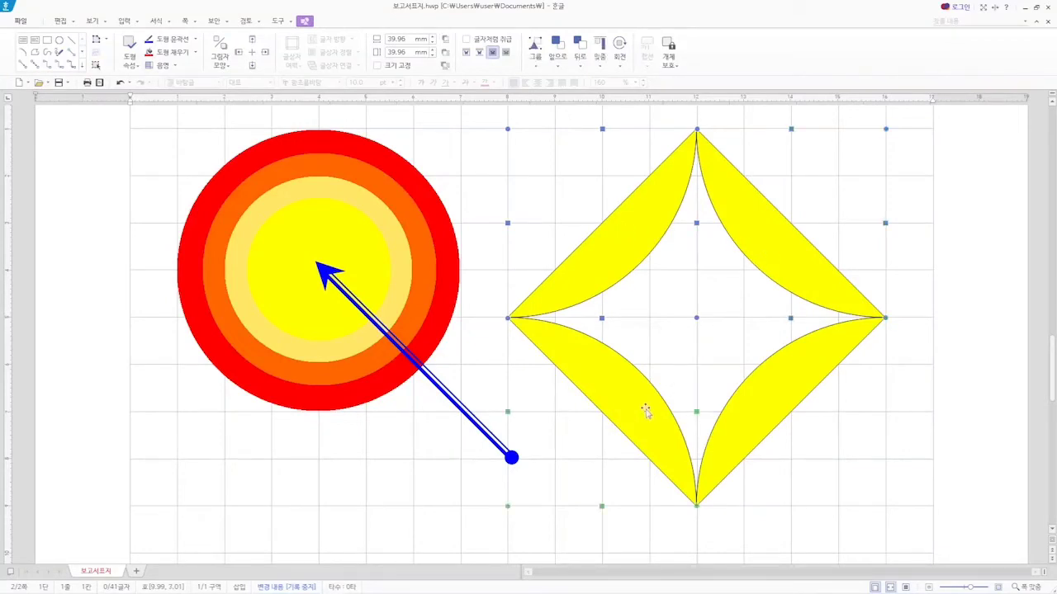
left_click(775, 390, "shift")
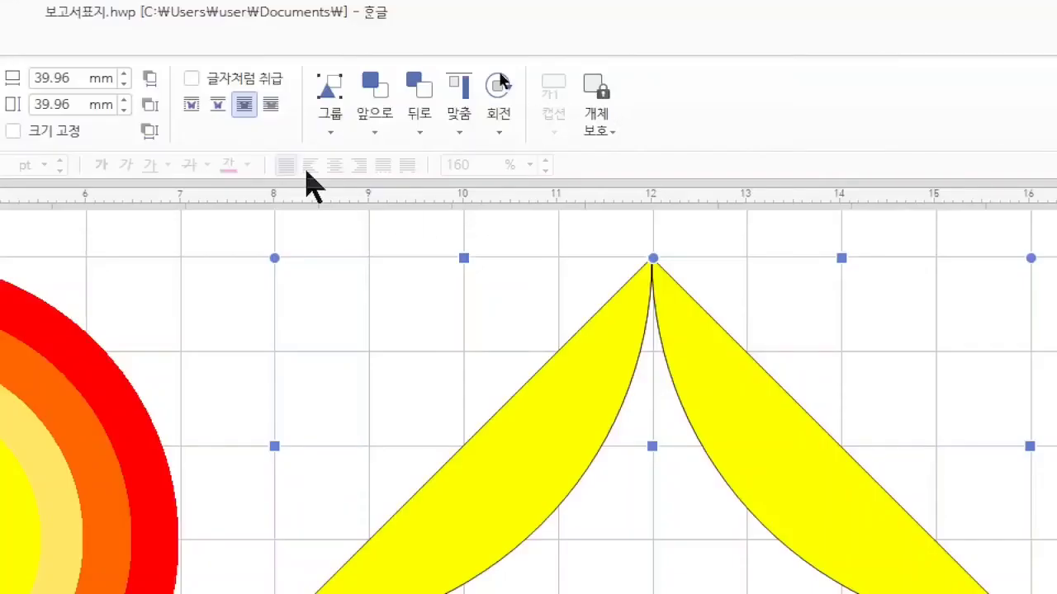
left_click(330, 134)
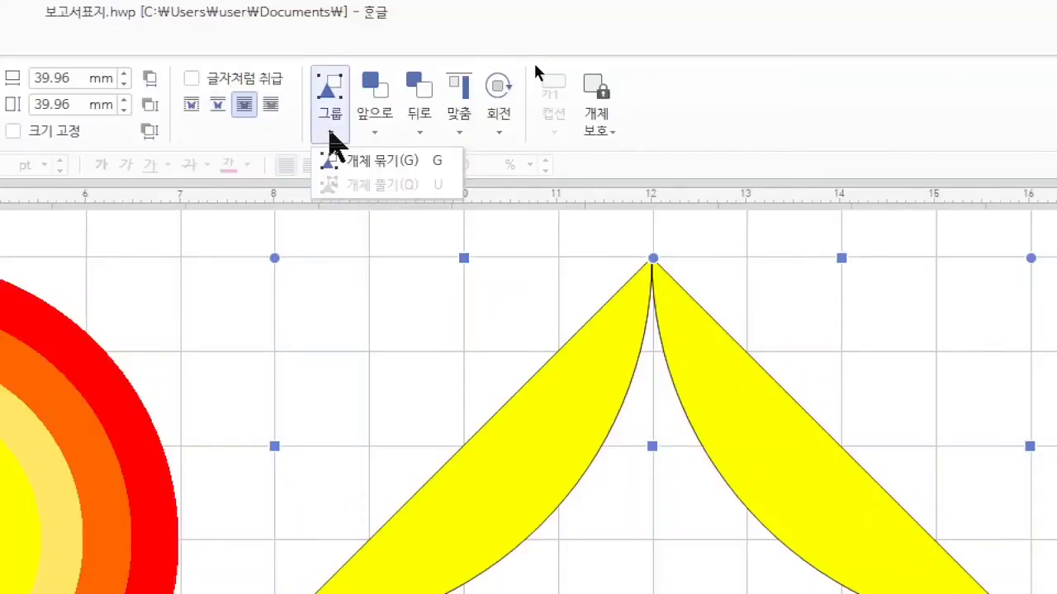
left_click(361, 165)
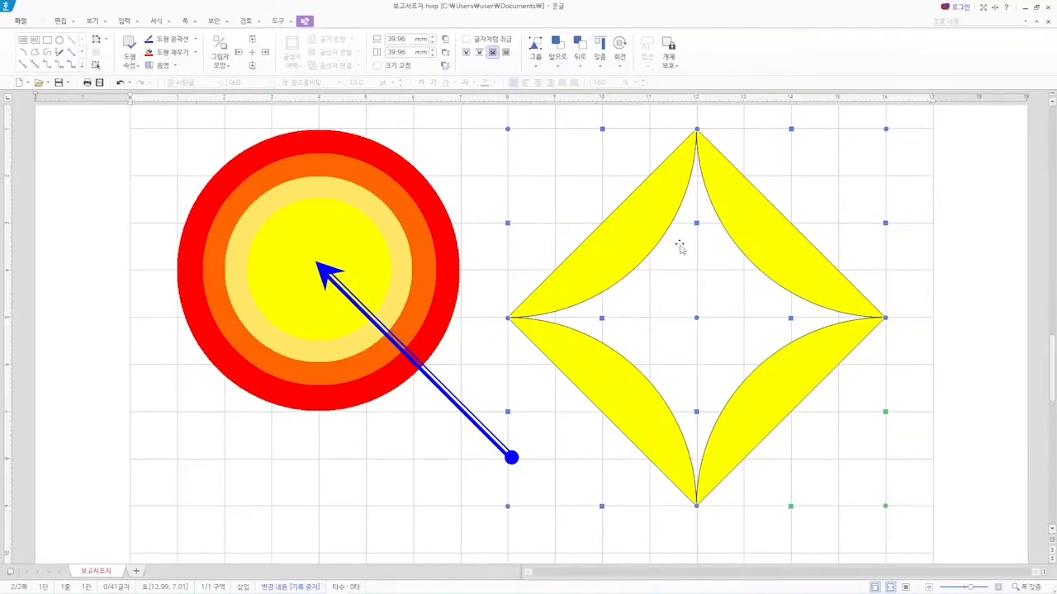
left_click(772, 375)
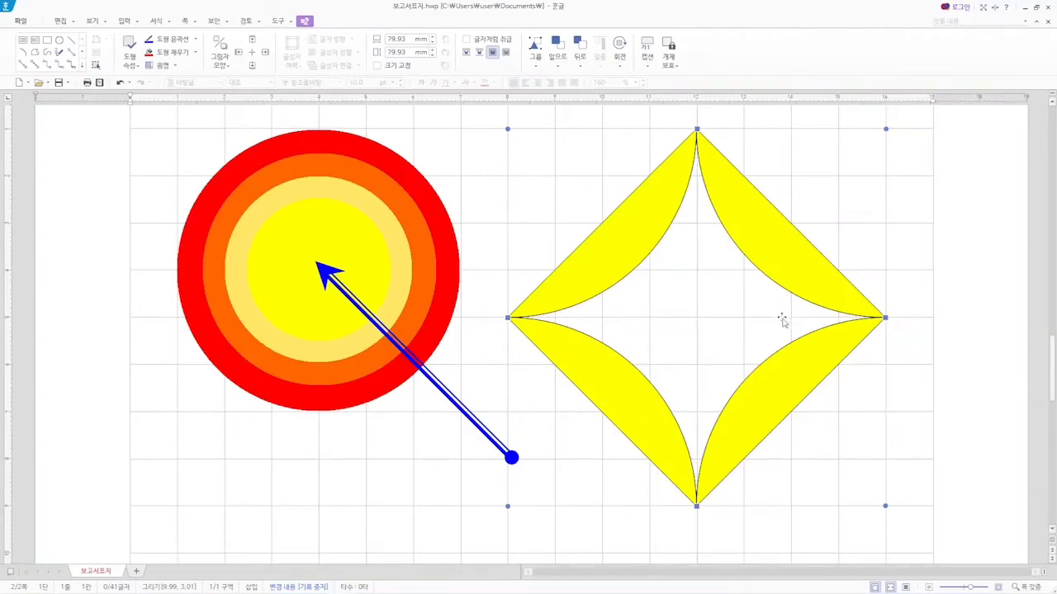
Ungroup the arc pattern (개체 풀기) and group its four arcs again.
left_click(535, 61)
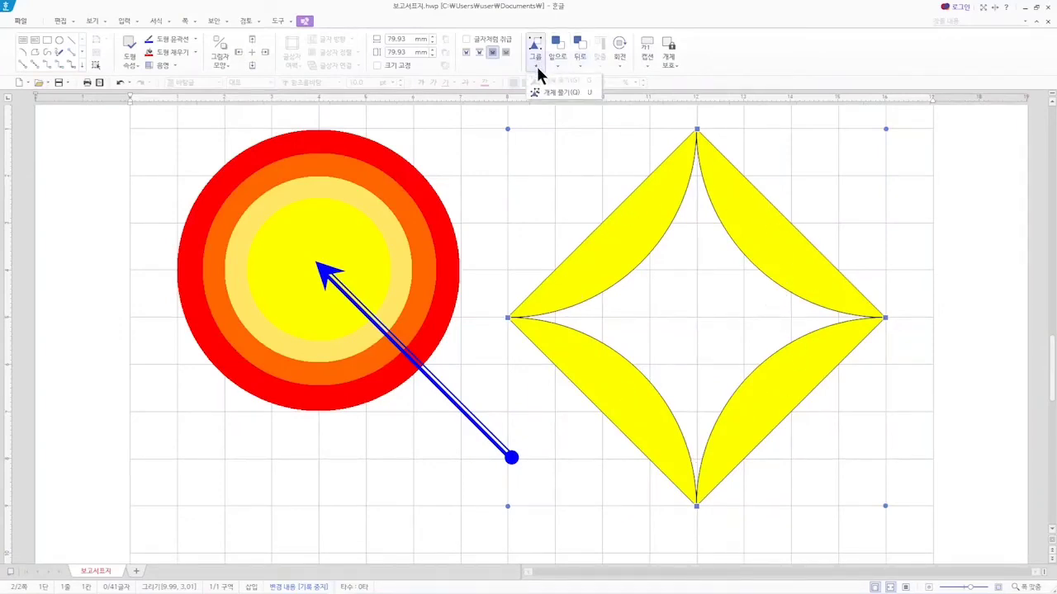
left_click(574, 89)
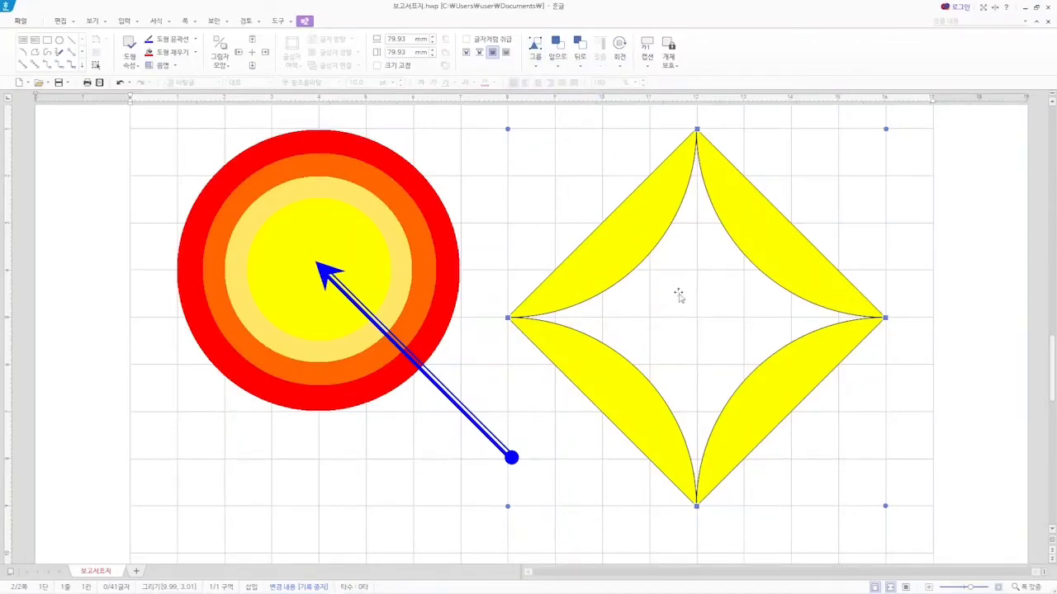
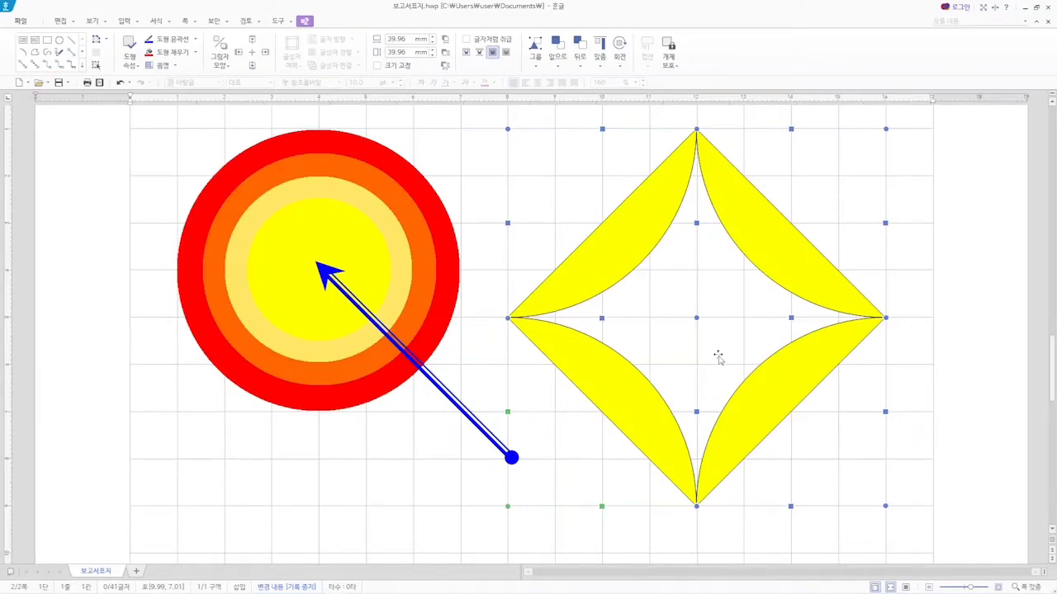
key("g")
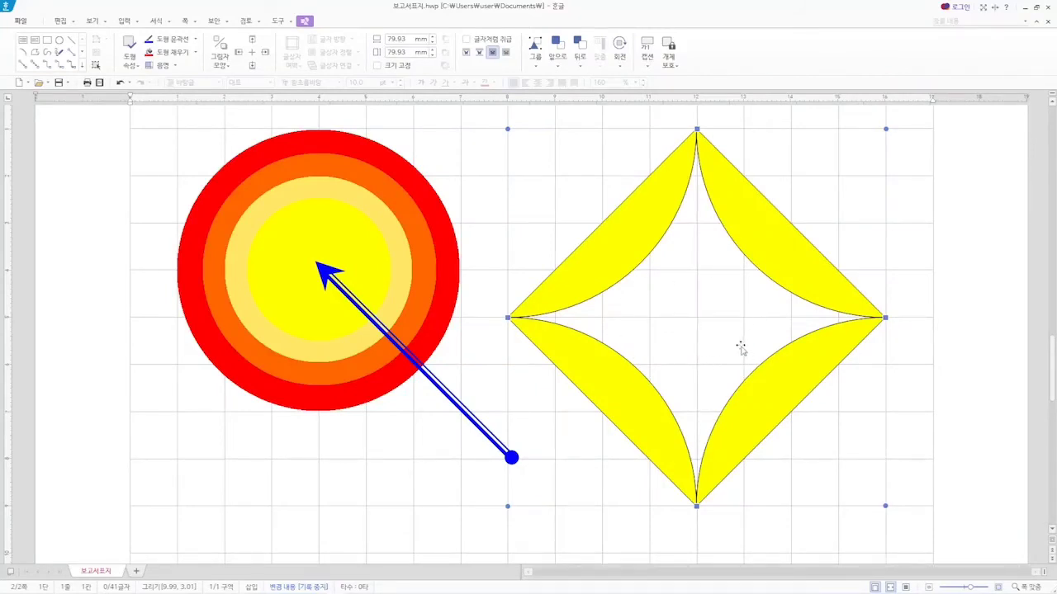
Insert a 30 × 30 mm text box reading 광주북구청 over the arc pattern and move it up toward the pattern's centre.
left_click(23, 41)
left_click(619, 303)
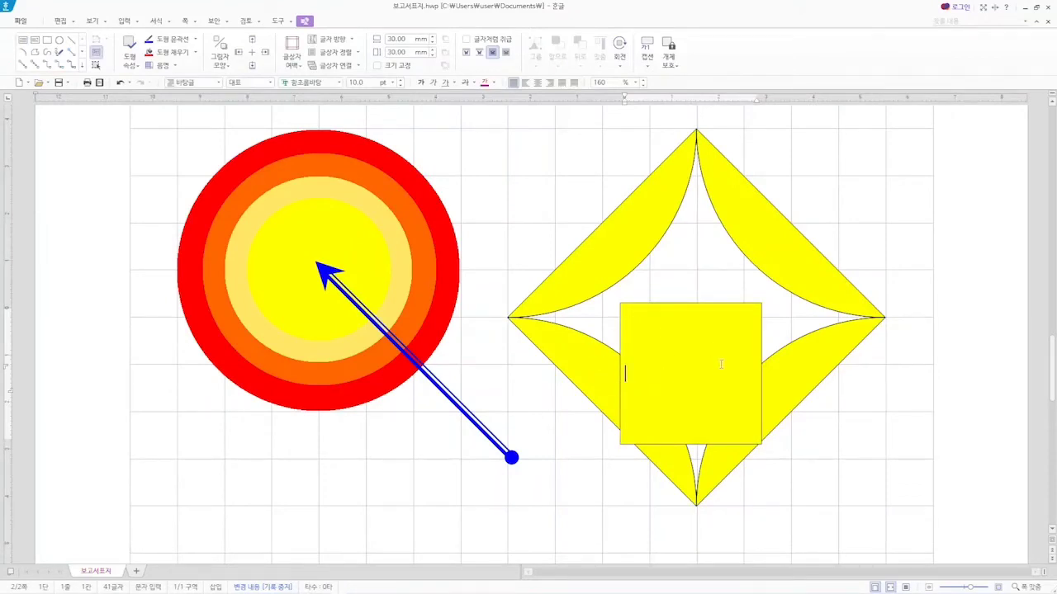
type("광주북")
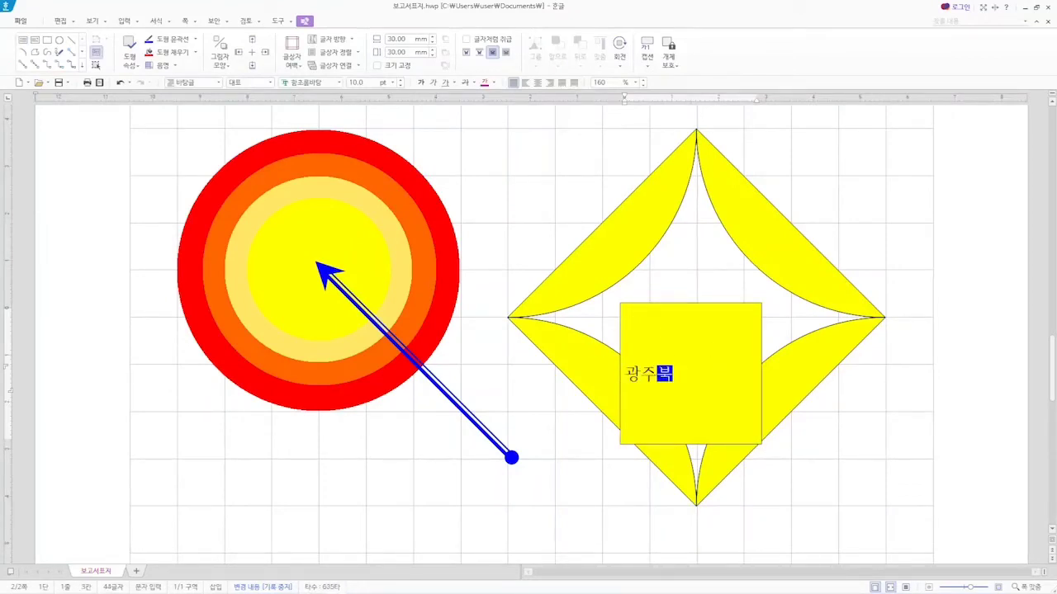
type("굿청")
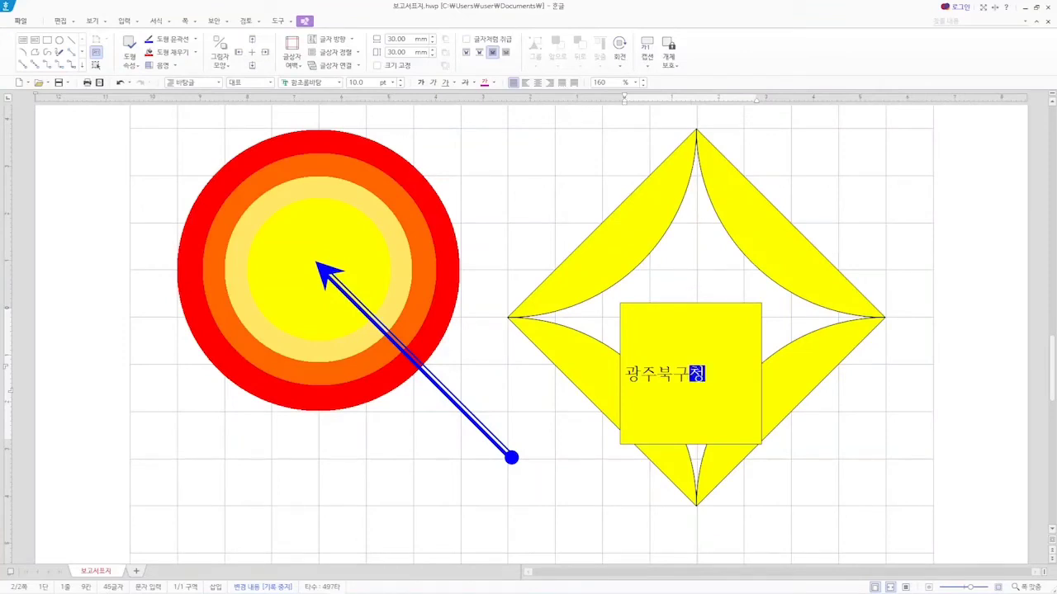
left_click(690, 303)
left_click_drag(690, 303, 694, 264)
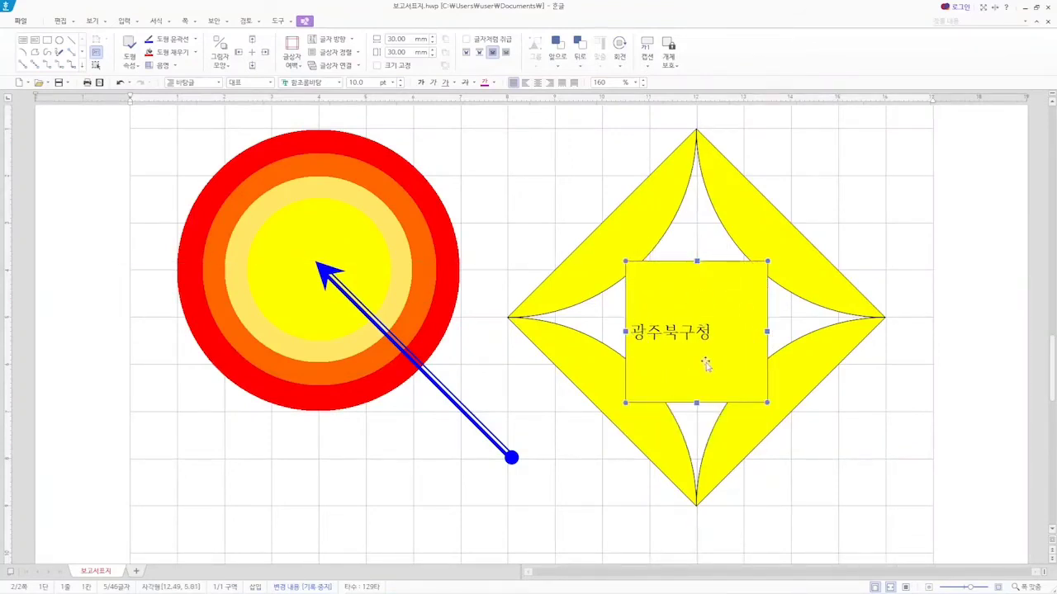
Set the text box's fill and outline to 없음 and move it slightly up to centre it vertically in the arc pattern.
left_click(194, 52)
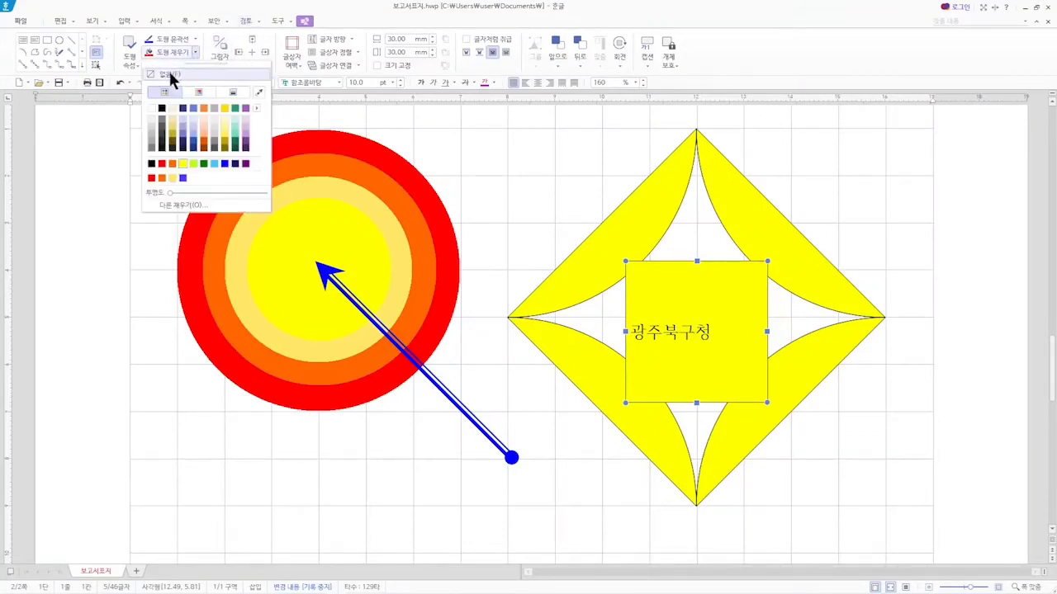
left_click(171, 79)
left_click(195, 39)
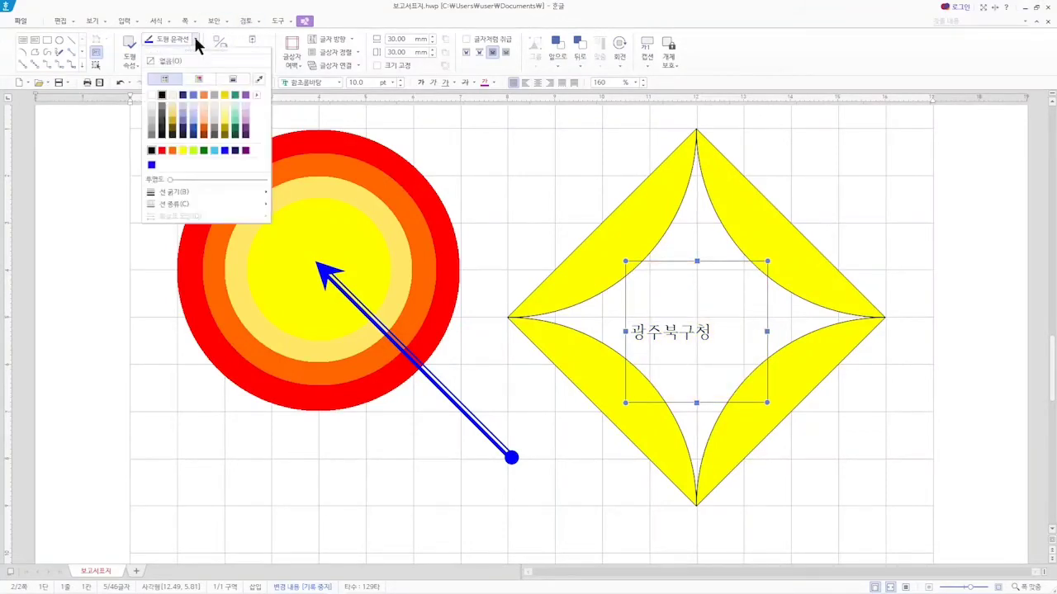
left_click(183, 61)
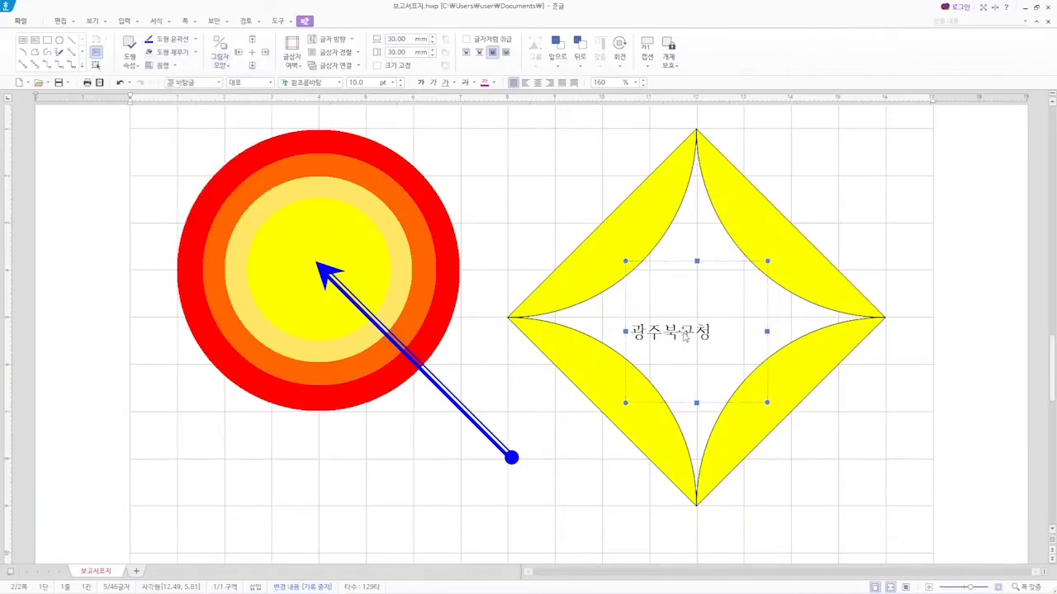
left_click_drag(687, 331, 684, 317)
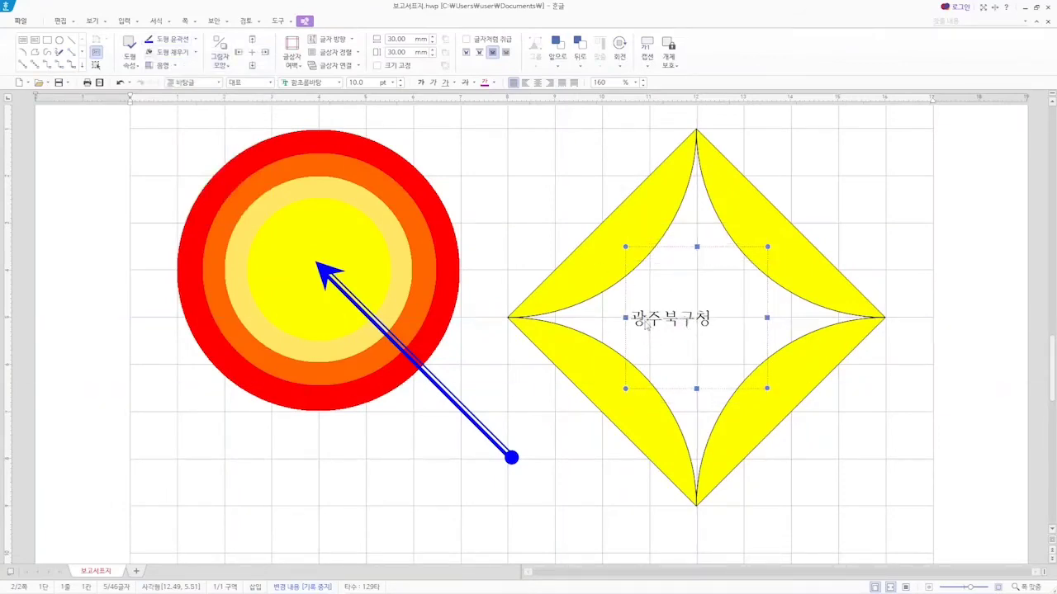
left_click(907, 414)
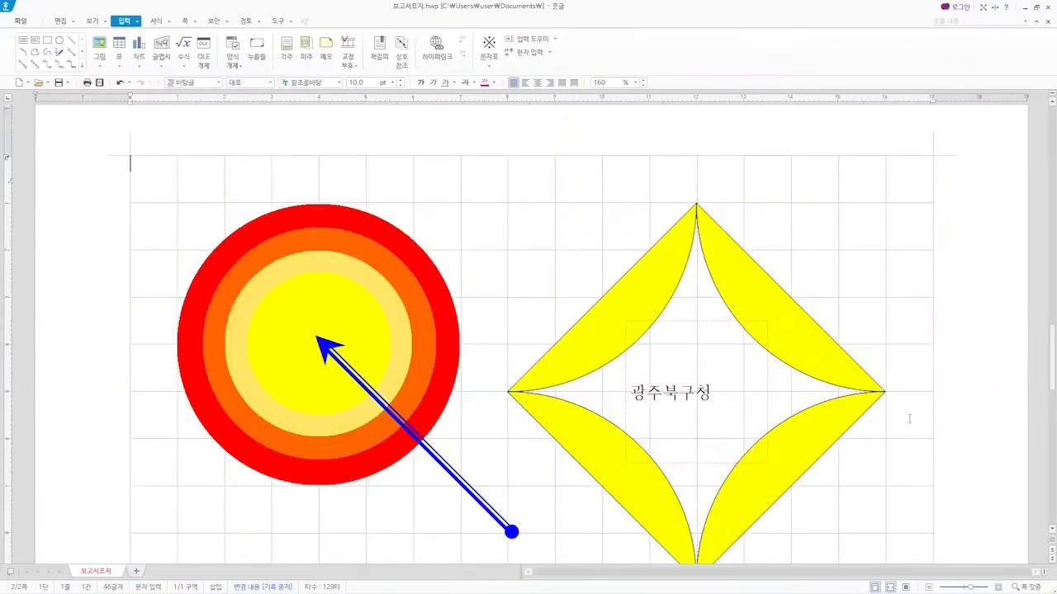
Set the text 광주북구청 to the 한컴 윤고딕 250 font at 18 pt.
left_click_drag(713, 392, 632, 394)
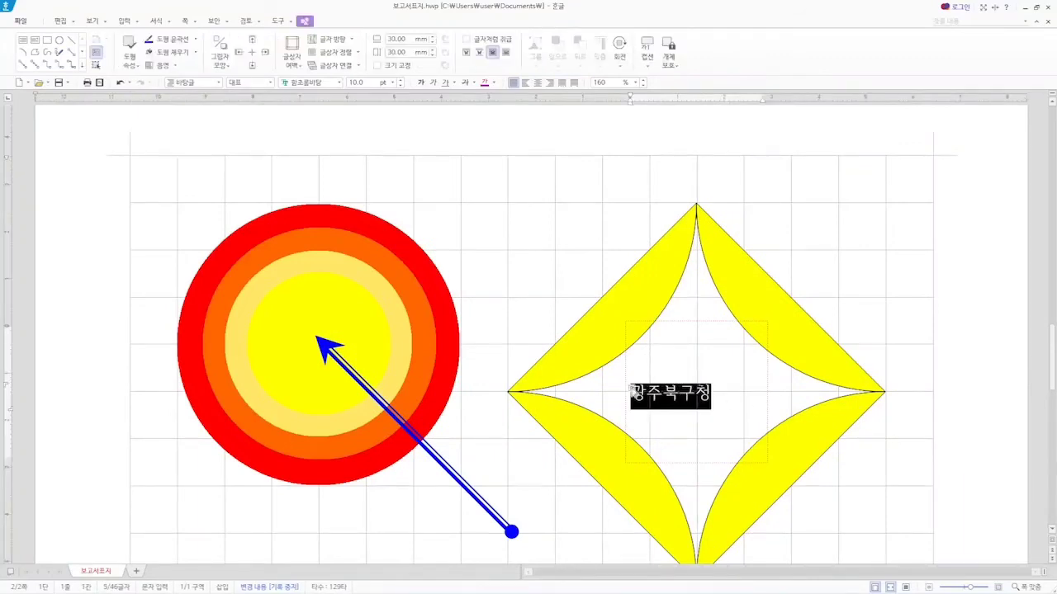
left_click(338, 82)
left_click(386, 206)
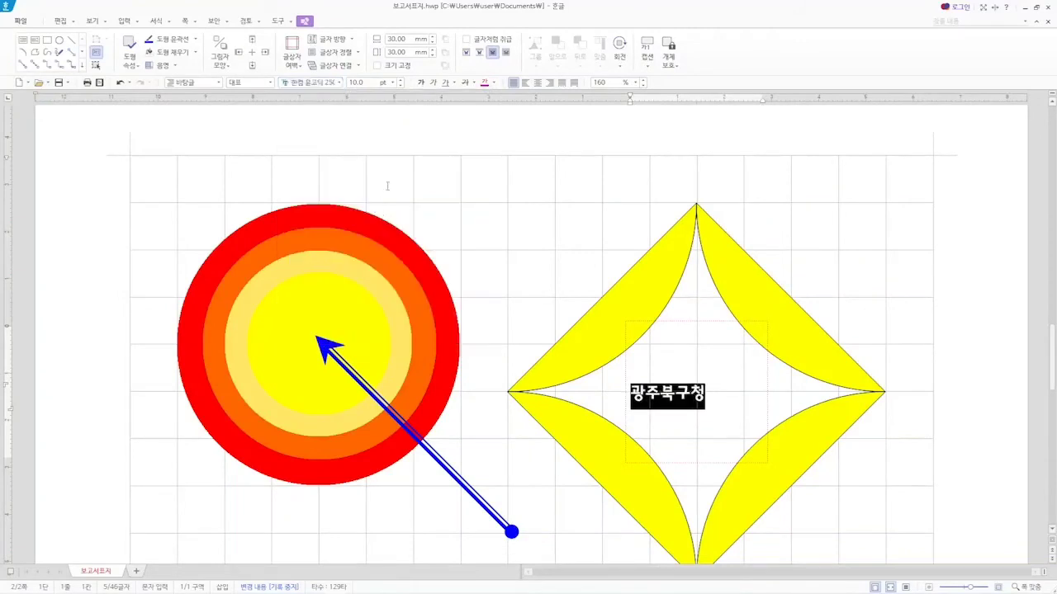
left_click(399, 79)
left_click(399, 79)
left_click(400, 79)
left_click(400, 79)
left_click(399, 80)
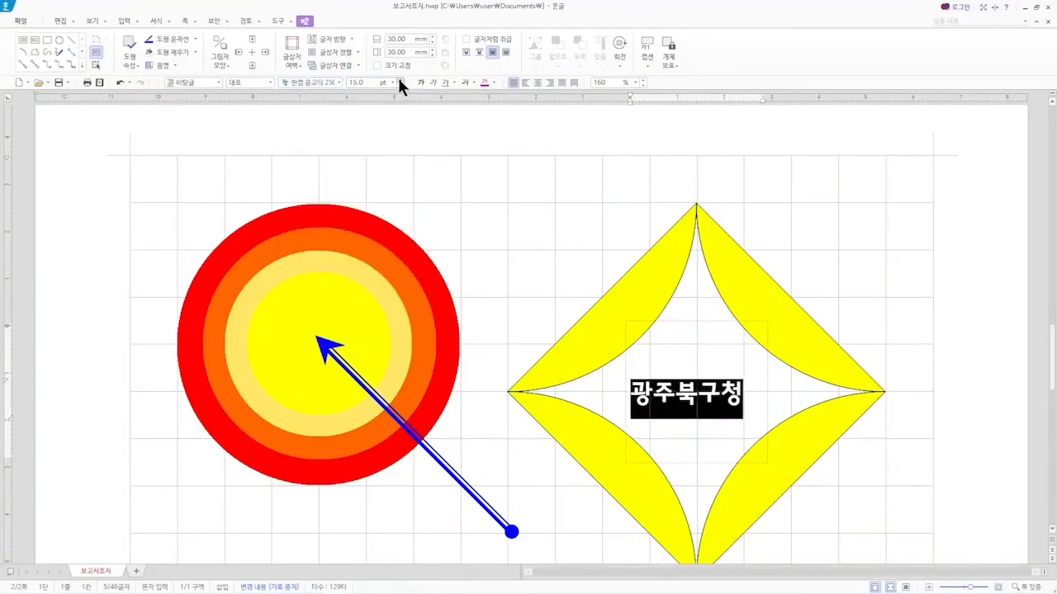
left_click(400, 79)
left_click(400, 79)
left_click(399, 79)
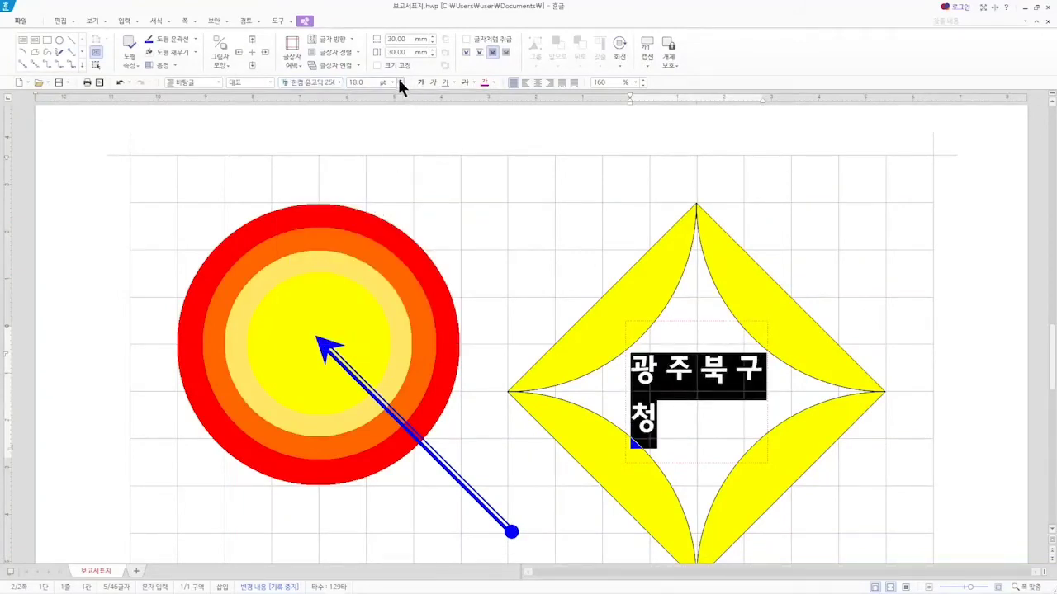
Widen the text box on both sides to about 49 mm and set its text size to 24 pt.
left_click(628, 397)
left_click_drag(625, 391, 585, 390)
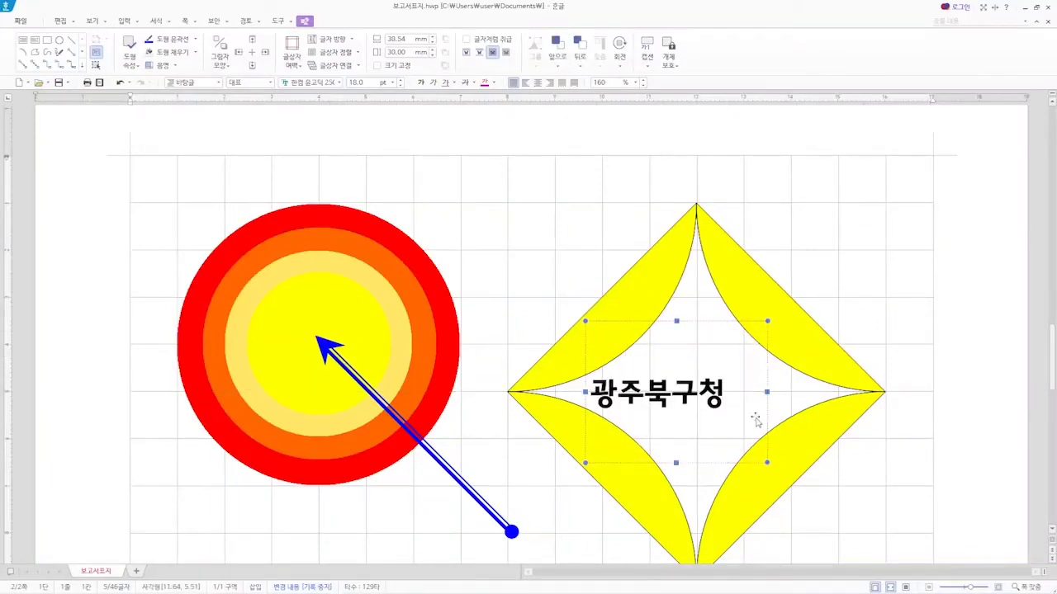
left_click_drag(785, 394, 817, 393)
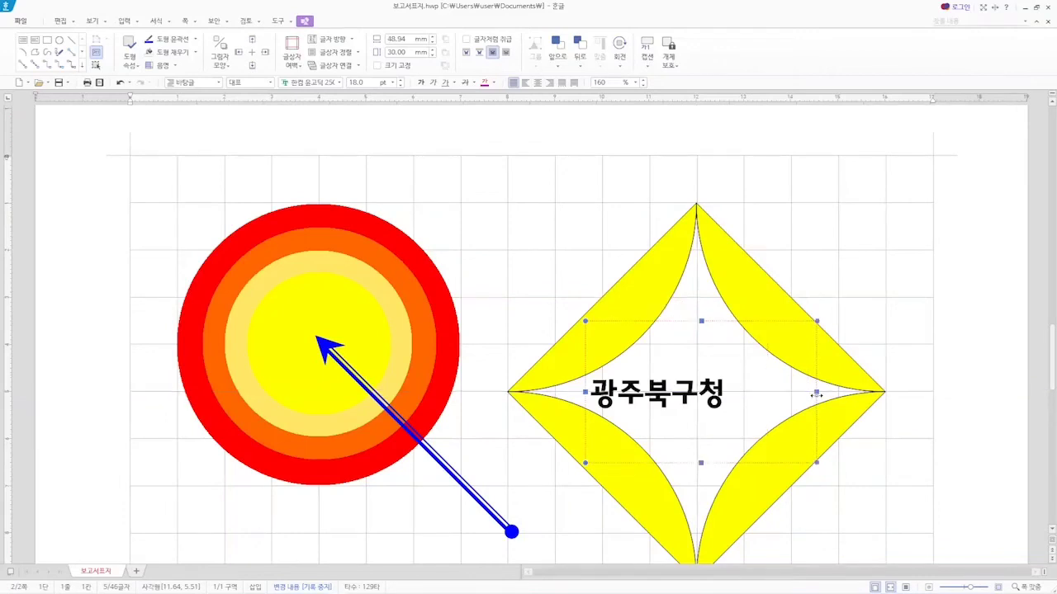
left_click(400, 80)
left_click(401, 80)
left_click(400, 80)
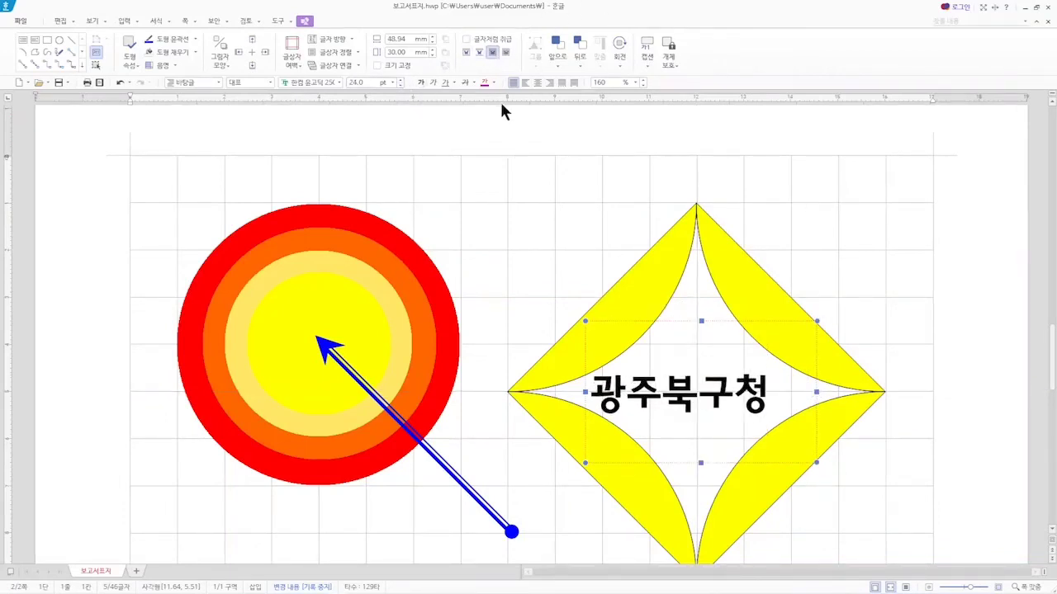
Centre-align the text 광주북구청 and colour it green, then deselect the text box.
left_click(539, 83)
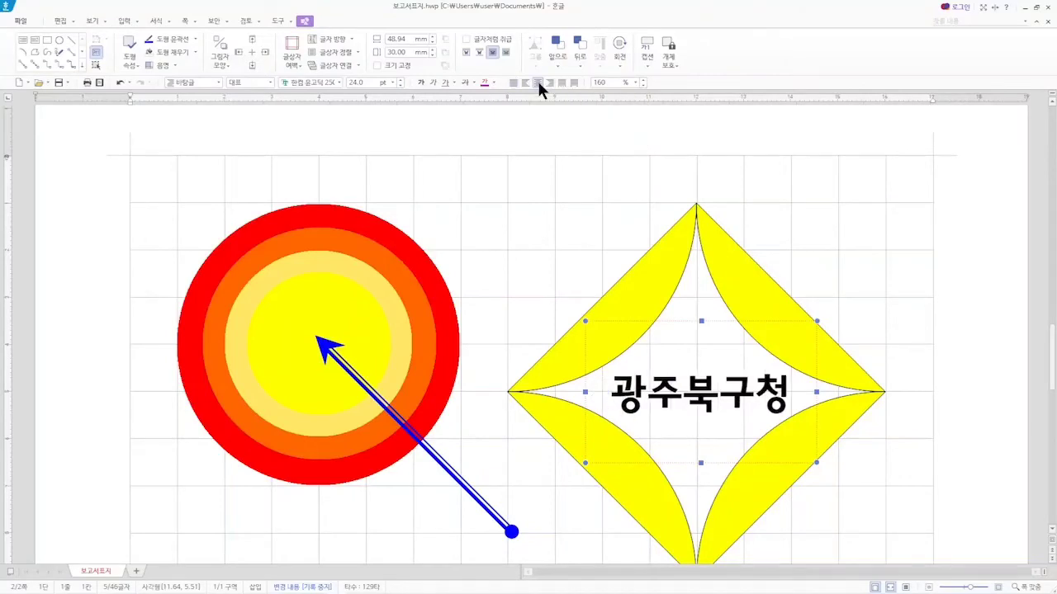
left_click(494, 83)
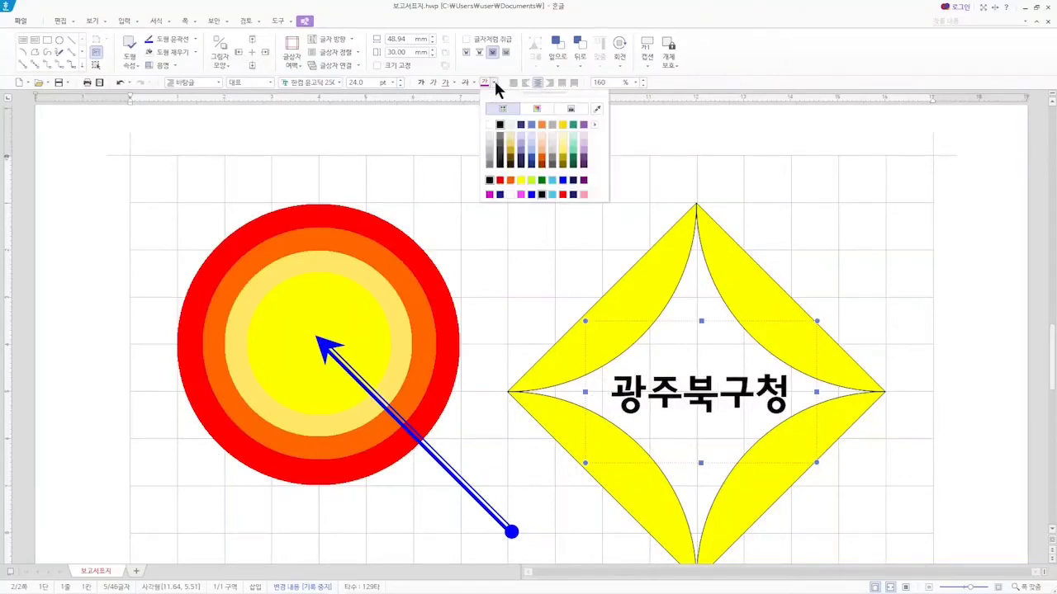
left_click(541, 180)
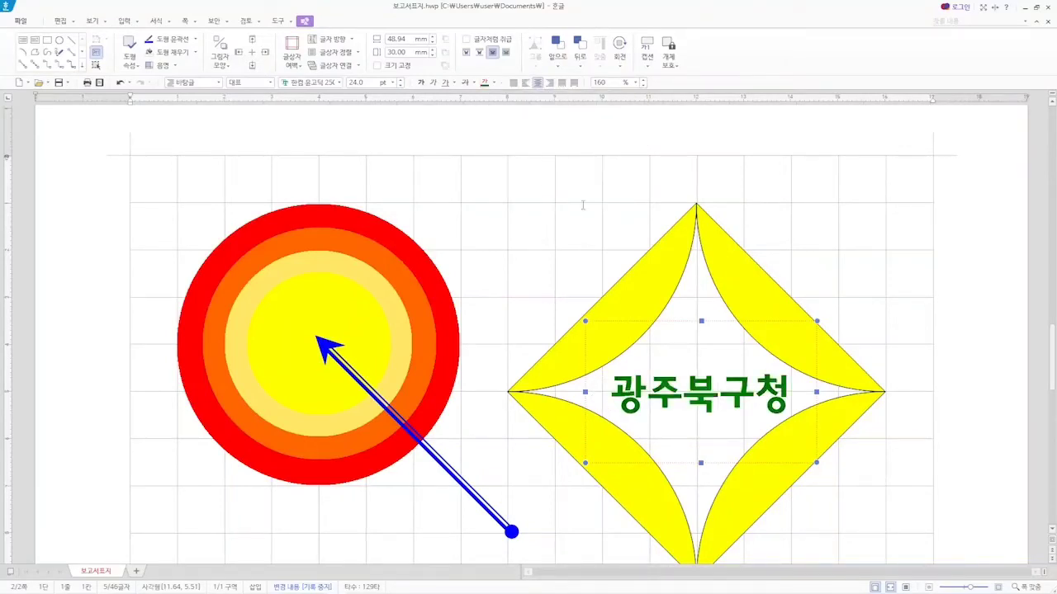
left_click(870, 505)
scroll(895, 476, "down", 2)
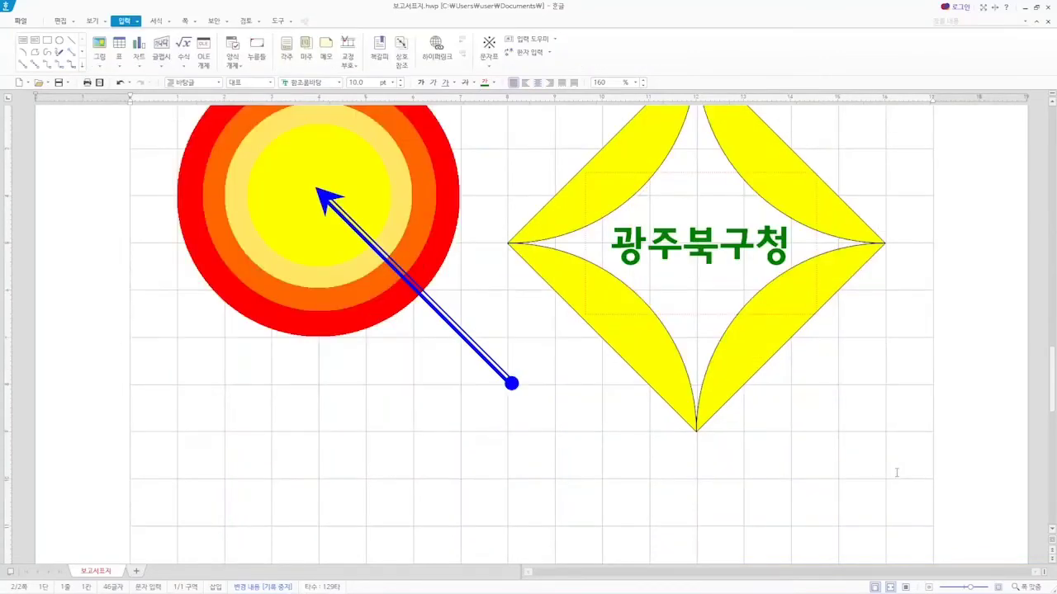
scroll(896, 471, "up", 1)
scroll(896, 471, "up", 1)
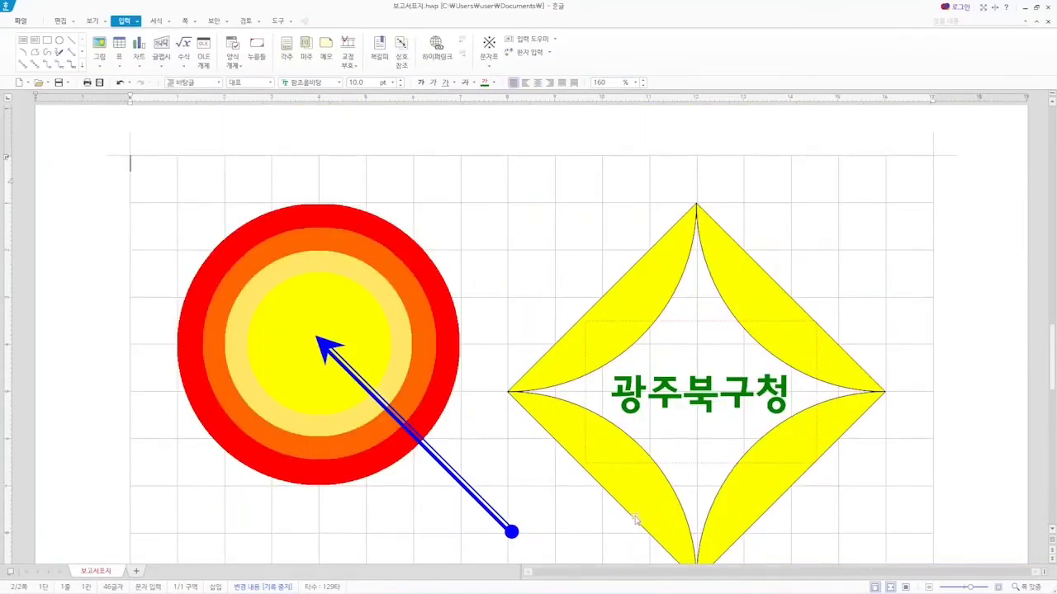
scroll(766, 229, "down", 2)
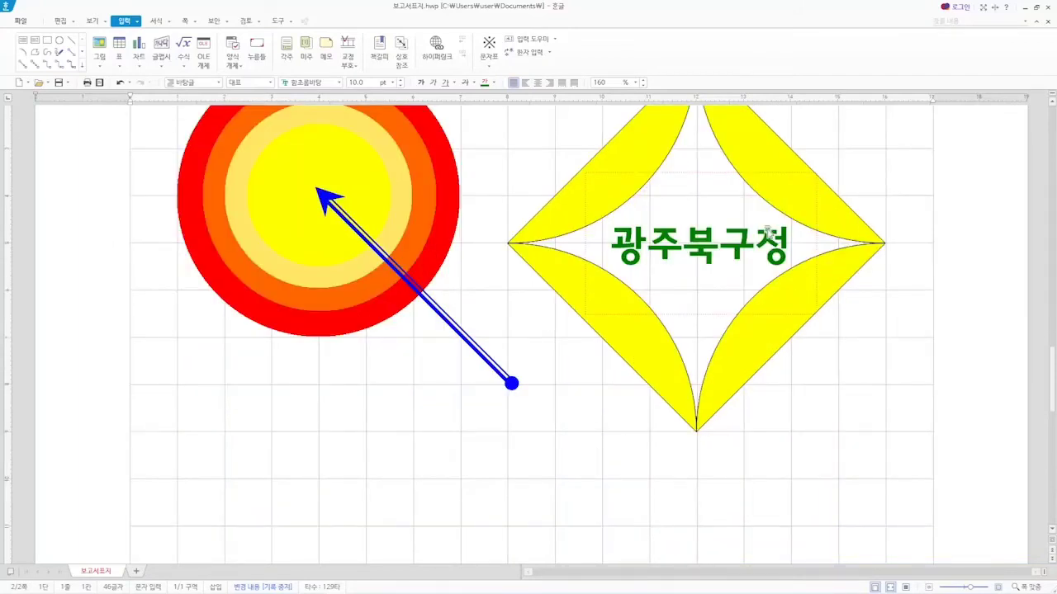
scroll(766, 231, "up", 2)
scroll(768, 234, "down", 1)
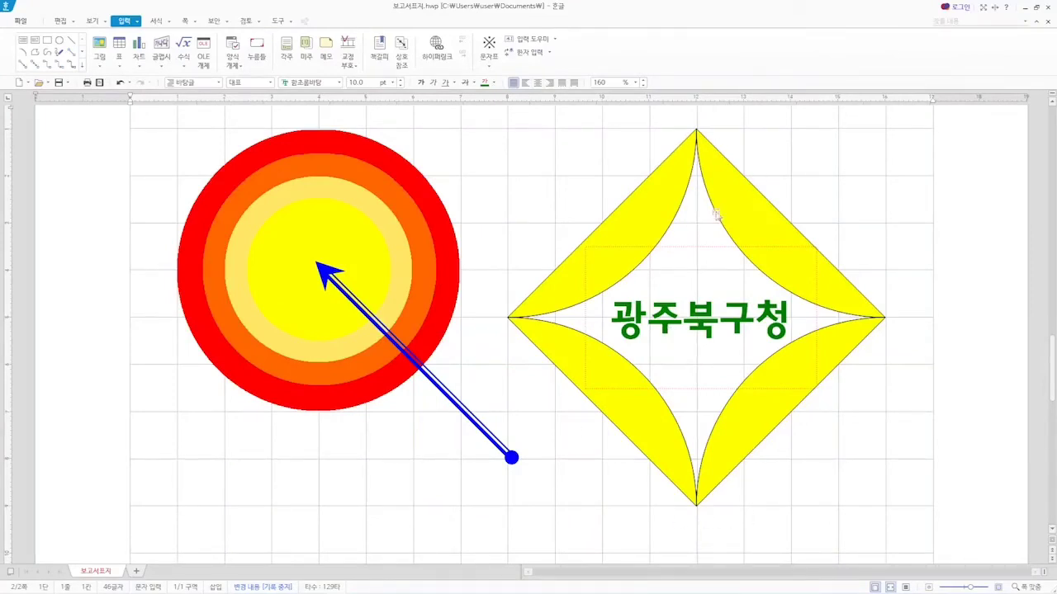
Group the arc pattern with the 광주북구청 text box and move the combined object slightly up and to the left.
left_click(657, 178)
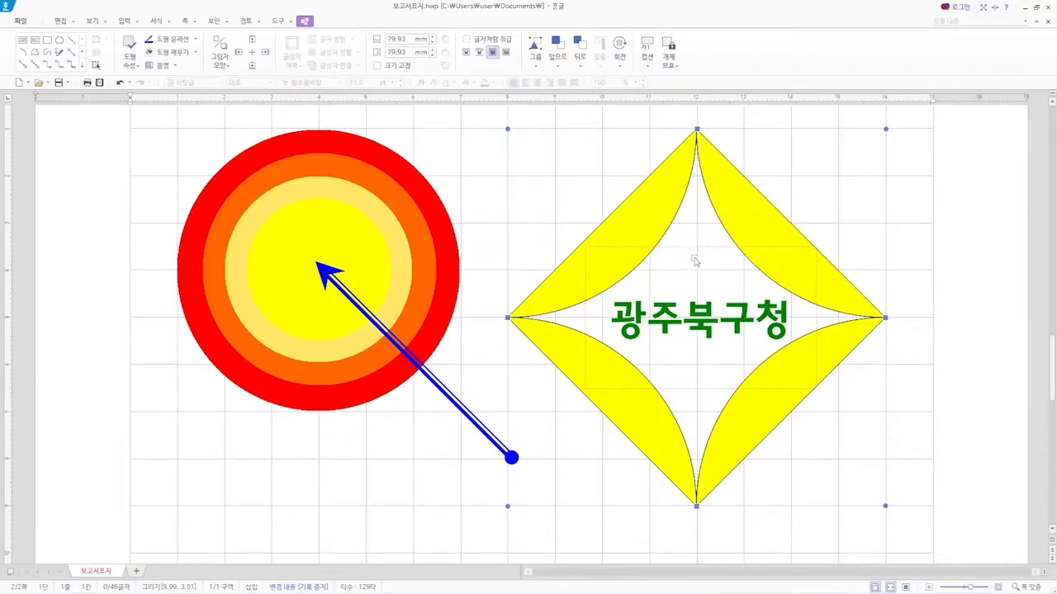
left_click(685, 248)
left_click(685, 247)
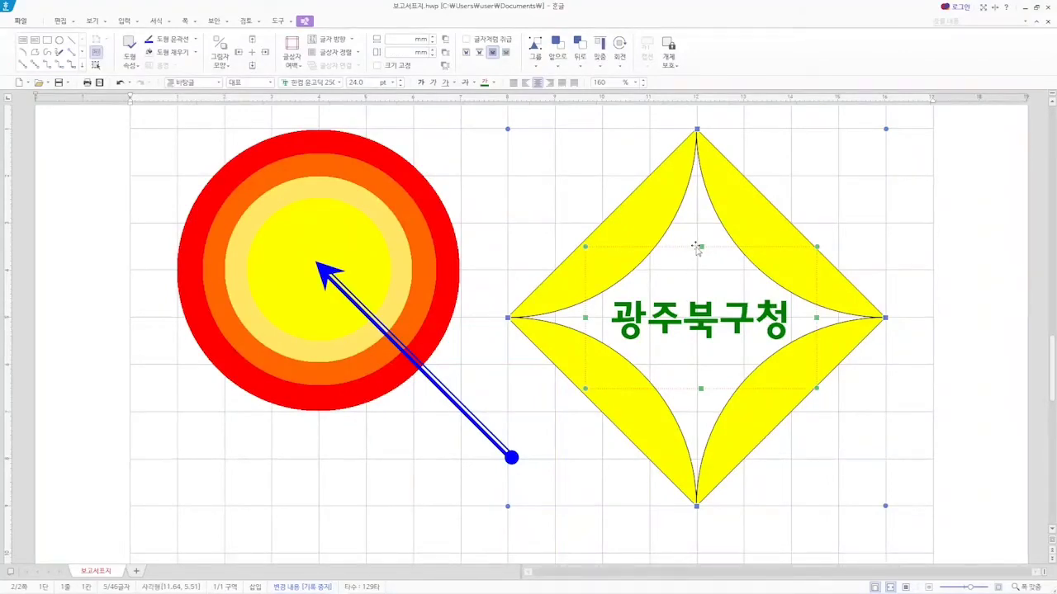
key("Escape")
mouse_move(748, 216)
left_mouse_down()
mouse_move(723, 266)
mouse_move(578, 272)
mouse_move(727, 195)
mouse_move(743, 201)
left_mouse_up()
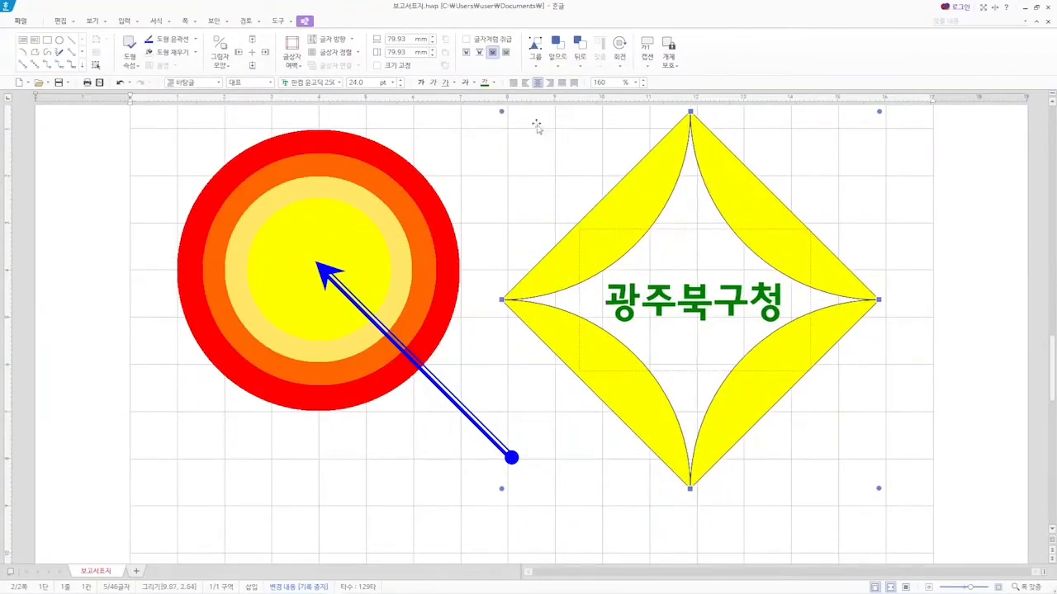
Try to shrink the grouped emblem from its upper-left corner to about 60 by 58 mm, and undo the resize.
left_click_drag(501, 111, 596, 213)
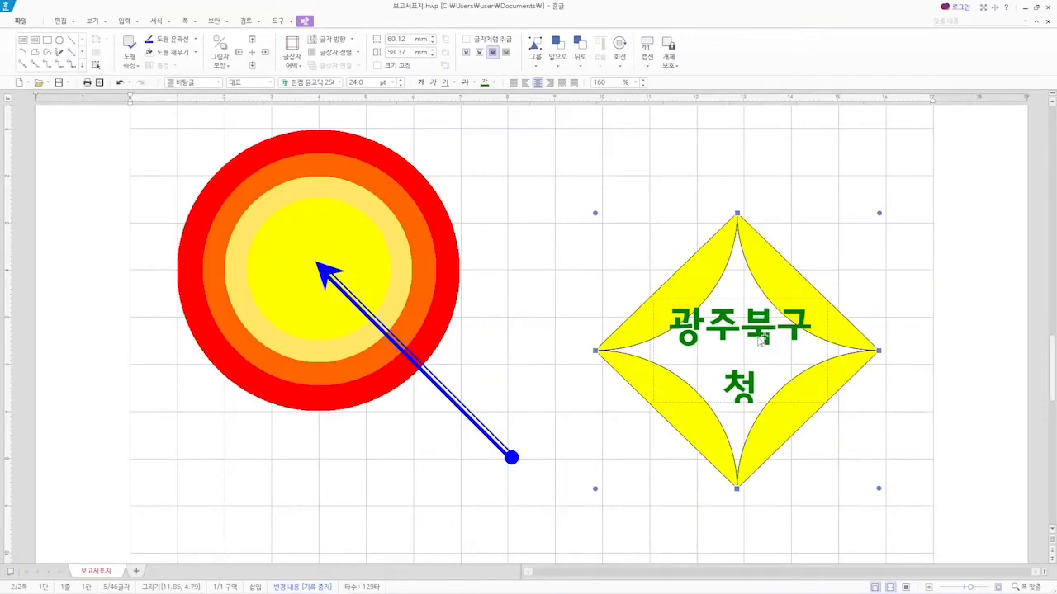
key("ctrl+z")
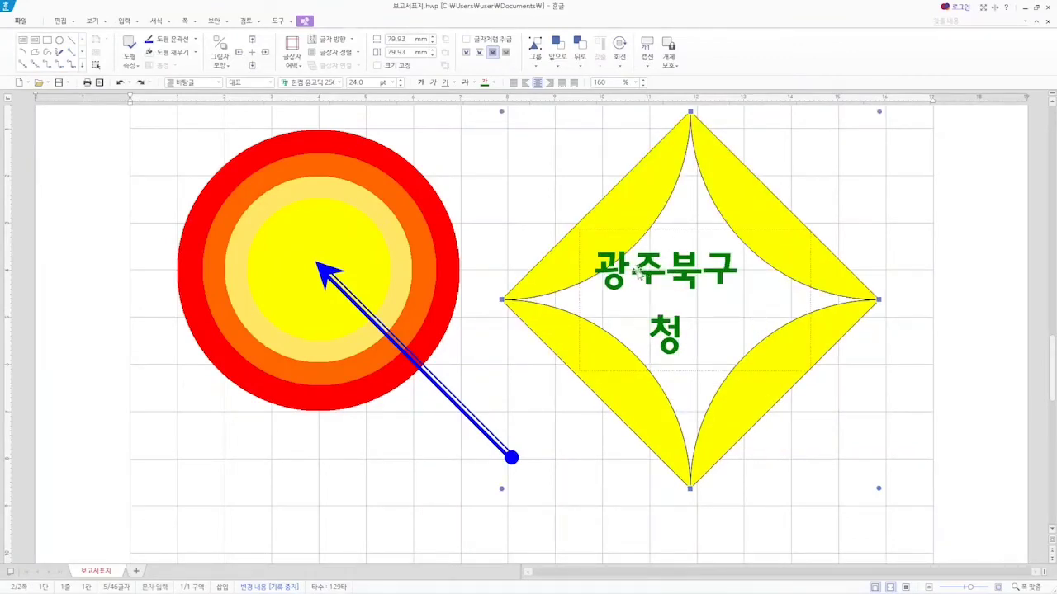
Set the text 광주북구청 inside the emblem to 23 pt and deselect it.
left_click(908, 421)
left_click_drag(609, 340, 723, 415)
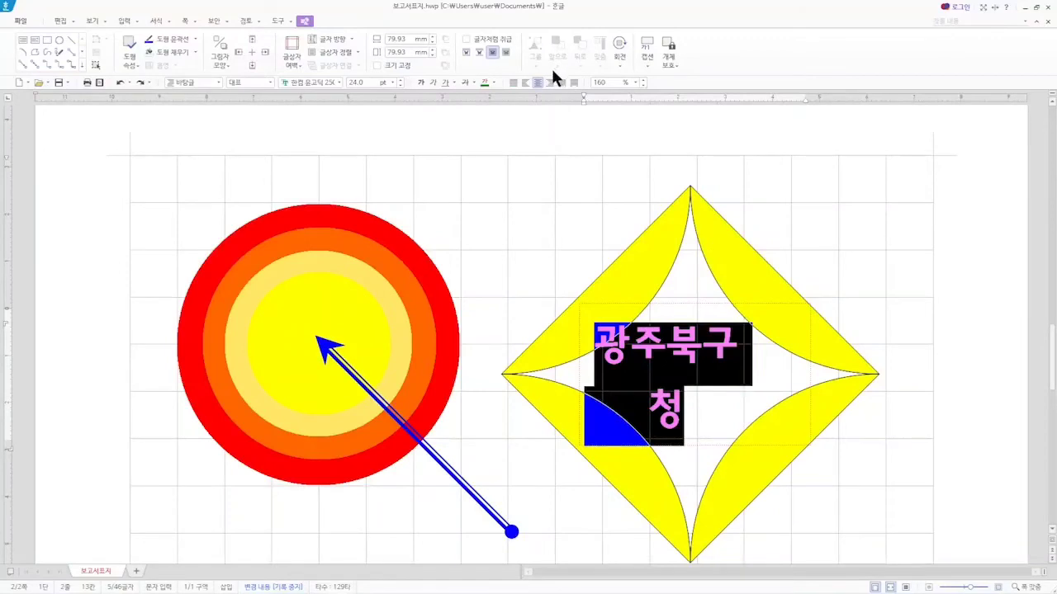
left_click(400, 85)
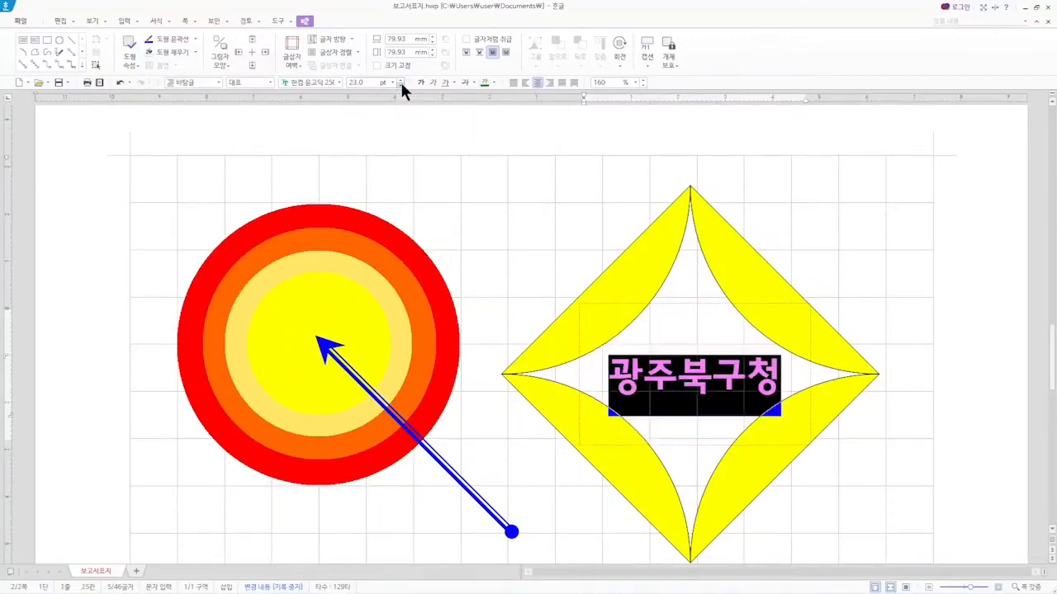
left_click(916, 412)
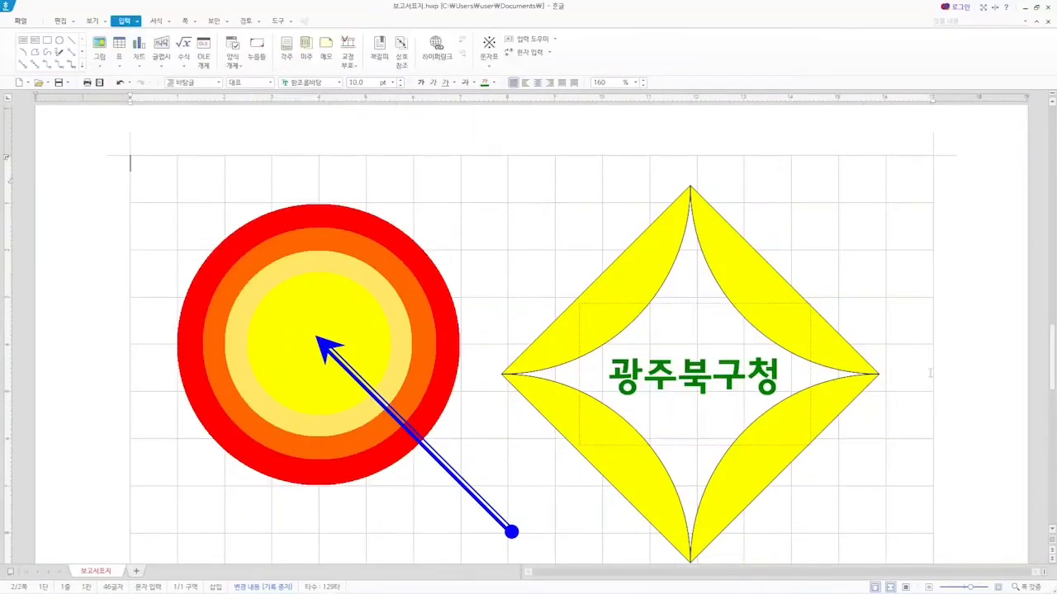
Draw a triangle about 60 mm wide and 30 mm high with a level base as a polygon below the circles, and delete it.
scroll(929, 372, "down", 3)
scroll(929, 371, "up", 2)
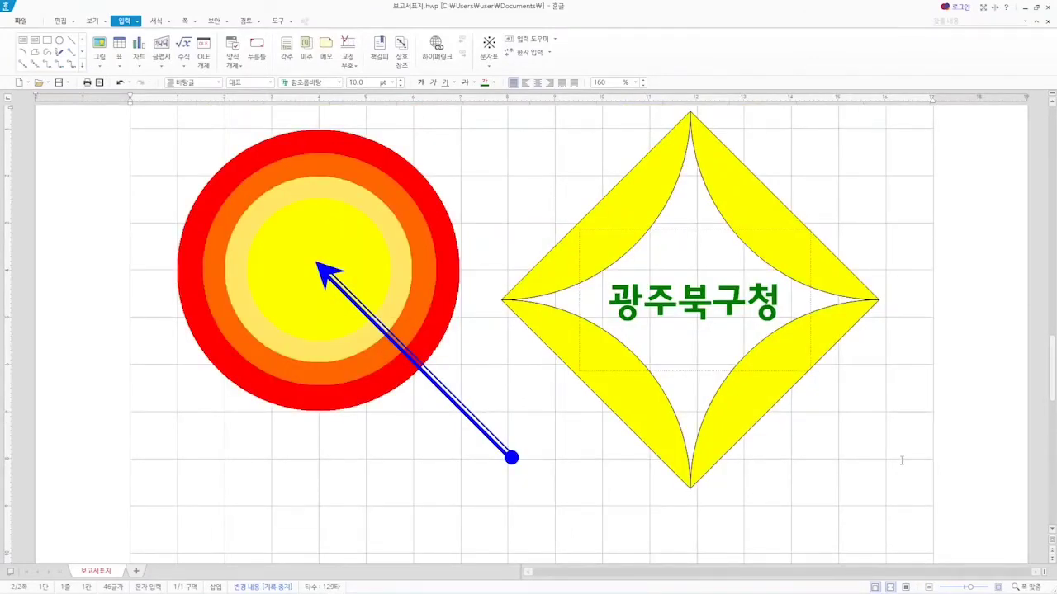
scroll(901, 460, "up", 2)
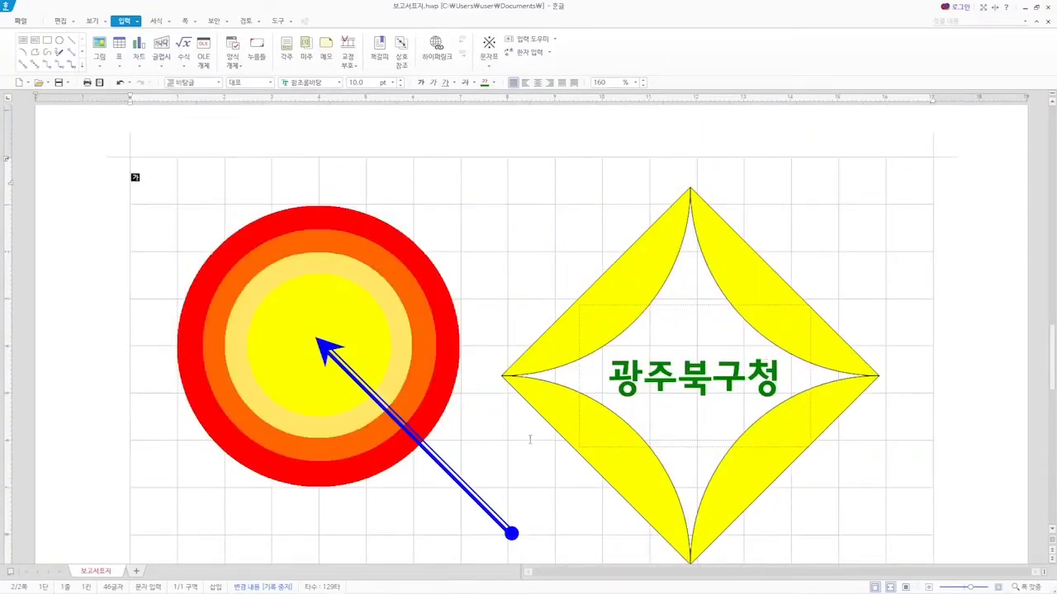
scroll(364, 475, "down", 6)
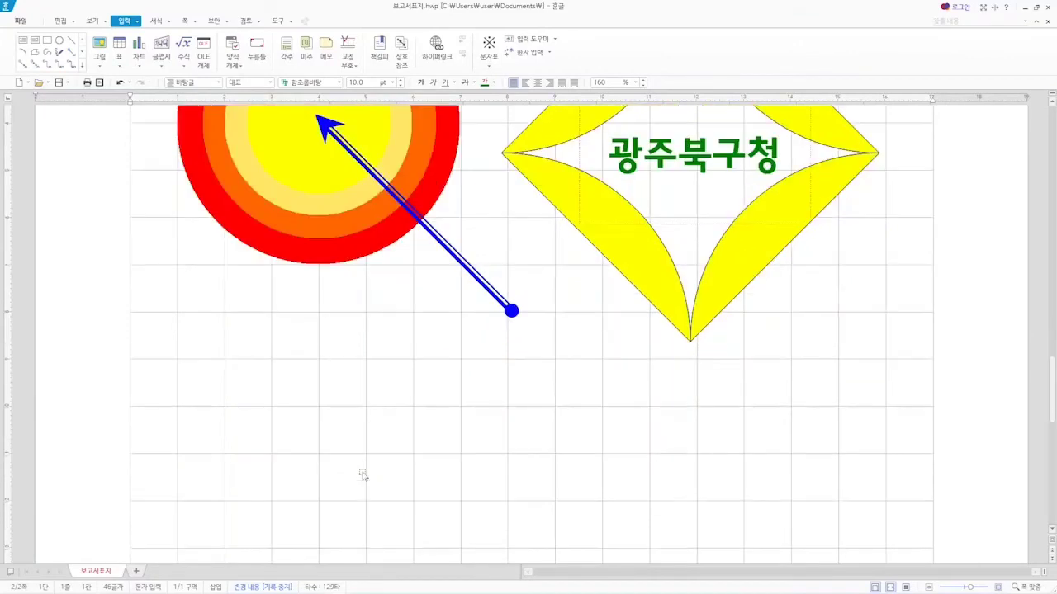
scroll(363, 475, "down", 4)
scroll(364, 475, "down", 2)
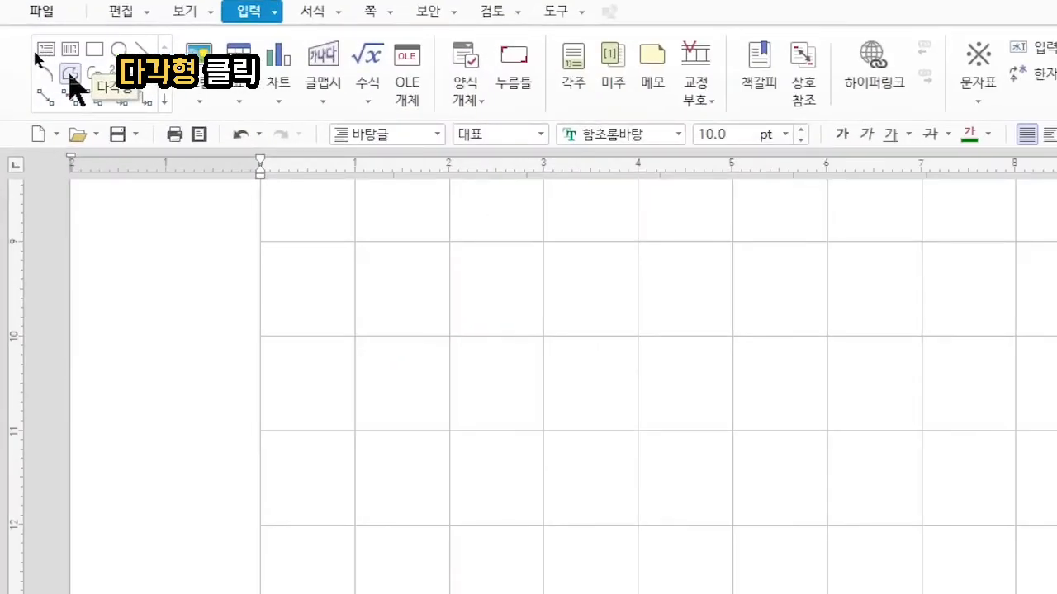
left_click(70, 74)
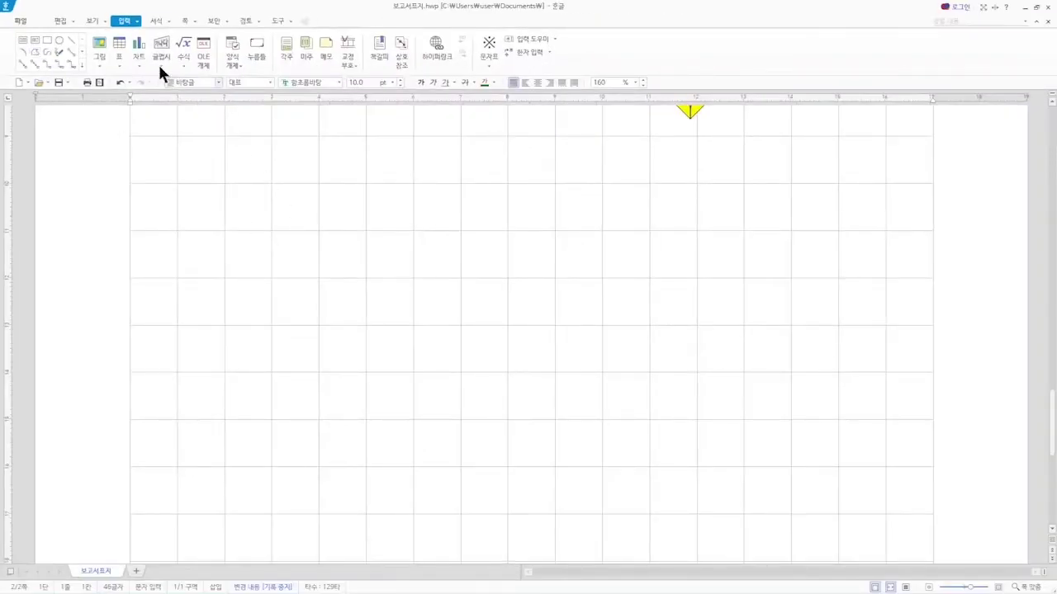
left_click(35, 52)
left_click(365, 232)
left_click(223, 373)
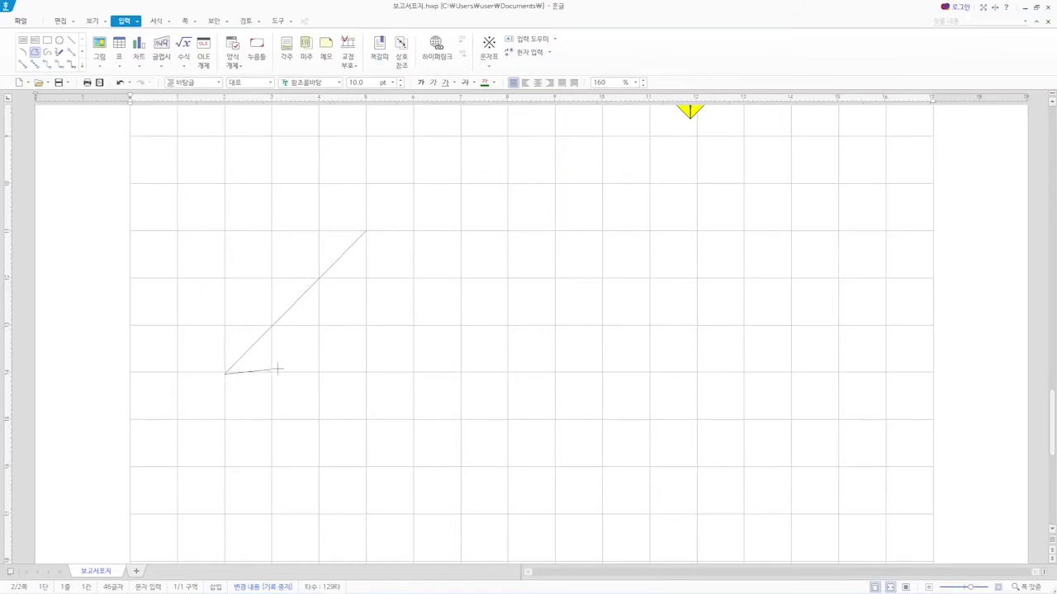
left_click(510, 381)
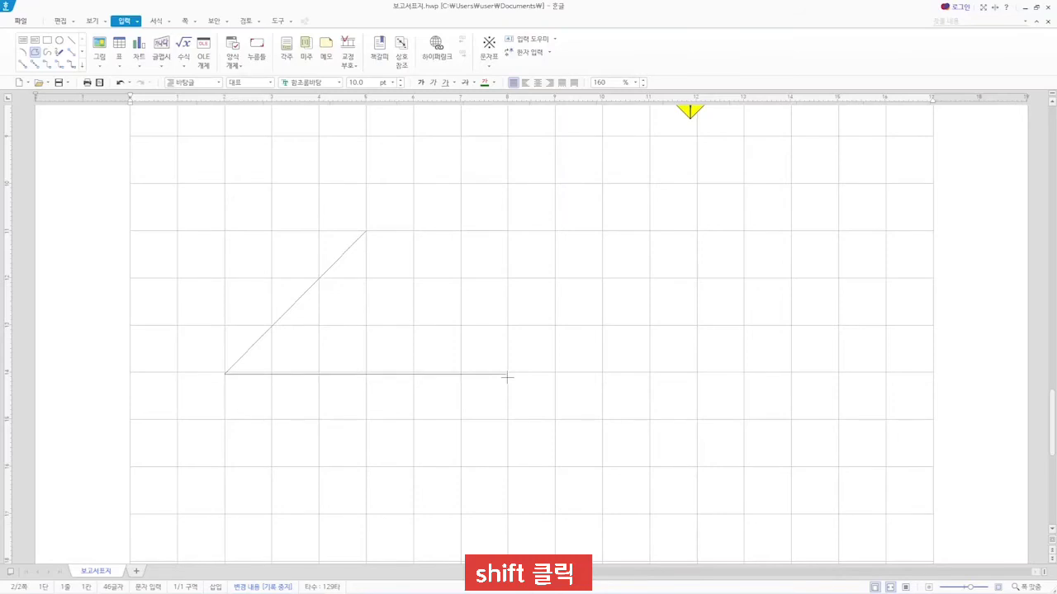
left_click(507, 377, "shift")
left_click(366, 233)
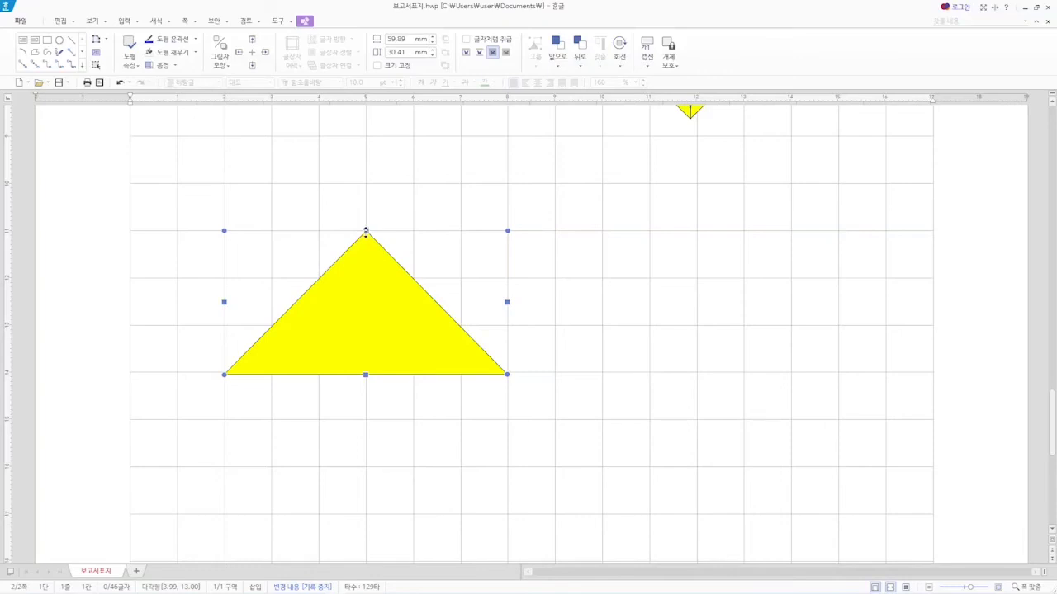
key("Delete")
Draw a closed five-pointed star with crossing lines as a polygon below the circles, about 62 mm wide and 53 mm high.
scroll(370, 306, "down", 5)
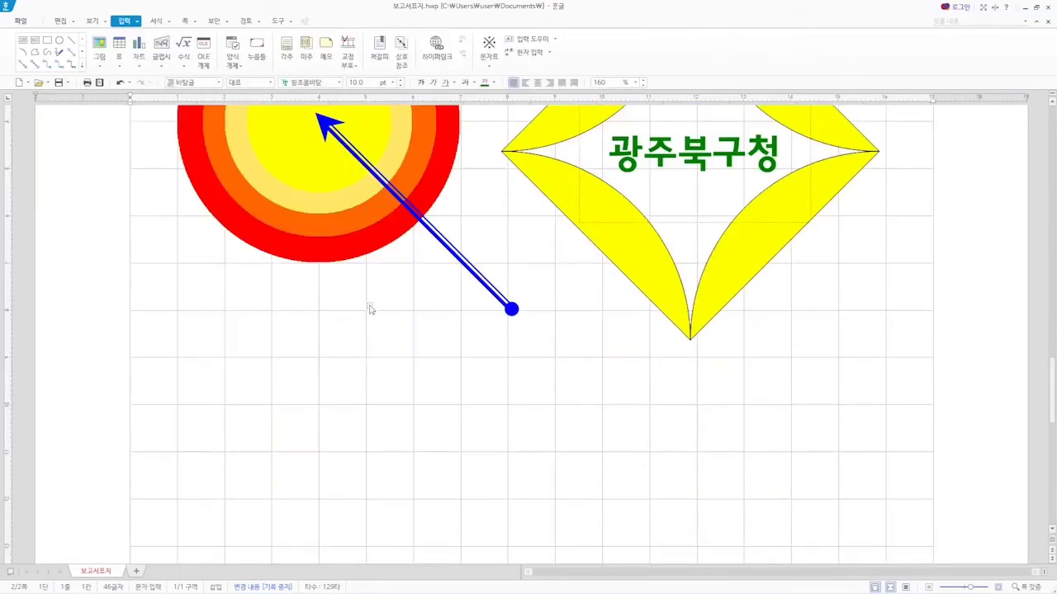
left_click(35, 52)
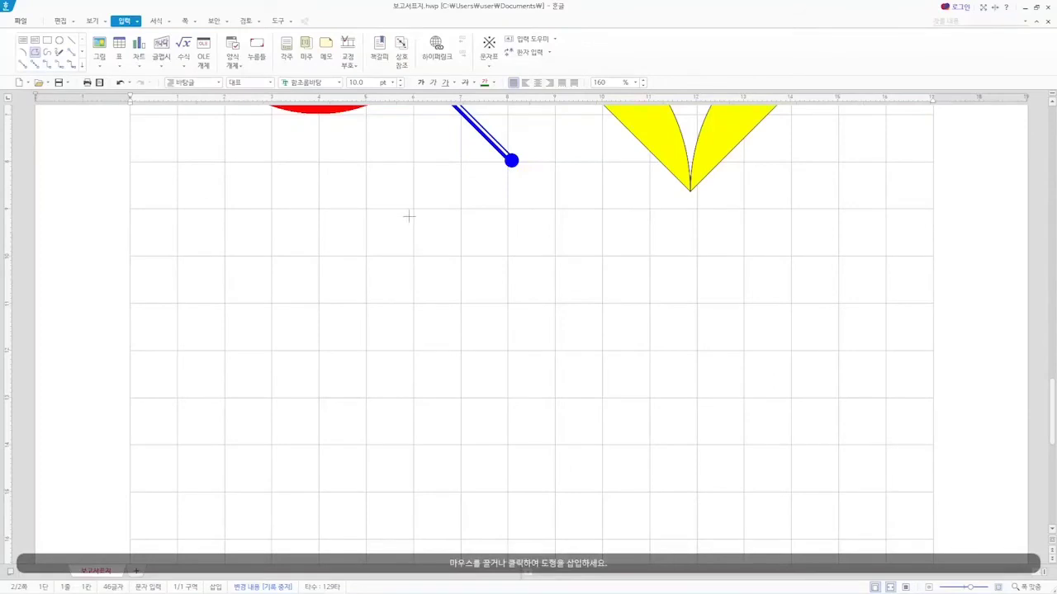
left_click_drag(401, 210, 227, 392)
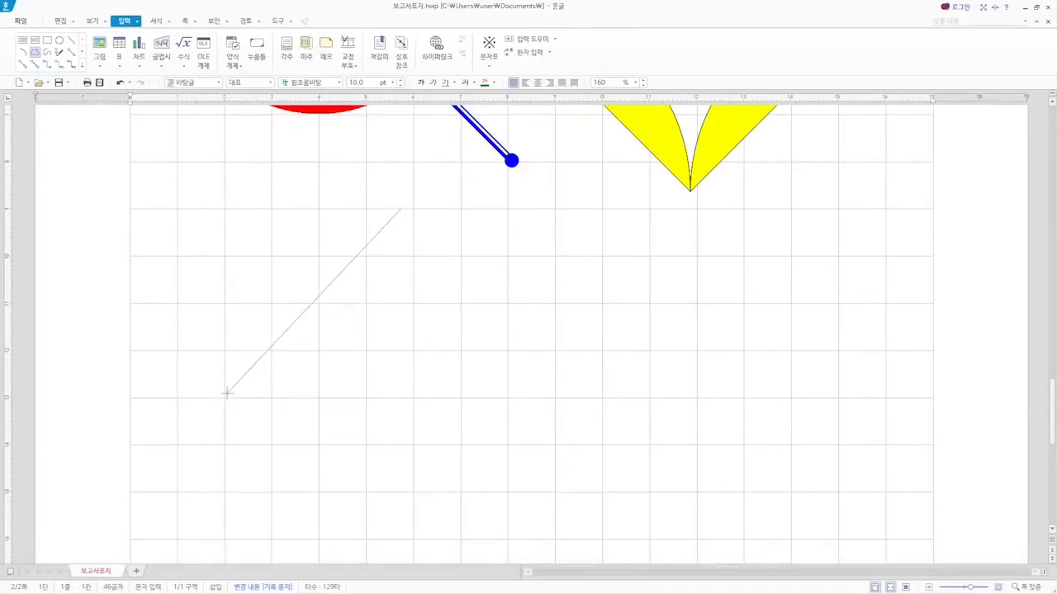
left_click(227, 392)
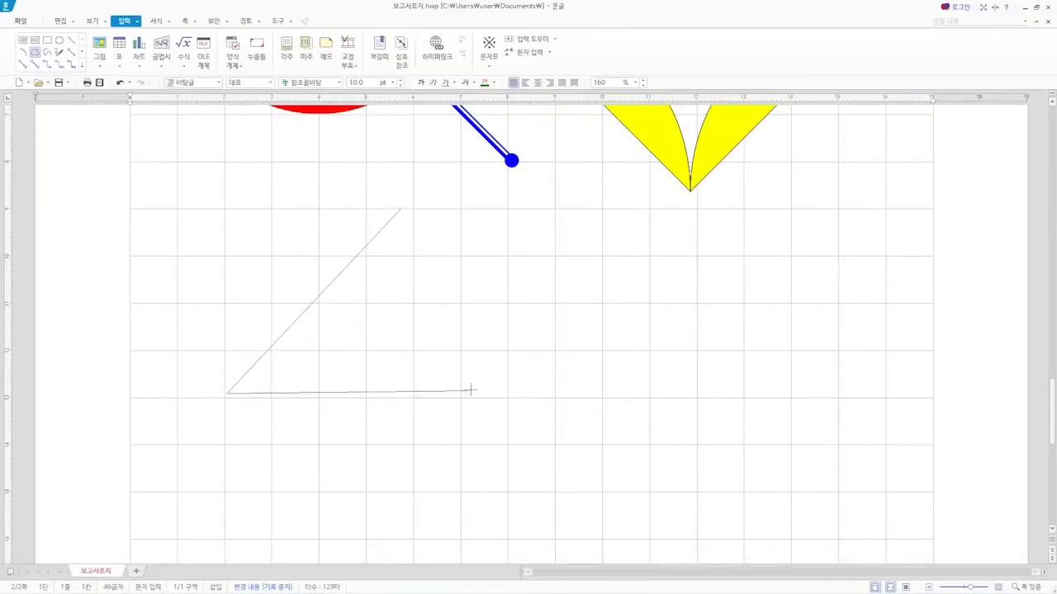
left_click(519, 392)
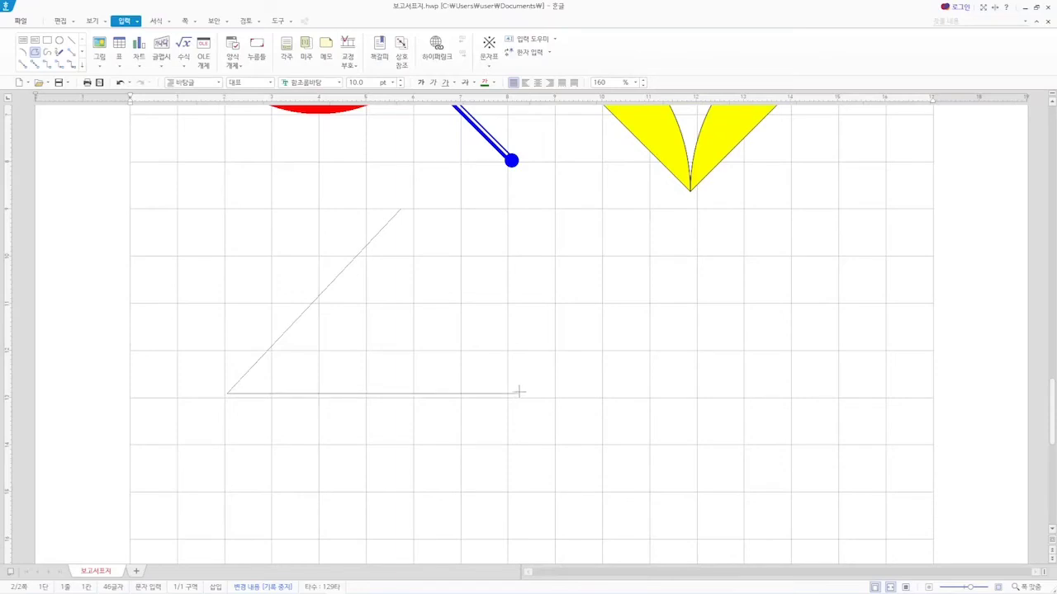
left_click(272, 209)
left_click(374, 454)
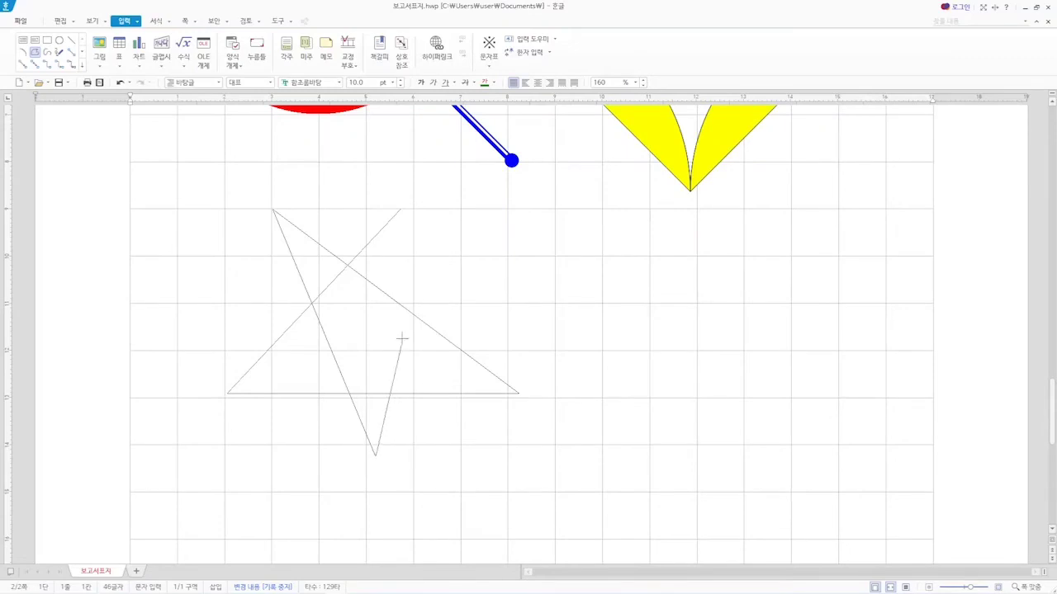
double_click(404, 213)
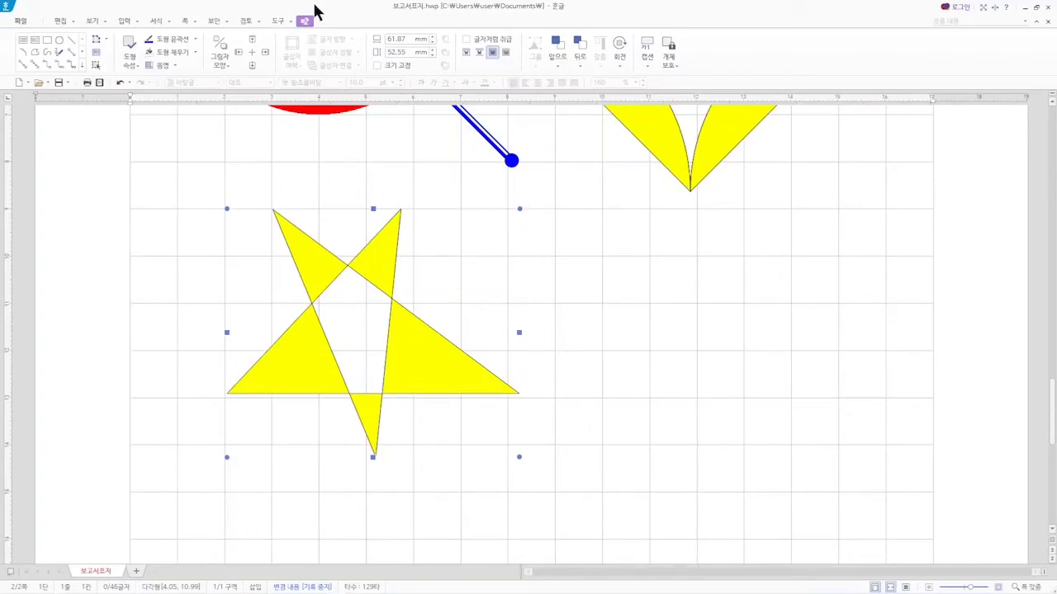
Draw a freehand five-lobed flower outline about 43 mm across with the polygon tool beside the star, and remove it.
left_click(36, 55)
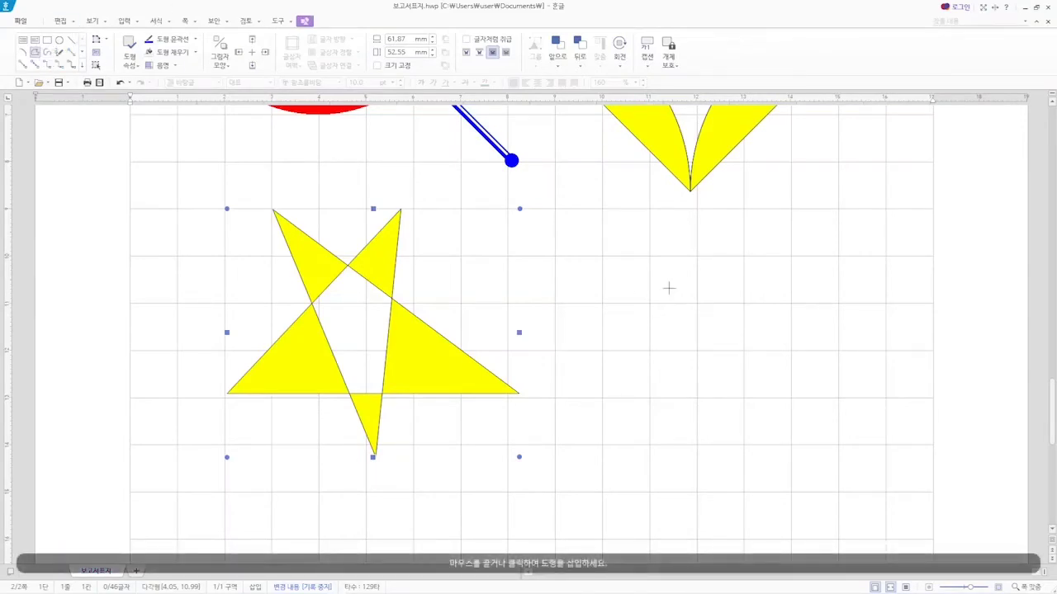
mouse_move(656, 317)
left_mouse_down()
mouse_move(649, 294)
mouse_move(706, 264)
mouse_move(709, 321)
mouse_move(732, 317)
mouse_move(785, 347)
mouse_move(743, 371)
mouse_move(755, 420)
mouse_move(712, 440)
mouse_move(692, 405)
mouse_move(647, 452)
mouse_move(613, 398)
mouse_move(640, 383)
mouse_move(598, 371)
mouse_move(590, 324)
mouse_move(652, 326)
left_mouse_up()
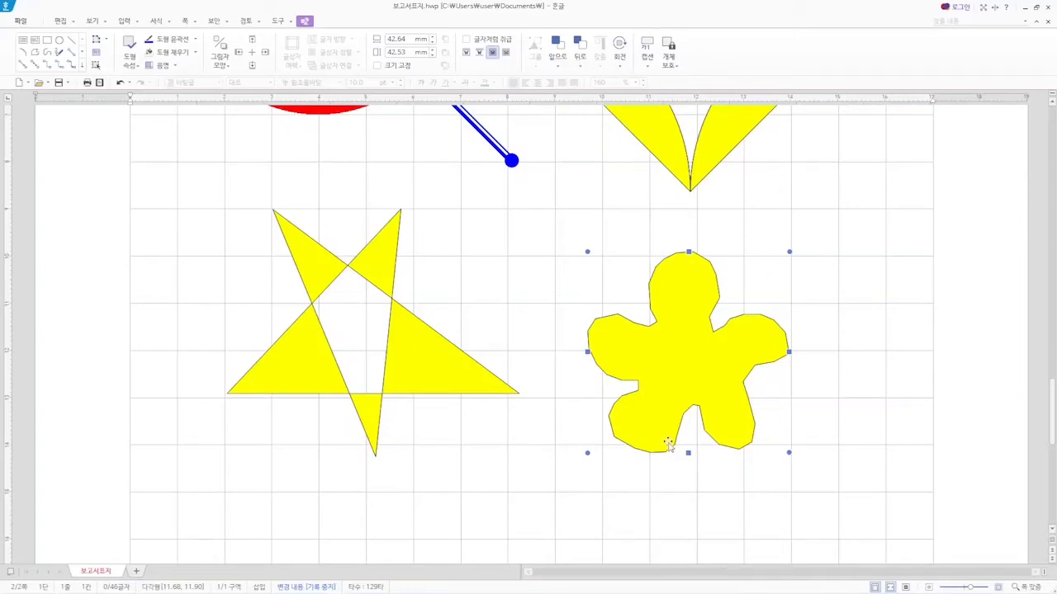
key("Escape")
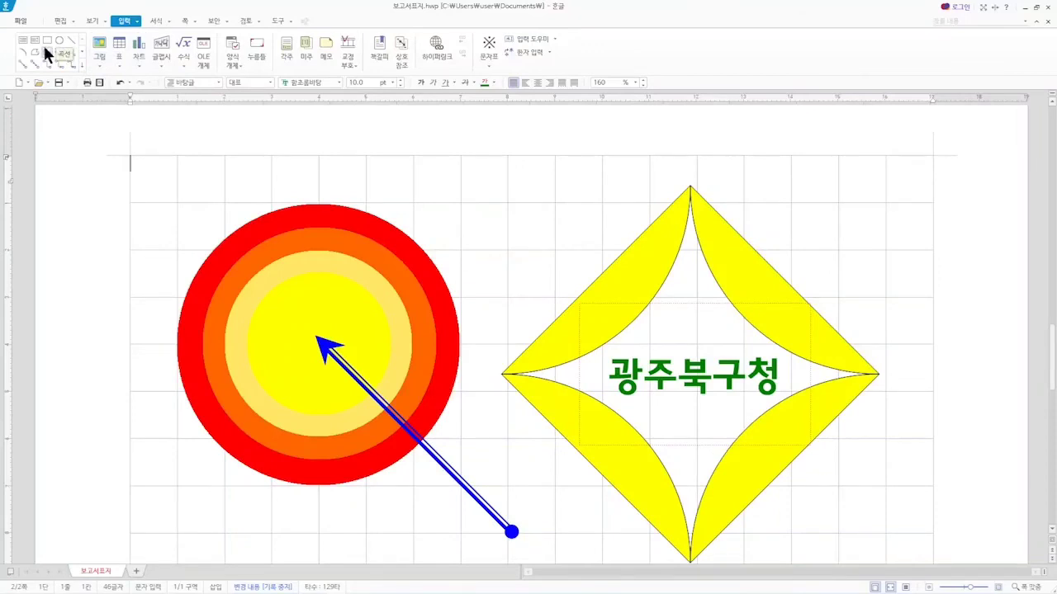
Draw an open wavy shape with the curve tool to the right of the star, about 70 mm wide and 51 mm high.
scroll(162, 199, "down", 5)
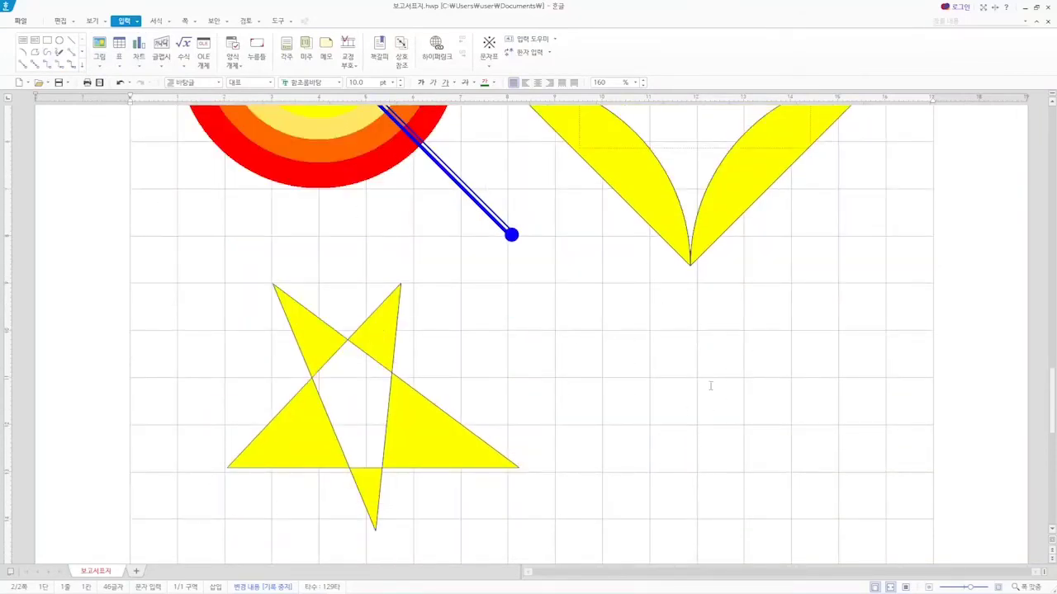
left_click(47, 51)
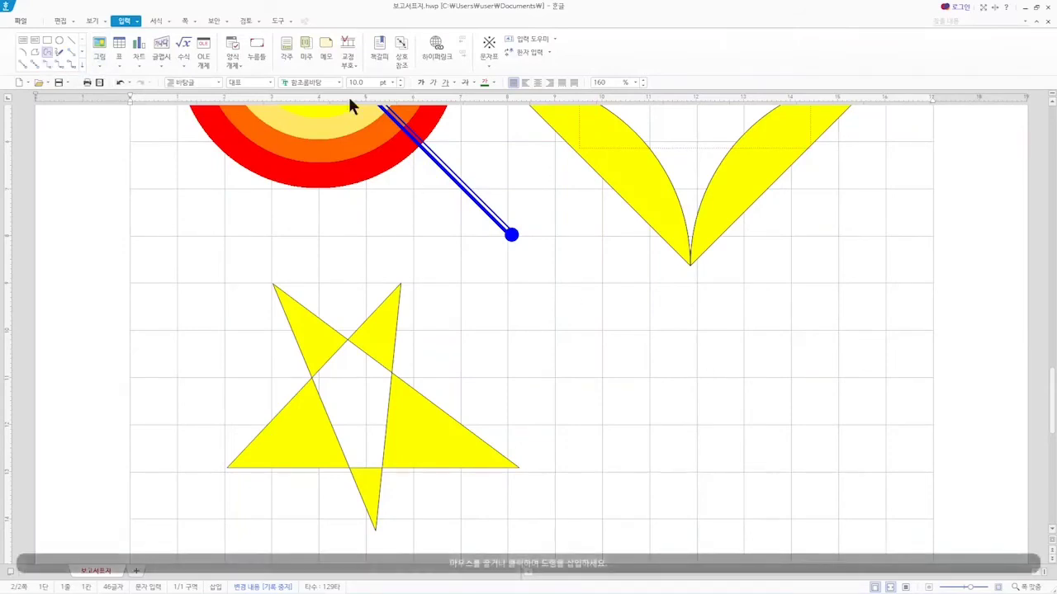
left_click(600, 299)
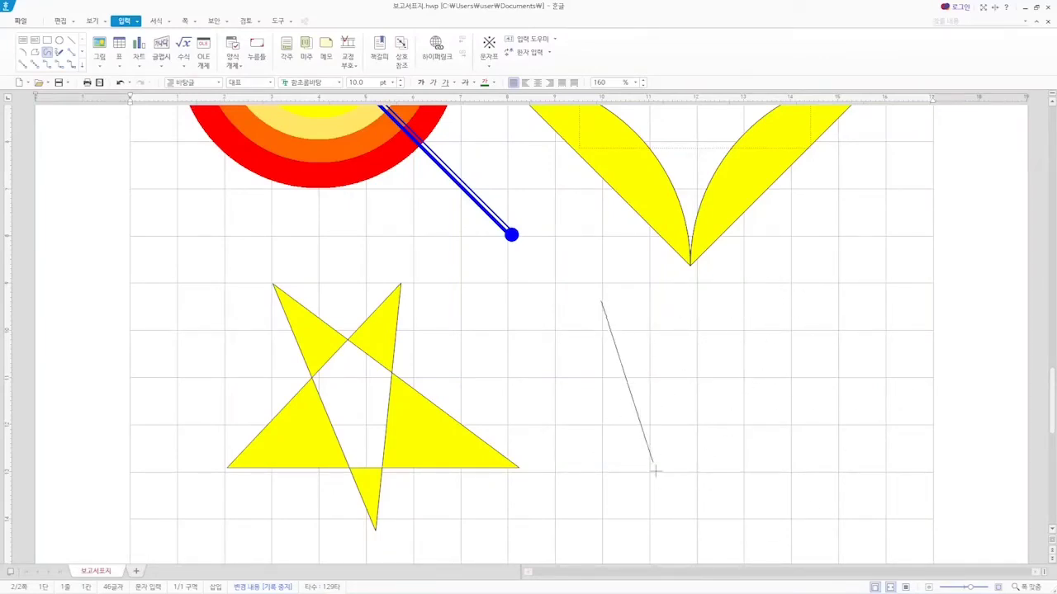
left_click(650, 427)
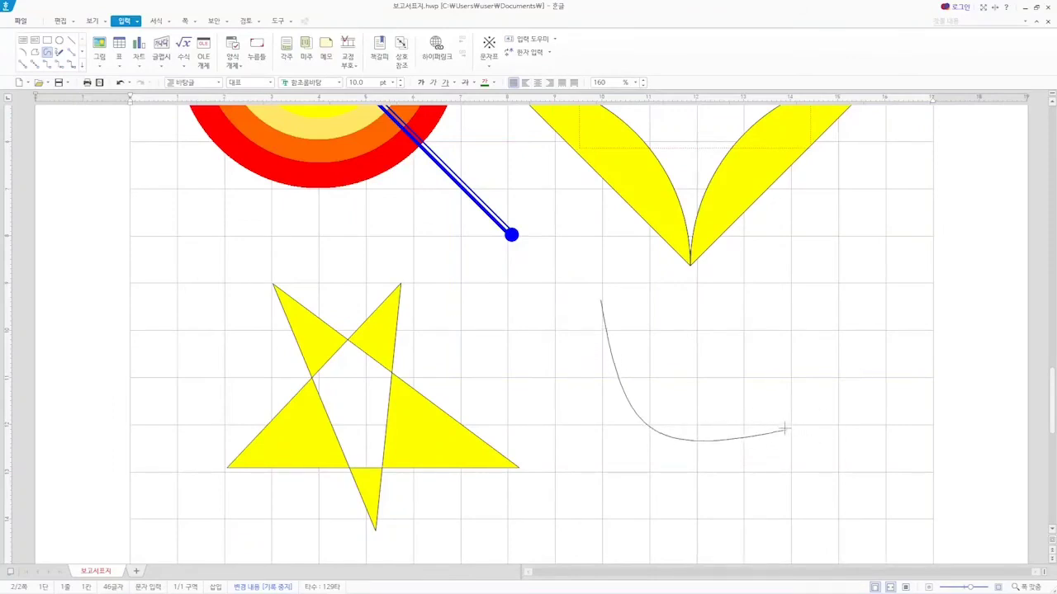
left_click(759, 369)
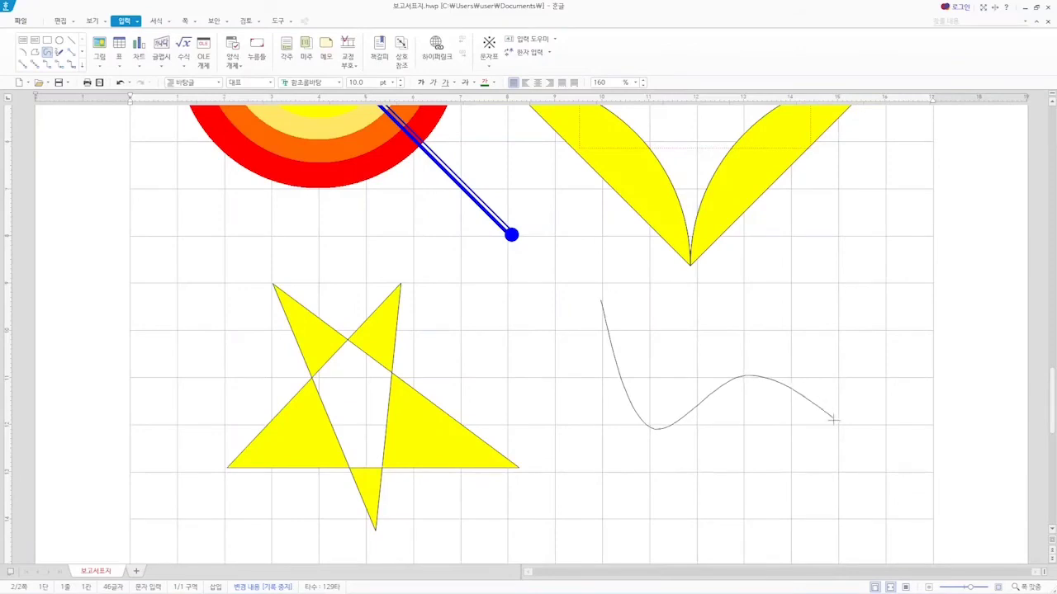
left_click(811, 463)
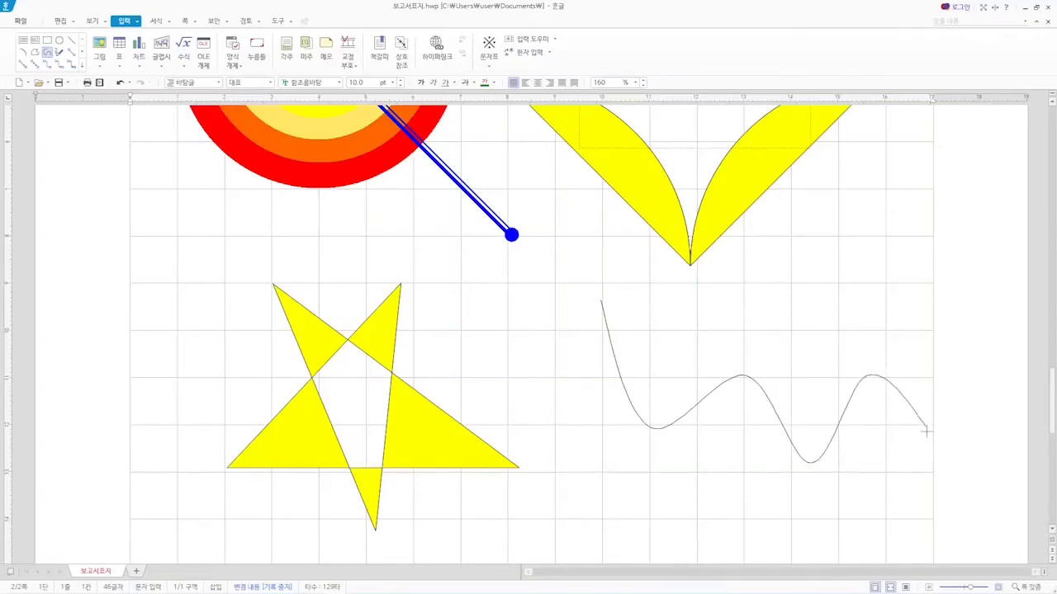
left_click(931, 469)
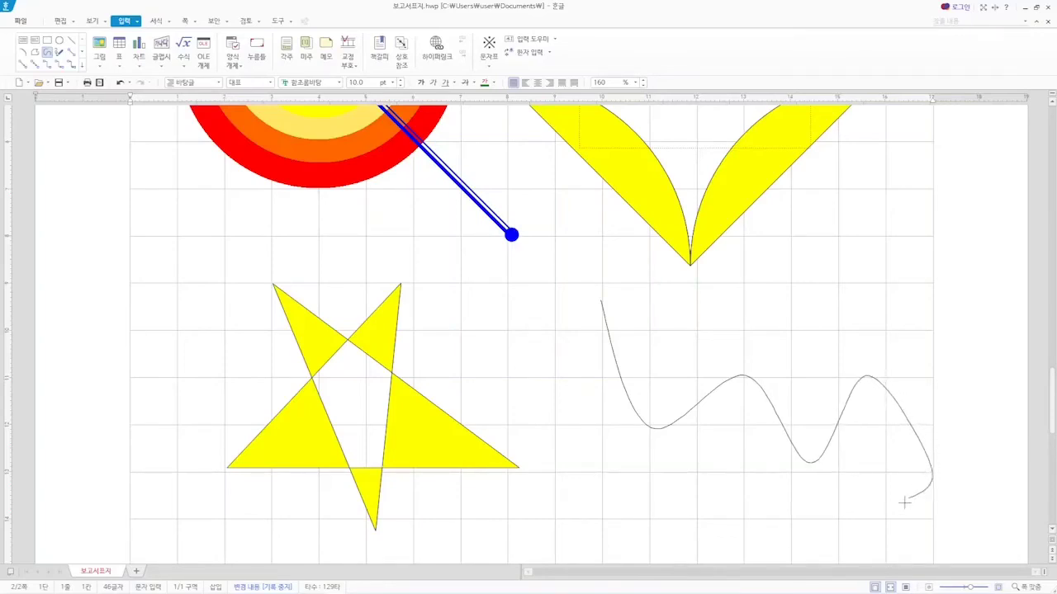
left_click(840, 538)
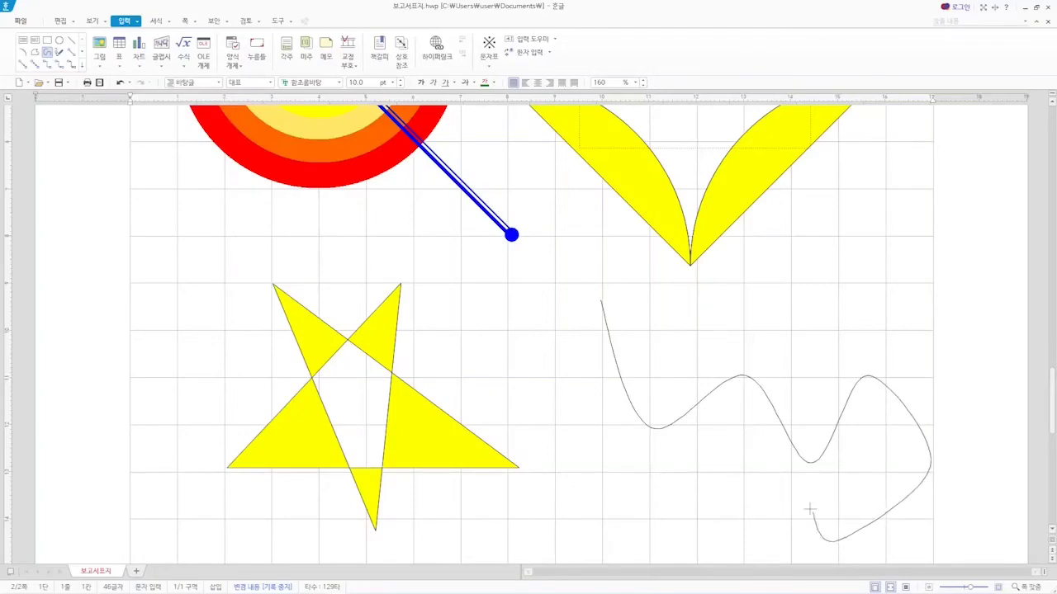
left_click(789, 470)
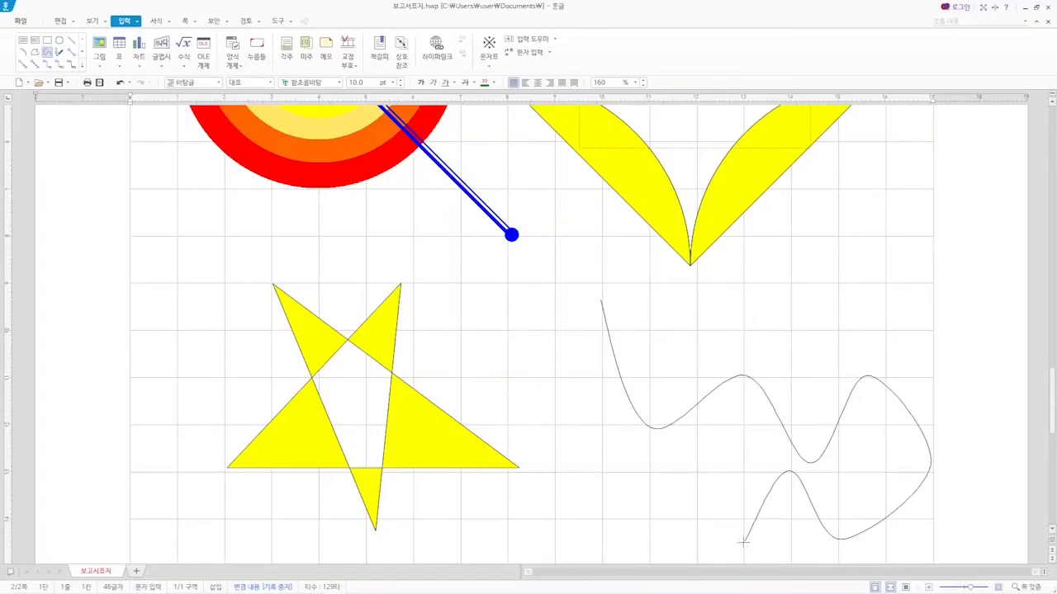
left_click(744, 539)
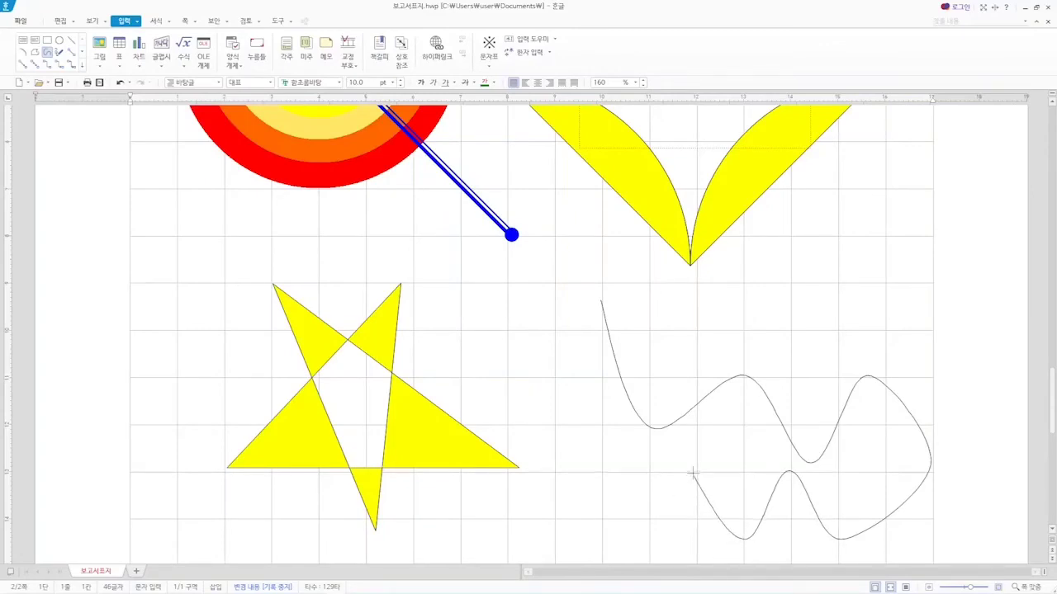
double_click(693, 472)
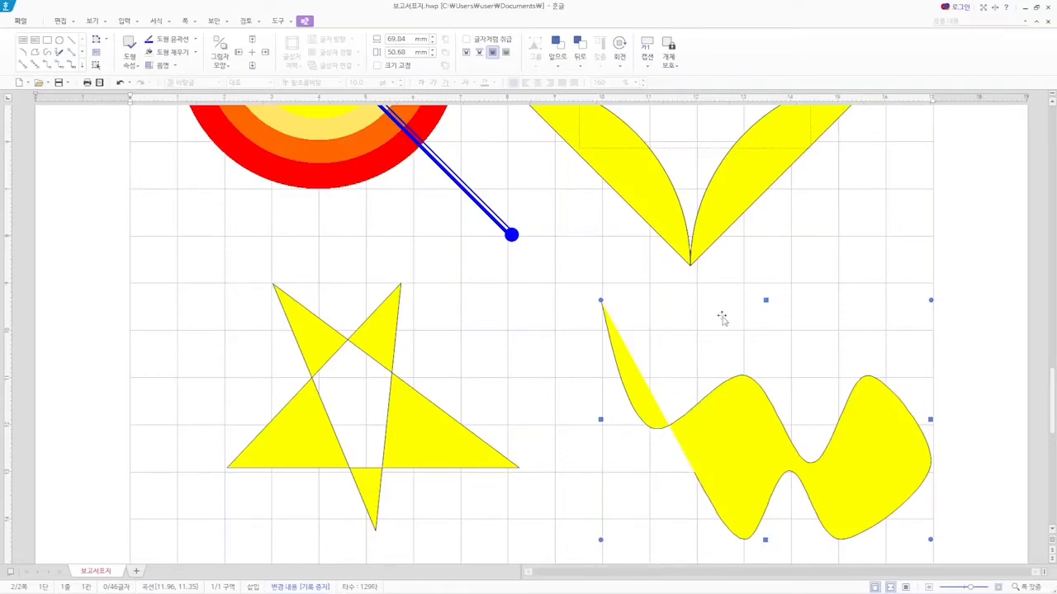
scroll(723, 320, "up", 3)
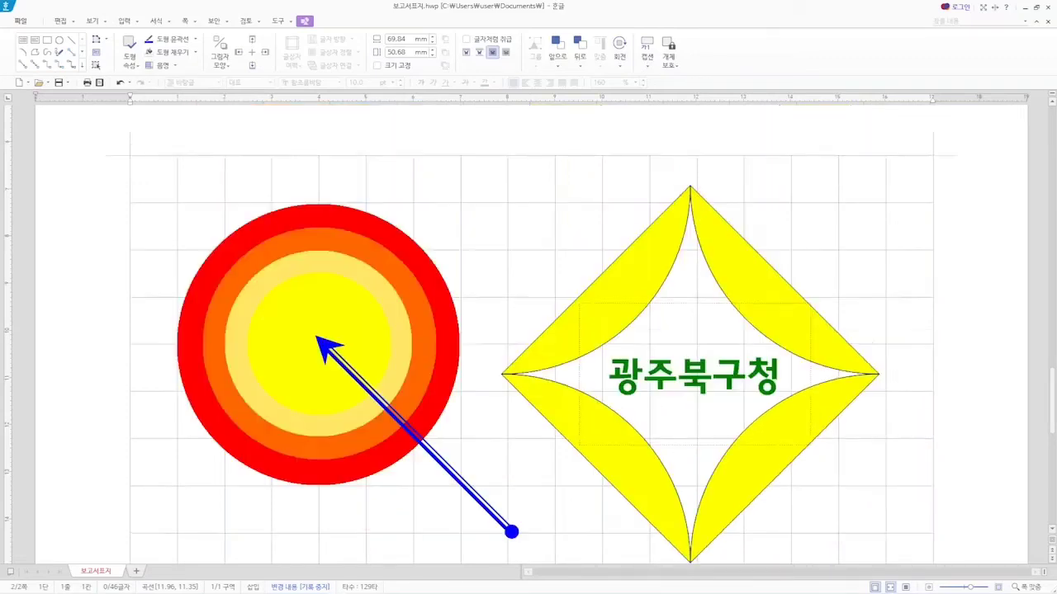
Remove the wavy curve shape and draw a freehand apple outline about 37 mm wide and 33 mm high beside the star.
left_click(559, 199)
scroll(370, 349, "down", 4)
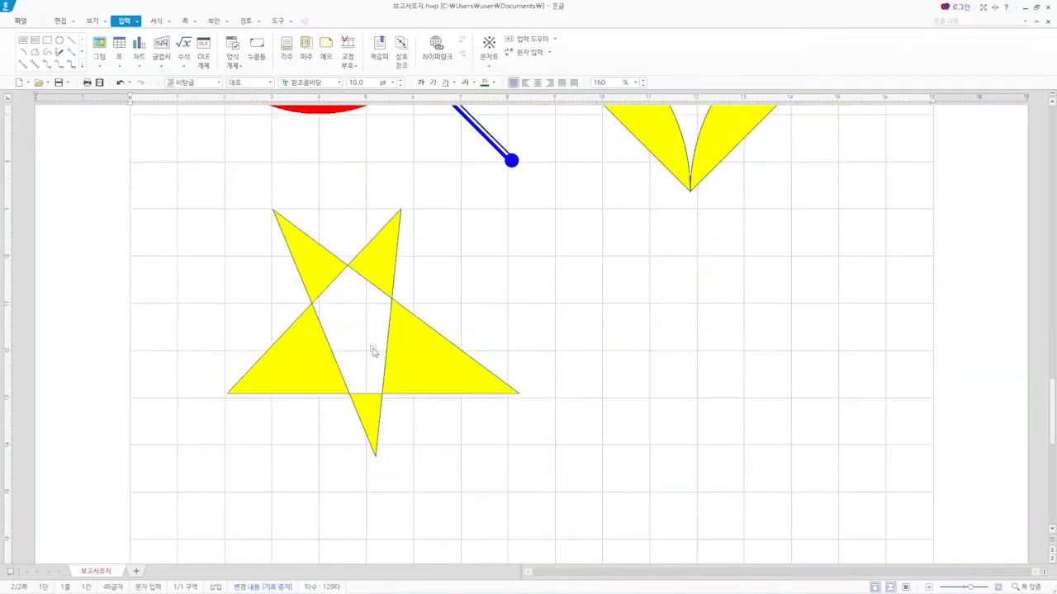
left_click(56, 53)
mouse_move(653, 272)
left_mouse_down()
mouse_move(621, 319)
mouse_move(640, 390)
mouse_move(679, 417)
mouse_move(726, 422)
mouse_move(776, 403)
mouse_move(794, 300)
mouse_move(737, 263)
mouse_move(659, 273)
left_mouse_up()
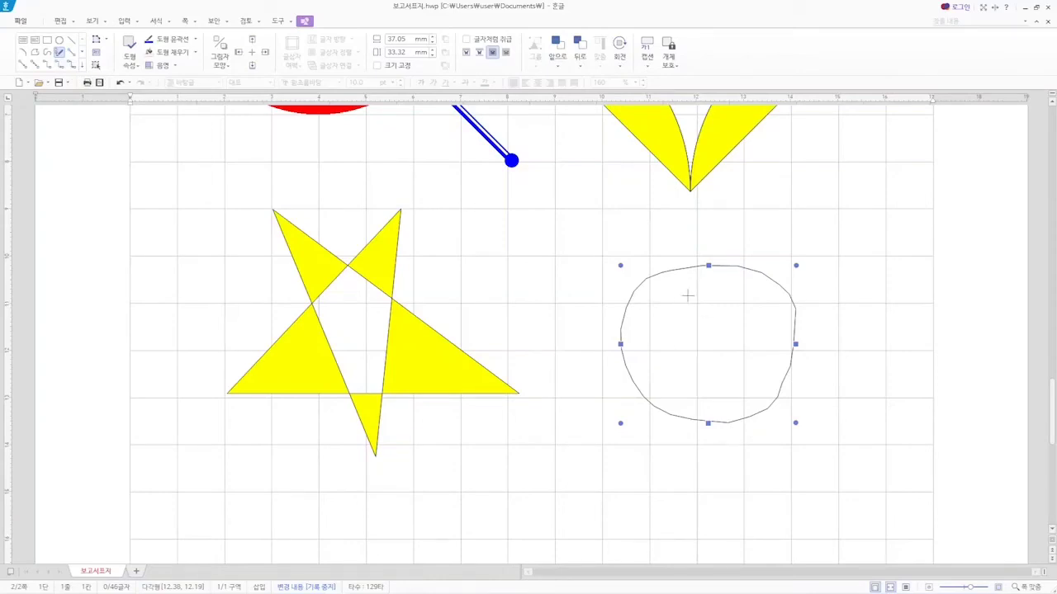
Complete the apple freehand with a dimple about 10 mm wide, a stem about 12.5 mm high and a veined leaf.
mouse_move(683, 280)
left_mouse_down()
mouse_move(708, 299)
mouse_move(732, 283)
left_mouse_up()
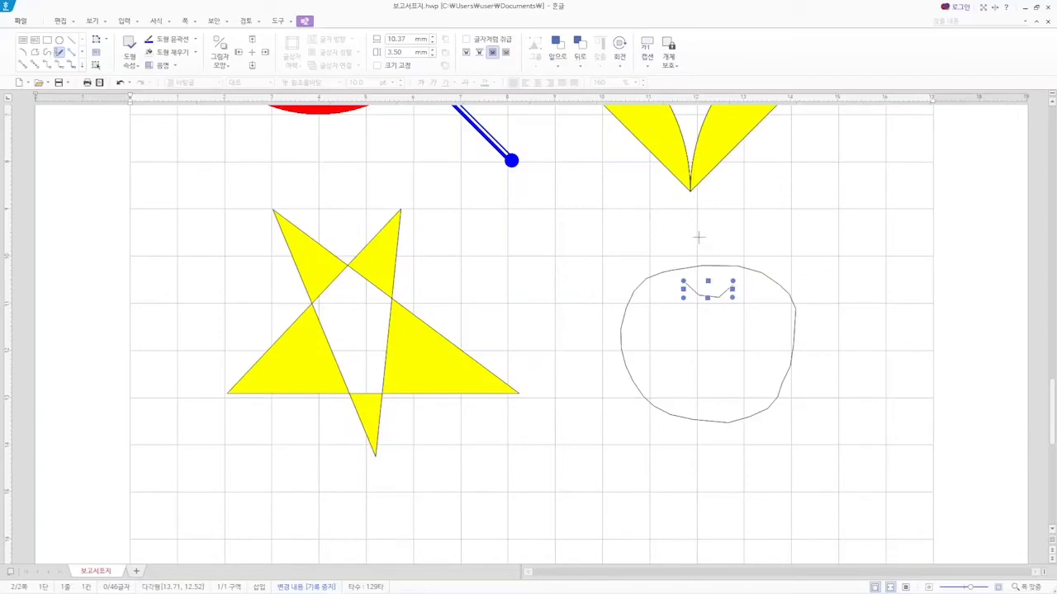
left_click_drag(699, 237, 709, 297)
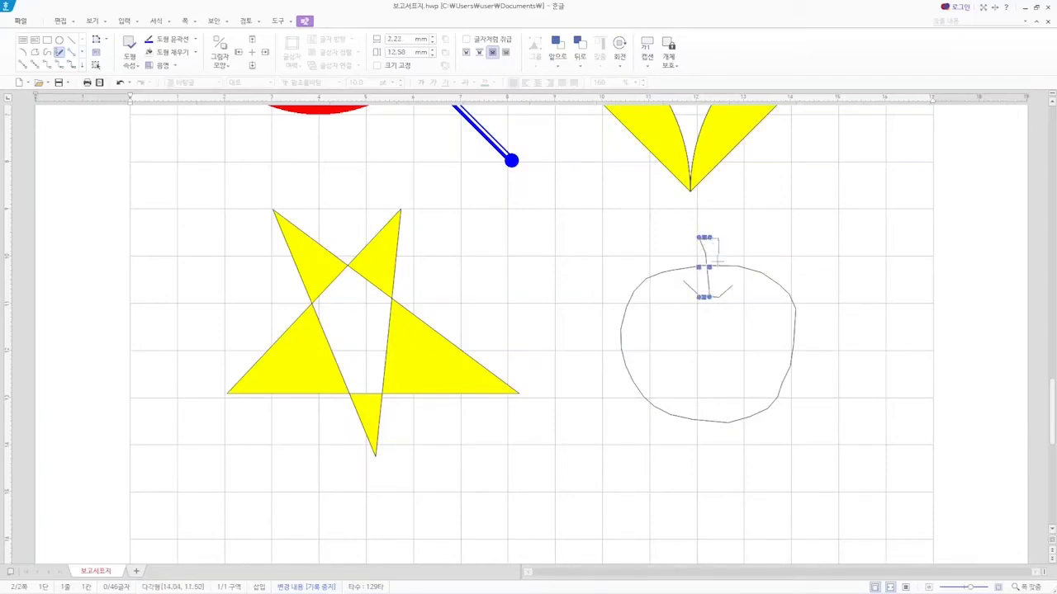
mouse_move(710, 297)
left_mouse_down()
mouse_move(730, 260)
mouse_move(811, 226)
mouse_move(710, 294)
mouse_move(771, 251)
mouse_move(734, 276)
left_mouse_up()
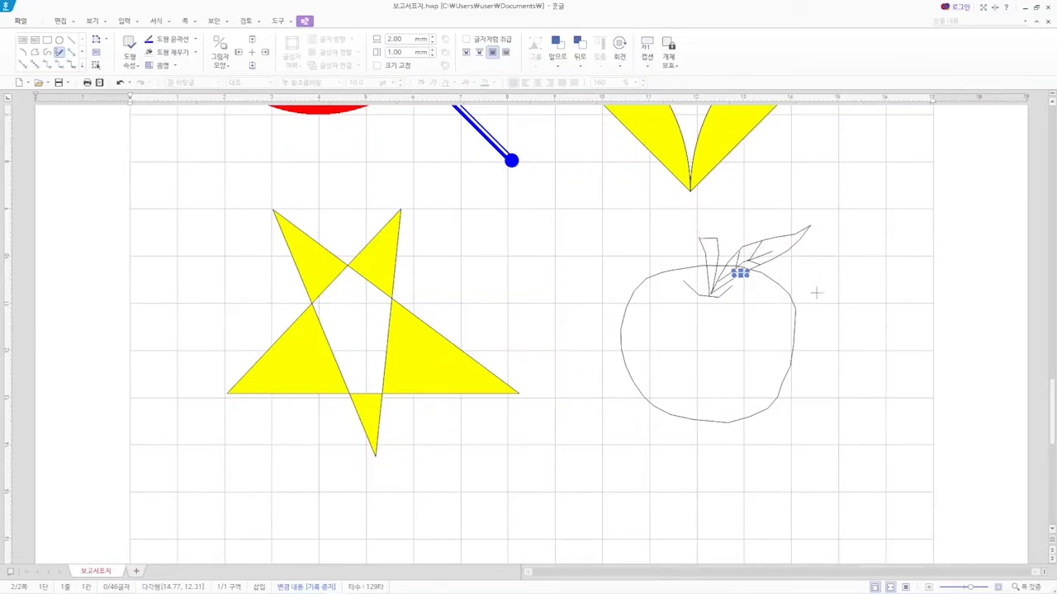
key("Escape")
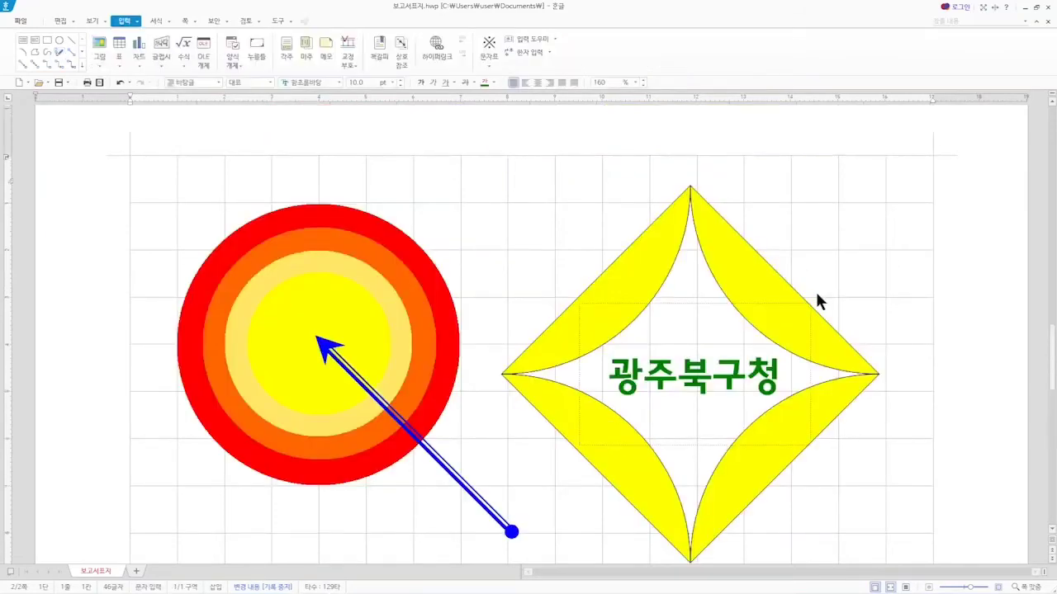
Link the red circle's right edge point to the emblem's top corner with a straight object connector.
scroll(816, 276, "down", 6)
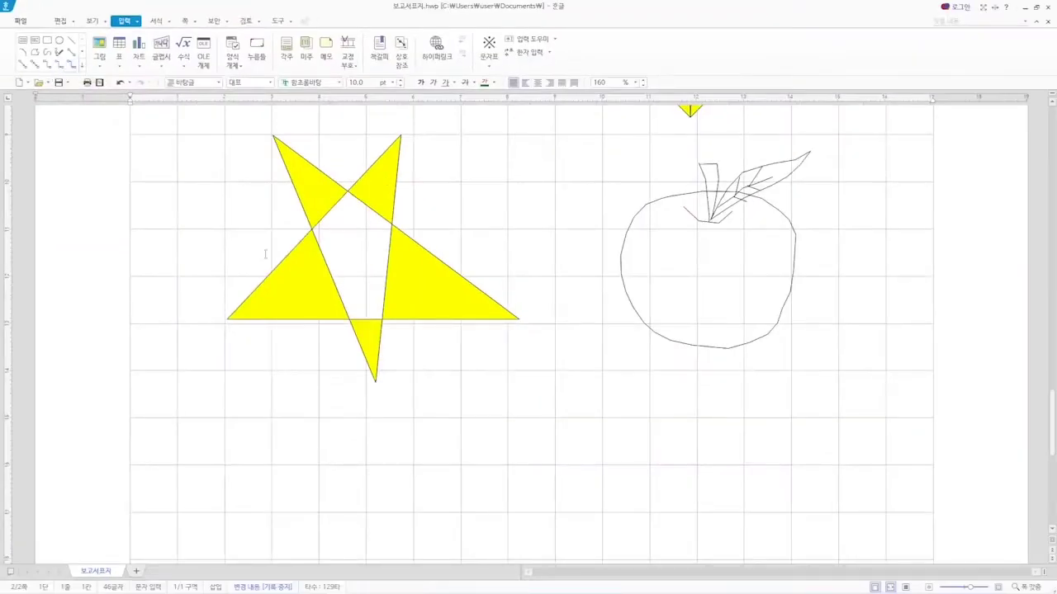
scroll(353, 234, "up", 5)
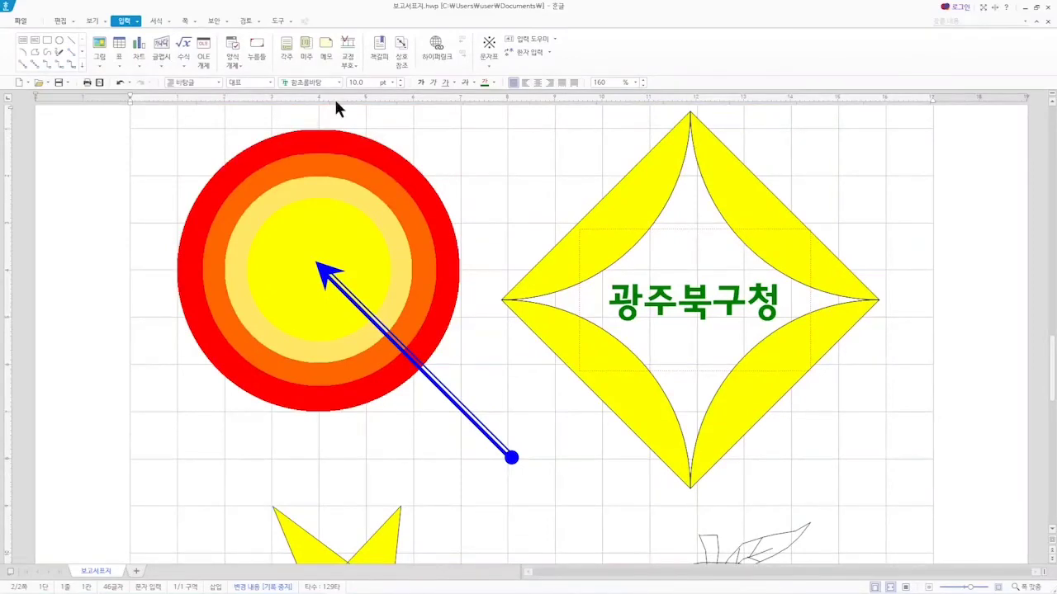
left_click(75, 51)
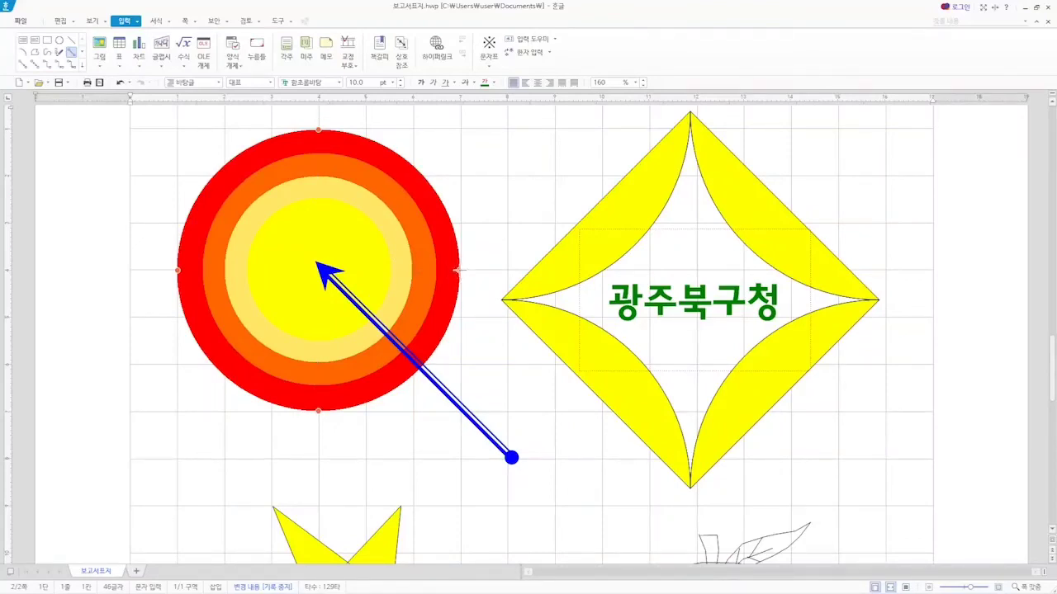
mouse_move(459, 269)
left_mouse_down()
mouse_move(549, 270)
mouse_move(496, 274)
mouse_move(502, 296)
mouse_move(627, 149)
mouse_move(690, 112)
mouse_move(686, 264)
mouse_move(627, 330)
mouse_move(571, 364)
mouse_move(505, 300)
mouse_move(633, 146)
mouse_move(689, 110)
left_mouse_up()
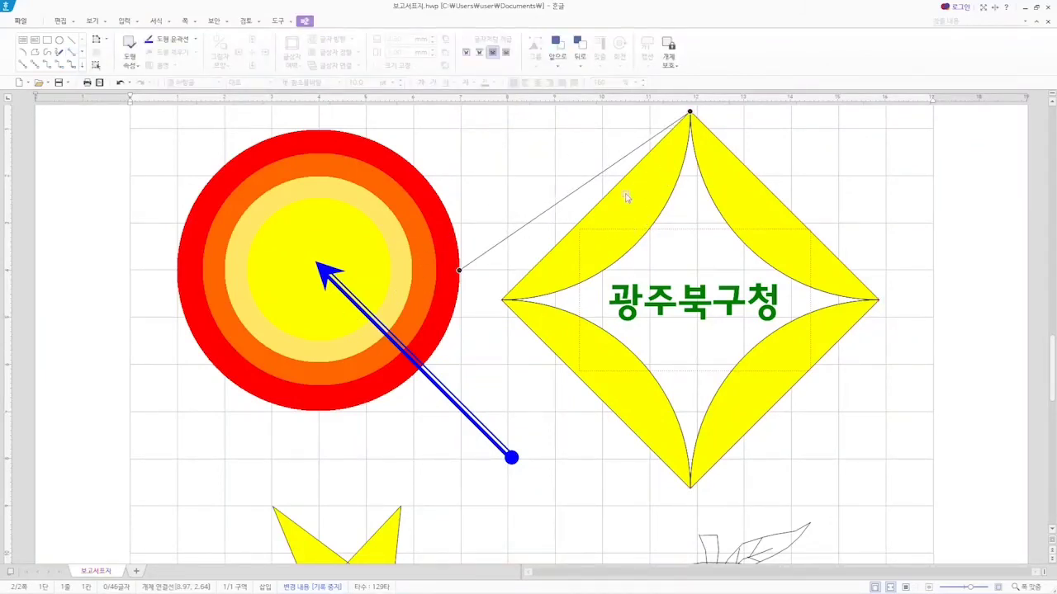
Move the emblem down and the red circle up to test the attached connector, and undo the last two moves.
left_click_drag(644, 213, 688, 284)
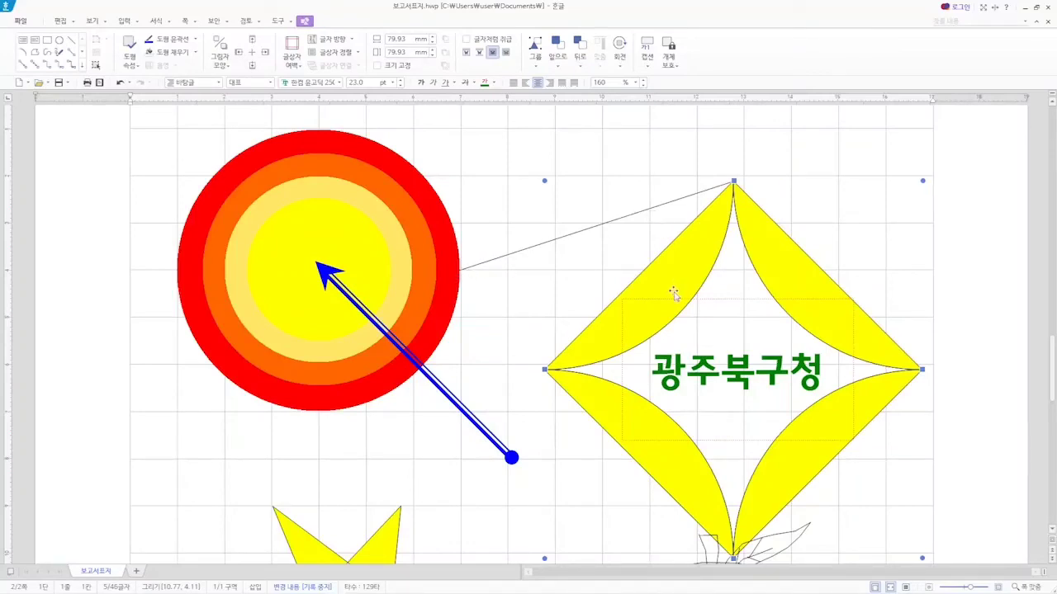
left_click_drag(676, 292, 692, 326)
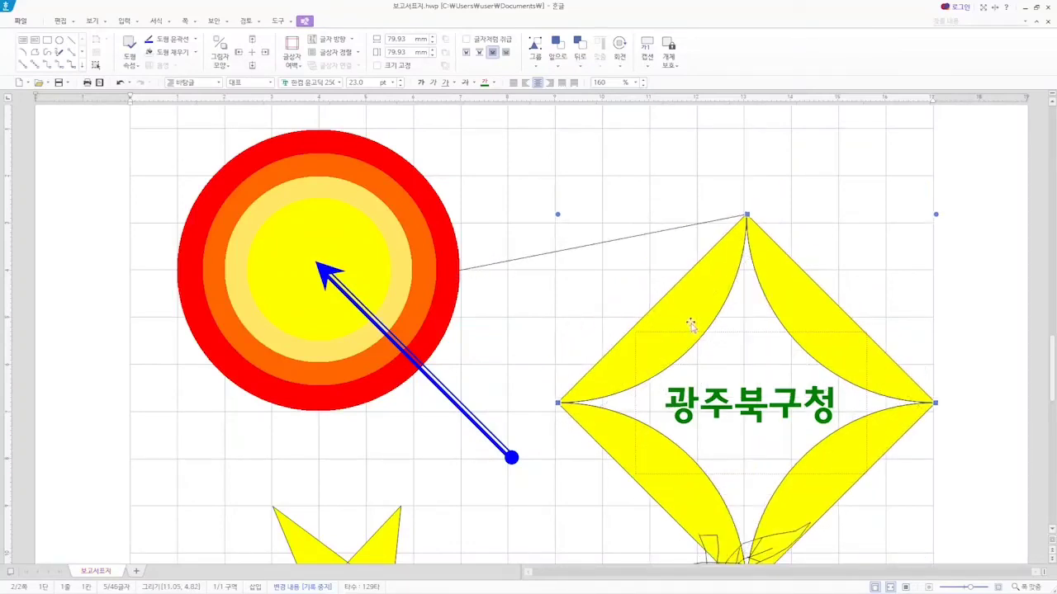
left_click_drag(444, 210, 442, 182)
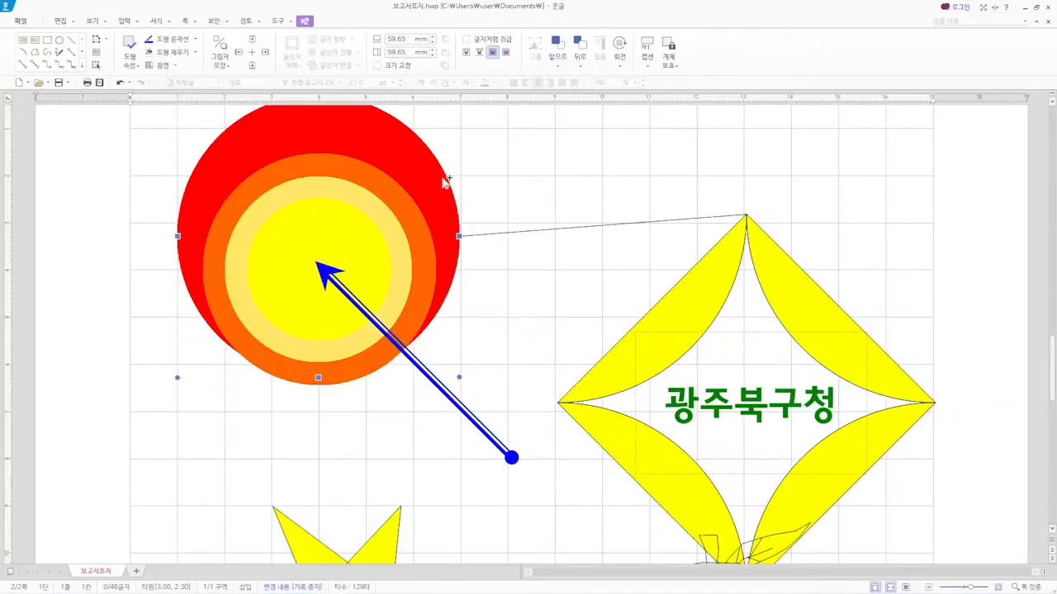
key("ctrl+z")
key("ctrl+z")
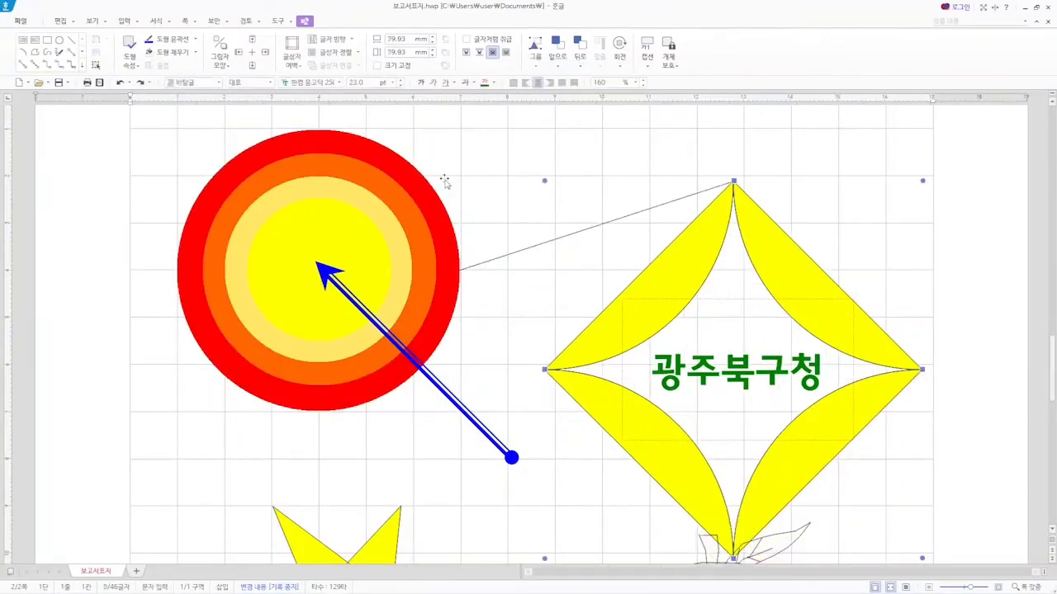
Delete the straight connector and move the emblem back up beside the concentric circles.
left_click(566, 241)
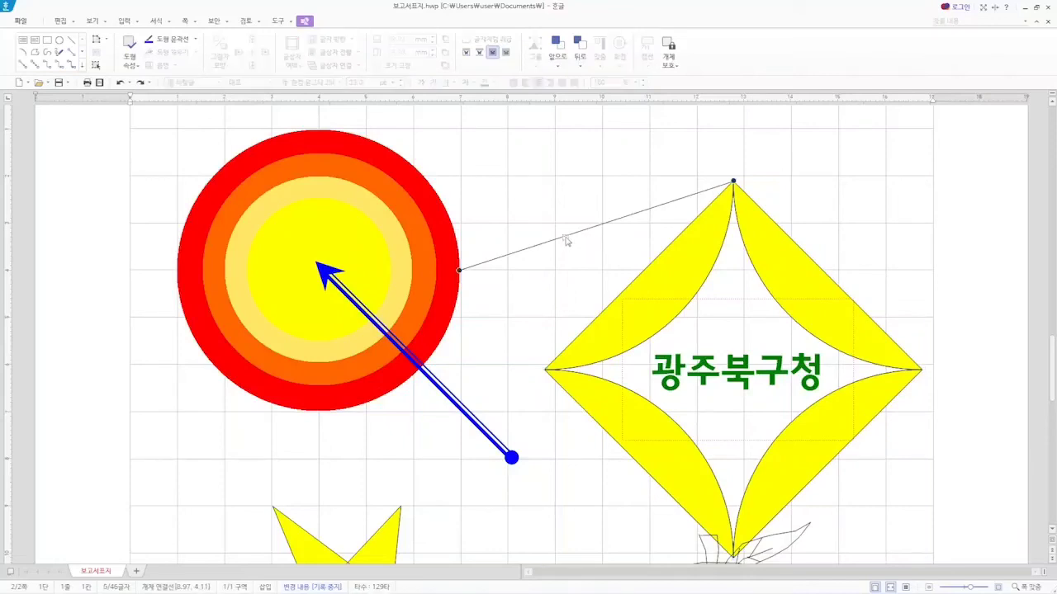
key("Delete")
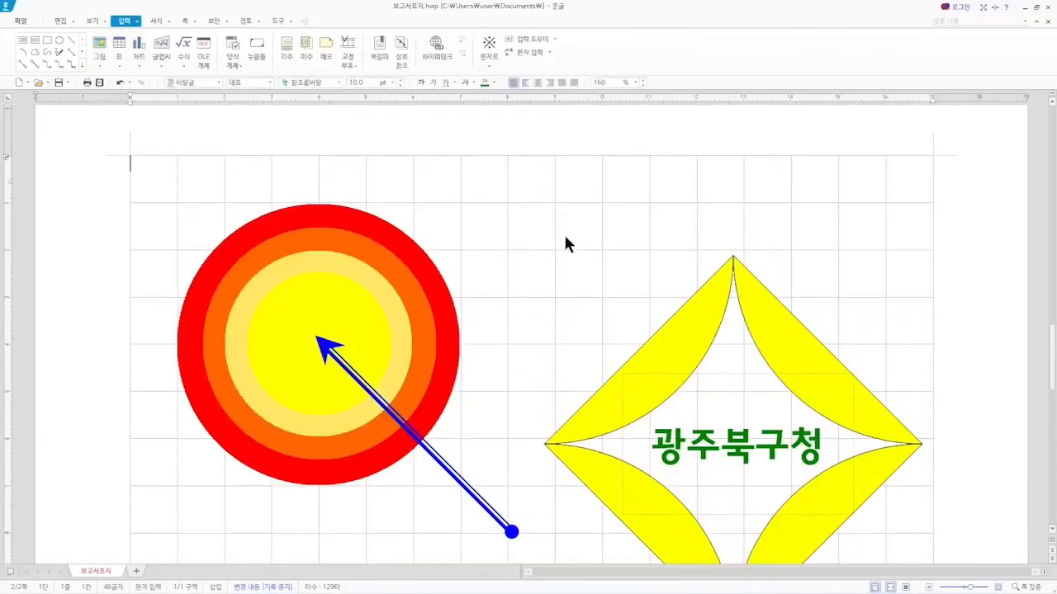
left_click_drag(715, 307, 721, 255)
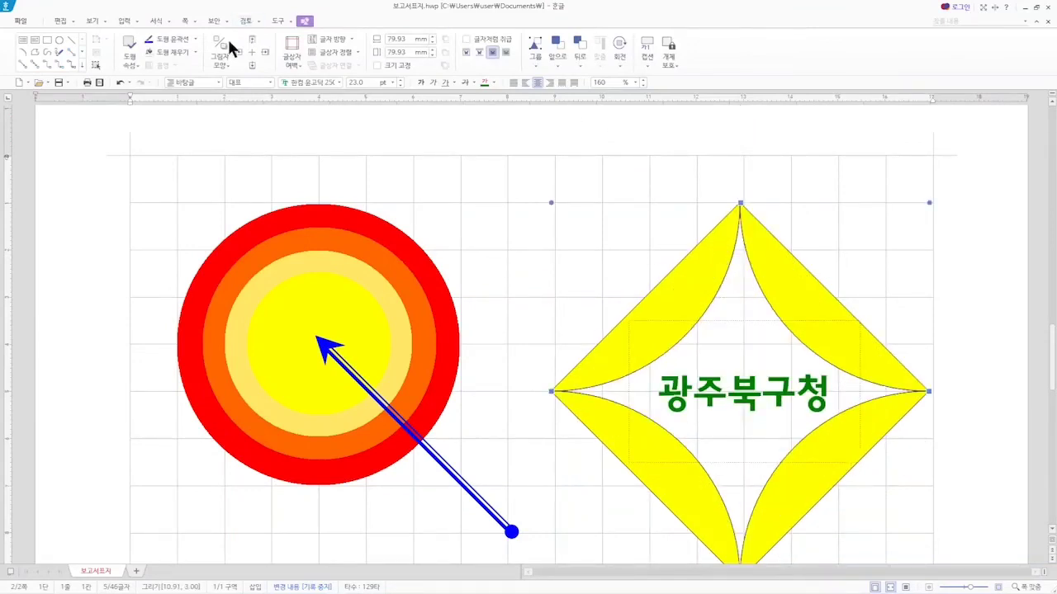
Draw a straight one-way arrow connector from the red circle's right point to the emblem's top corner, and delete it.
left_click(22, 65)
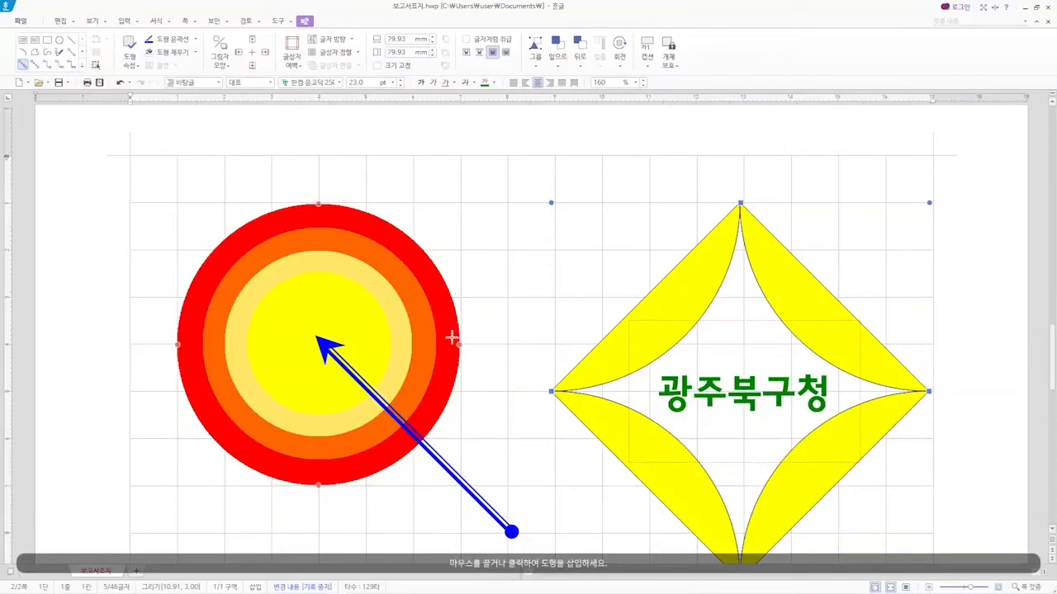
left_click_drag(458, 343, 725, 208)
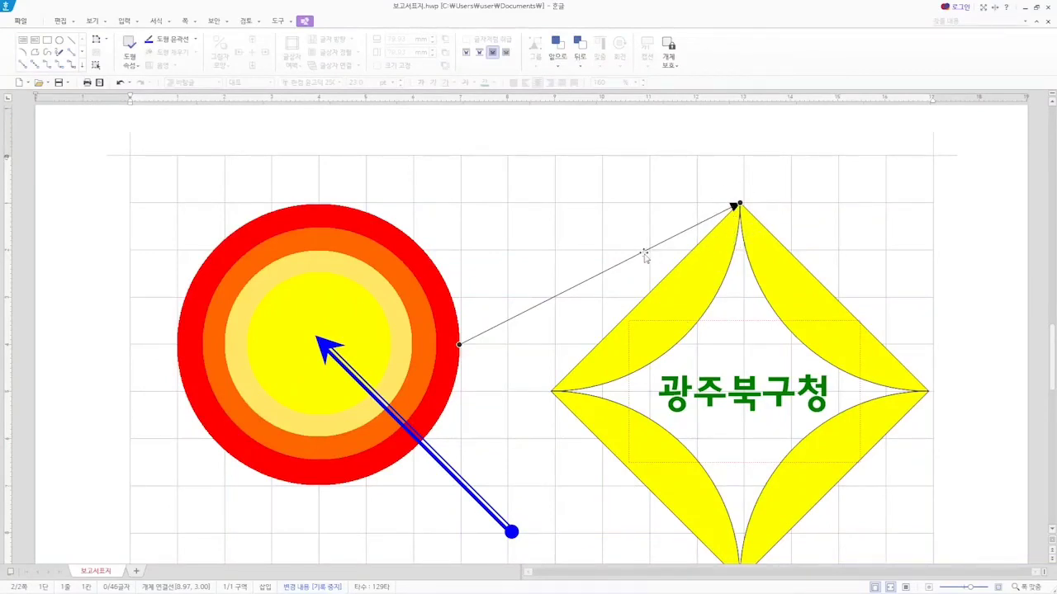
key("Delete")
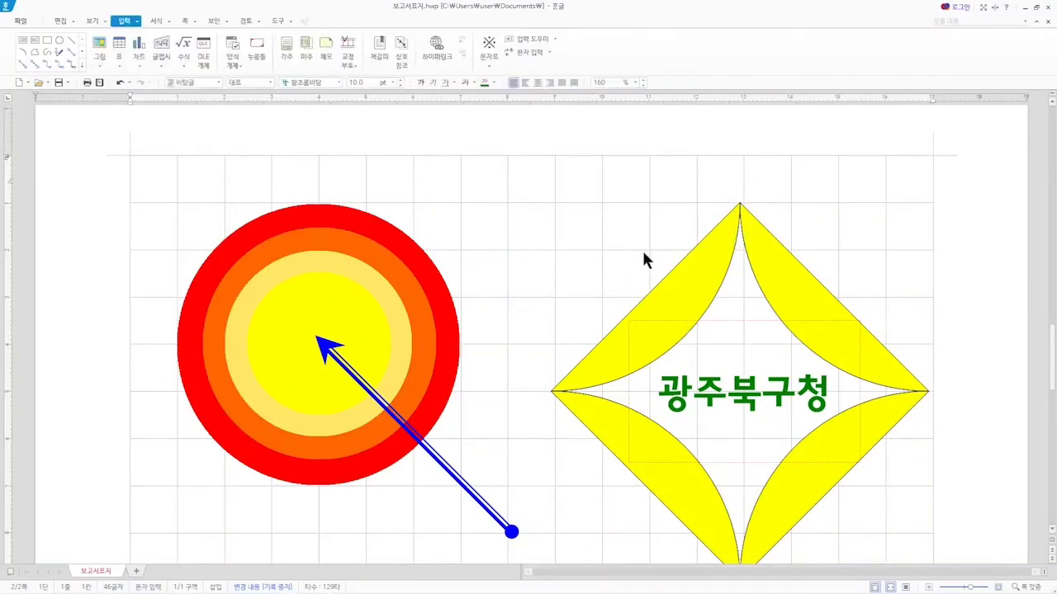
Draw a two-way arrow connector between the tops of the red circle and the emblem, test it by raising the emblem slightly, and delete it.
left_click(33, 62)
left_click_drag(319, 203, 741, 202)
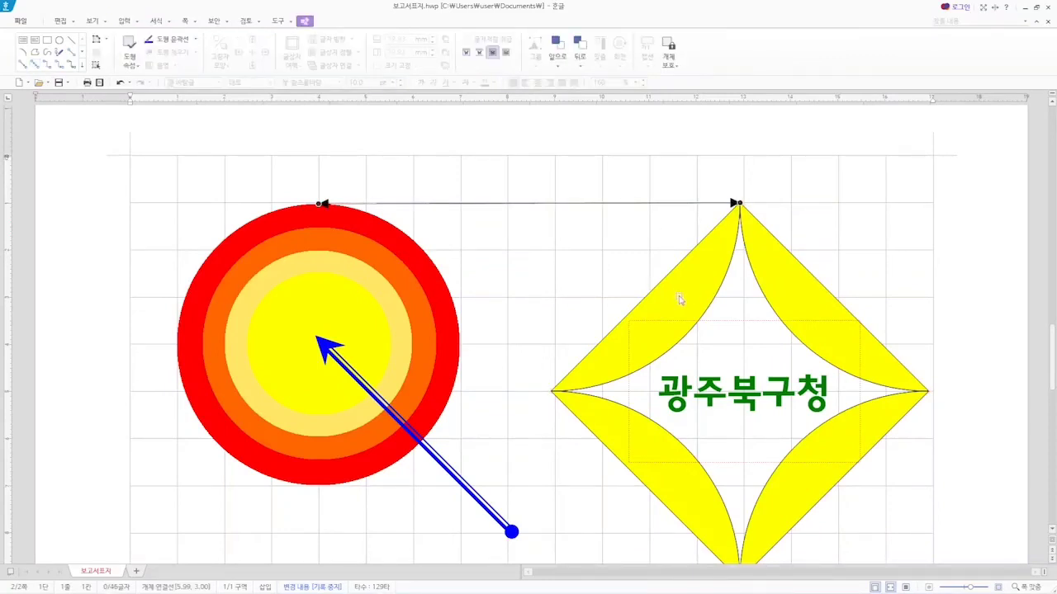
mouse_move(680, 299)
left_mouse_down()
mouse_move(613, 367)
mouse_move(679, 285)
left_mouse_up()
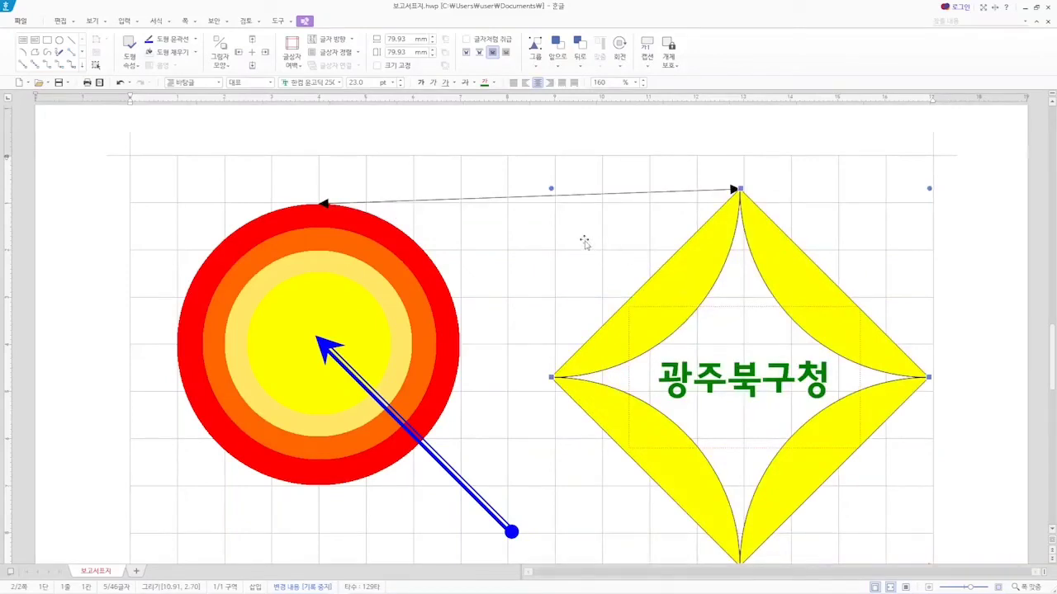
left_click(558, 196)
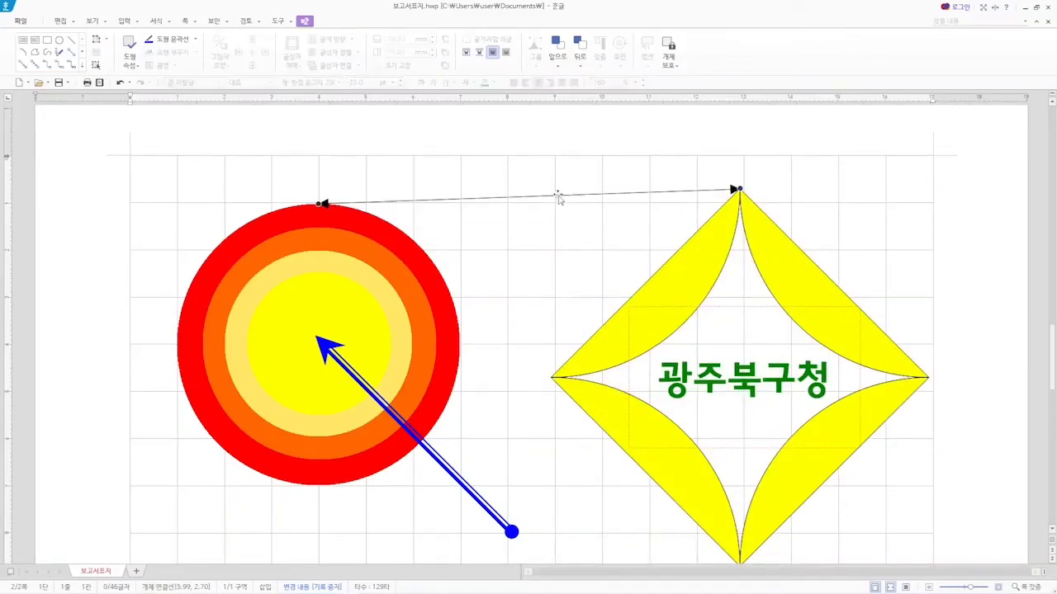
key("Delete")
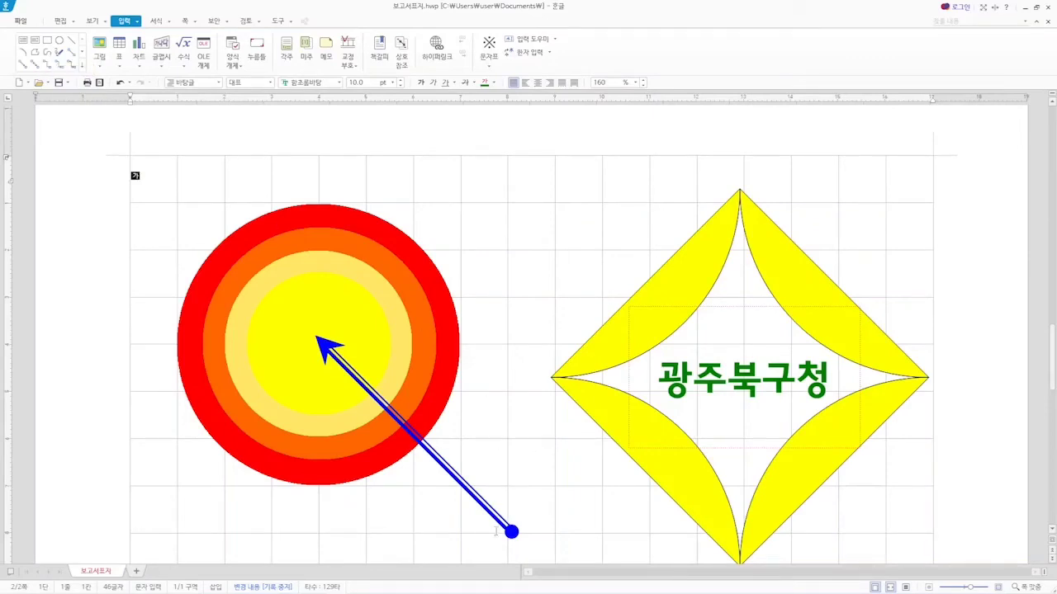
Draw an elbow connector without arrowheads from the star's upper-right tip to the emblem's left corner.
scroll(555, 494, "down", 5)
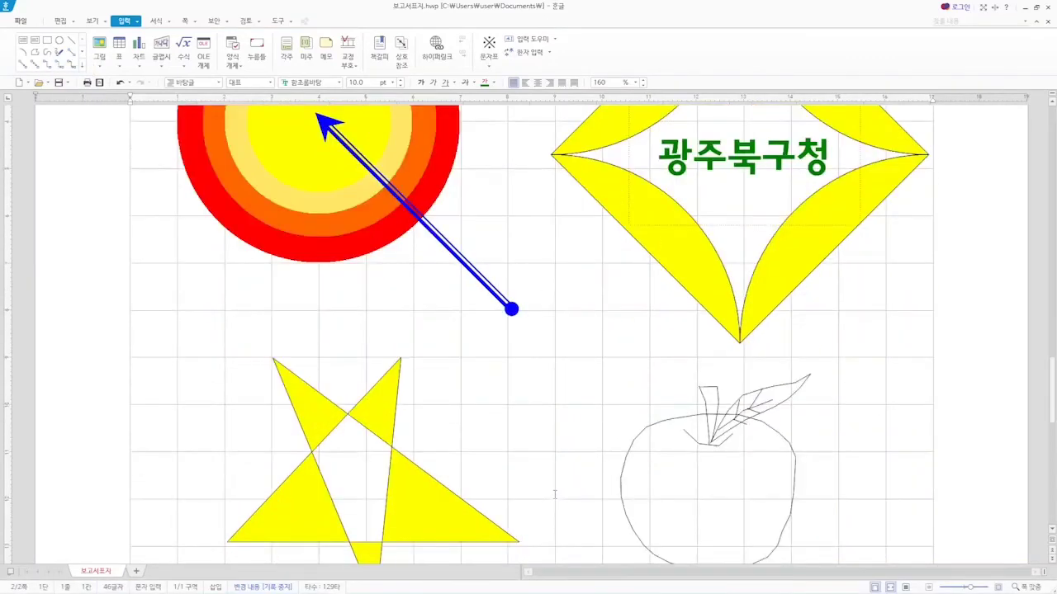
scroll(555, 494, "down", 3)
scroll(555, 494, "up", 3)
left_click(48, 63)
left_click(403, 364)
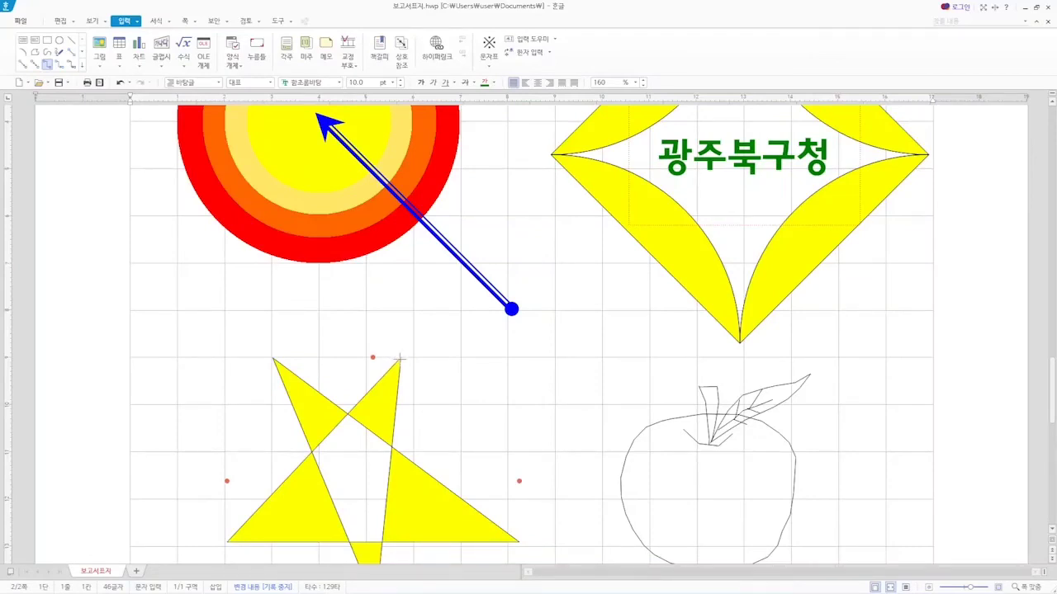
scroll(399, 358, "up", 5)
mouse_move(400, 359)
left_mouse_down()
mouse_move(524, 436)
mouse_move(563, 487)
mouse_move(588, 559)
mouse_move(609, 554)
mouse_move(624, 500)
mouse_move(608, 483)
mouse_move(637, 533)
mouse_move(665, 487)
mouse_move(614, 473)
mouse_move(561, 425)
mouse_move(552, 378)
left_mouse_up()
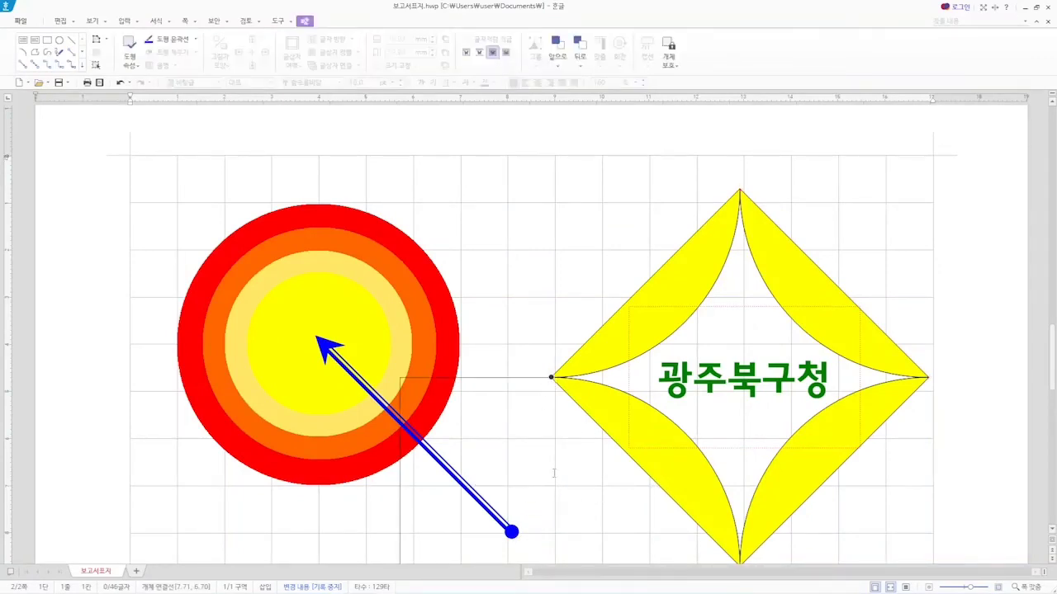
scroll(554, 473, "down", 3)
scroll(406, 377, "up", 1)
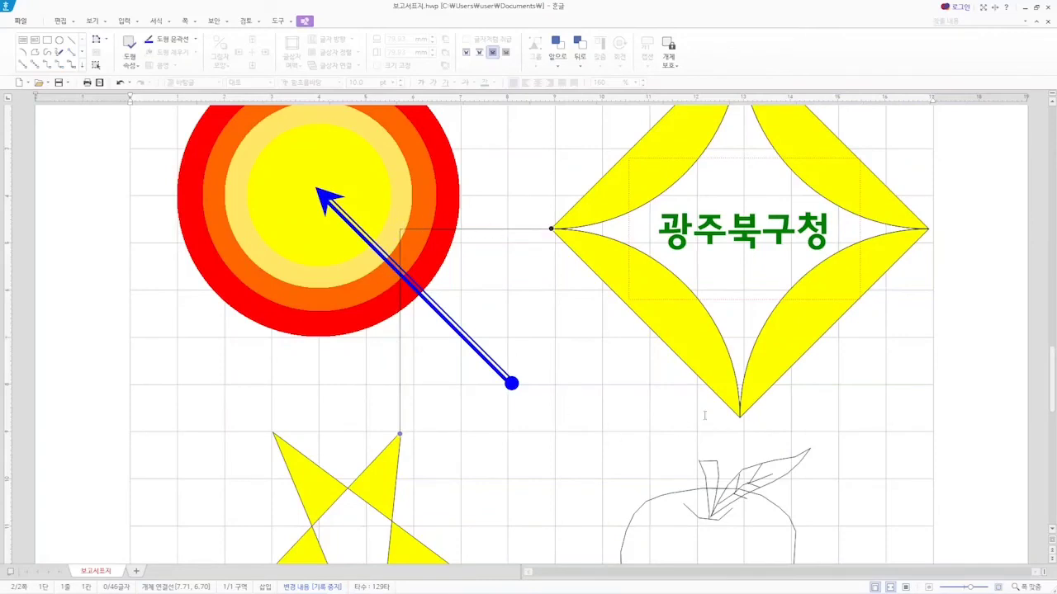
Move the emblem down and slightly left to test the elbow connector, and delete the connector.
left_click_drag(694, 367, 637, 378)
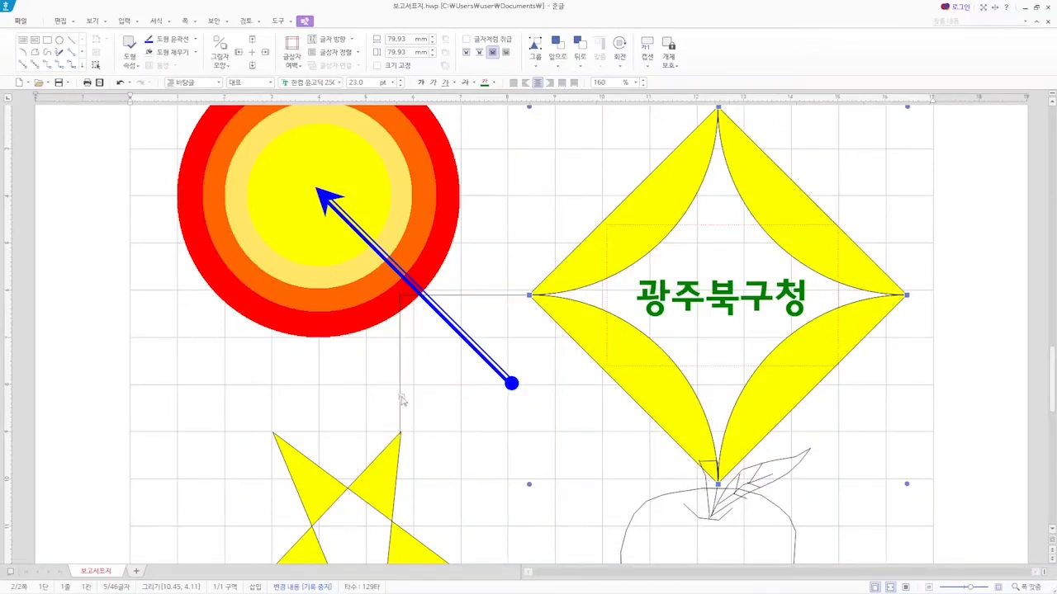
left_click(493, 295)
key("Delete")
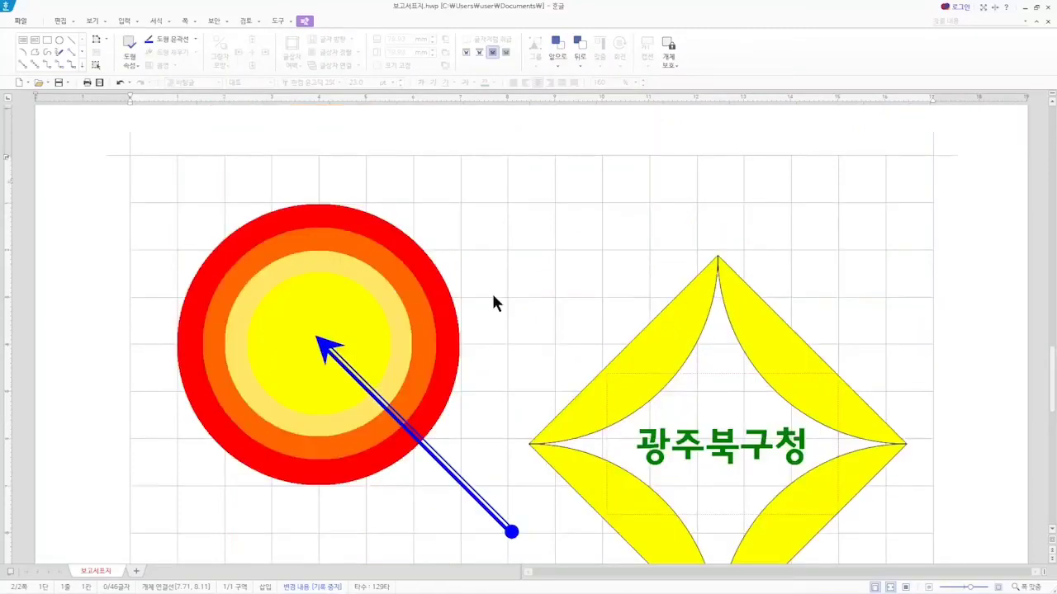
Draw an elbow connector with arrowheads at both ends from the star's upper-right tip to the emblem's left corner.
scroll(514, 348, "down", 2)
scroll(513, 348, "down", 2)
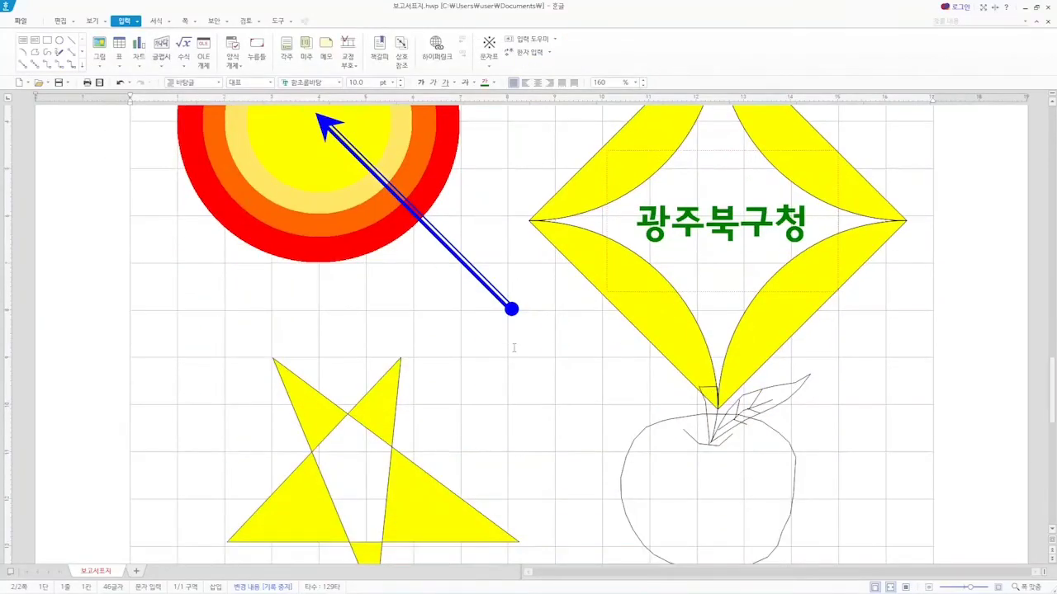
left_click(71, 63)
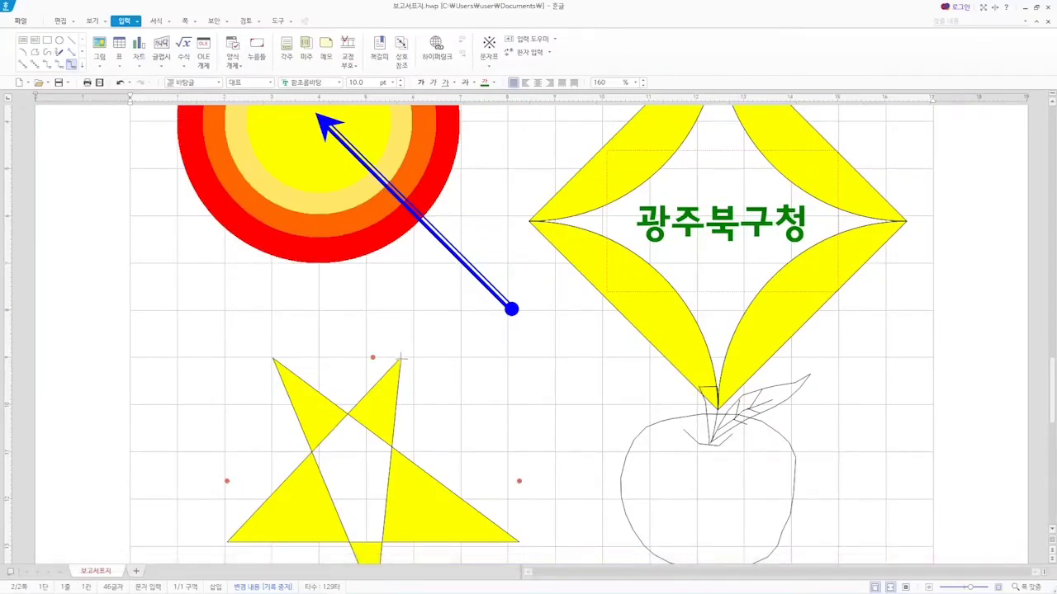
scroll(401, 358, "up", 3)
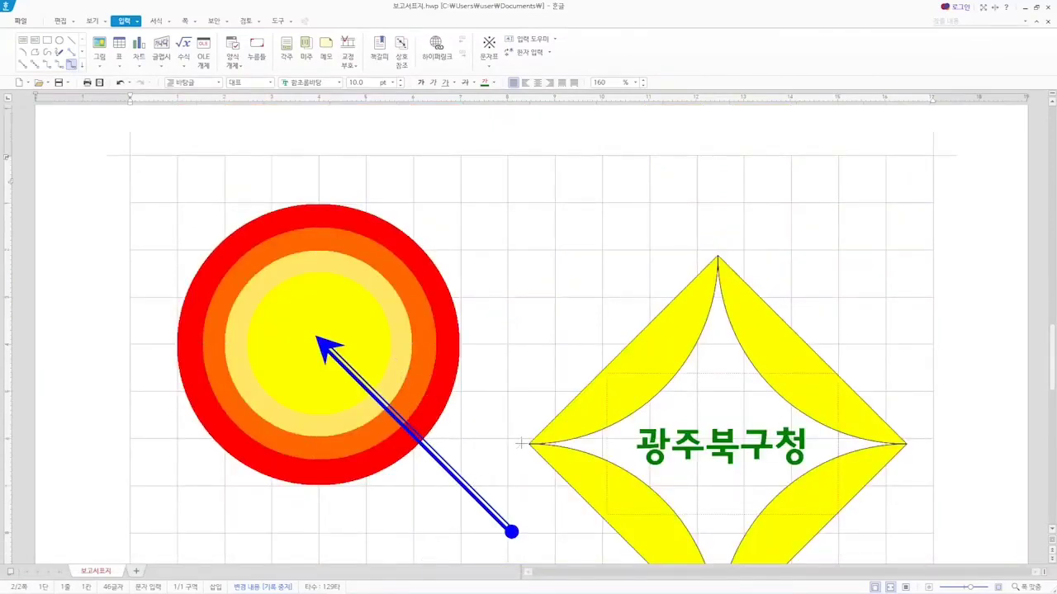
left_click_drag(520, 444, 416, 565)
left_click_drag(525, 444, 525, 444)
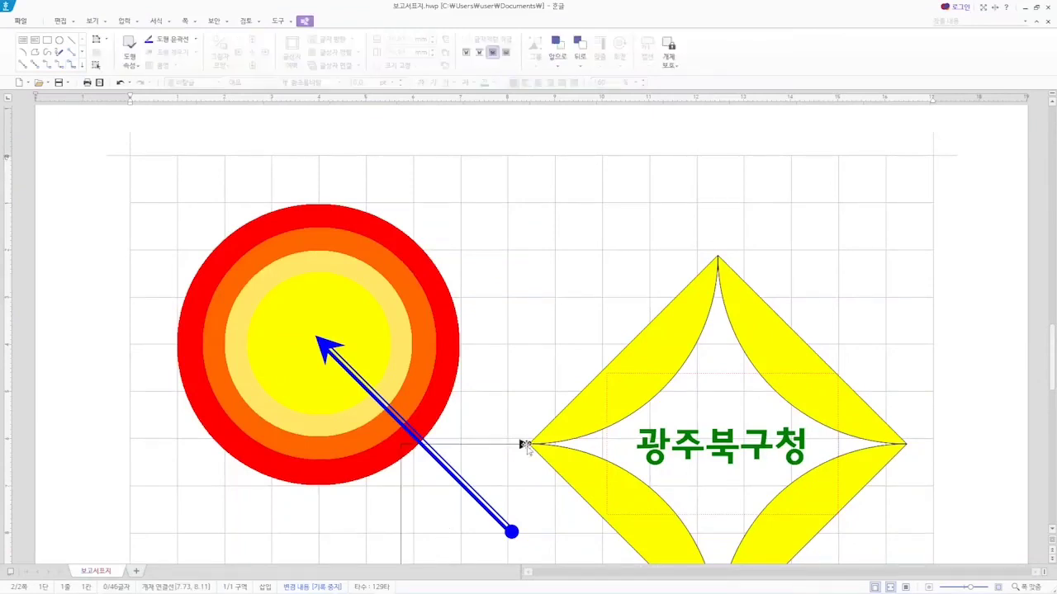
scroll(569, 284, "down", 2)
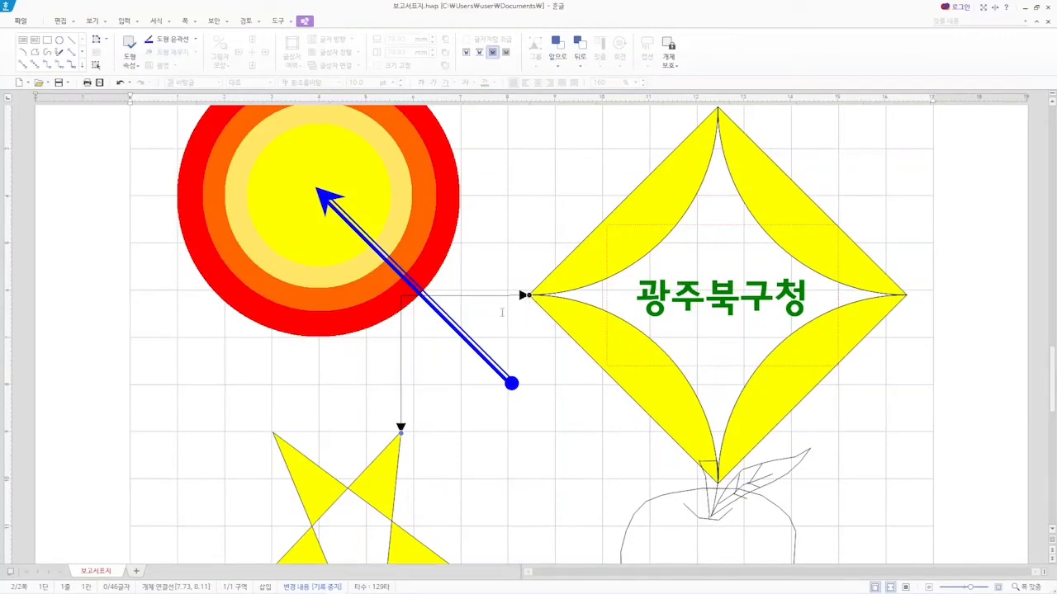
Move the emblem down and shift the star slightly to test the two-way elbow connector, and delete the connector.
left_click_drag(614, 368, 627, 416)
left_click_drag(381, 491, 337, 505)
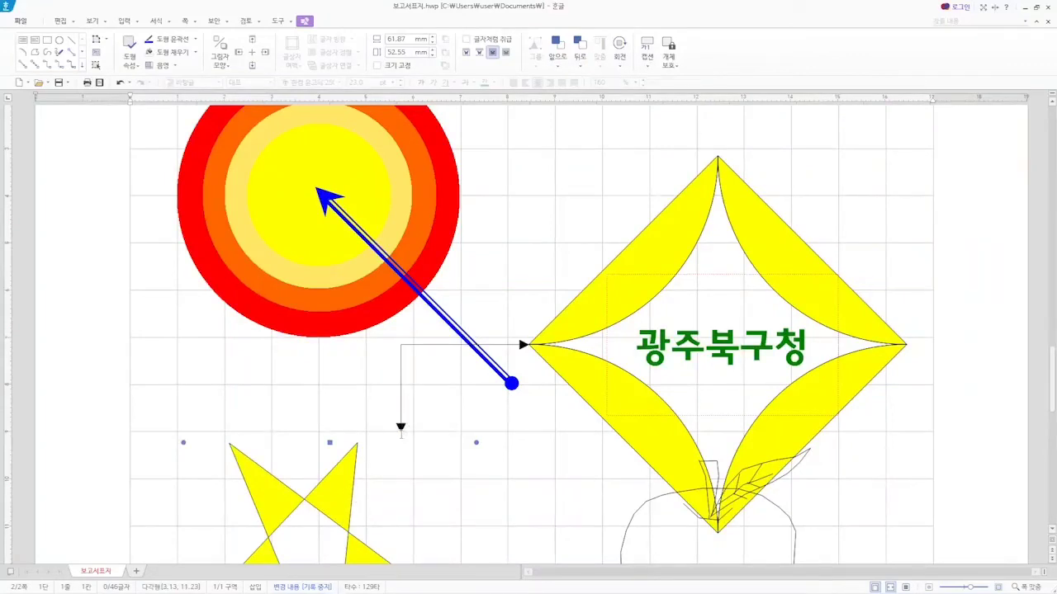
key("ctrl+z")
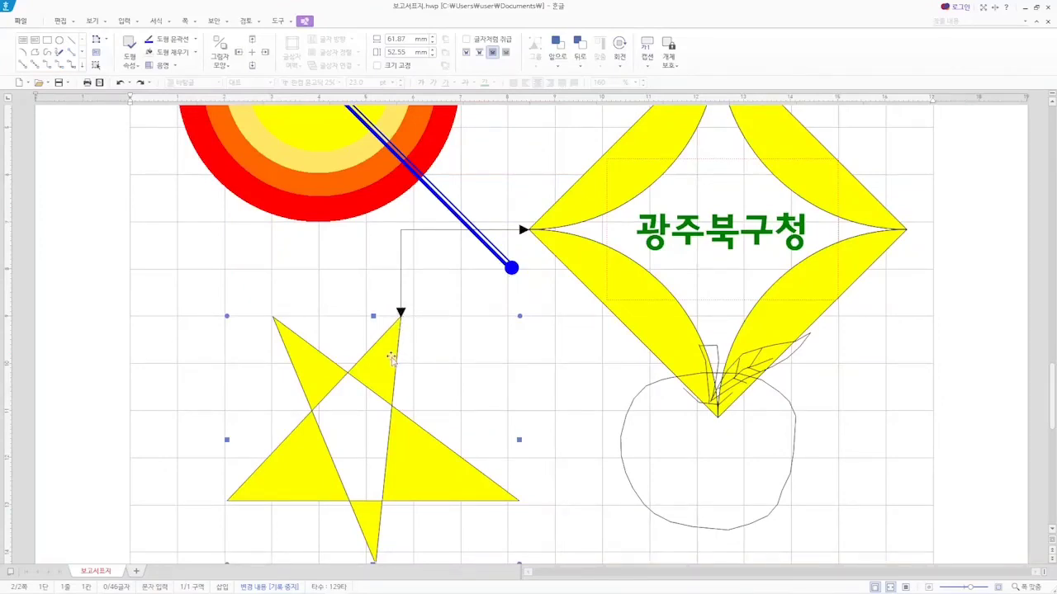
mouse_move(393, 361)
left_mouse_down()
mouse_move(348, 363)
mouse_move(394, 362)
left_mouse_up()
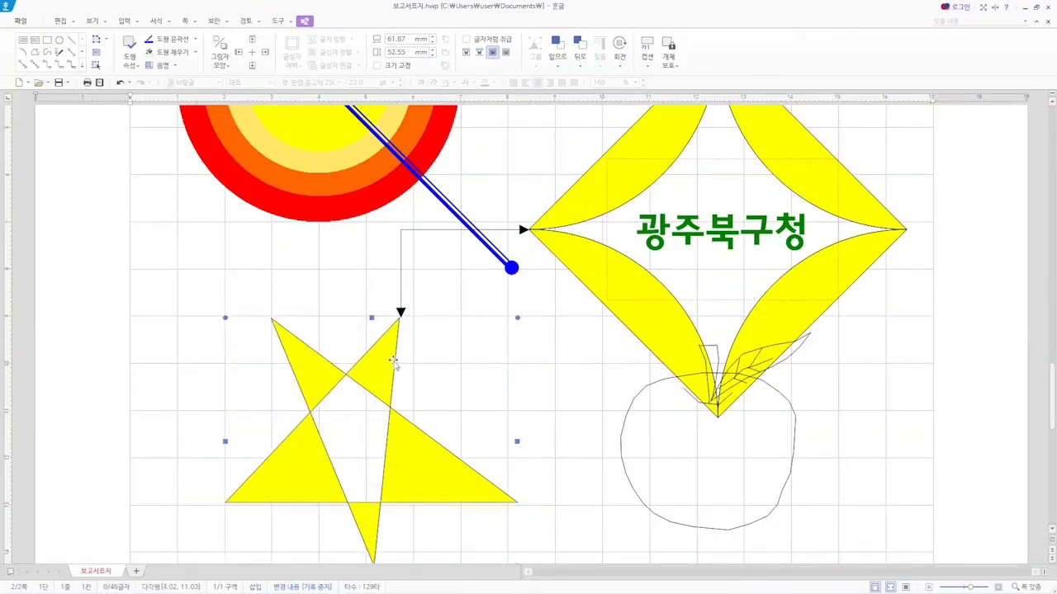
left_click(400, 258)
key("Delete")
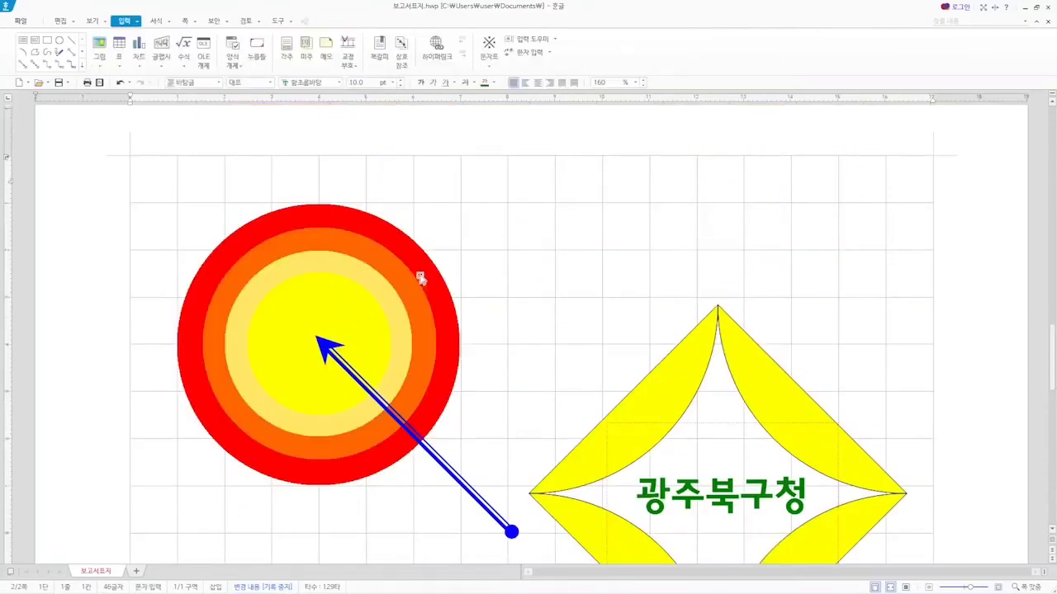
Draw an elbow connector with arrowheads at both ends from the inner edge of the star's upper-right arm to the emblem's left corner.
scroll(425, 279, "down", 6)
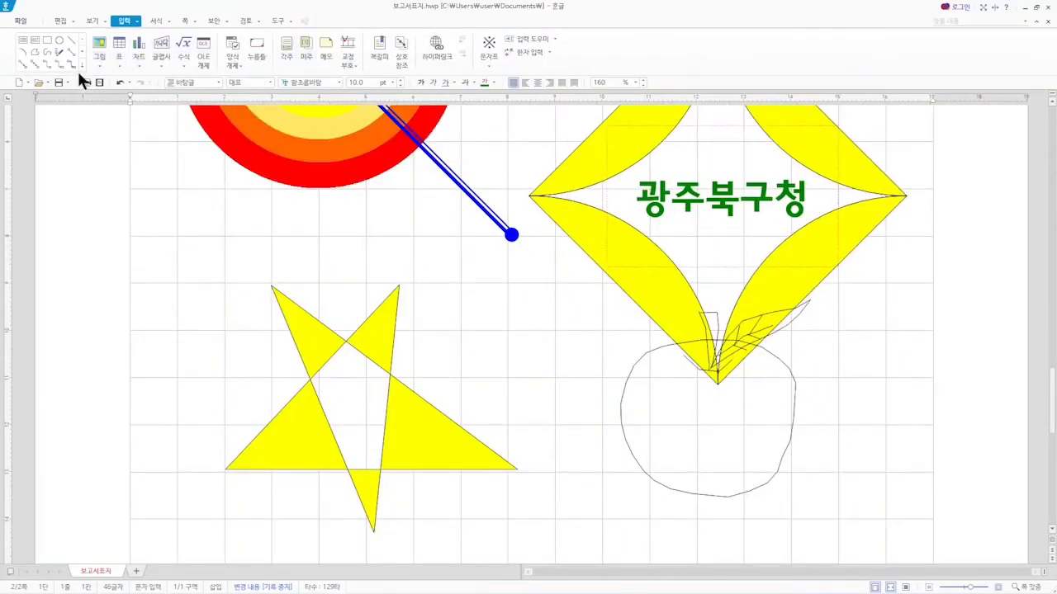
left_click(72, 65)
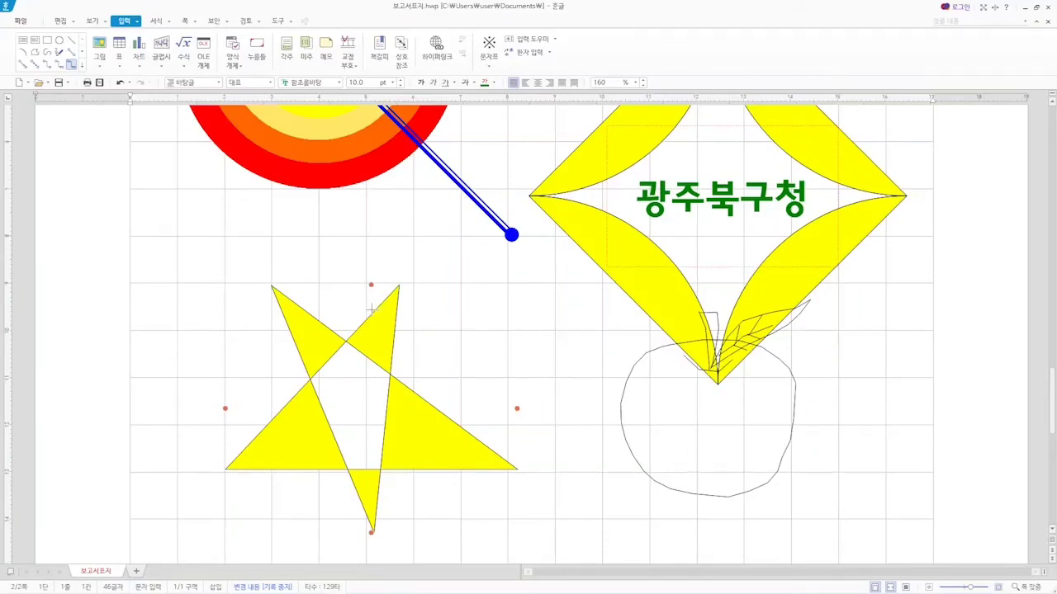
left_click_drag(371, 309, 526, 494)
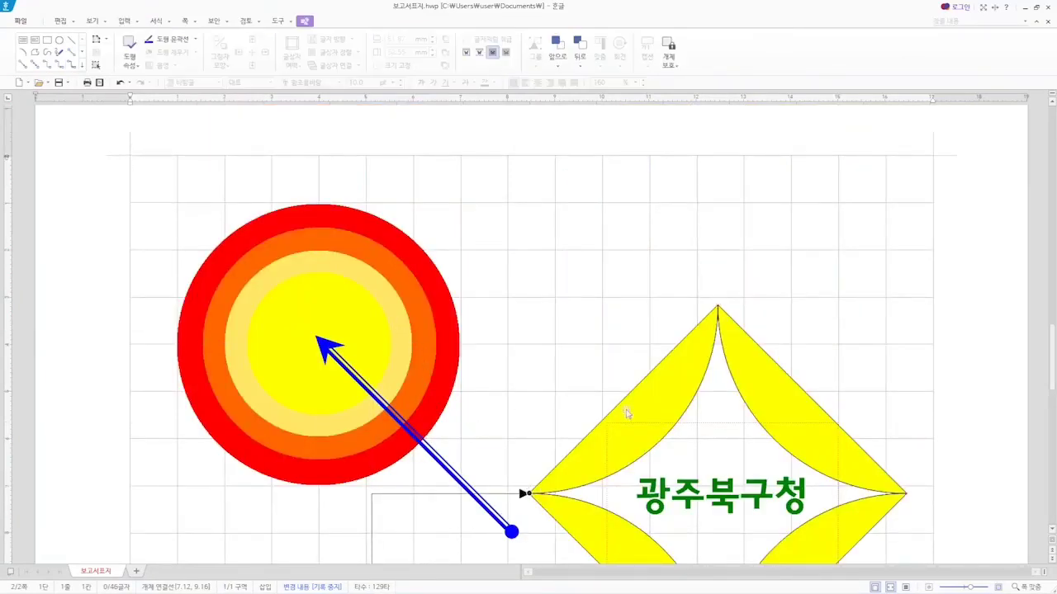
Test the two-way elbow connector by moving the emblem down, then up and left, and shifting the star slightly down and left.
scroll(661, 319, "down", 3)
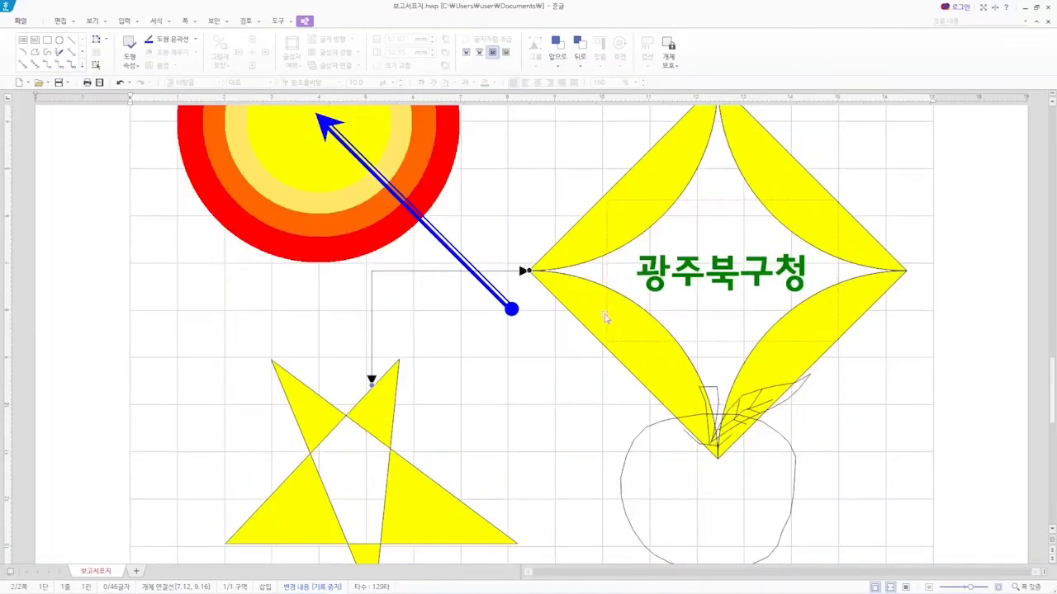
left_click_drag(606, 318, 619, 390)
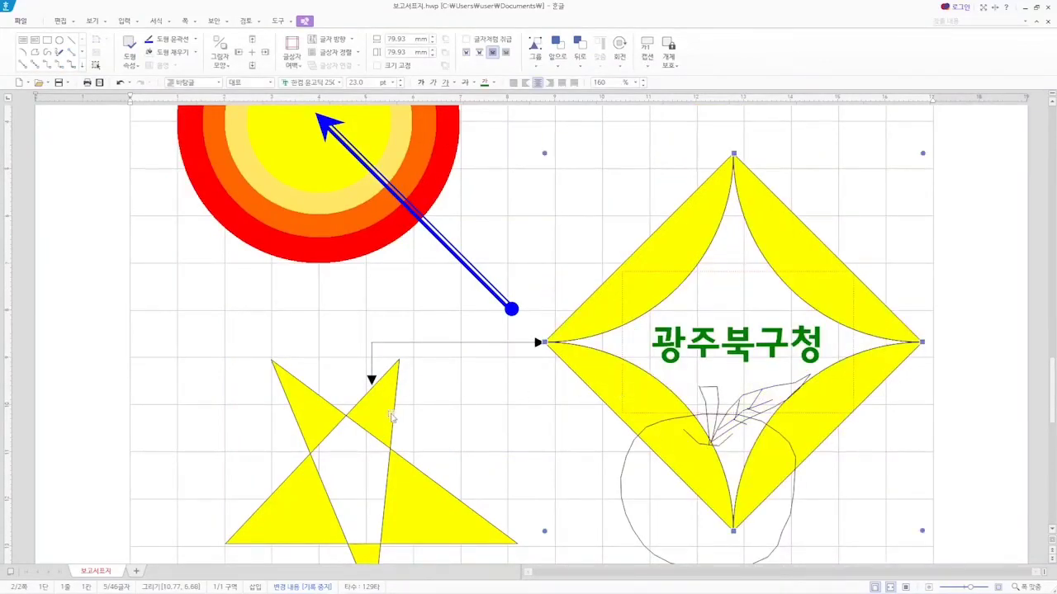
left_click_drag(380, 414, 356, 435)
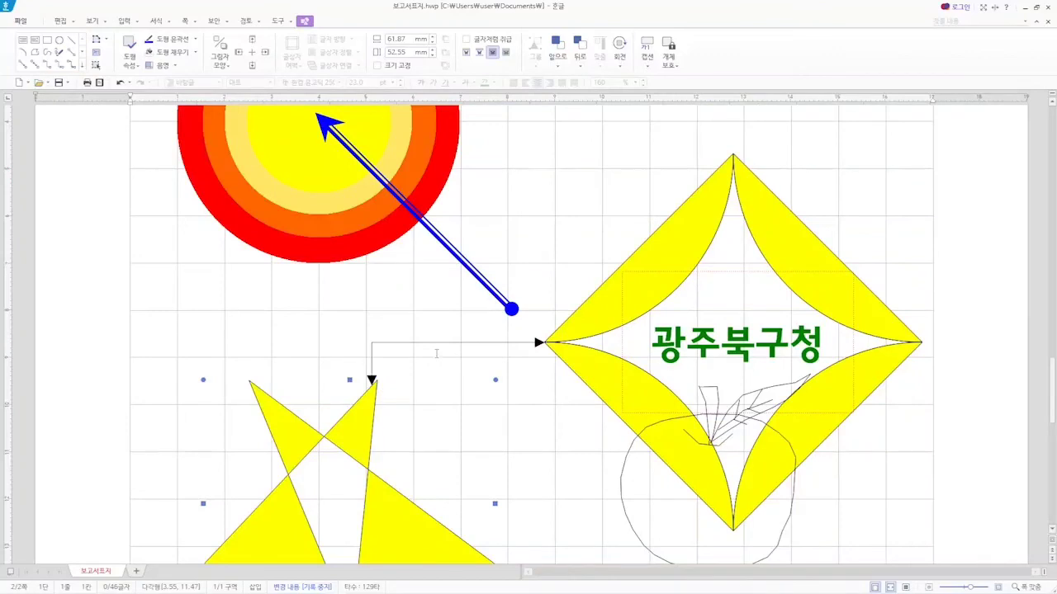
scroll(436, 353, "down", 2)
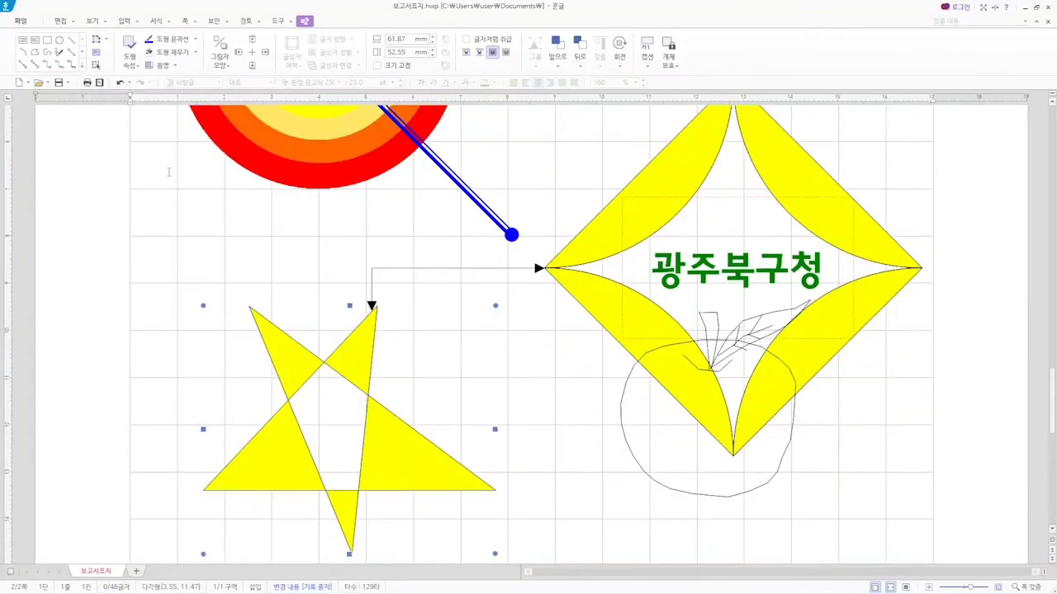
left_click_drag(619, 312, 573, 232)
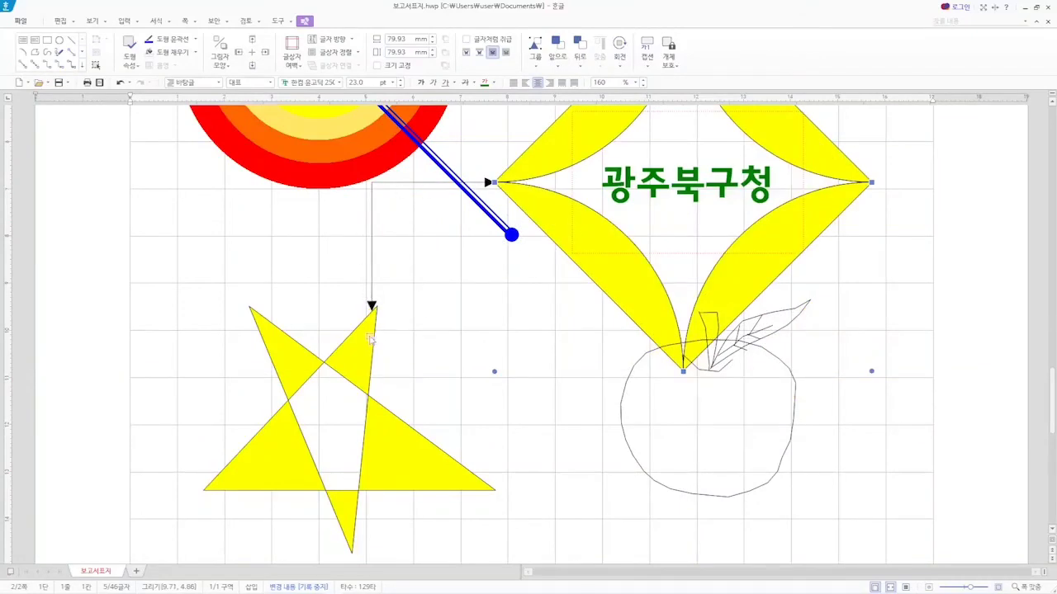
left_click_drag(368, 339, 364, 334)
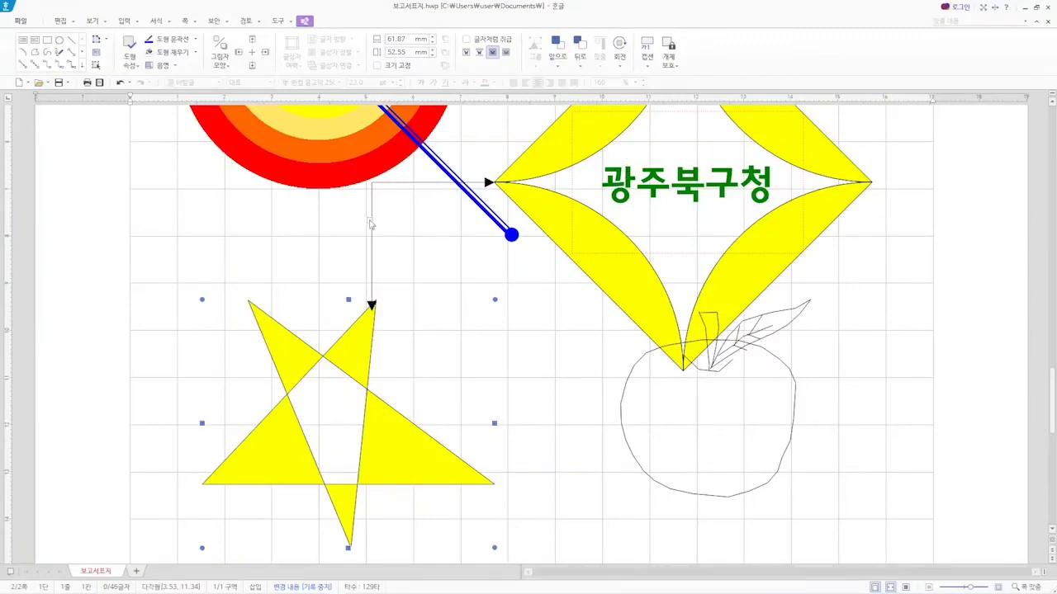
Format the elbow connector's line as green with a thickness of 1.00 mm.
left_click(371, 220)
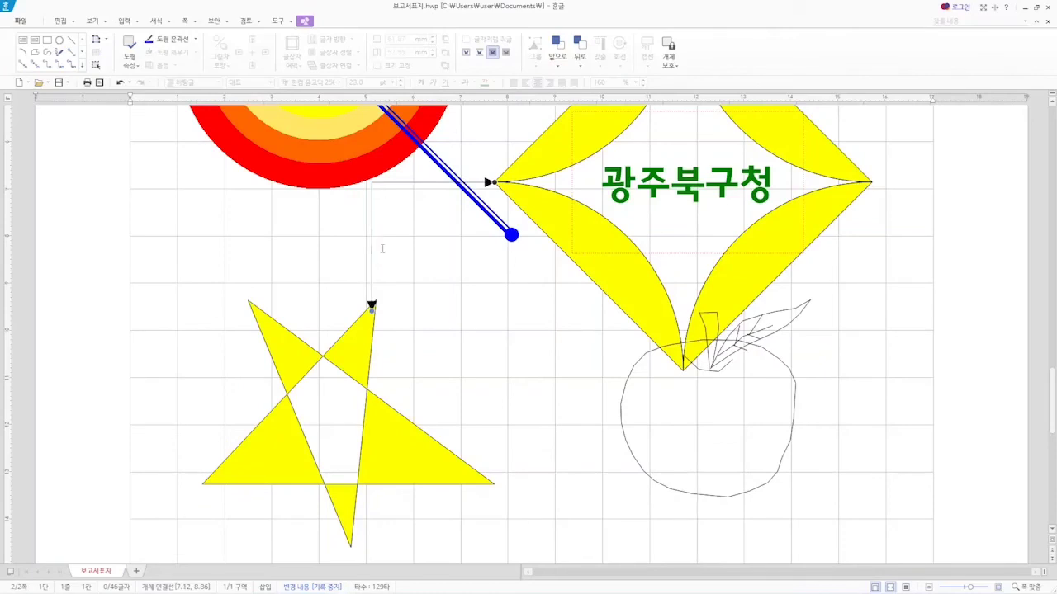
key("p")
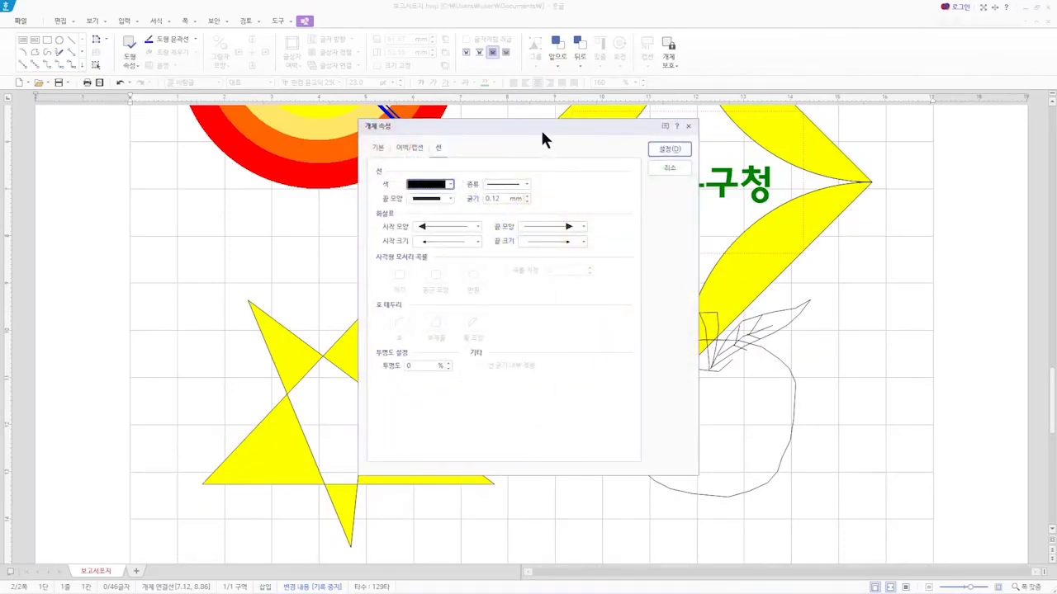
left_click_drag(544, 133, 704, 148)
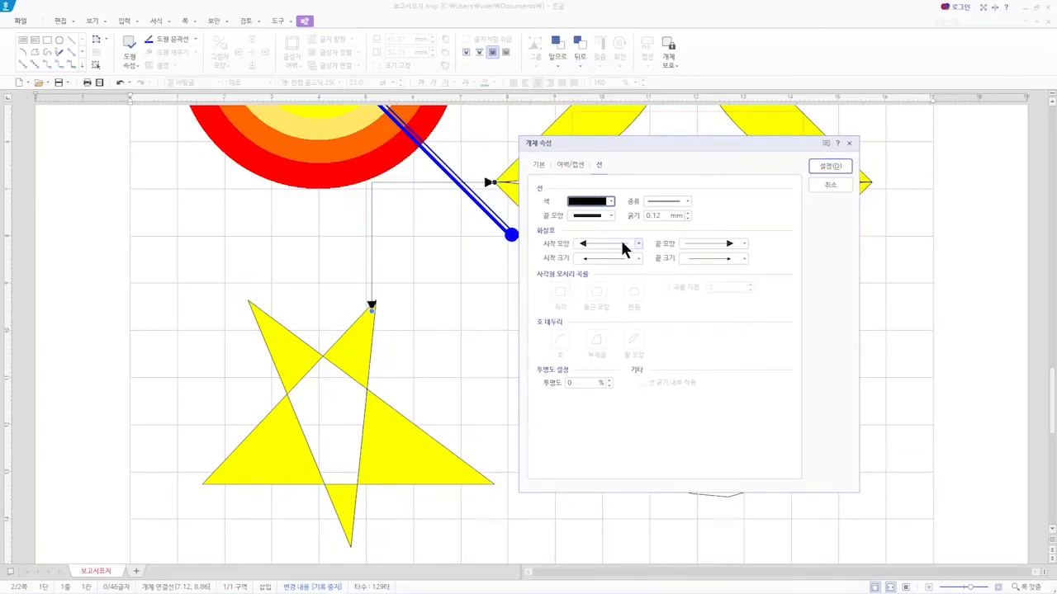
left_click(610, 202)
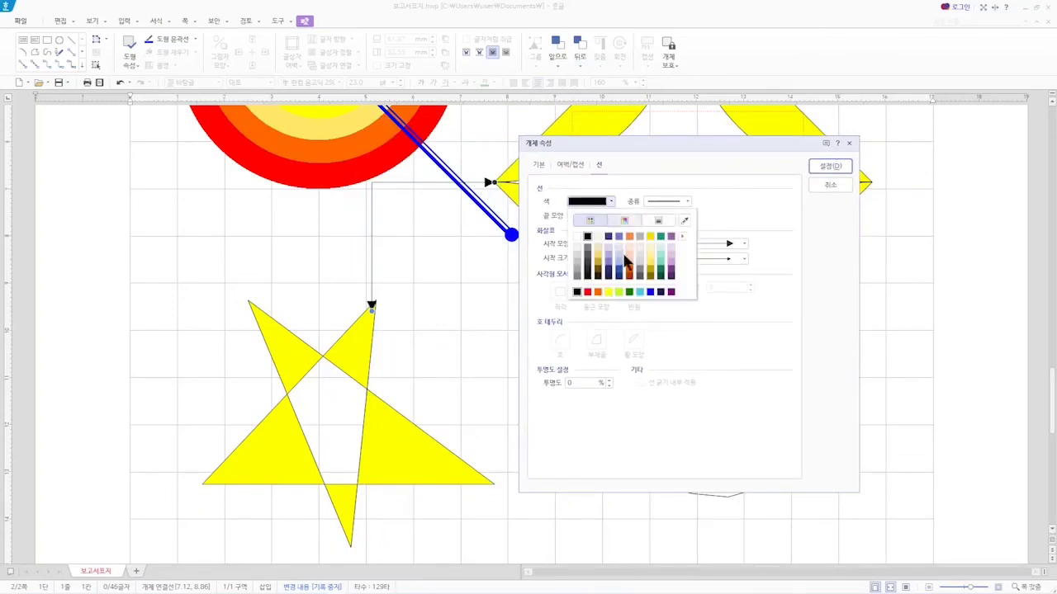
left_click(631, 293)
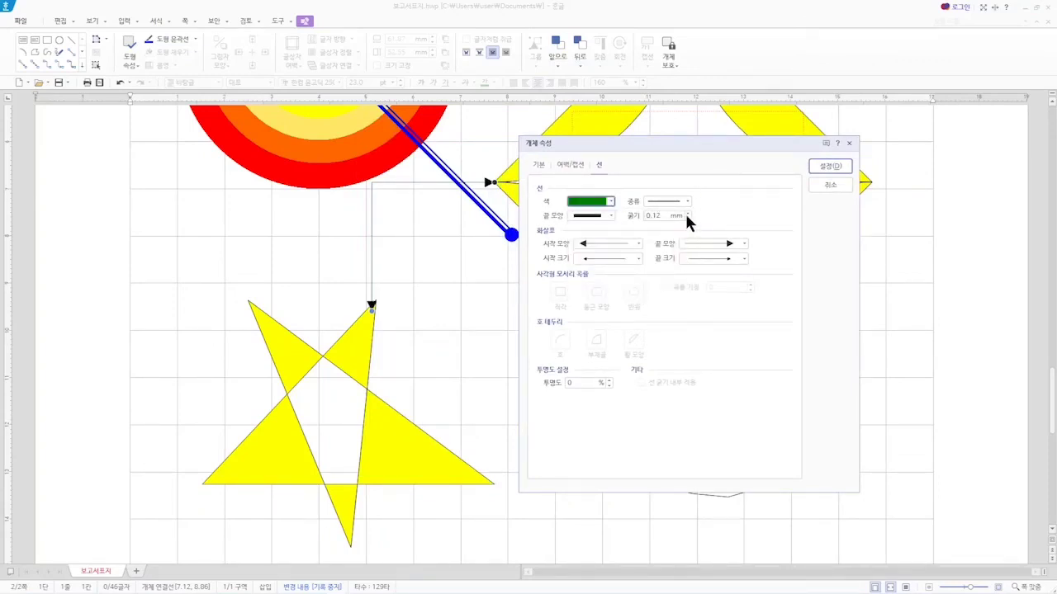
left_click(688, 212)
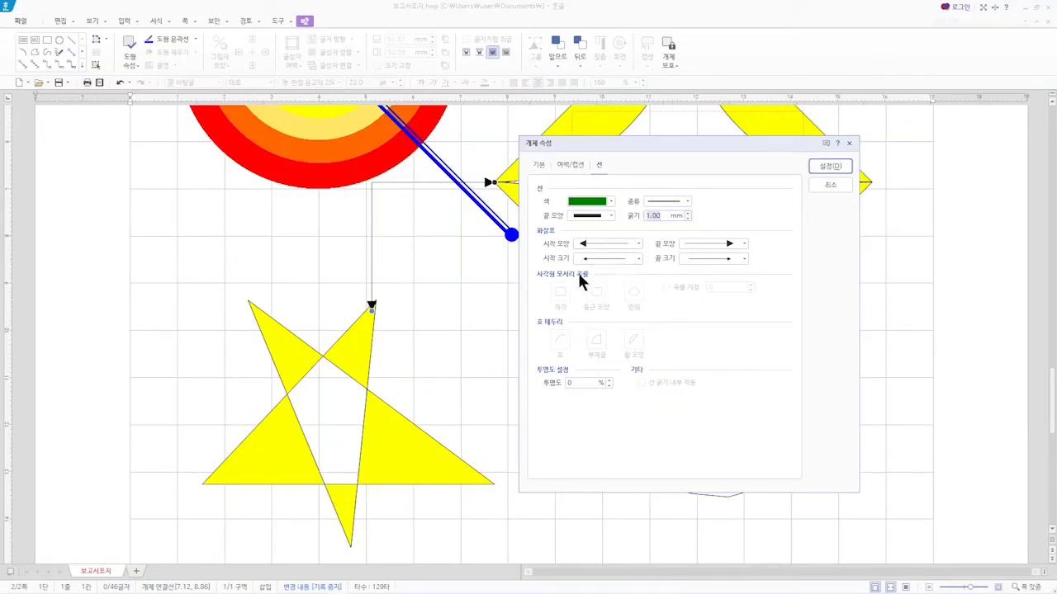
left_click(820, 166)
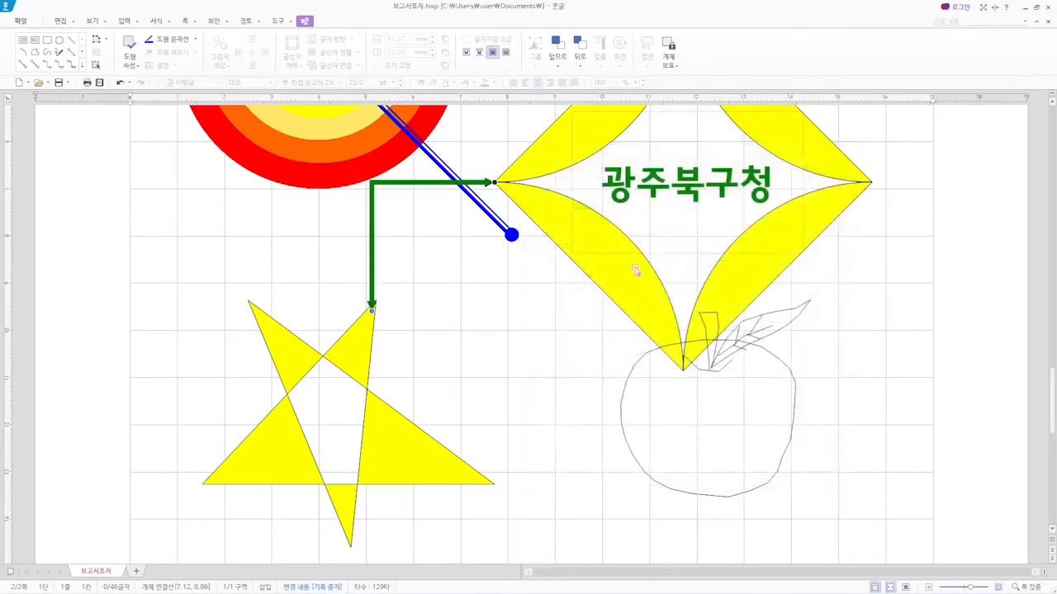
key("Escape")
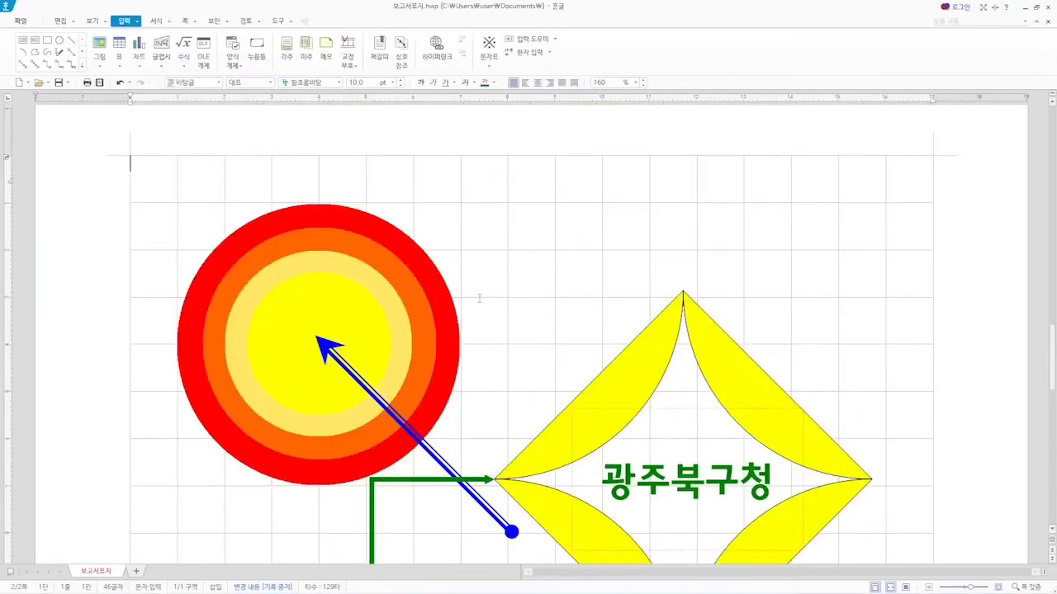
left_click(80, 64)
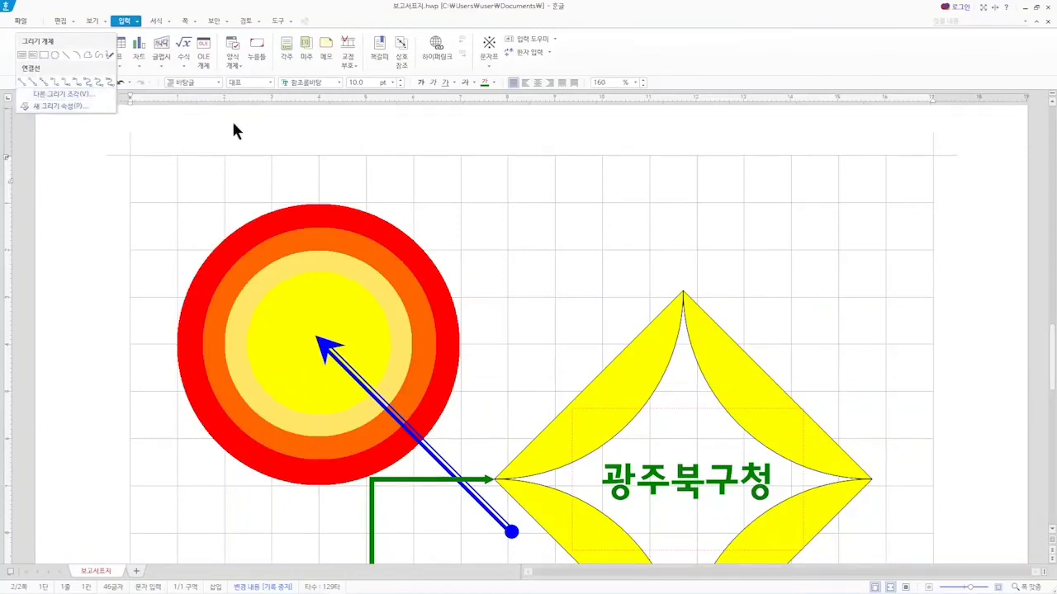
left_click(531, 245)
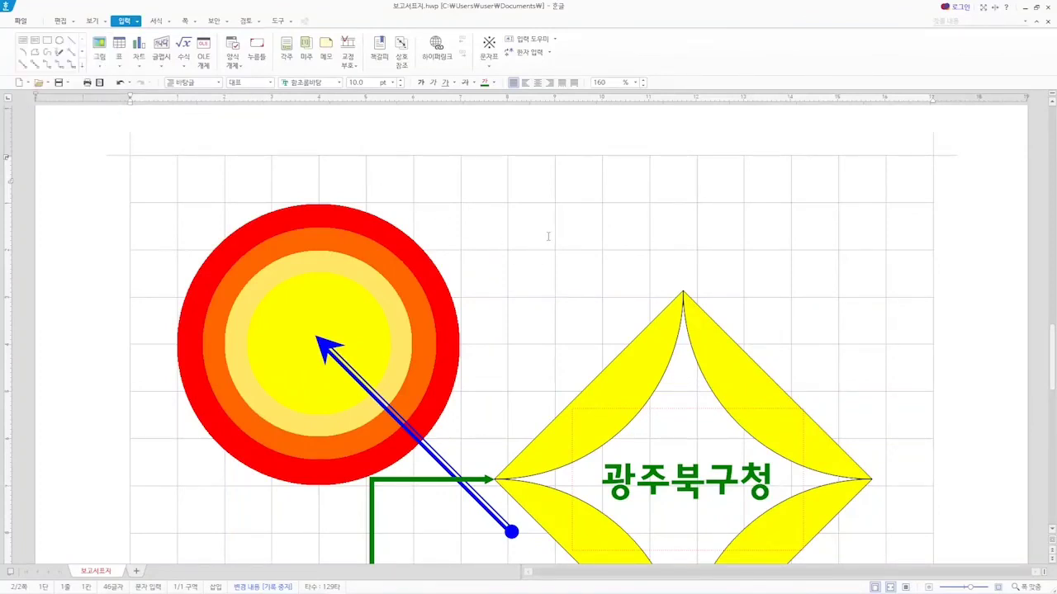
scroll(547, 237, "down", 5)
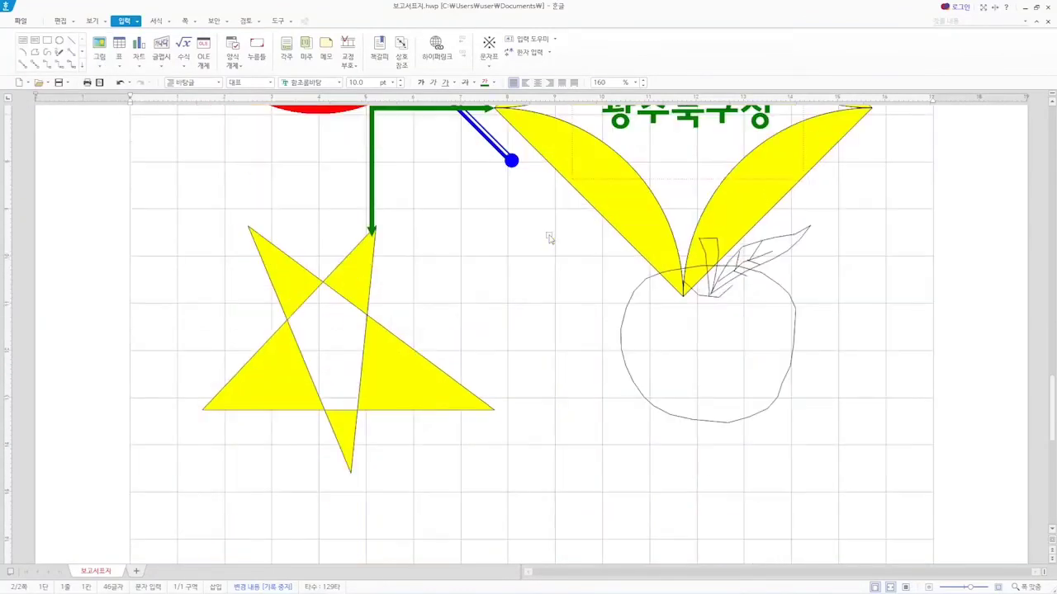
scroll(549, 237, "down", 2)
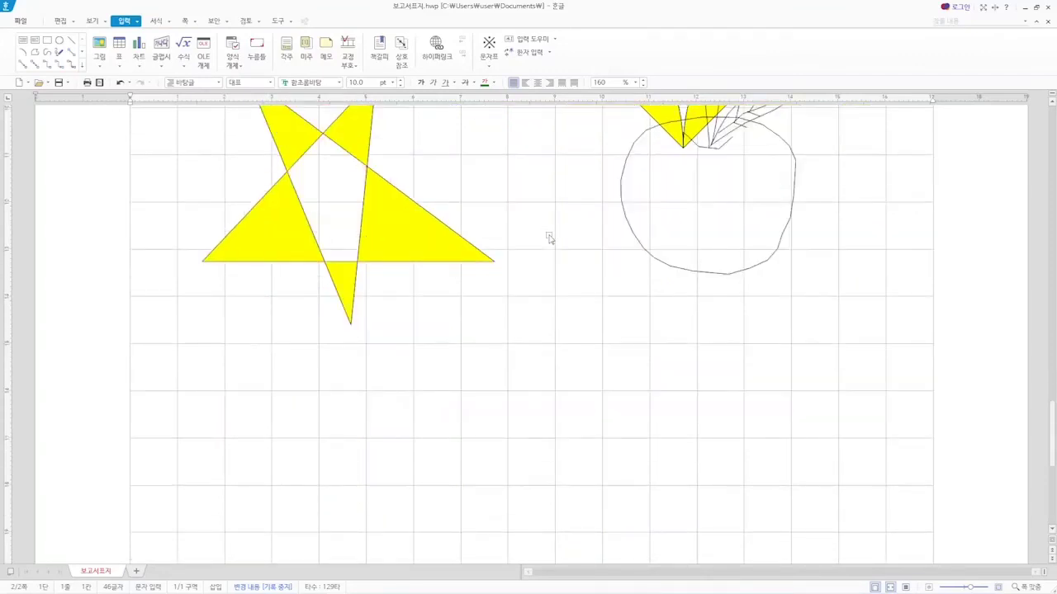
scroll(549, 237, "up", 2)
scroll(549, 237, "down", 1)
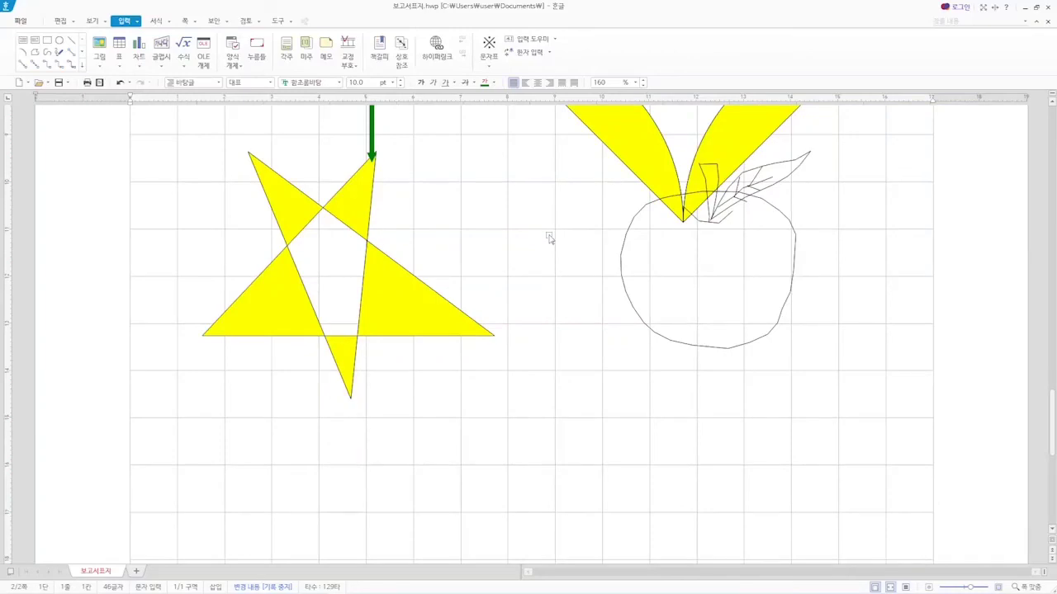
scroll(549, 237, "up", 1)
scroll(548, 237, "up", 2)
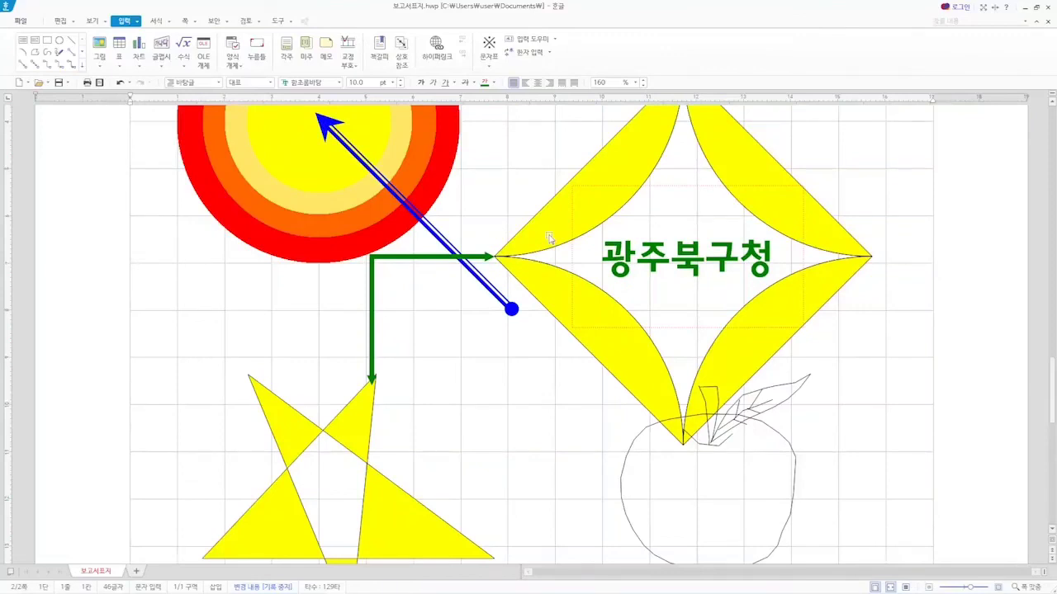
scroll(549, 238, "down", 3)
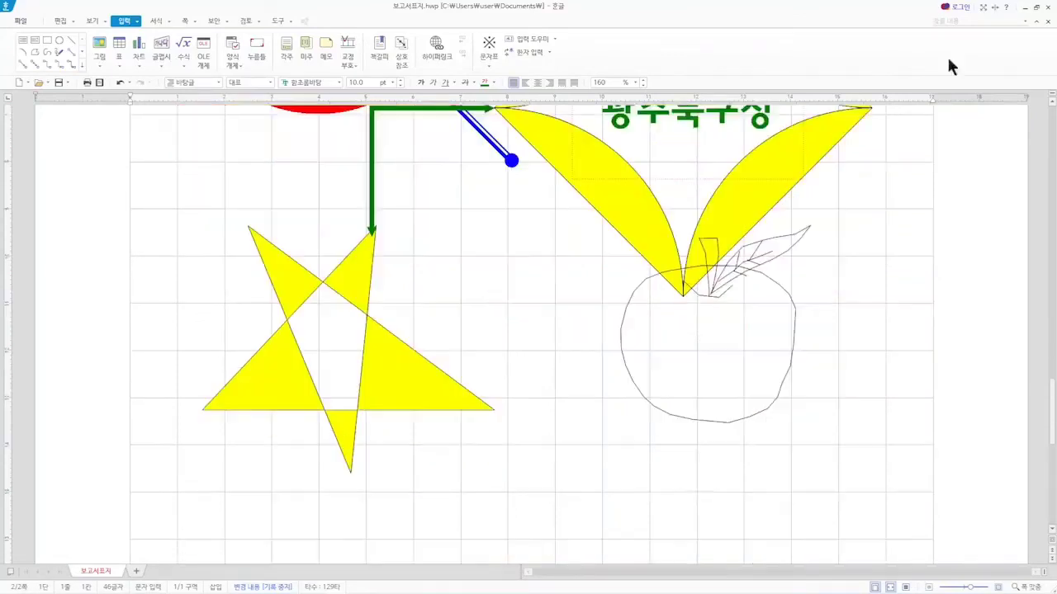
Edit the star's polygon points, pulling its lowest vertex down and slightly left so the star is about 67 mm tall.
left_click(272, 393)
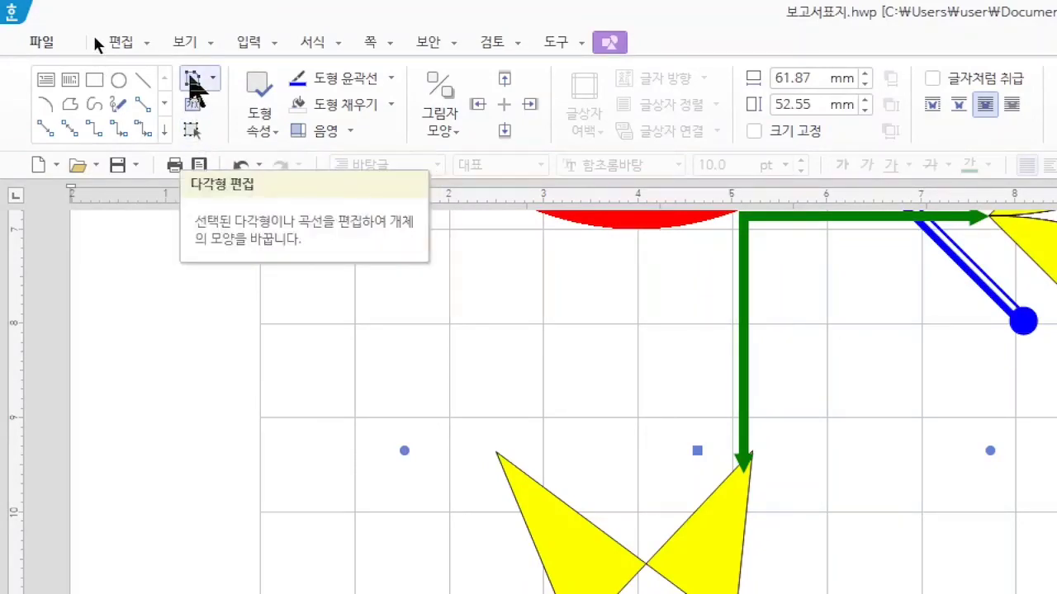
left_click(191, 80)
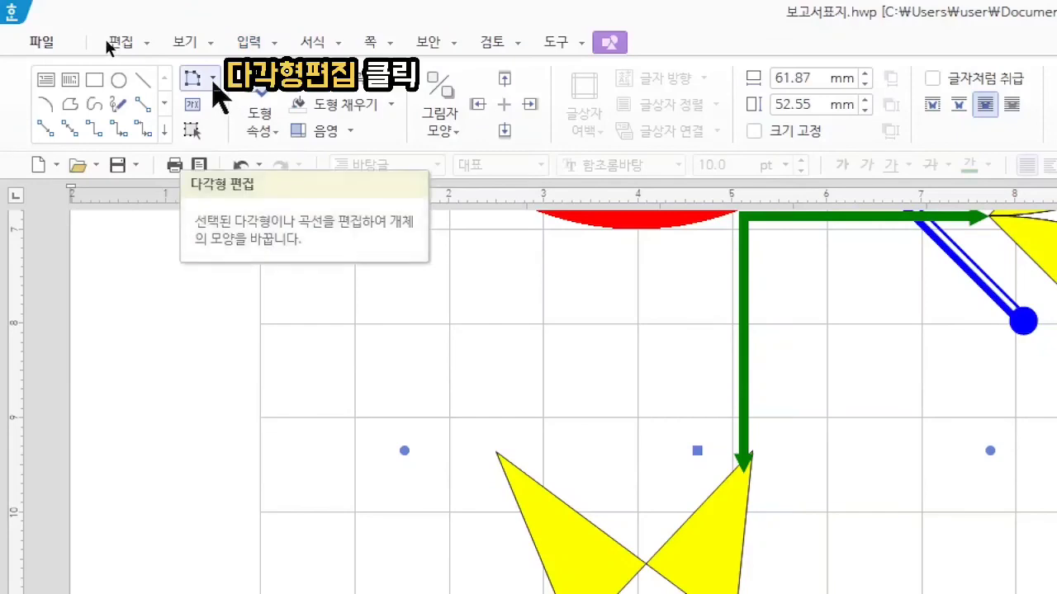
left_click(212, 79)
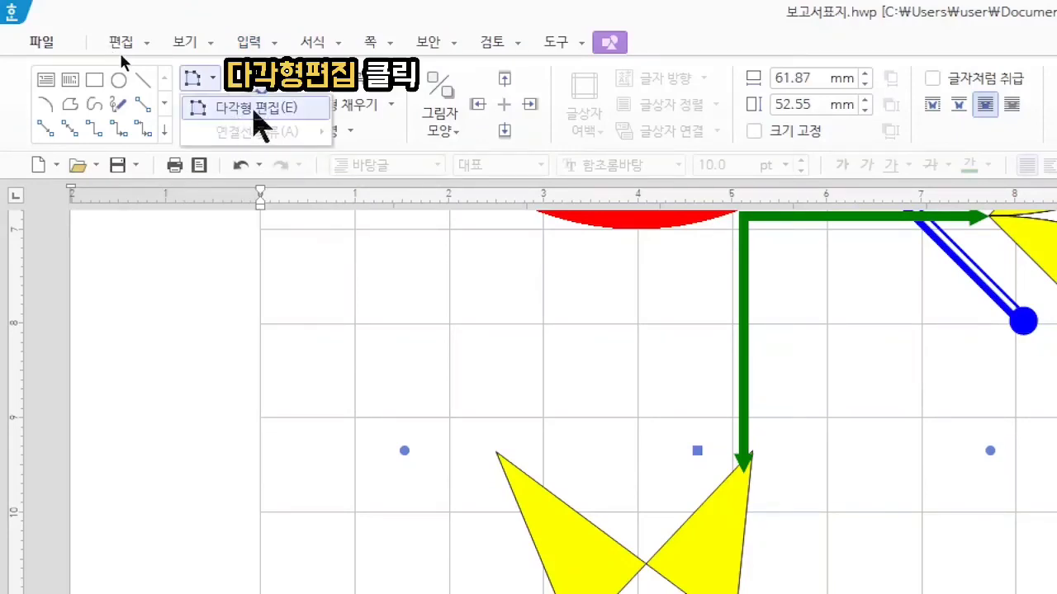
left_click(259, 108)
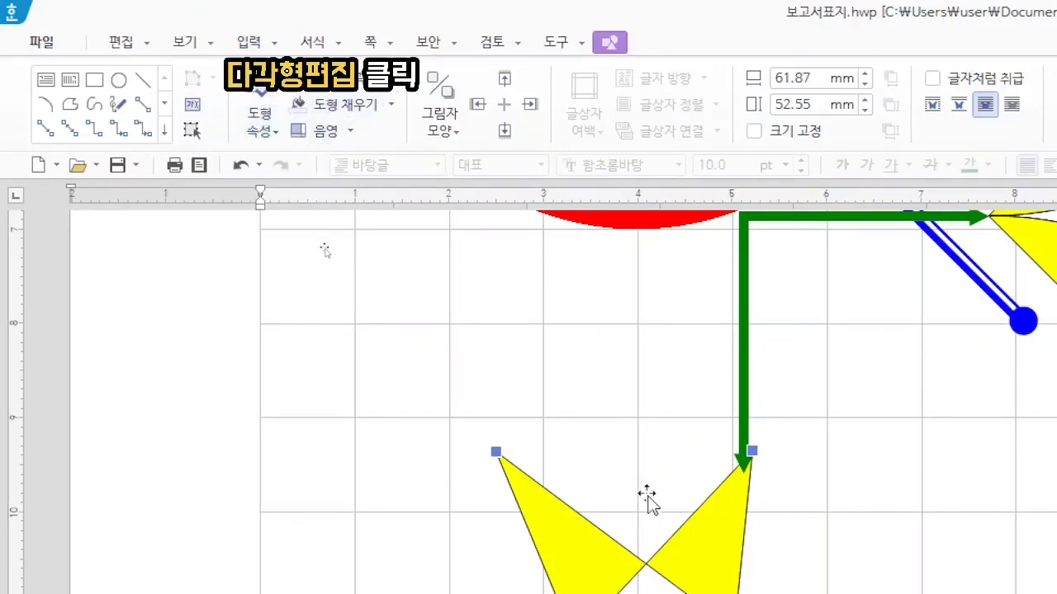
scroll(649, 488, "down", 3)
scroll(649, 489, "down", 3)
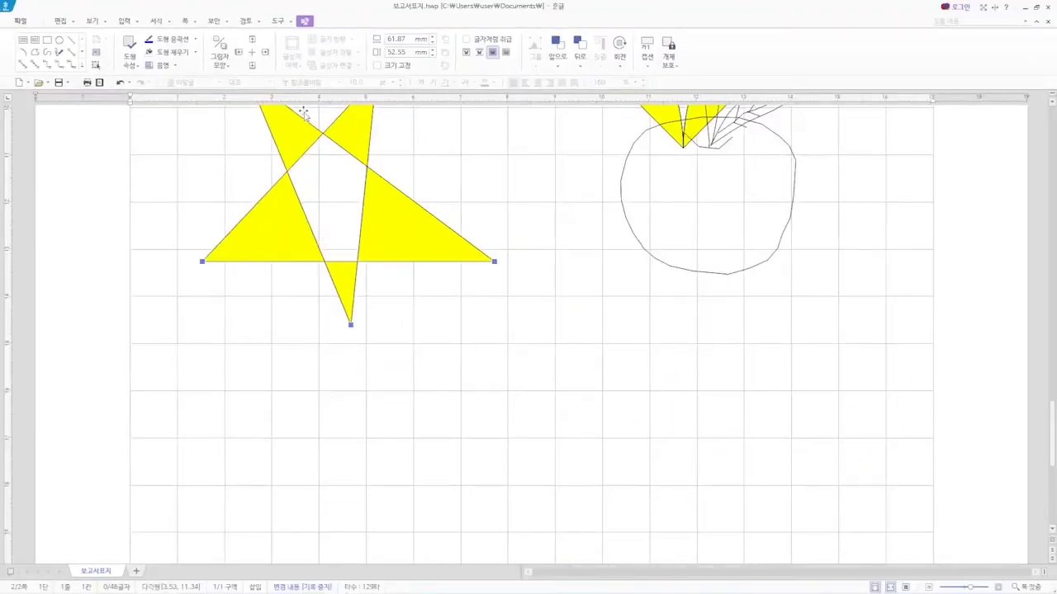
scroll(606, 239, "up", 3)
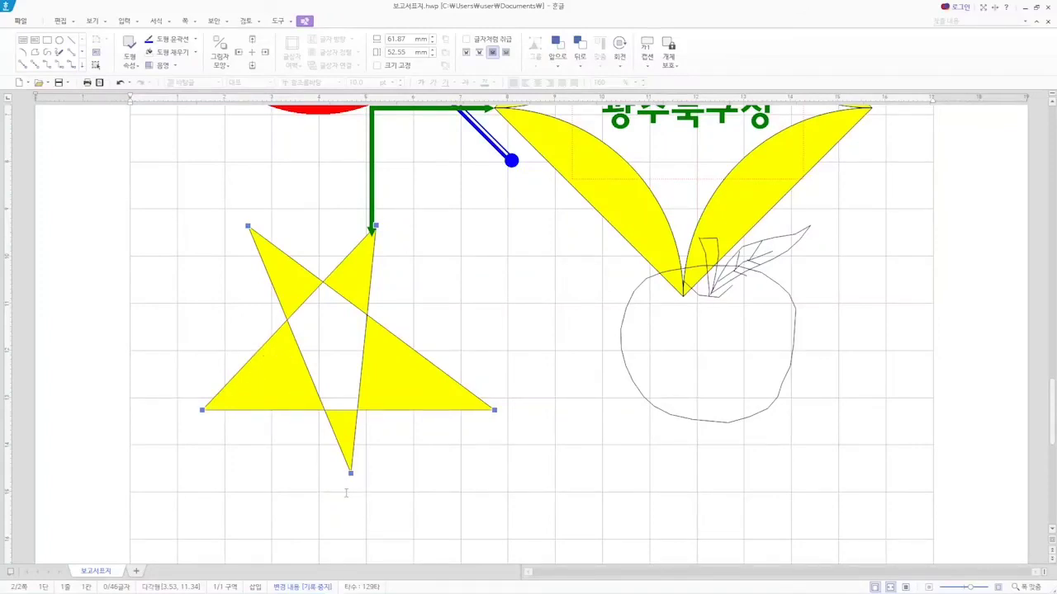
left_click_drag(354, 466, 340, 541)
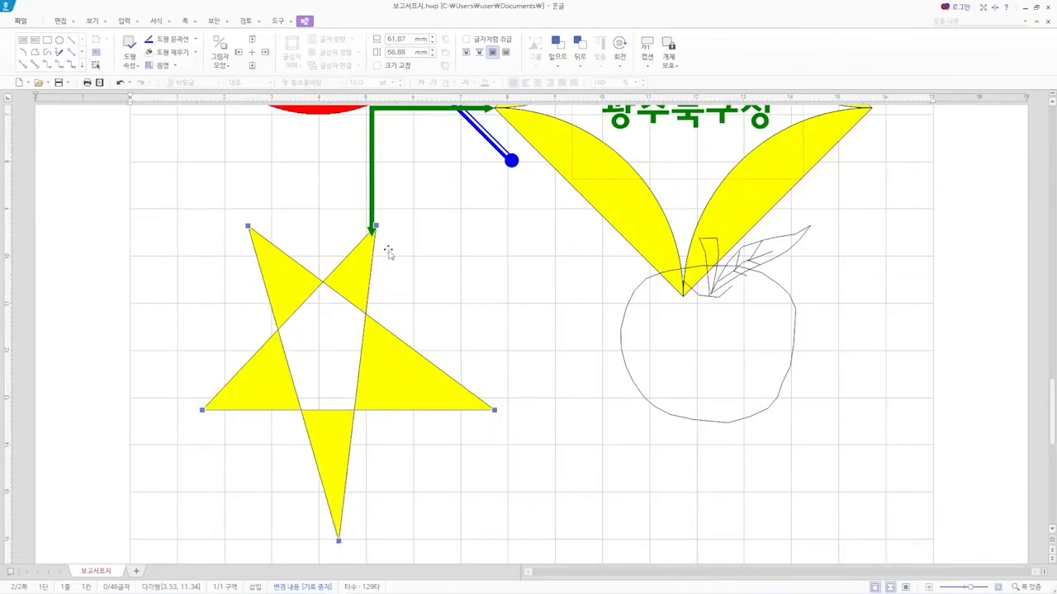
Pull the star's upper-right, lower-left and upper-left vertices outward, making the star about 67 mm wide and 69 mm tall.
left_click_drag(380, 224, 425, 218)
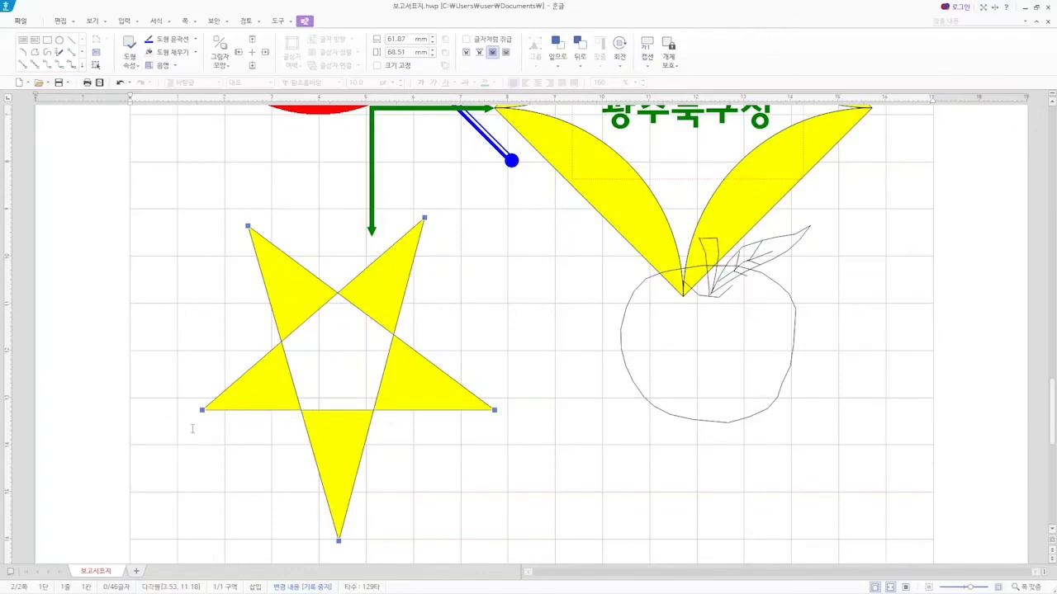
left_click_drag(201, 409, 179, 413)
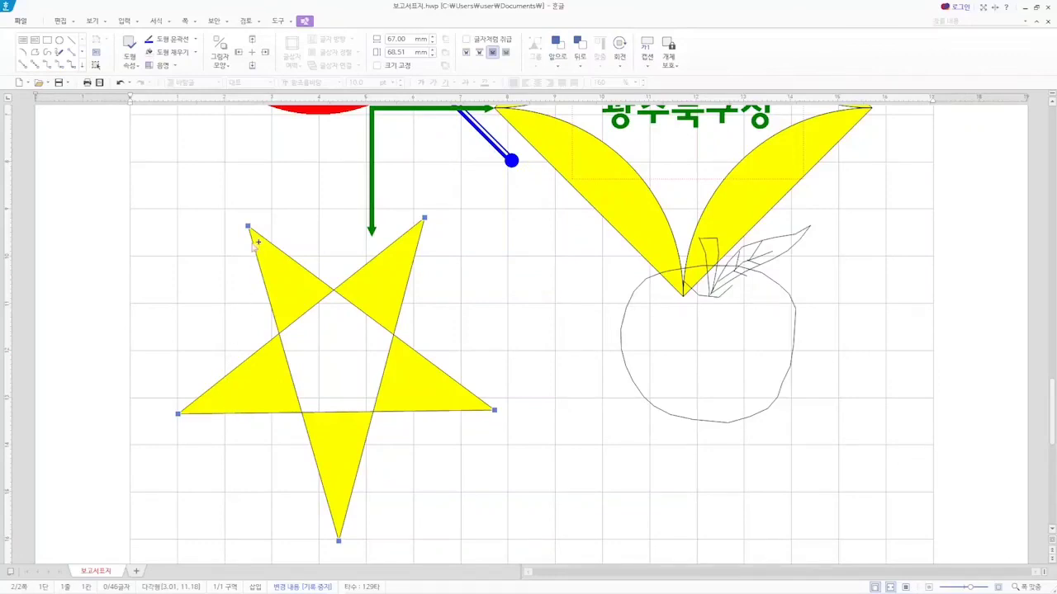
left_click_drag(251, 226, 238, 217)
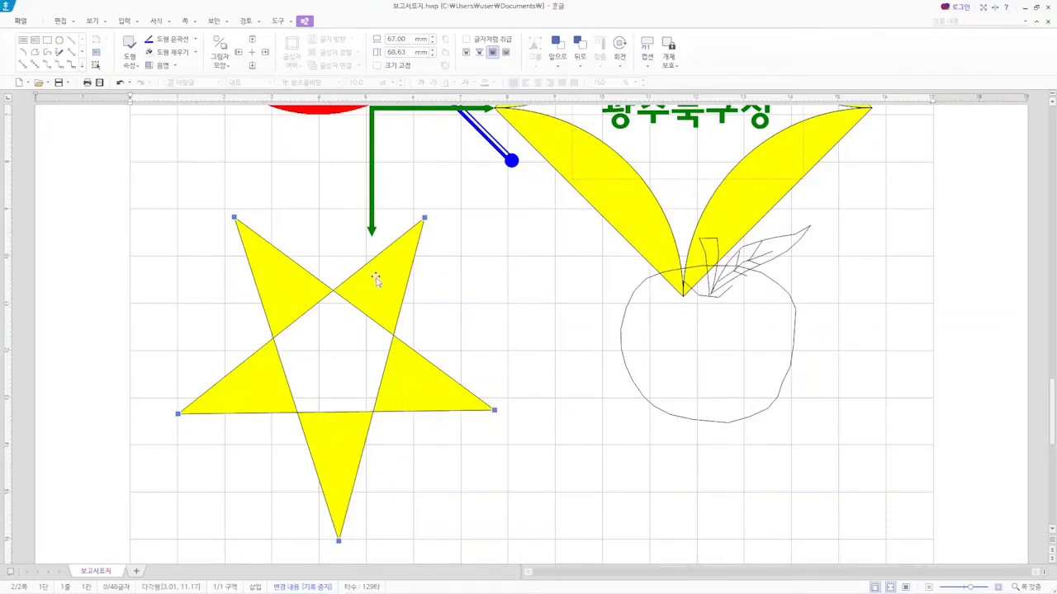
left_click(570, 379)
Turn on the display of typesetting marks (조판 부호) in the document view.
scroll(523, 335, "up", 6)
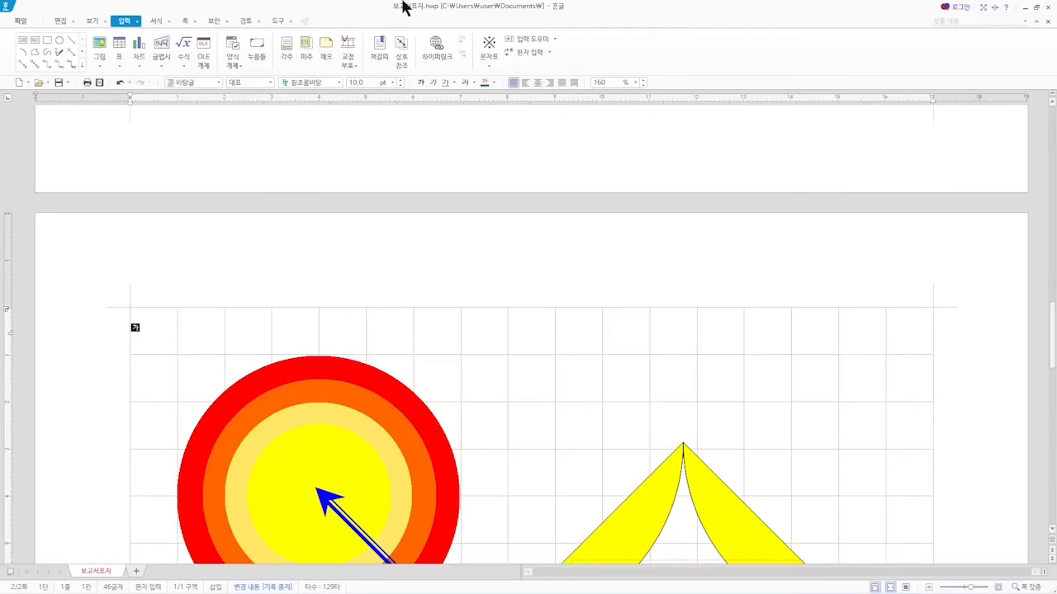
left_click(91, 21)
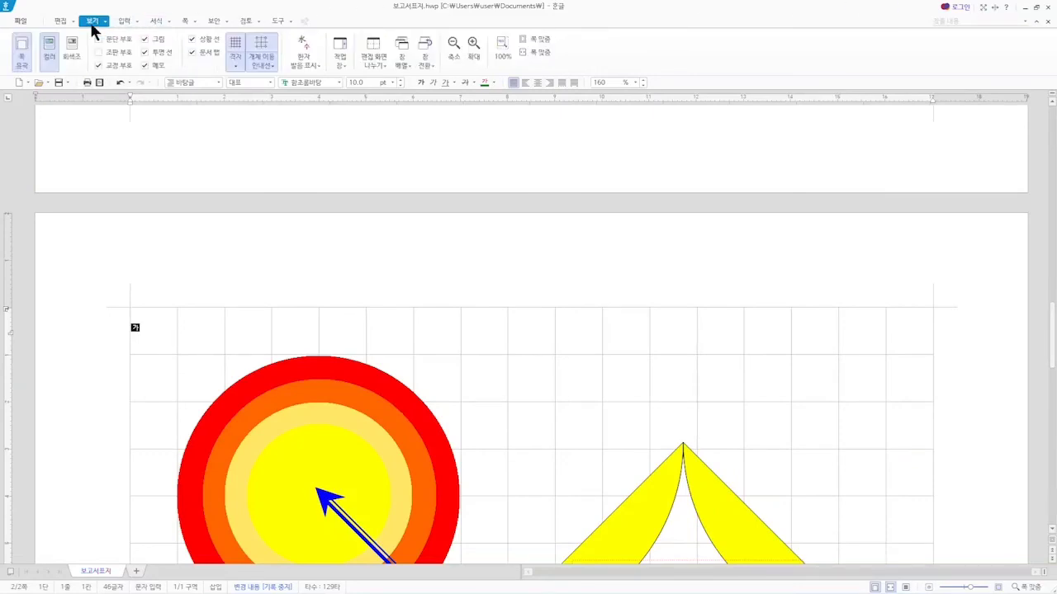
left_click(102, 48)
Examine the line of object codes at the start of page 2 and compare it with the shapes on the page.
scroll(348, 309, "down", 5)
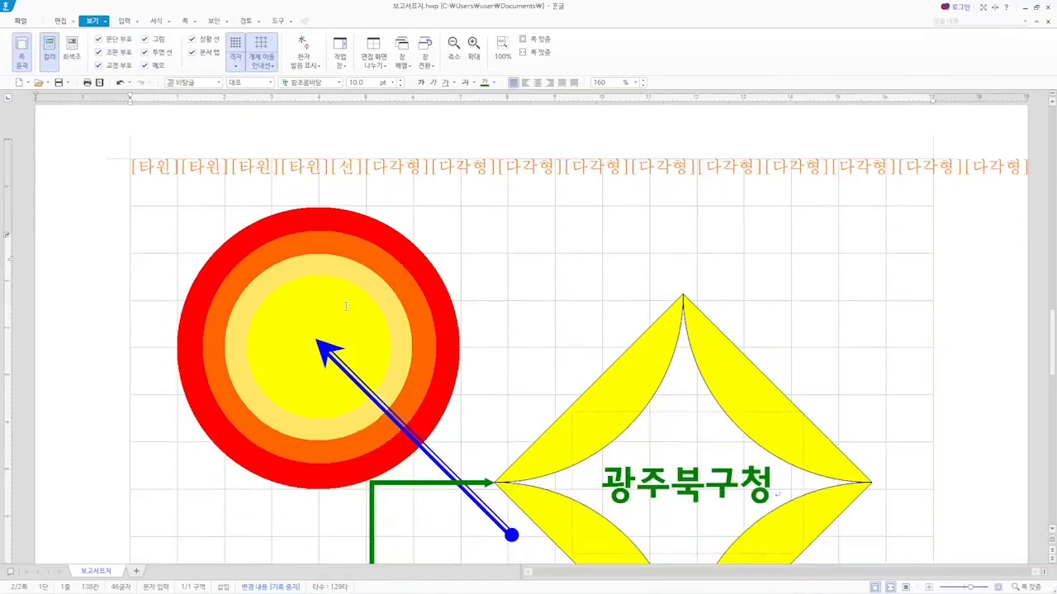
scroll(348, 309, "down", 3)
scroll(348, 306, "up", 8)
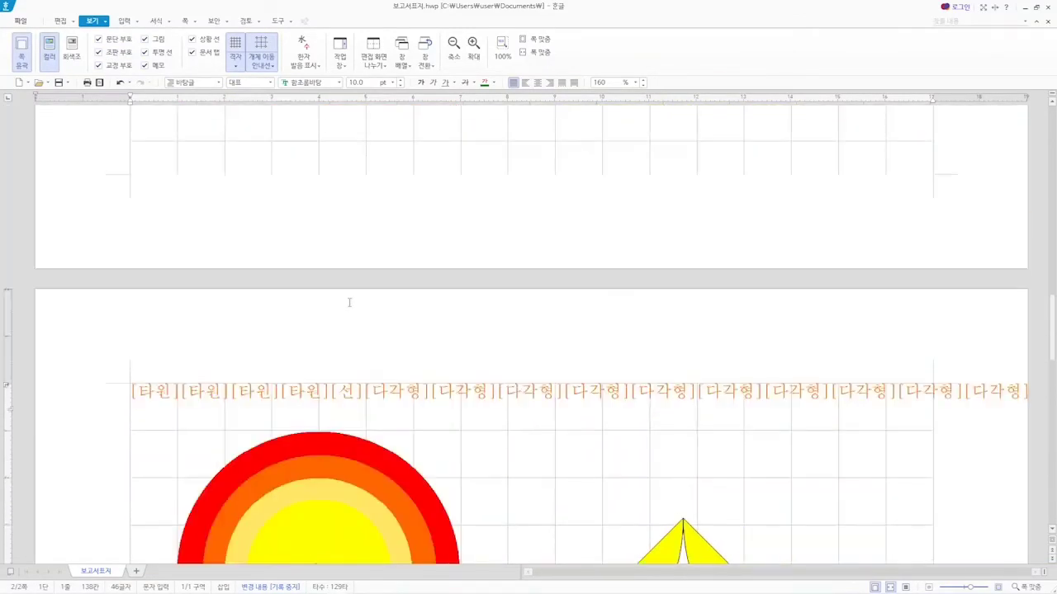
left_click_drag(130, 393, 949, 416)
scroll(846, 459, "down", 10)
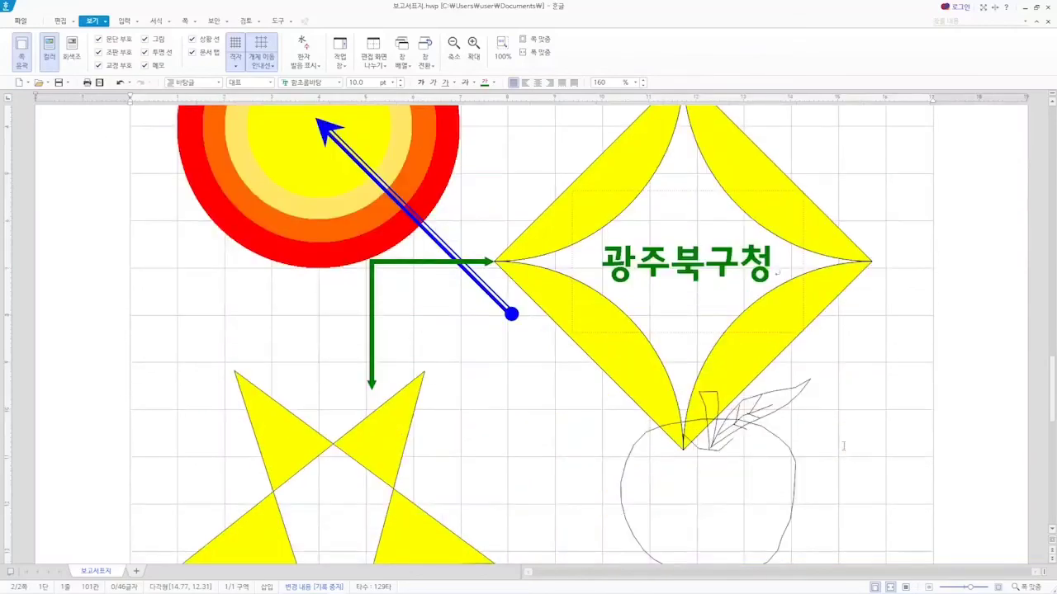
scroll(844, 446, "up", 6)
scroll(845, 446, "up", 5)
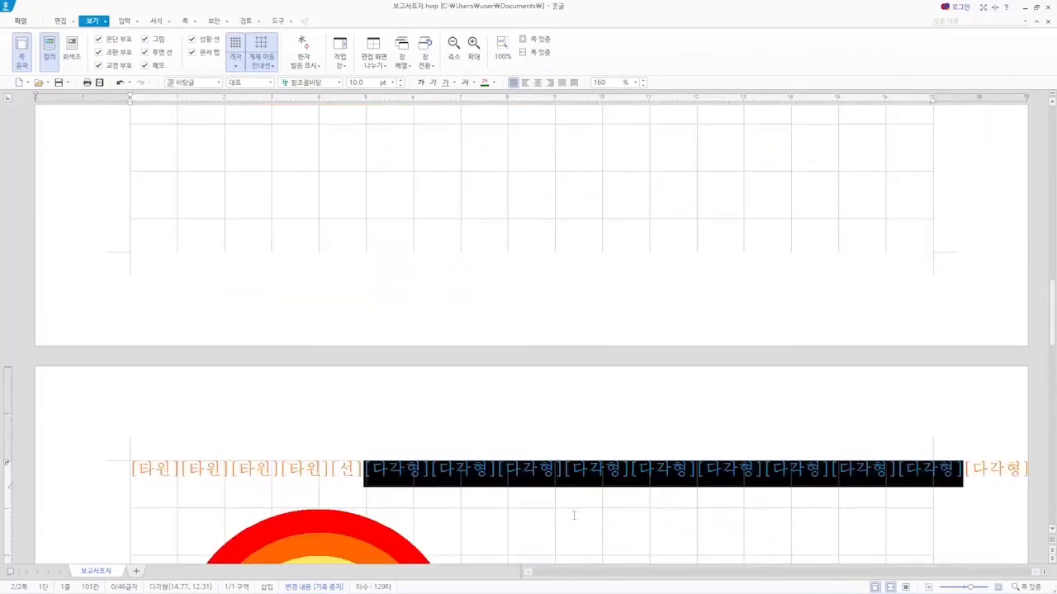
left_click(545, 512)
scroll(553, 503, "down", 4)
scroll(514, 539, "down", 5)
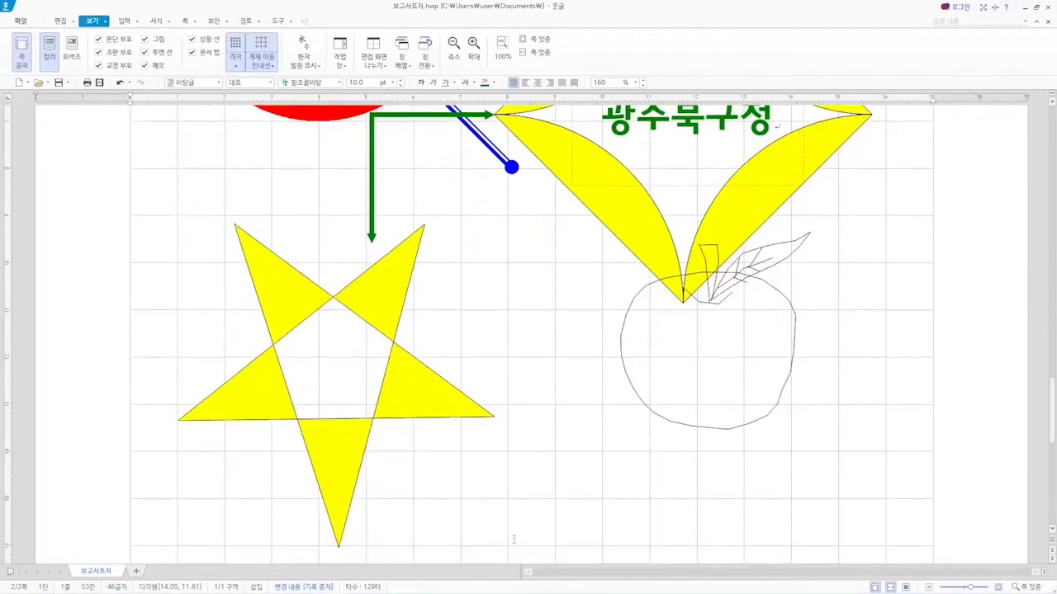
scroll(475, 314, "up", 3)
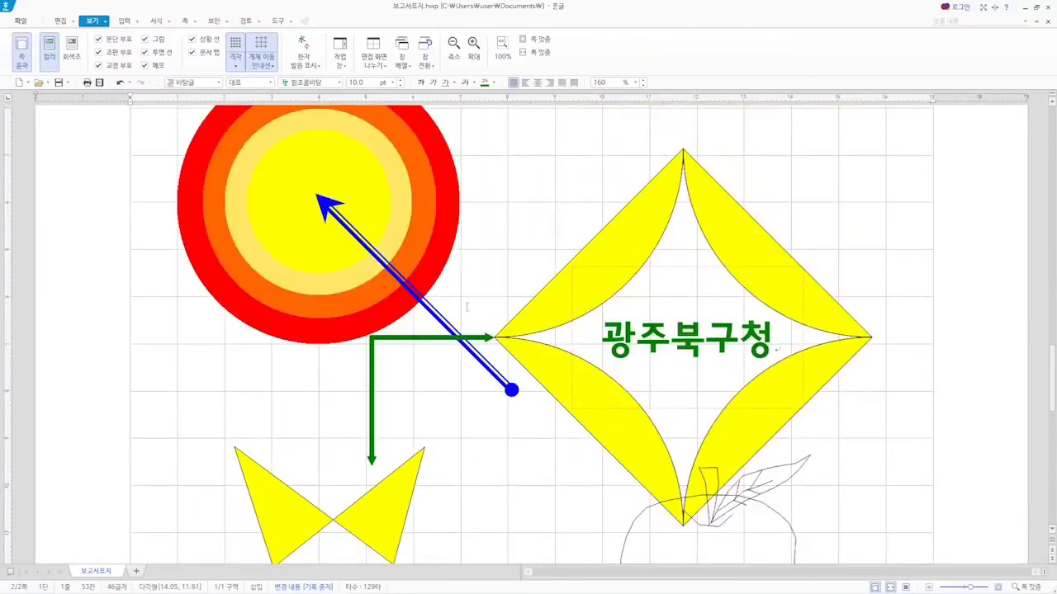
left_click(195, 237)
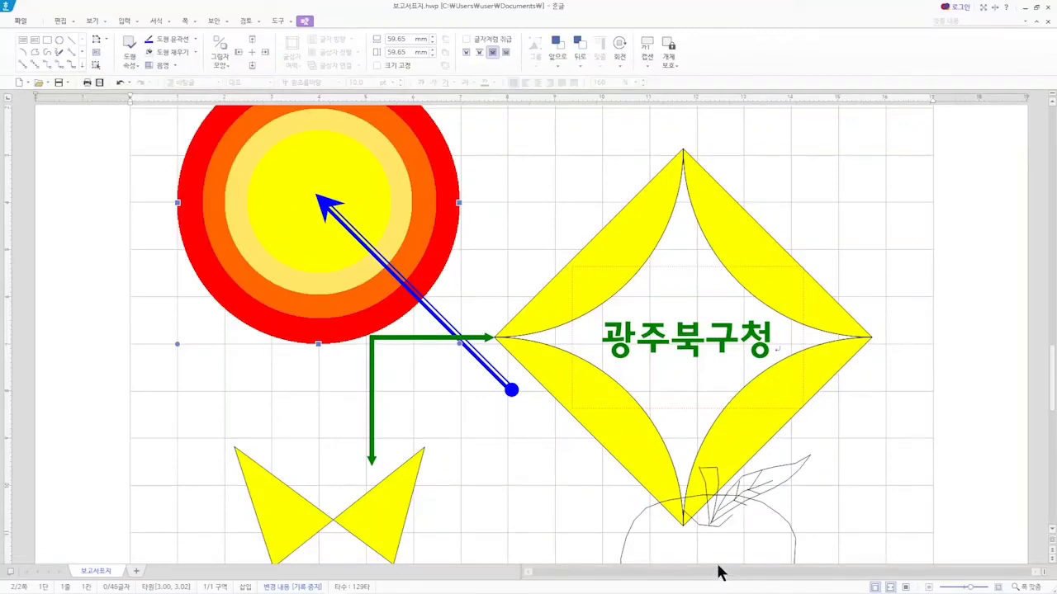
key("Escape")
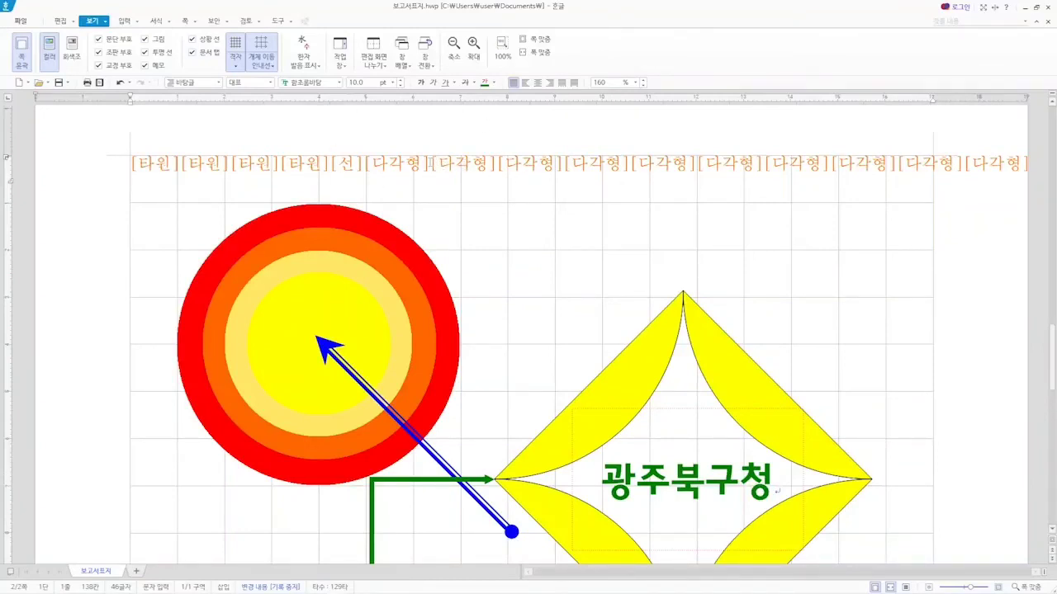
Try deleting the whole line of object codes with the shapes it anchors, and undo the deletion.
left_click(430, 163)
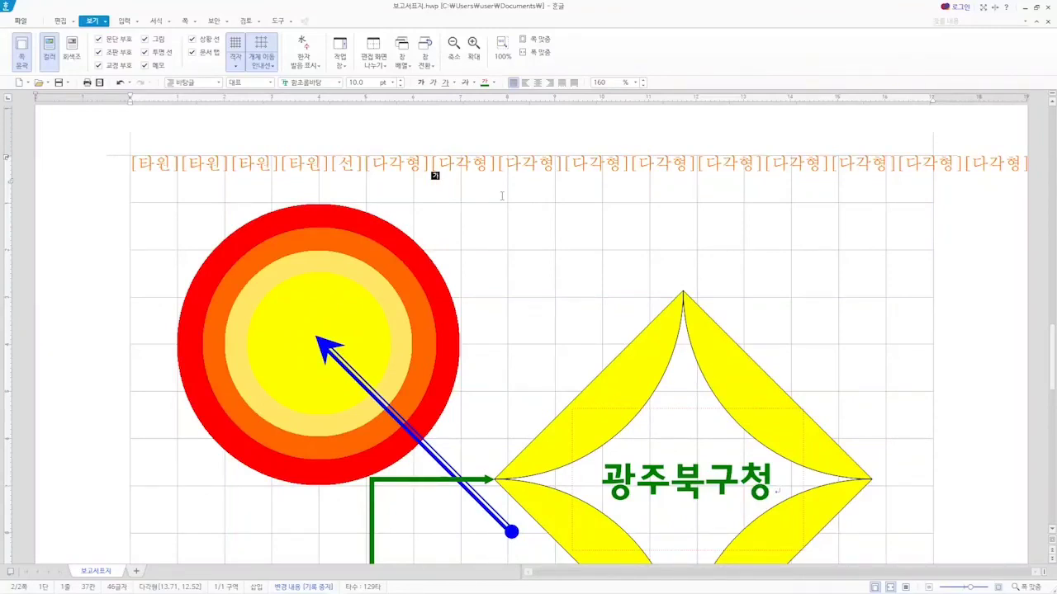
key("ctrl+y")
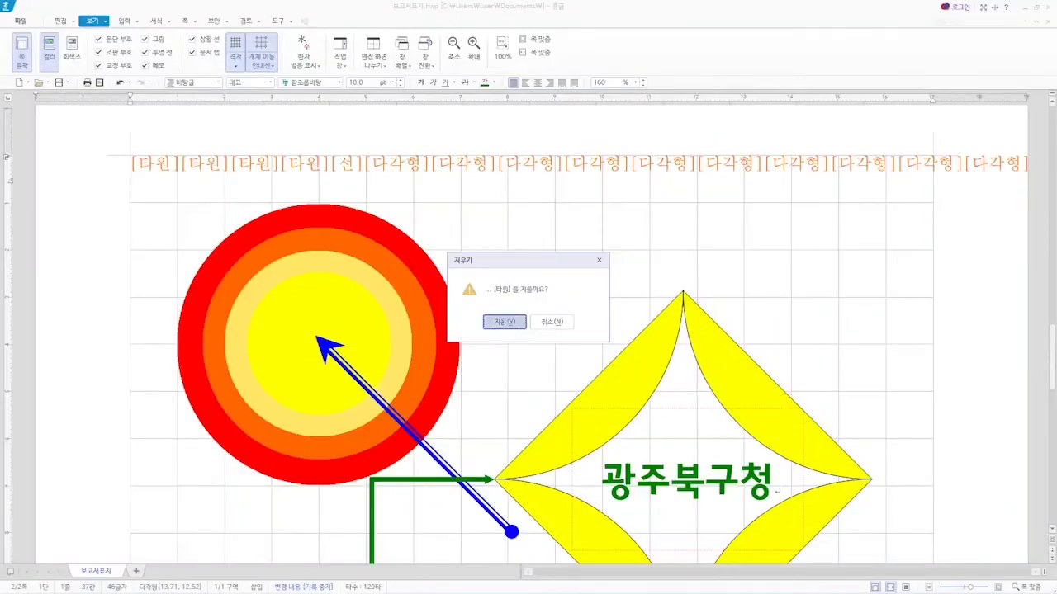
left_click(503, 322)
scroll(508, 342, "down", 2)
scroll(508, 342, "down", 2)
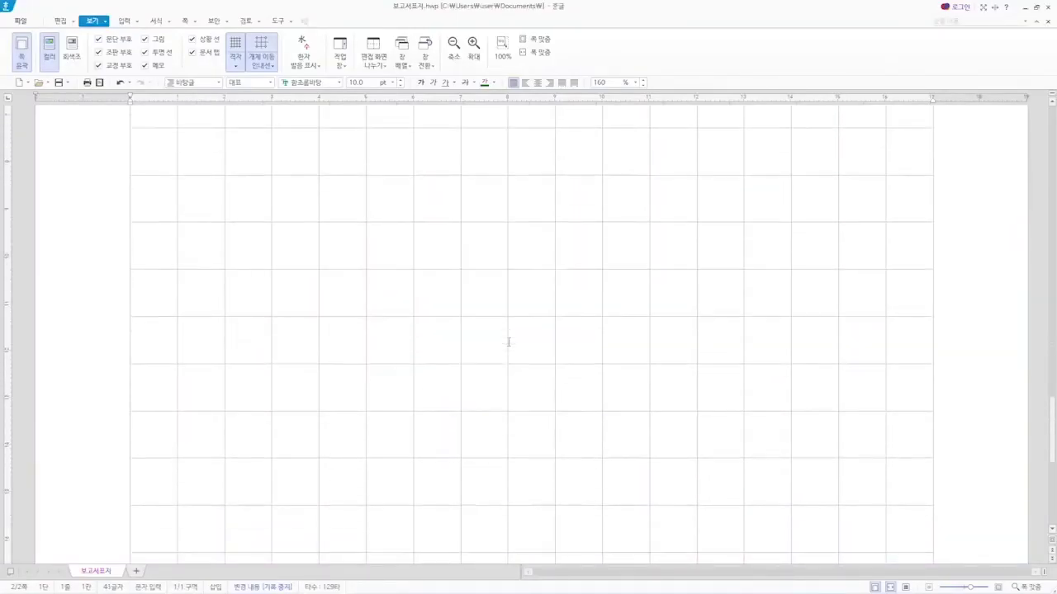
scroll(508, 342, "up", 10)
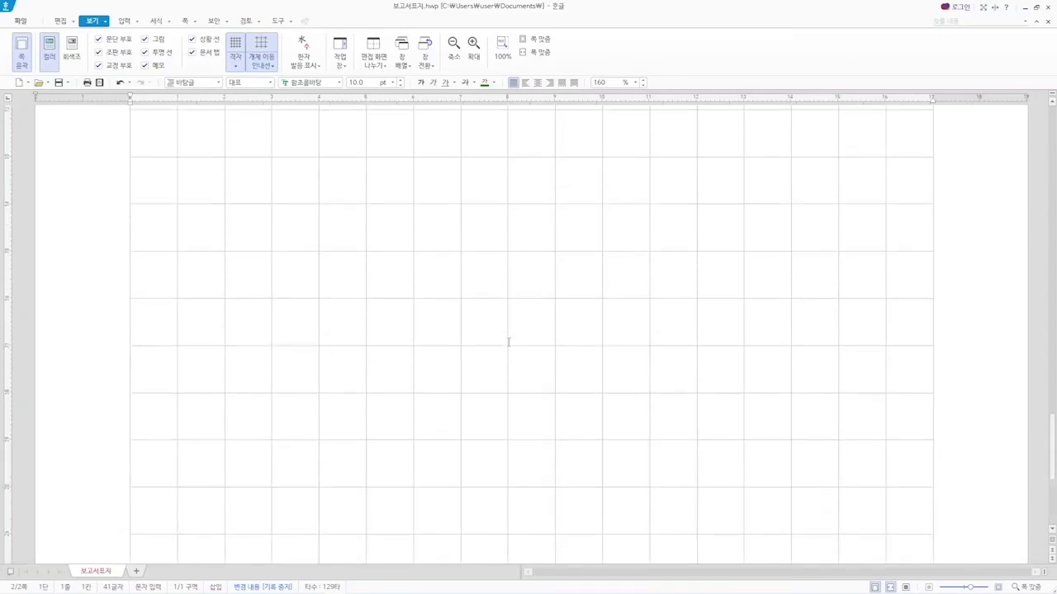
scroll(509, 342, "up", 6)
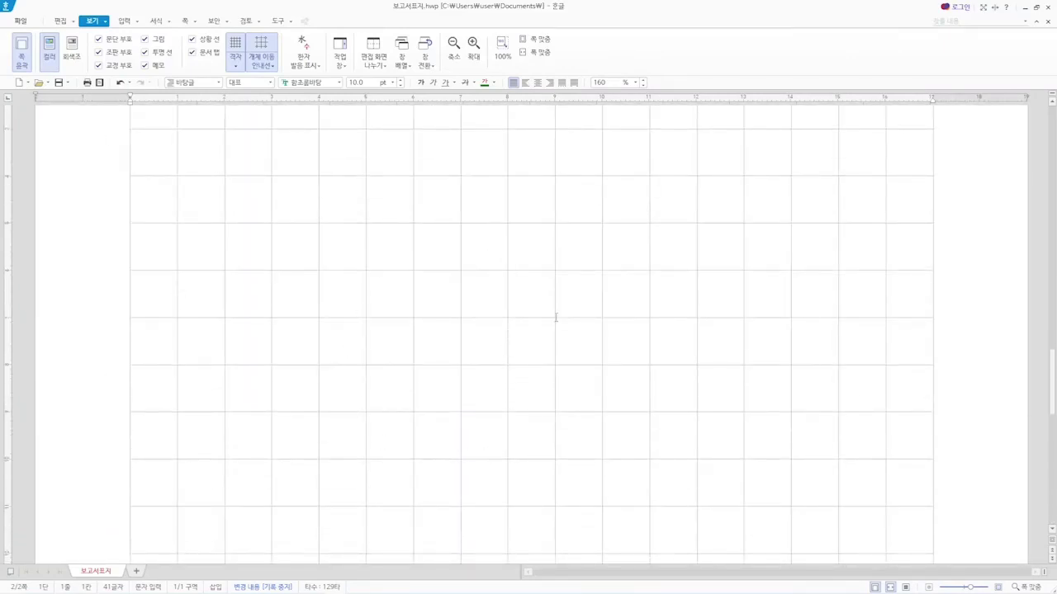
scroll(439, 351, "up", 3)
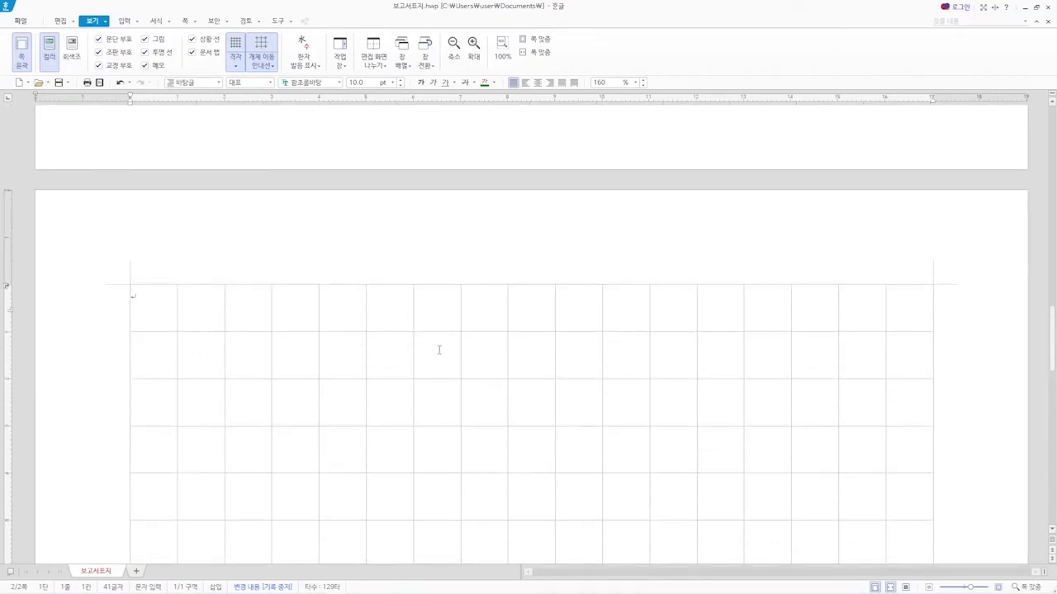
key("ctrl+z")
scroll(439, 349, "down", 2)
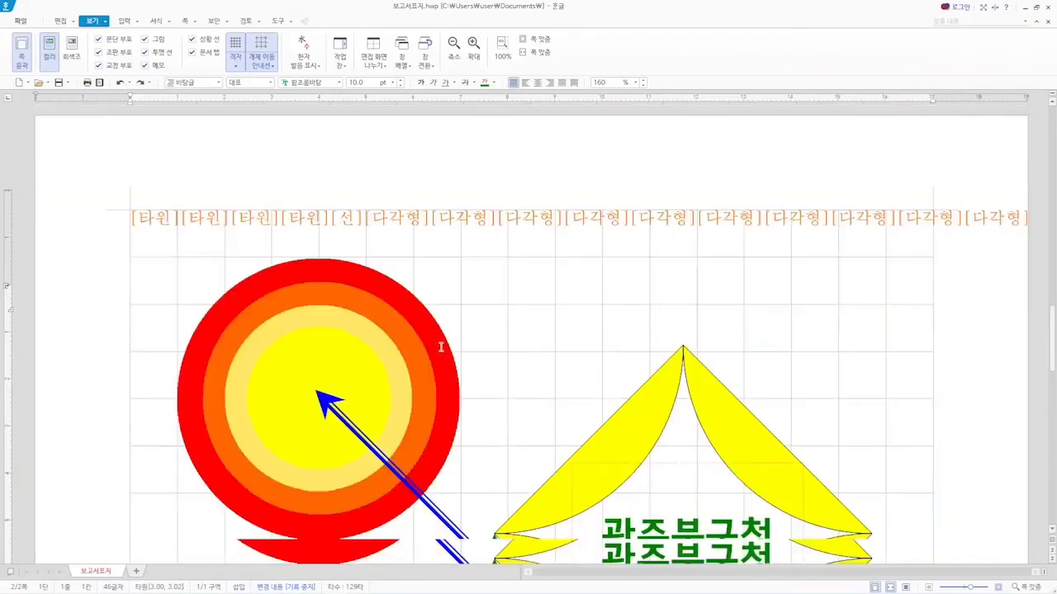
Break the line of object codes after the fourth [타원] code so that [선] starts a second line.
left_click_drag(132, 219, 326, 230)
left_click(326, 230)
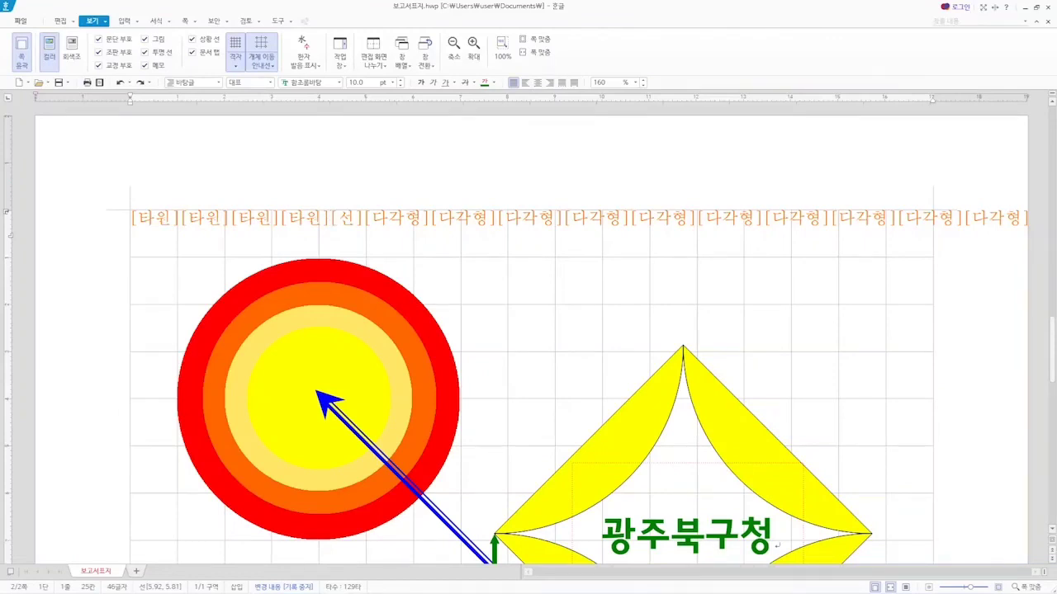
key("Return")
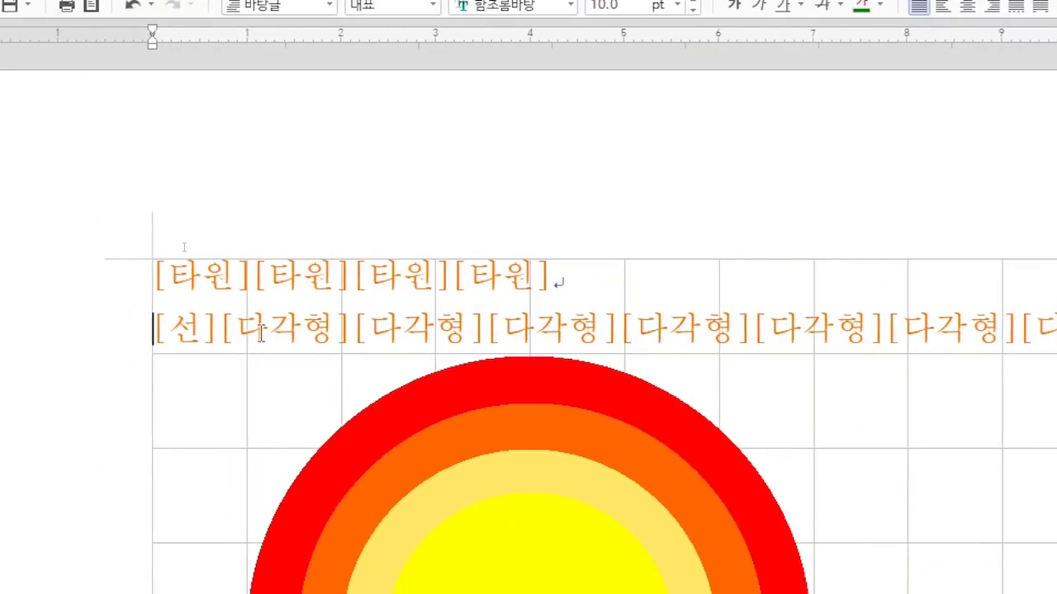
Delete the whole second line of codes, from [선] onward, together with the arrow, emblem, star and other objects it anchors.
double_click(186, 246)
left_click_drag(376, 337, 876, 332)
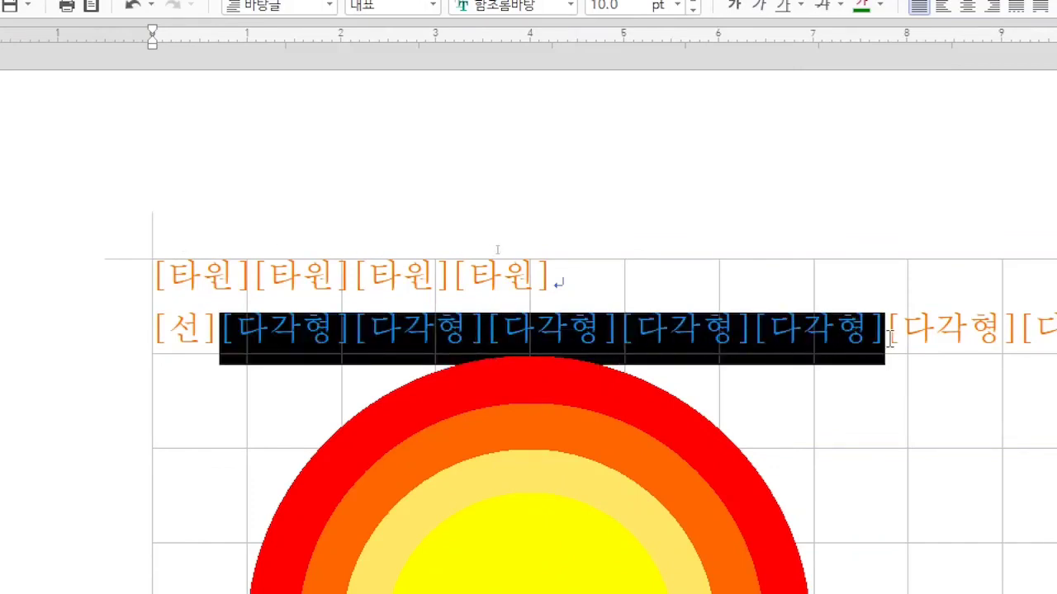
left_click(873, 331)
key("ctrl+y")
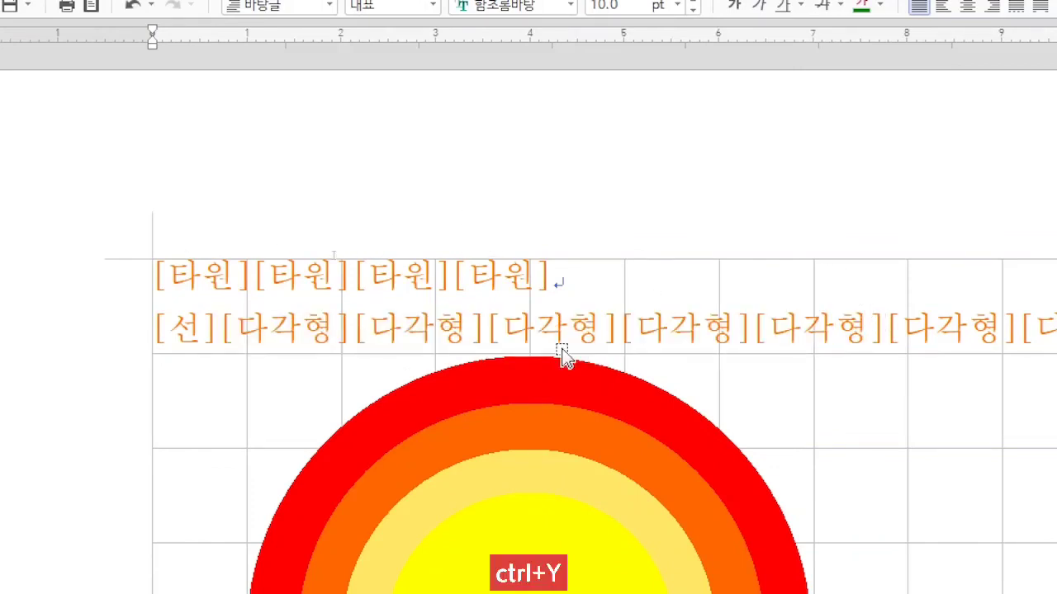
left_click(619, 329)
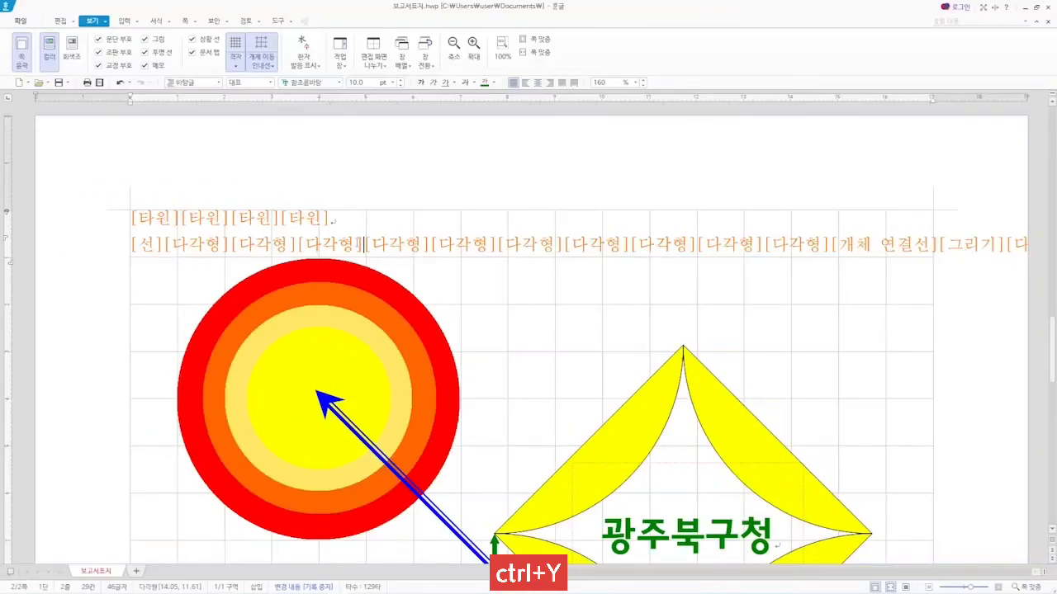
key("ctrl+y")
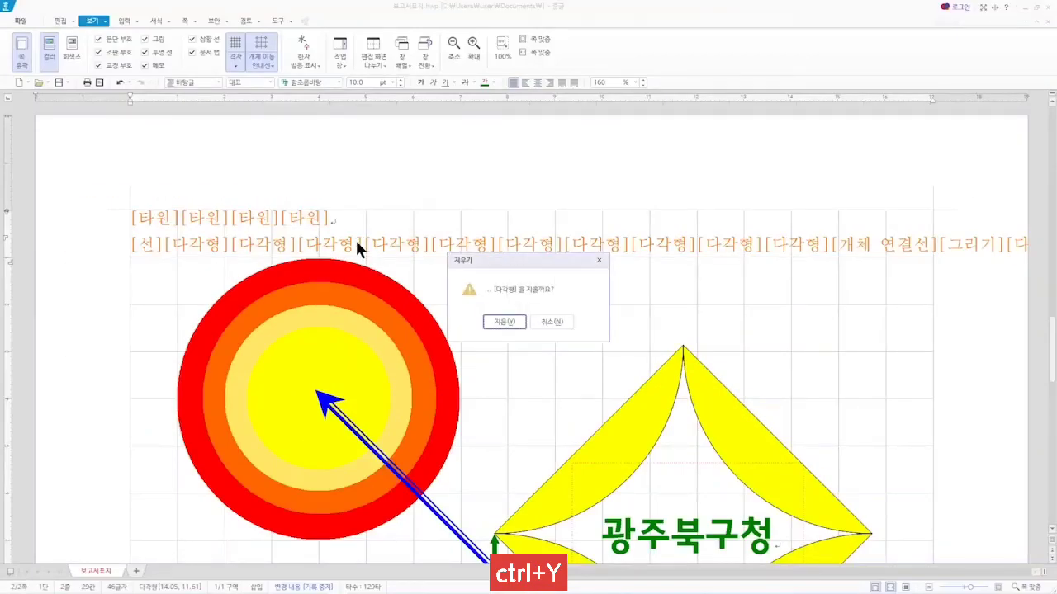
left_click(493, 321)
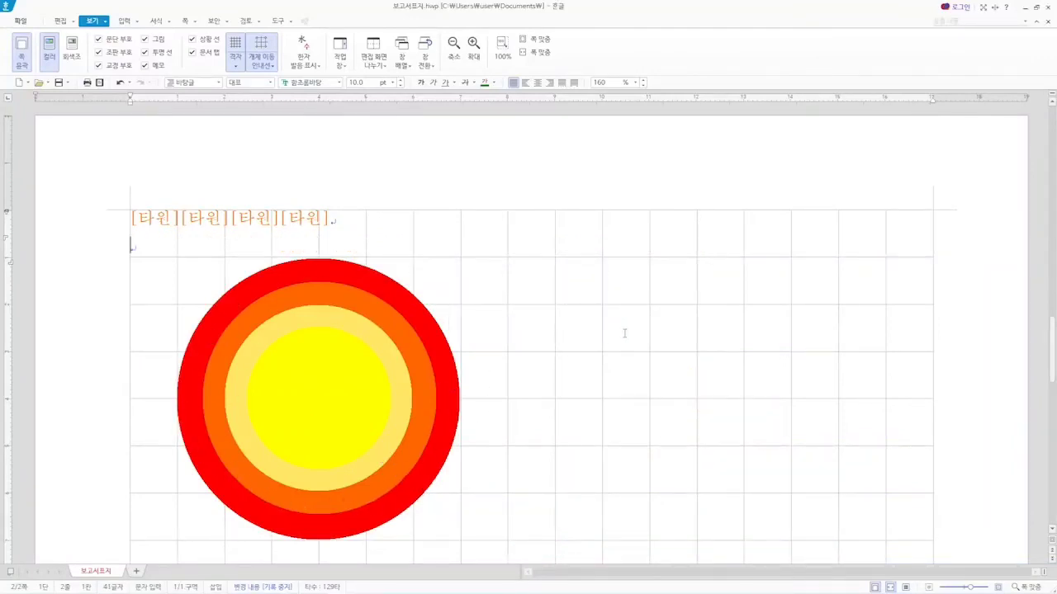
Delete the line with the four [타원] codes, removing the concentric circles from page 2.
left_click(157, 234)
left_click(231, 218)
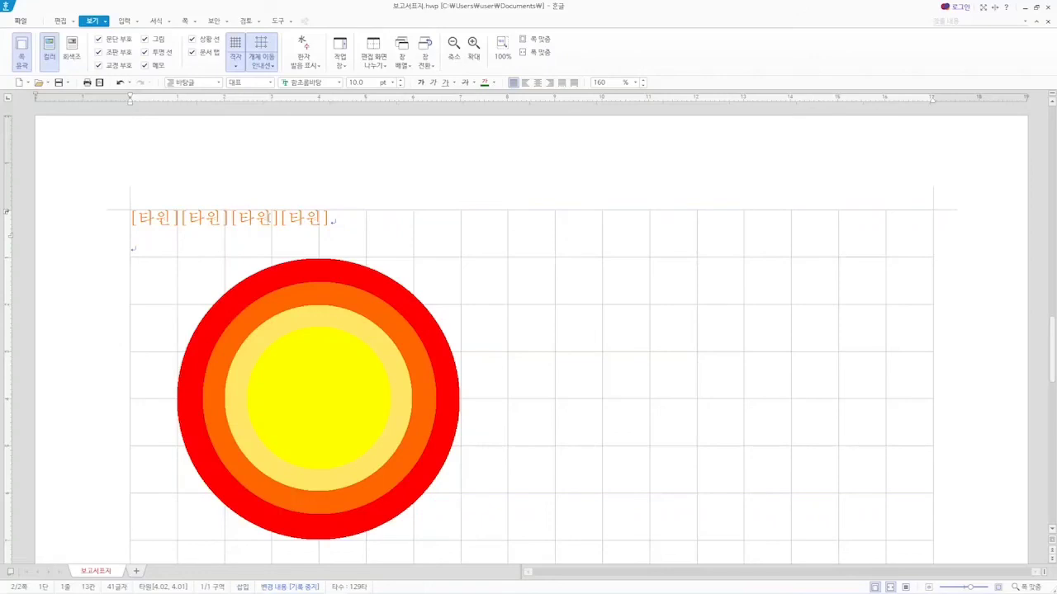
key("Delete")
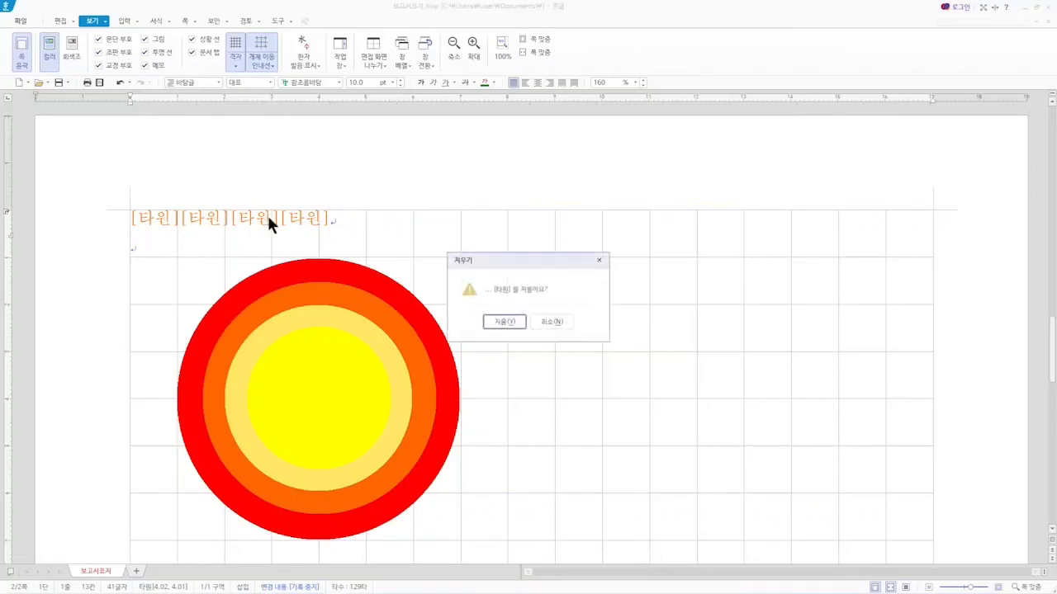
left_click(506, 321)
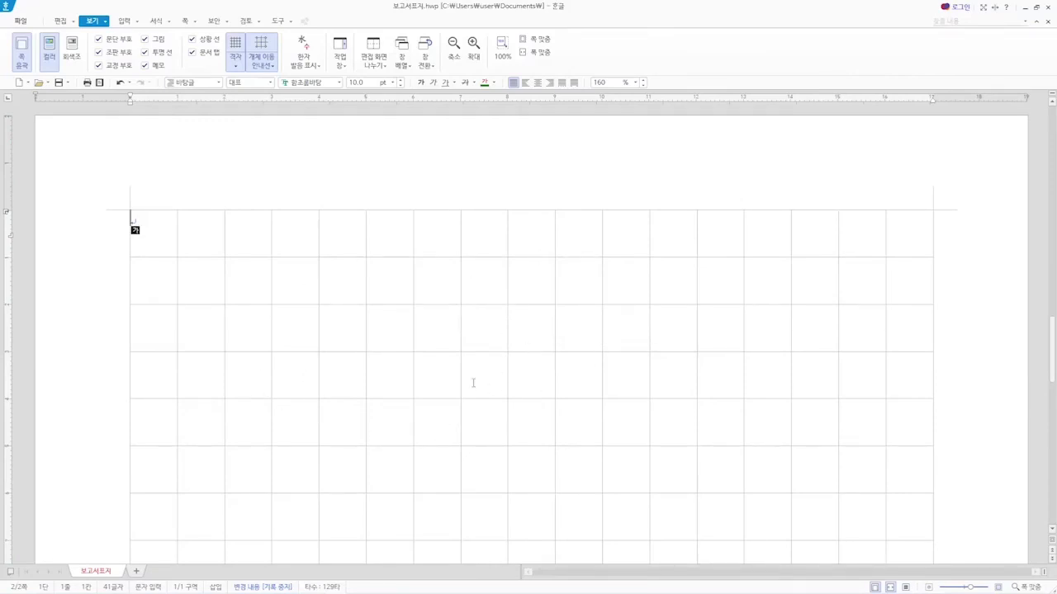
Turn off the display of the grid and the object movement guides.
left_click(235, 64)
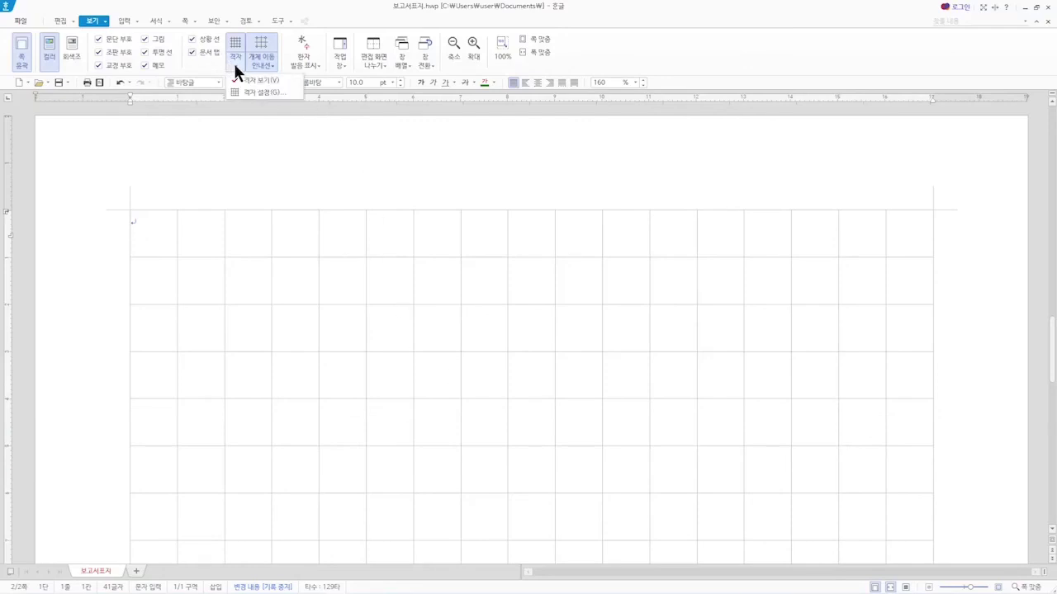
left_click(242, 80)
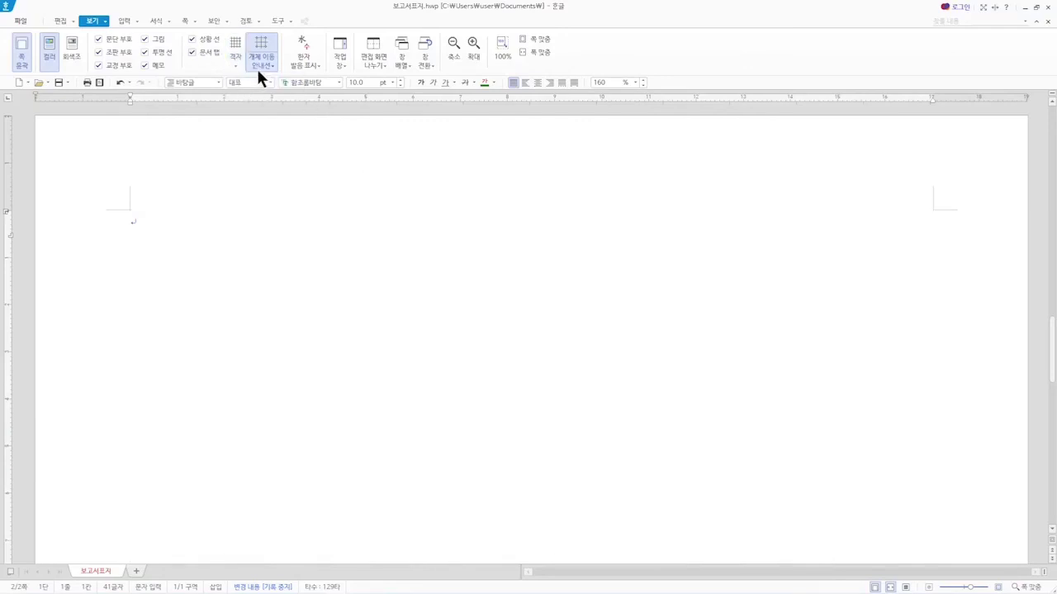
left_click(263, 62)
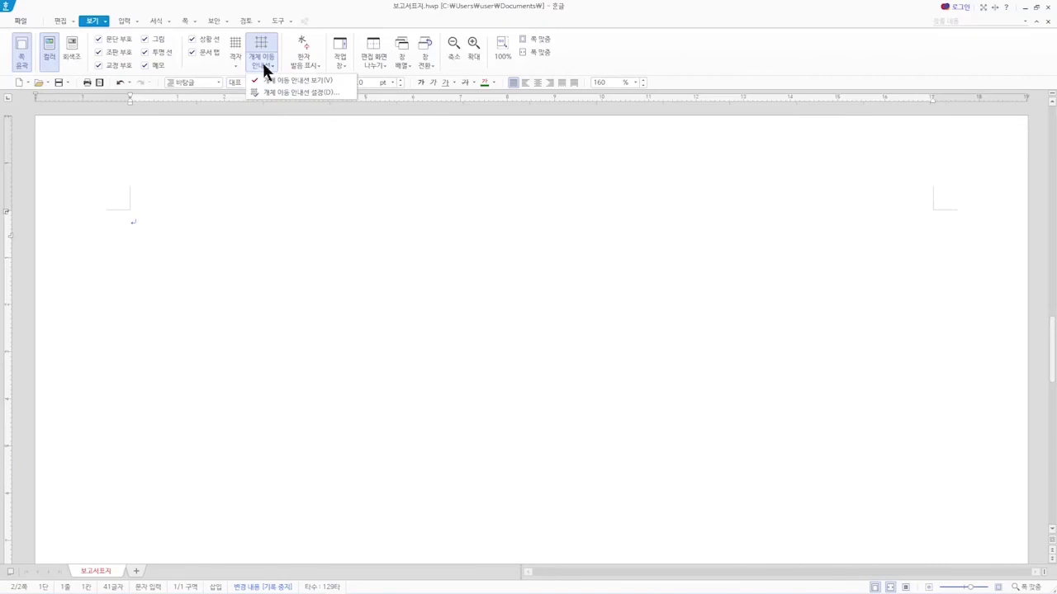
left_click(271, 81)
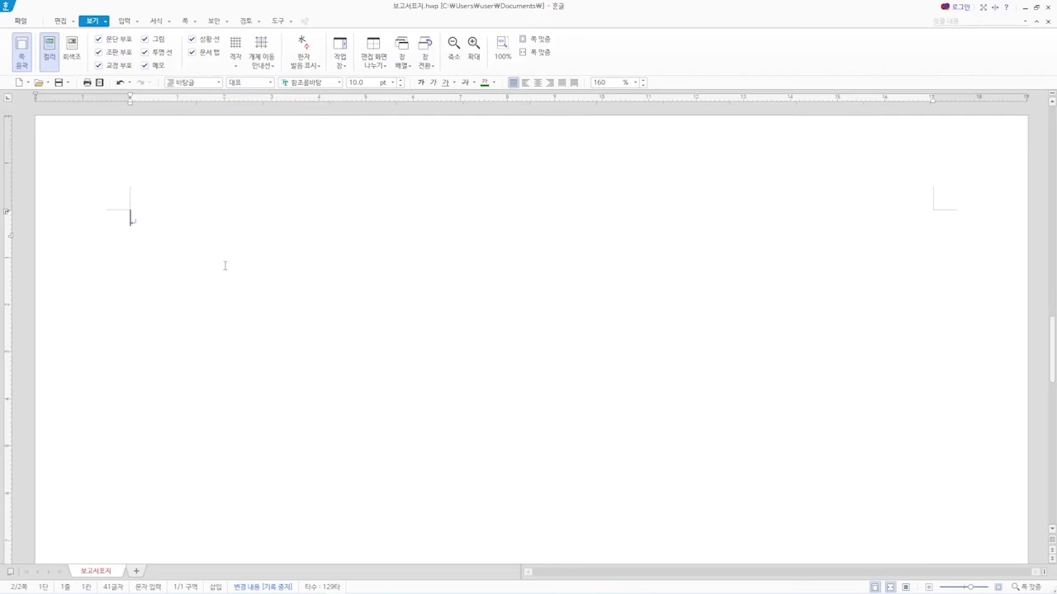
Close the report-cover document without saving the changes.
key("Hangul")
left_click(1048, 8)
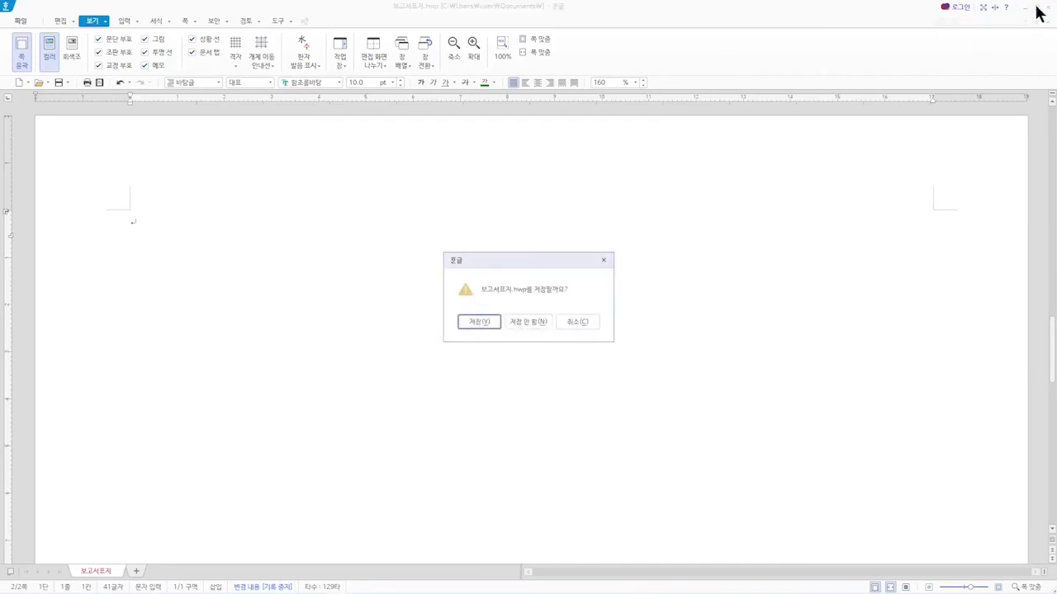
left_click(527, 323)
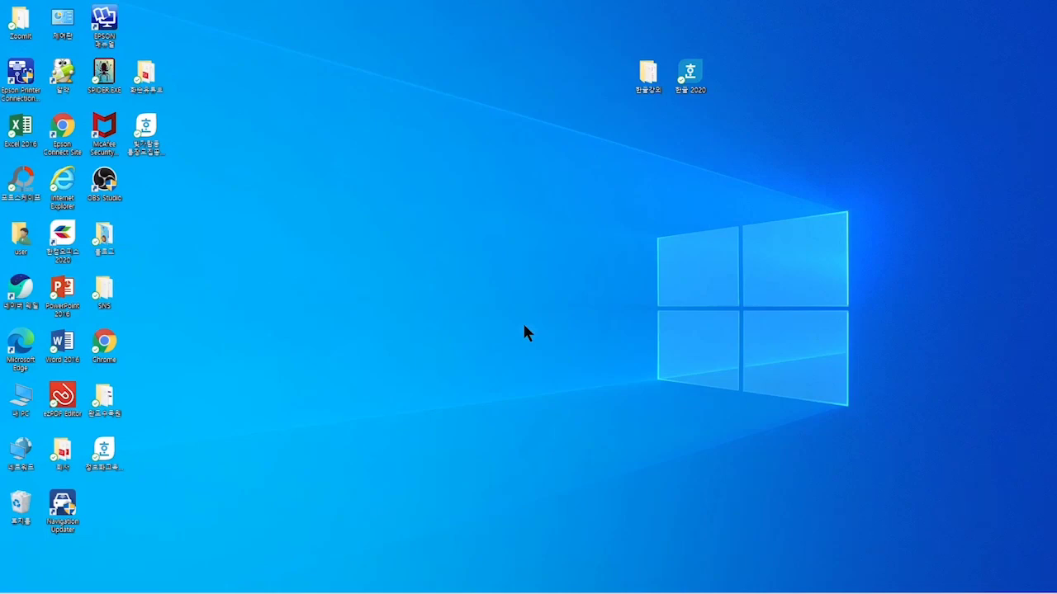